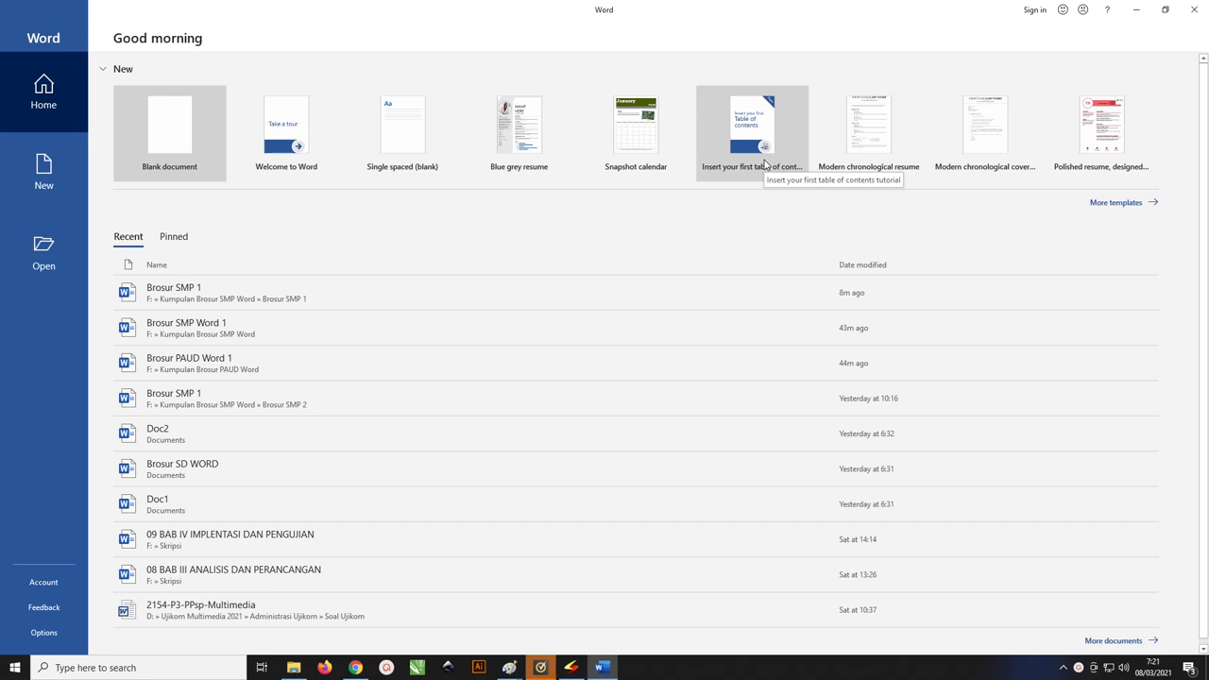
Step: Create a new blank document and close the Navigation pane, leaving an empty page
click(170, 137)
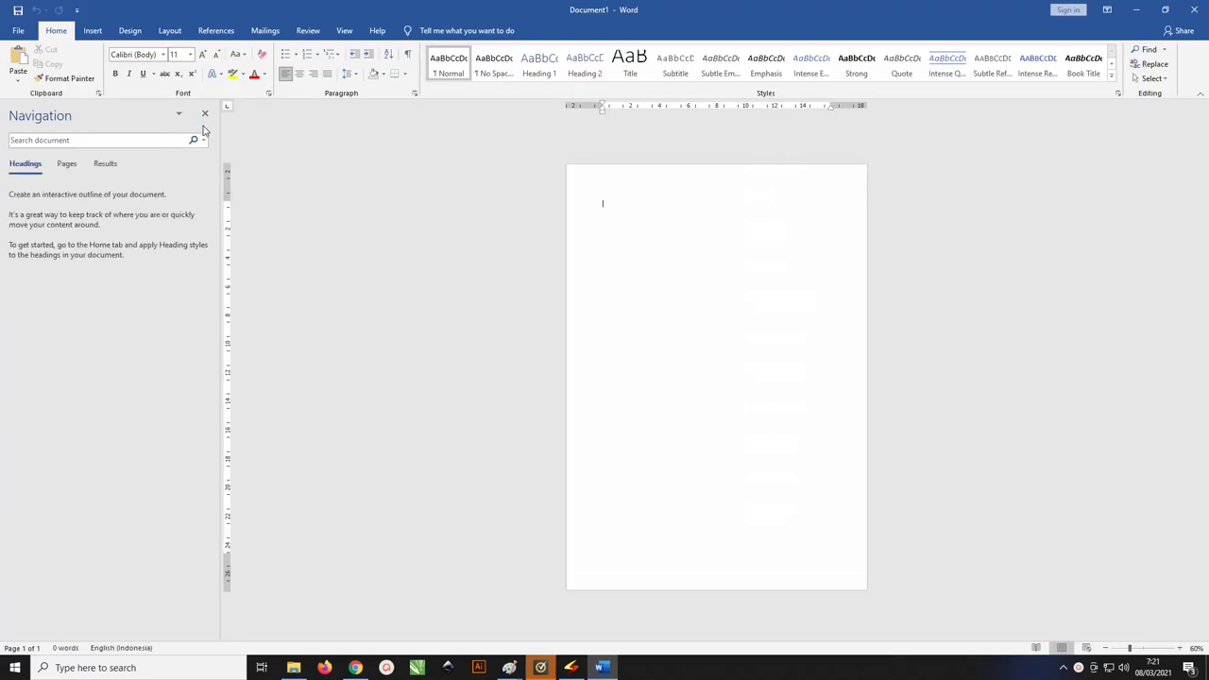
click(204, 113)
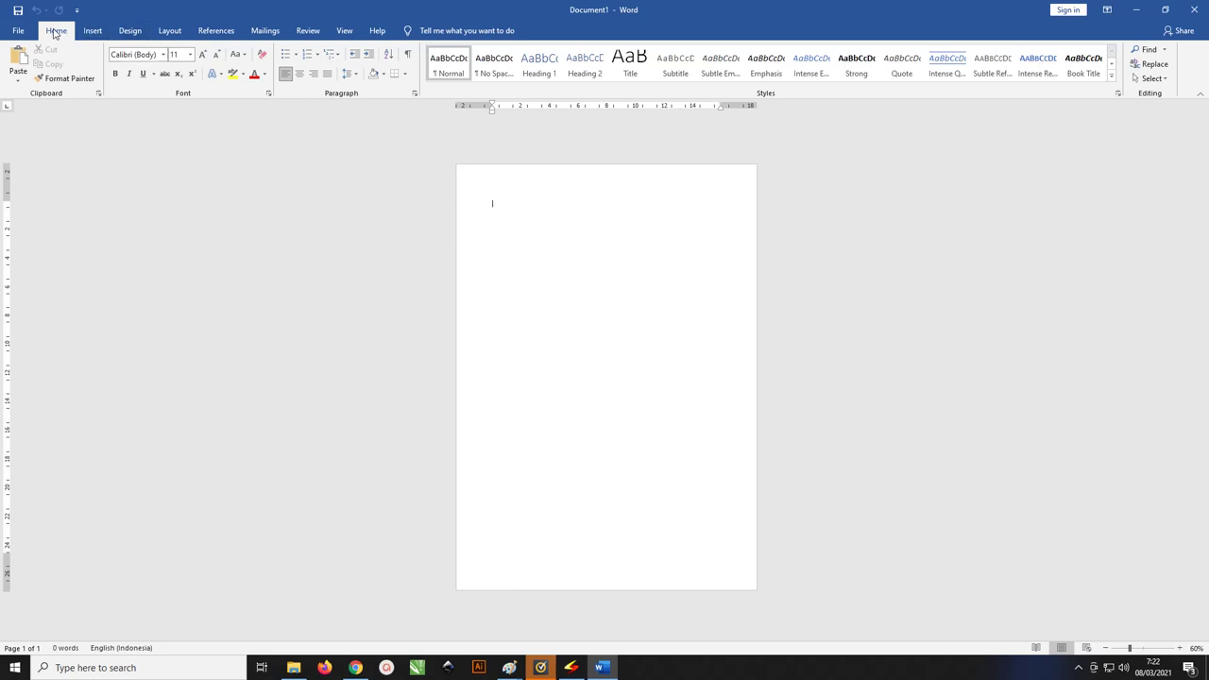
Step: Set the paper size to A4 in portrait orientation
click(171, 30)
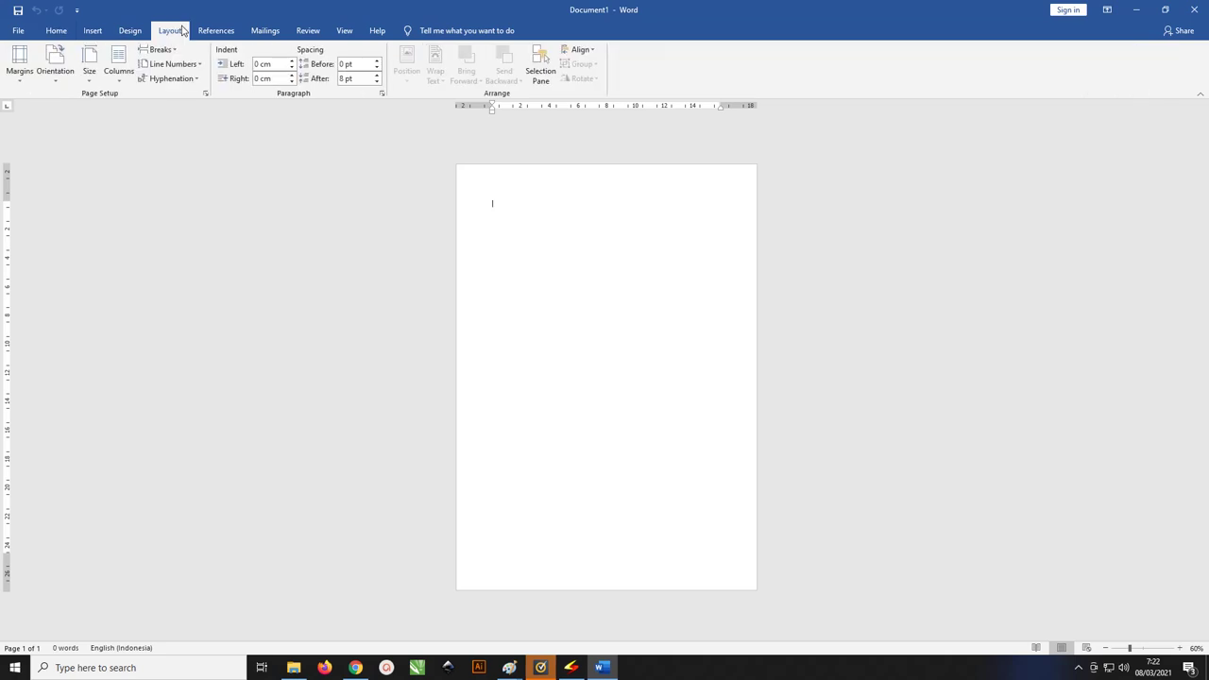
click(86, 84)
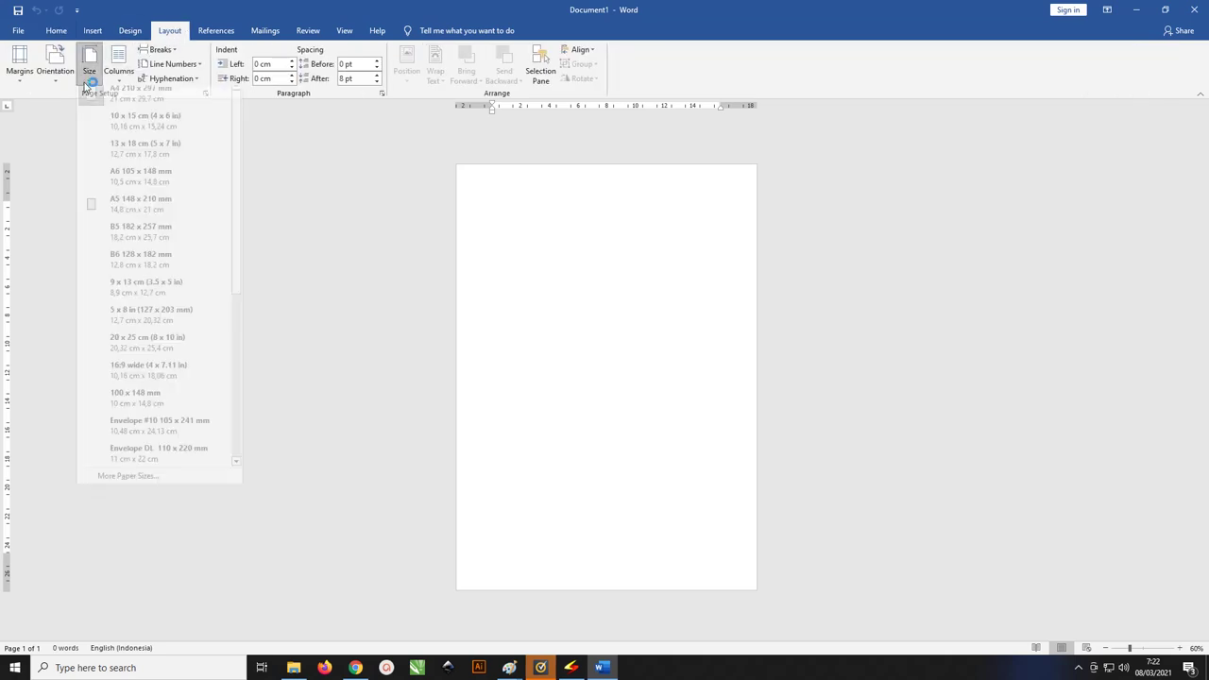
click(104, 100)
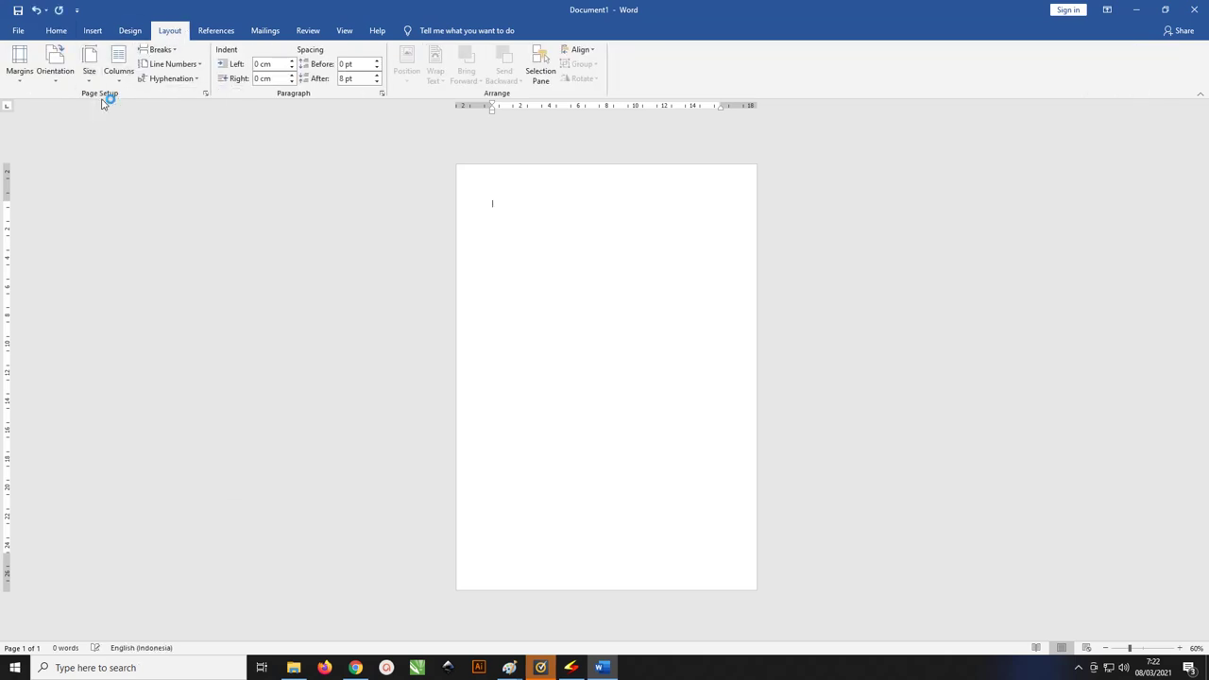
click(57, 74)
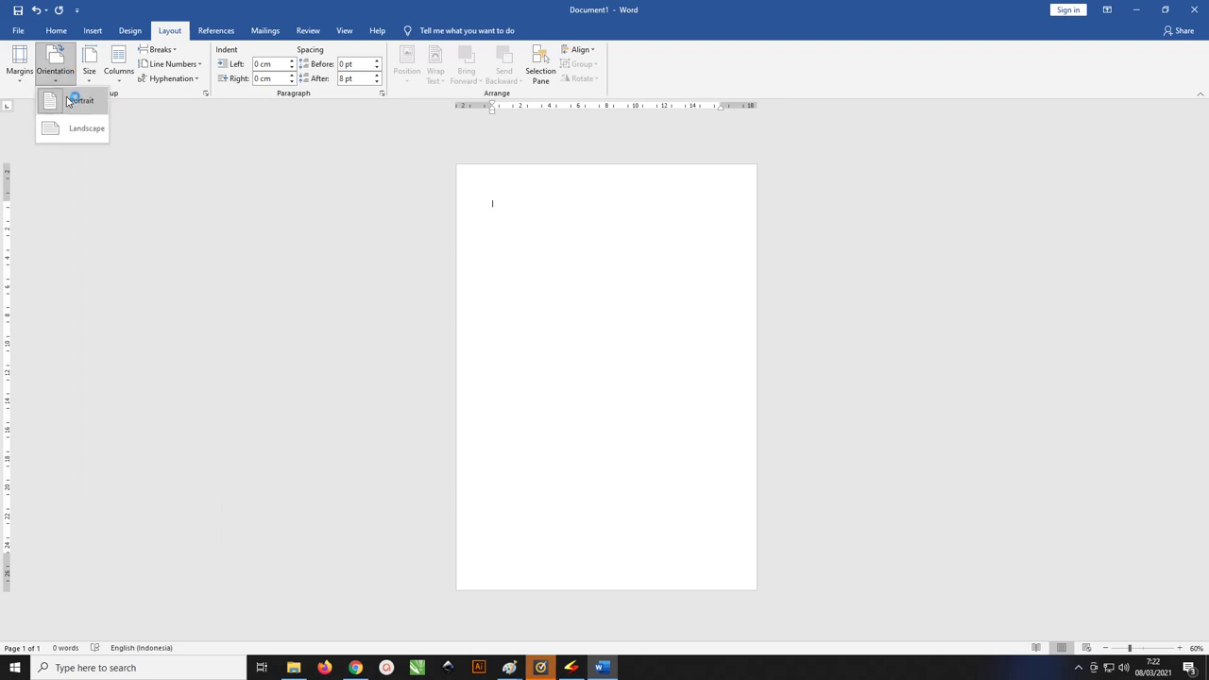
click(72, 102)
Step: Set the top, left, bottom and right margins all to 0,5 cm via Custom Margins
click(19, 75)
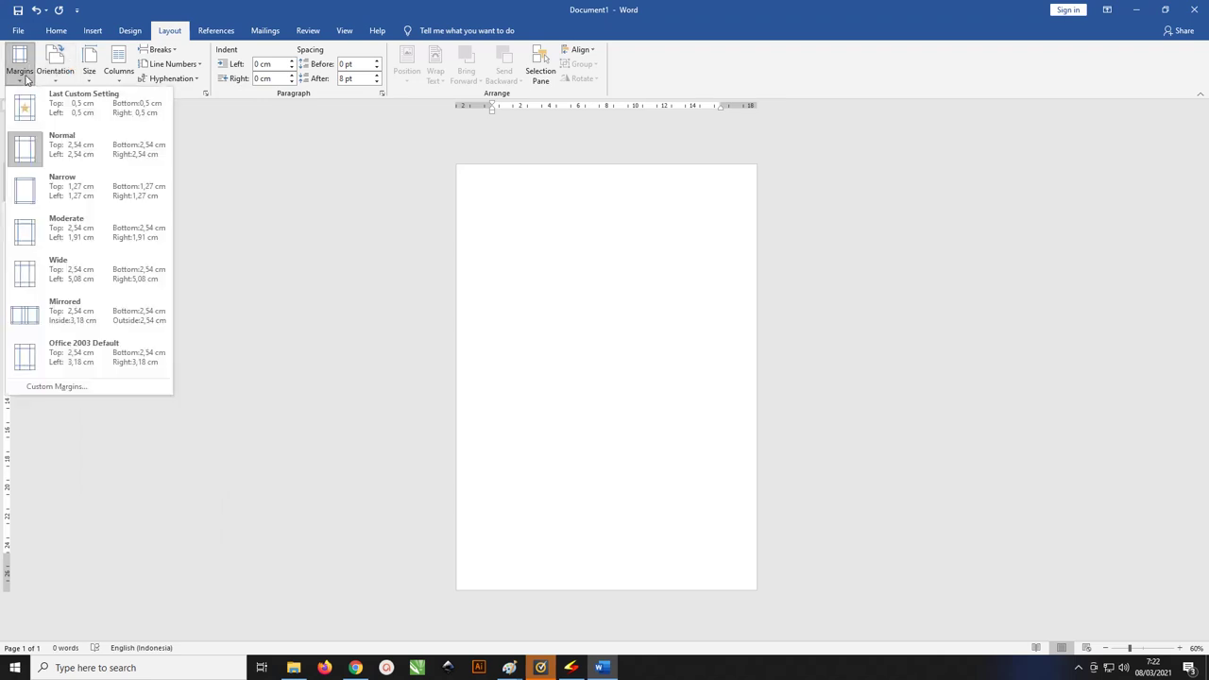
click(92, 386)
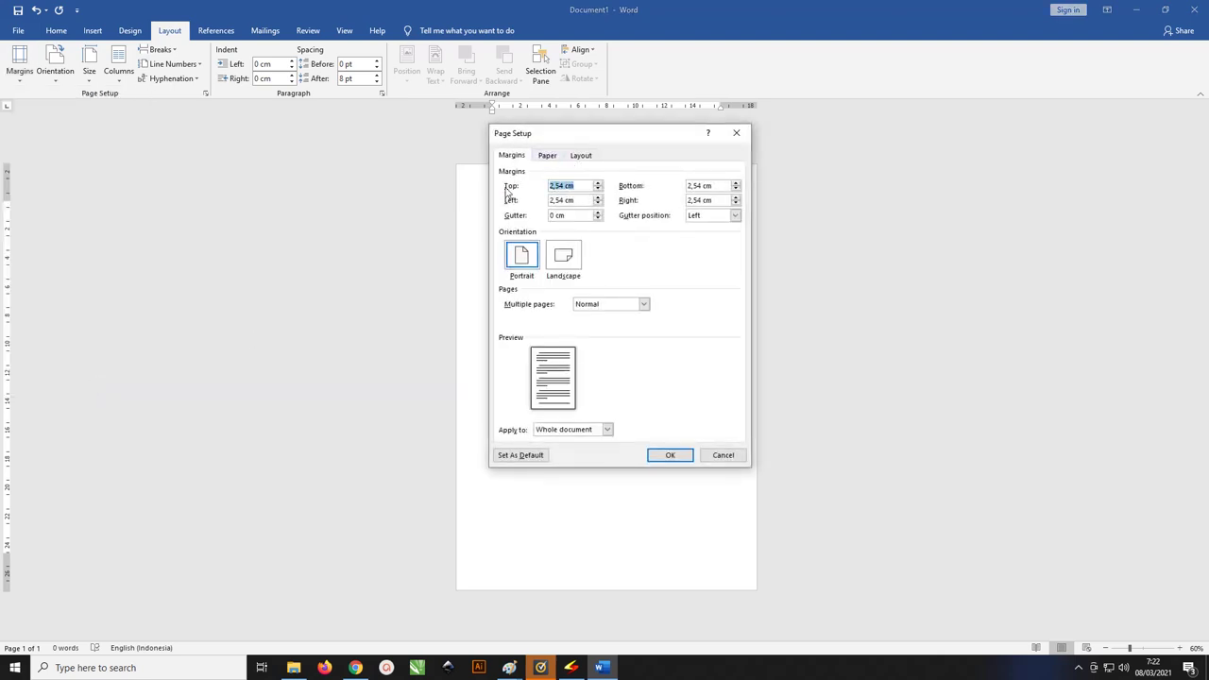
text(0.)
text(5)
key(BackSpace)
key(BackSpace)
text(5 cm)
drag(571, 185, 518, 187)
key(ctrl+c)
key(Tab)
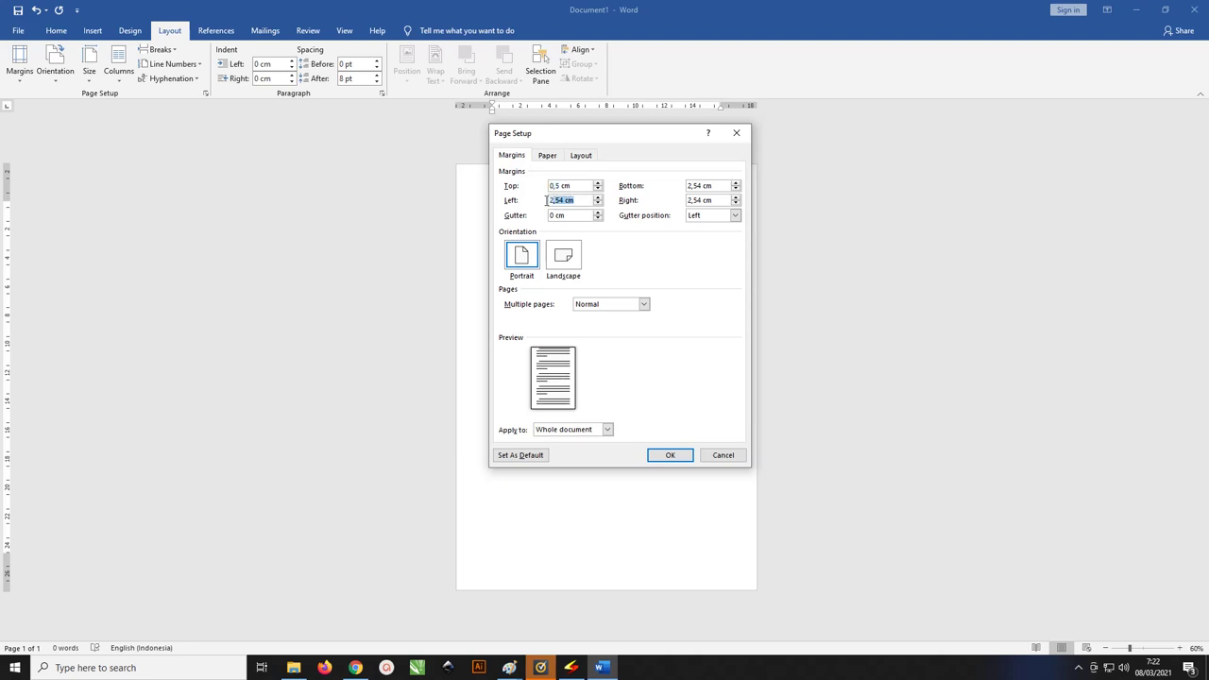
key(ctrl+v)
drag(726, 185, 659, 185)
key(ctrl+v)
key(Tab)
key(ctrl+v)
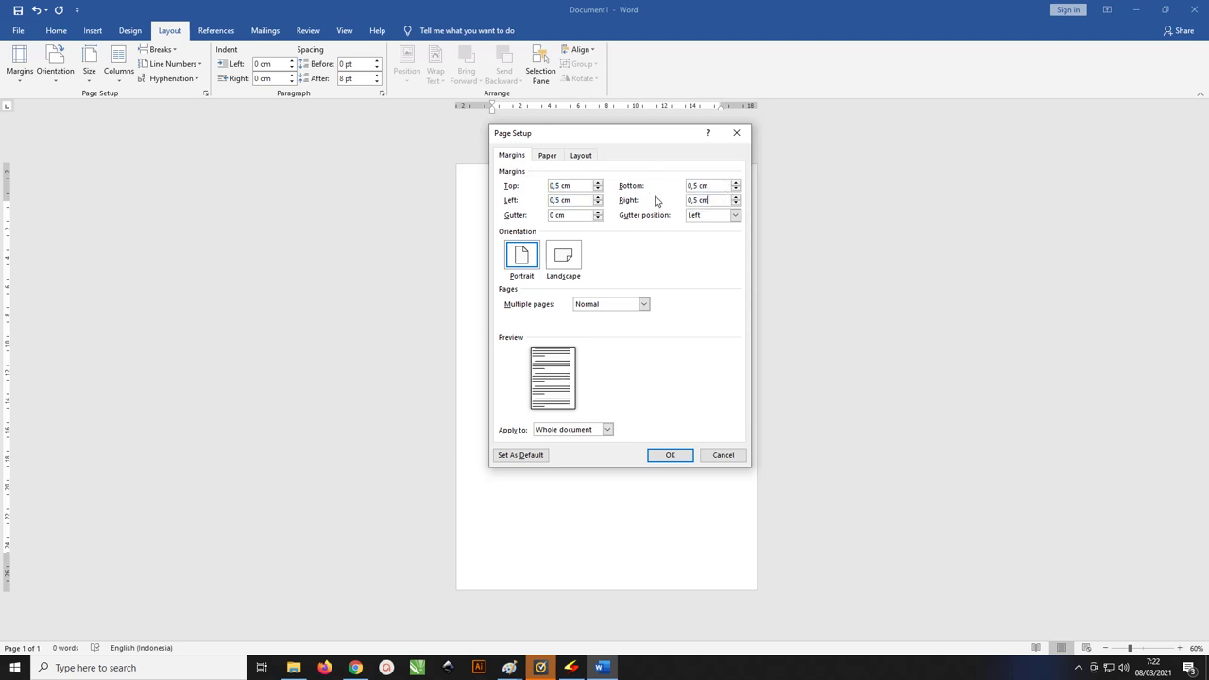
drag(644, 137, 541, 137)
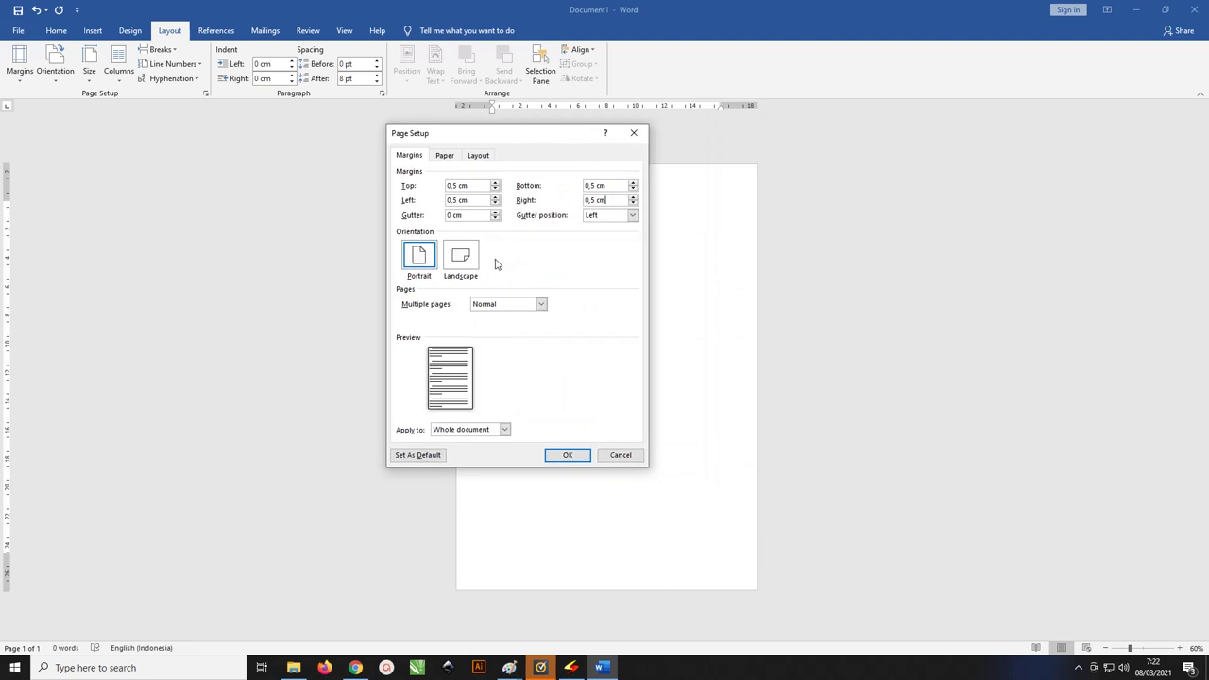
click(569, 457)
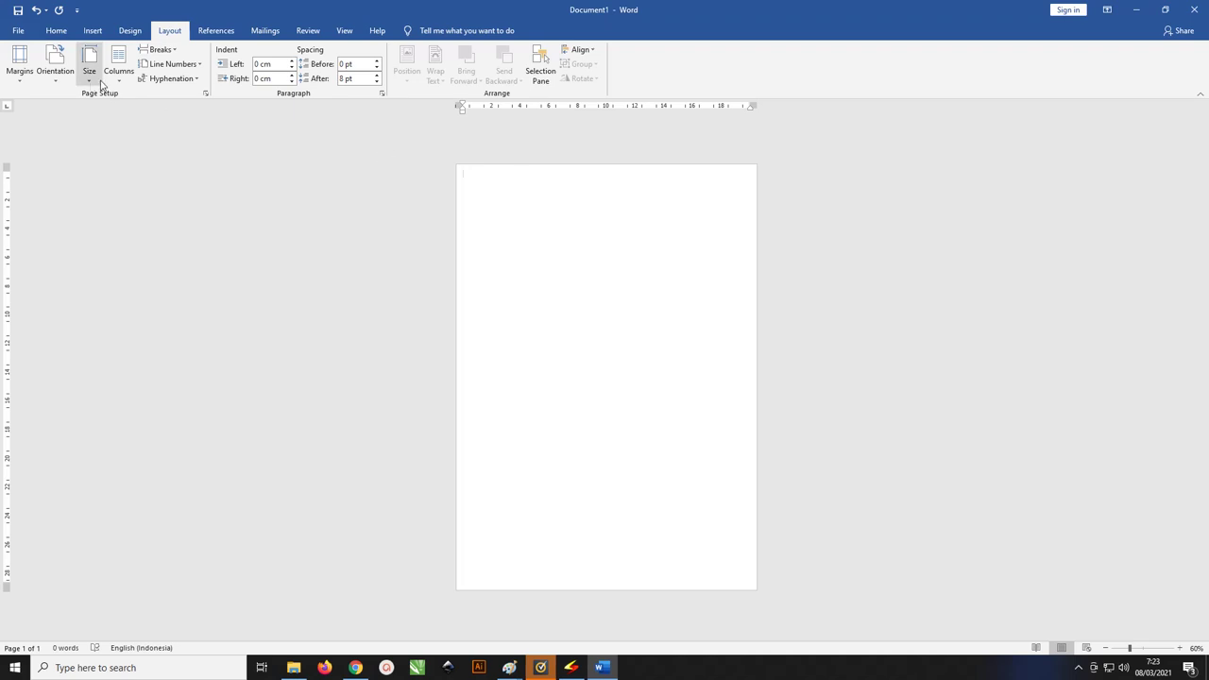
Step: Draw a test rectangle near the top of the page
click(92, 32)
click(147, 76)
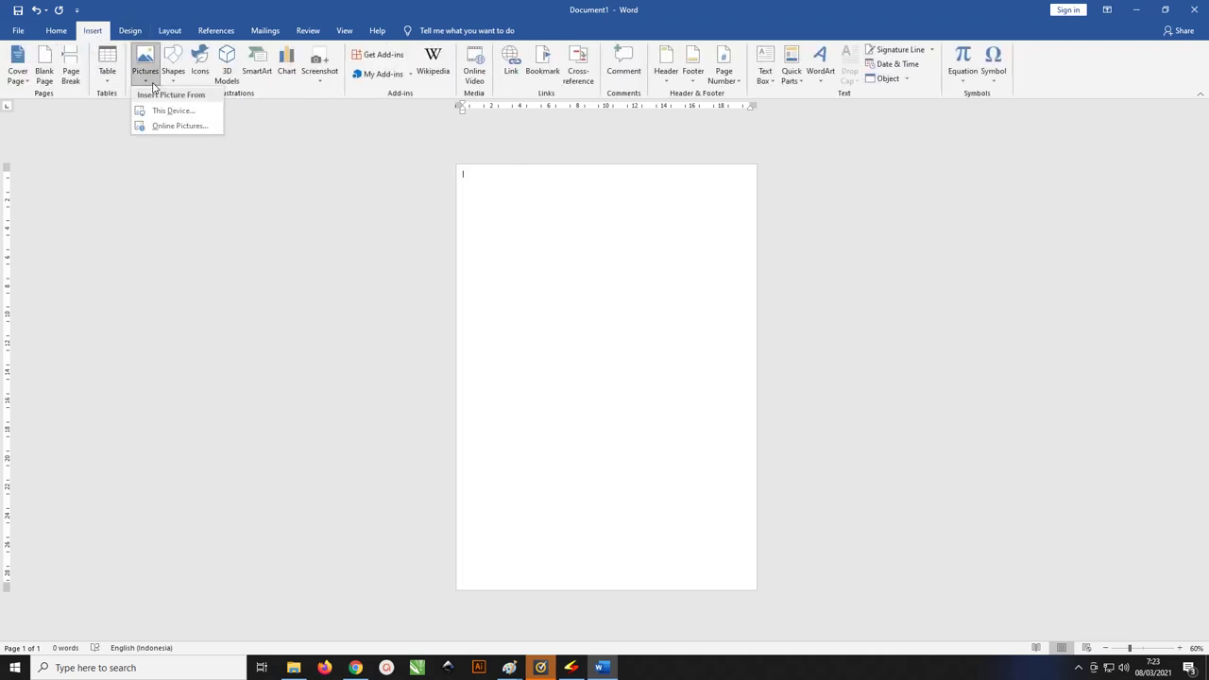
click(172, 75)
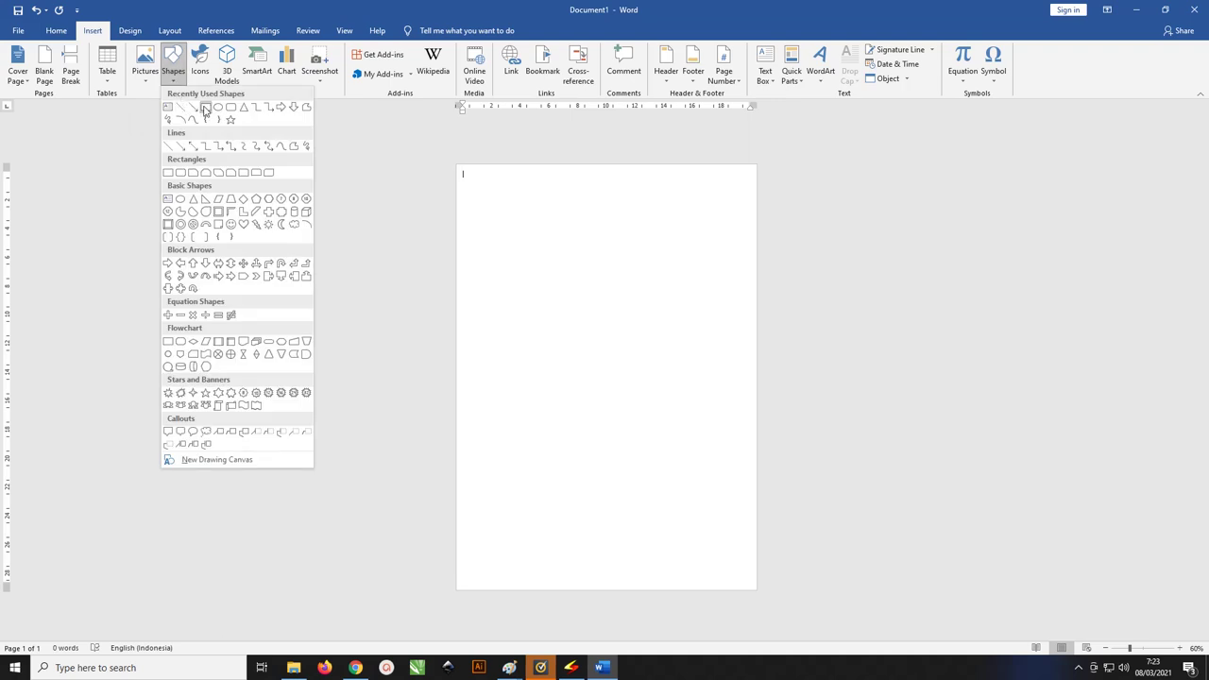
click(205, 107)
drag(480, 193, 712, 402)
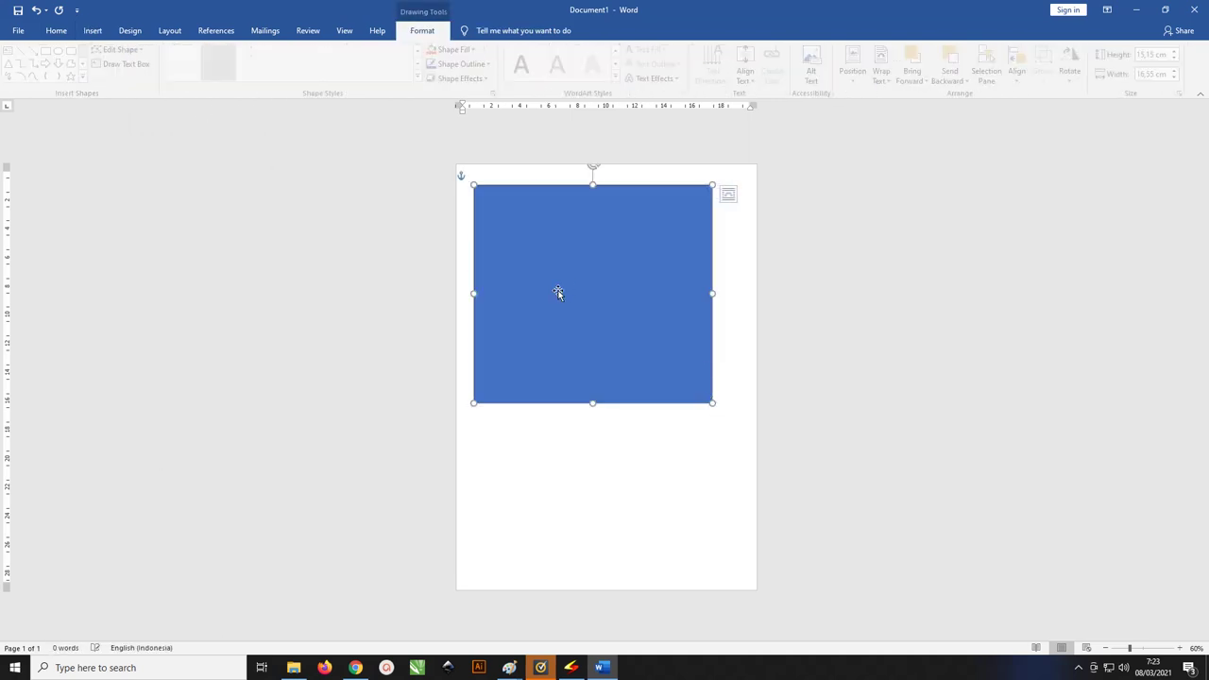
Step: Delete the test rectangle so the page is empty again
scroll(605, 212, up, 7)
scroll(604, 211, up, 8)
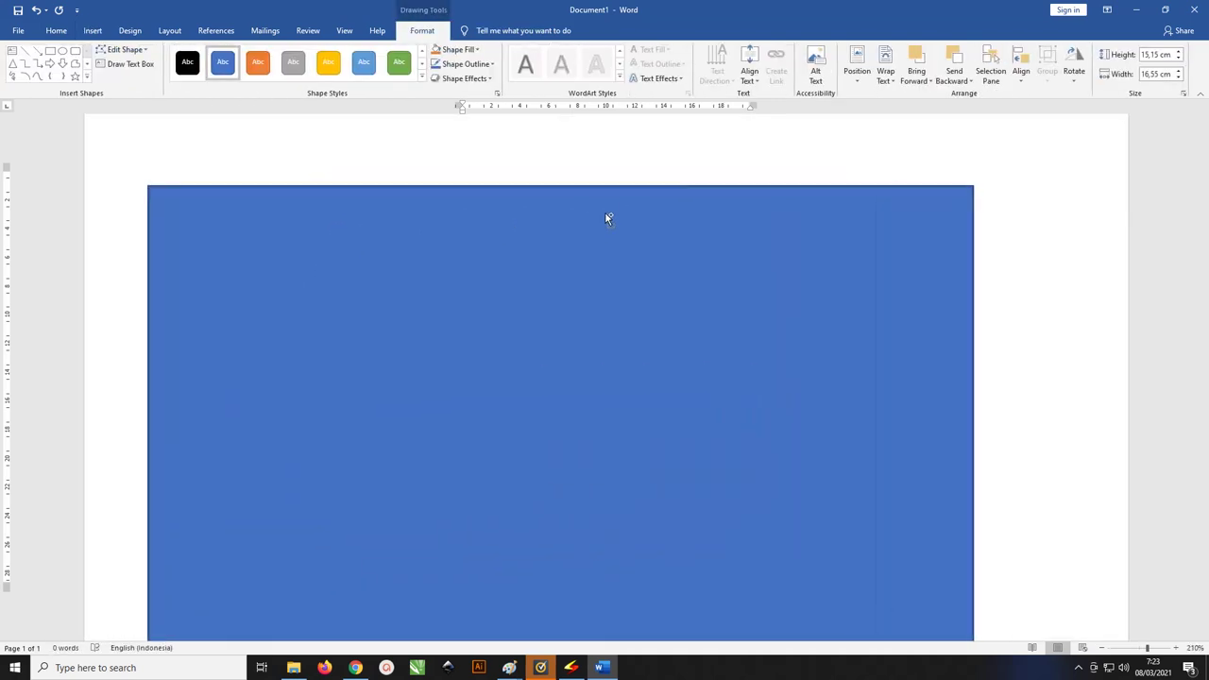
scroll(592, 219, down, 6)
scroll(589, 219, down, 2)
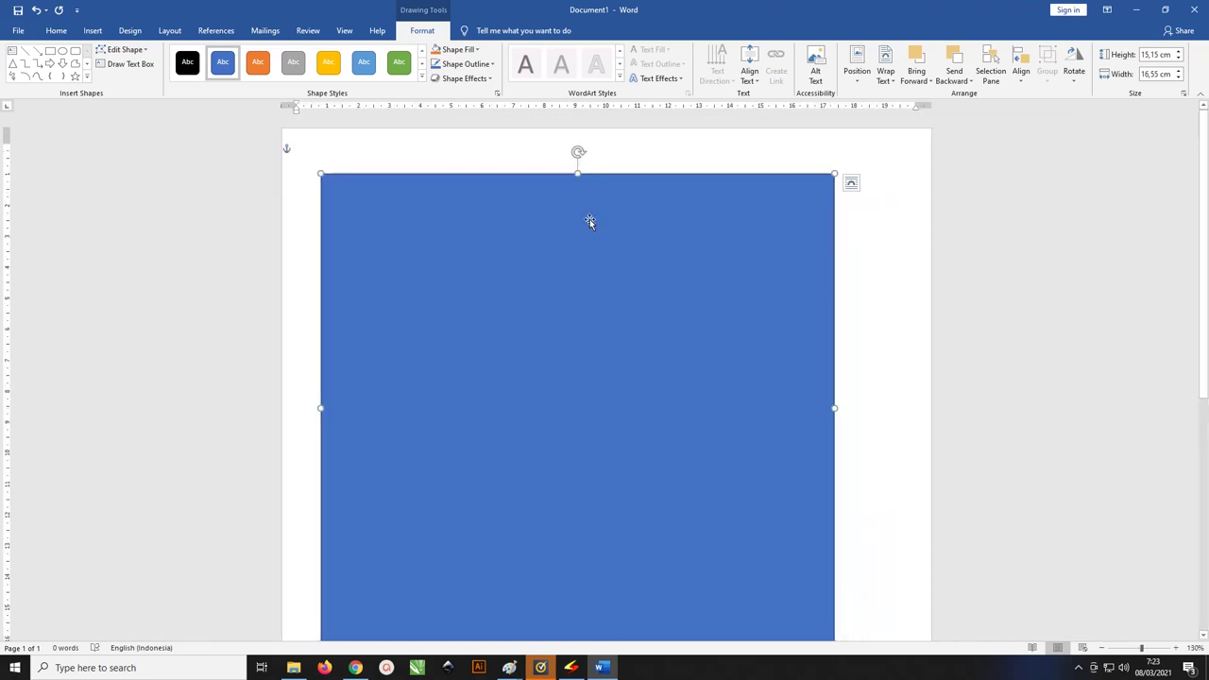
key(Delete)
click(92, 30)
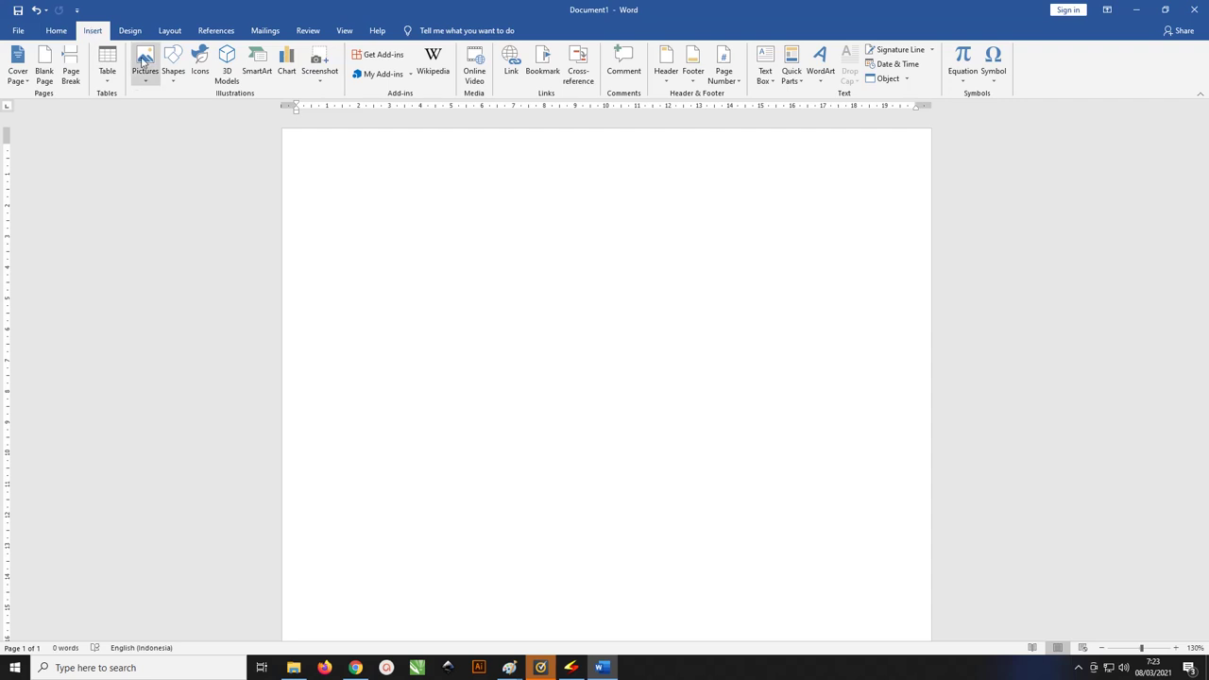
Step: Browse to the Brosur SMP 1 folder on the USB drive to insert a picture from this device
click(145, 62)
click(164, 114)
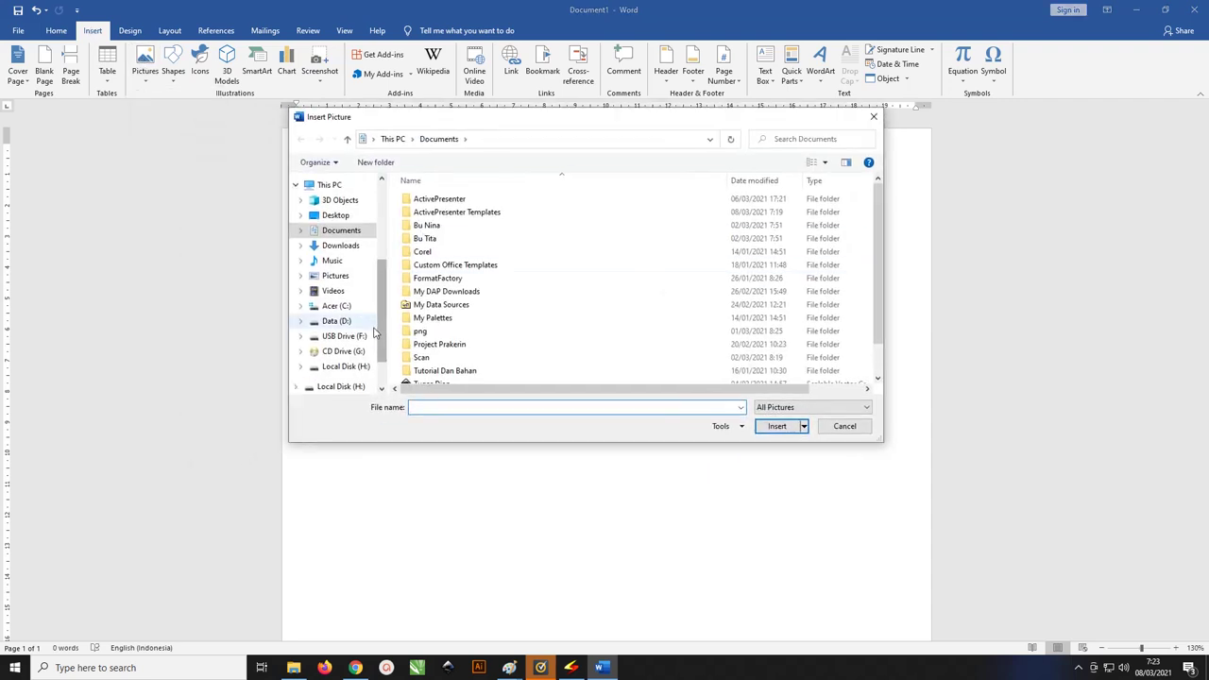
click(344, 336)
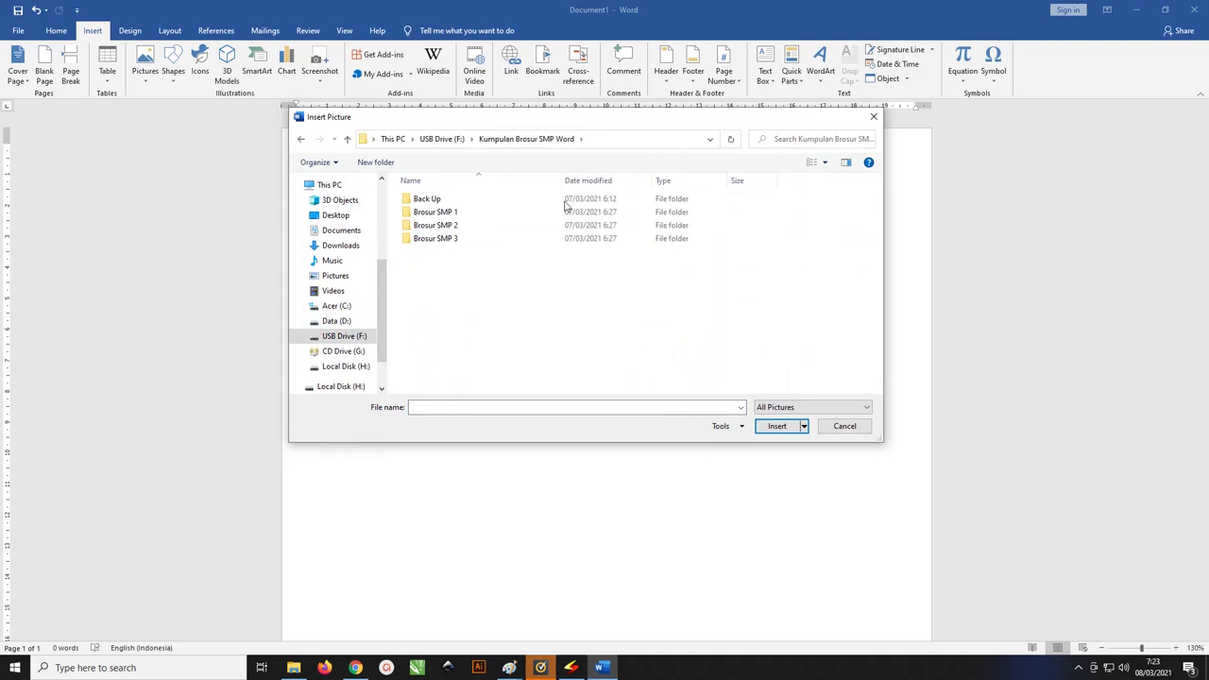
drag(575, 118, 560, 121)
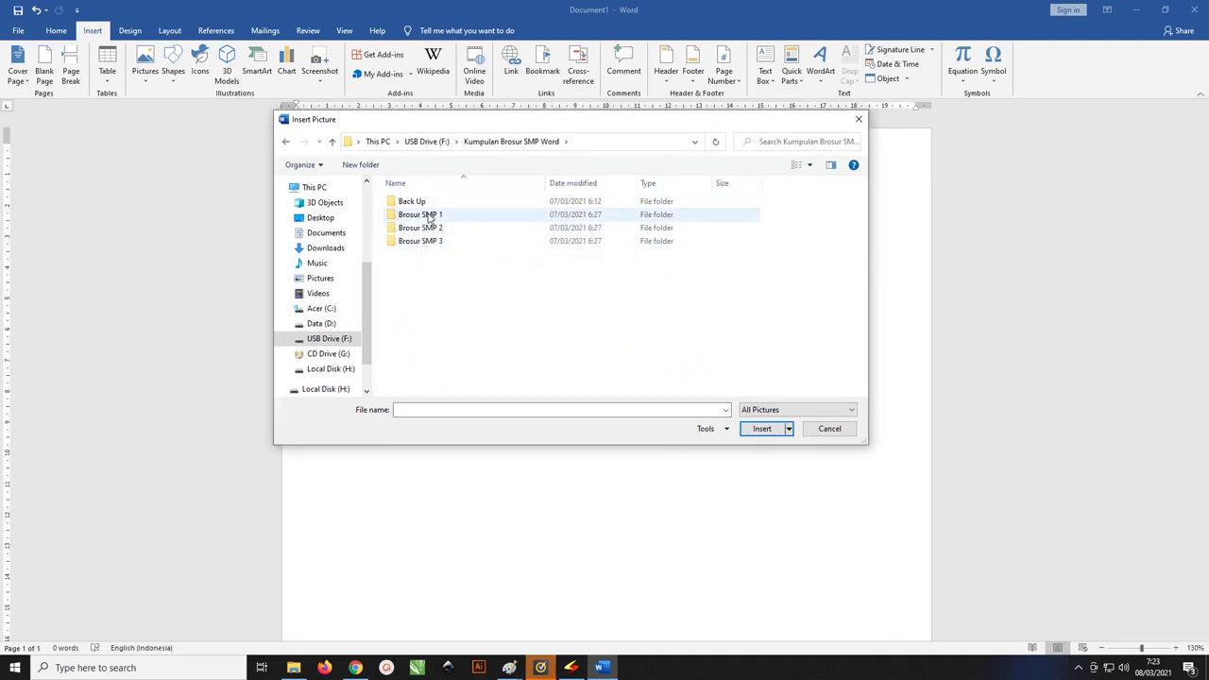
click(423, 220)
double_click(423, 219)
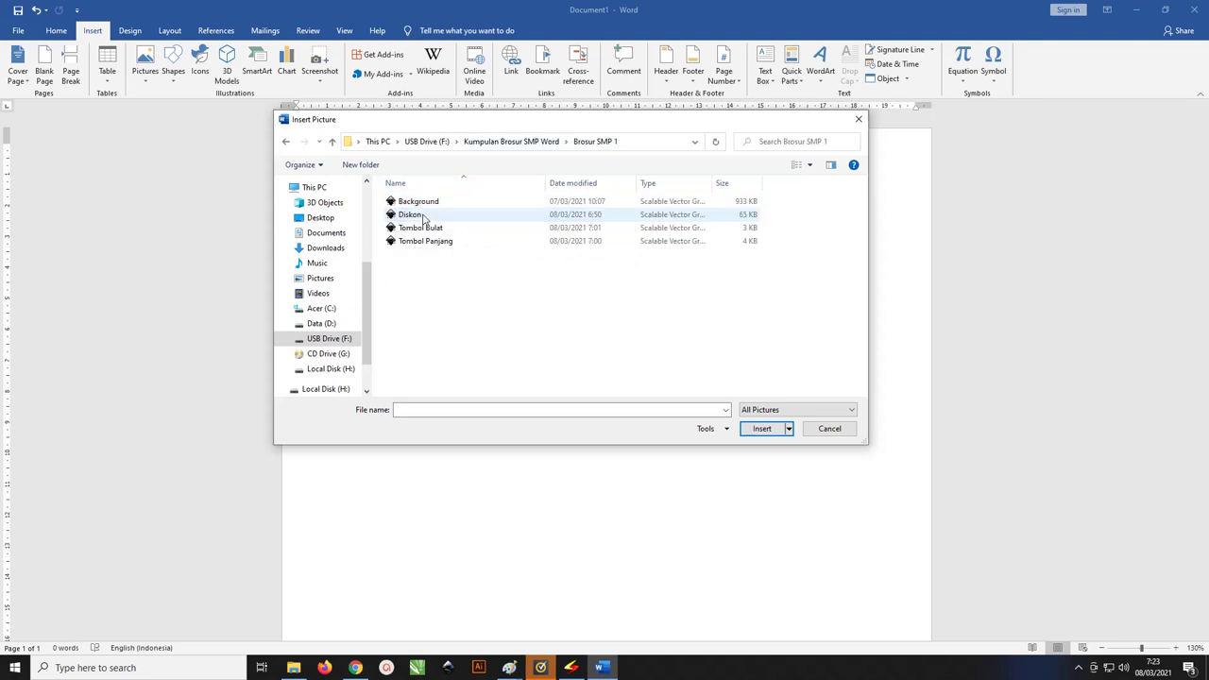
drag(538, 123, 555, 124)
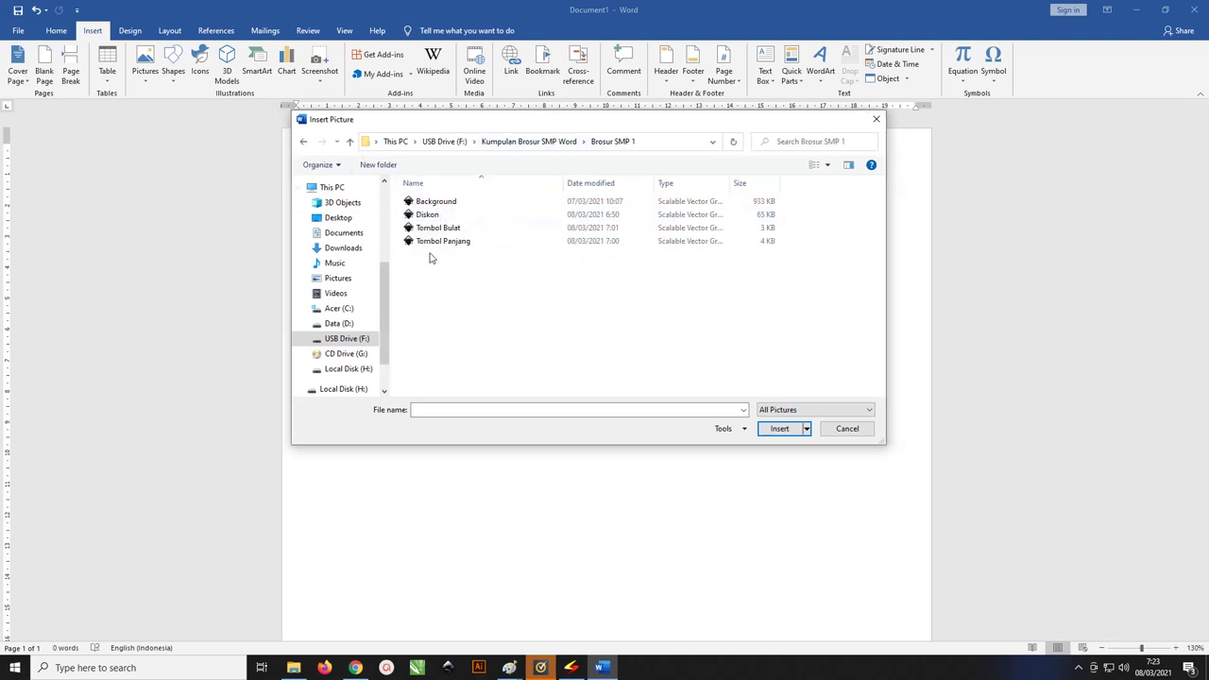
Step: Select the Background graphic file and insert it onto the page
click(435, 202)
click(433, 216)
click(439, 227)
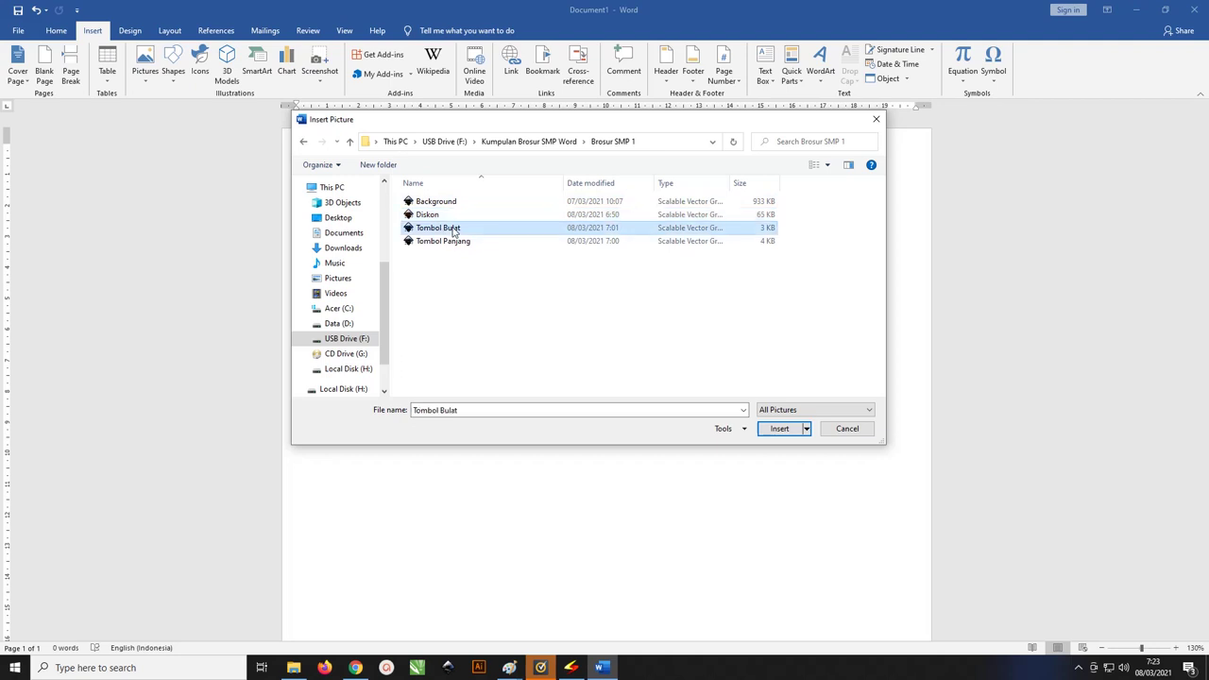
click(455, 241)
click(451, 205)
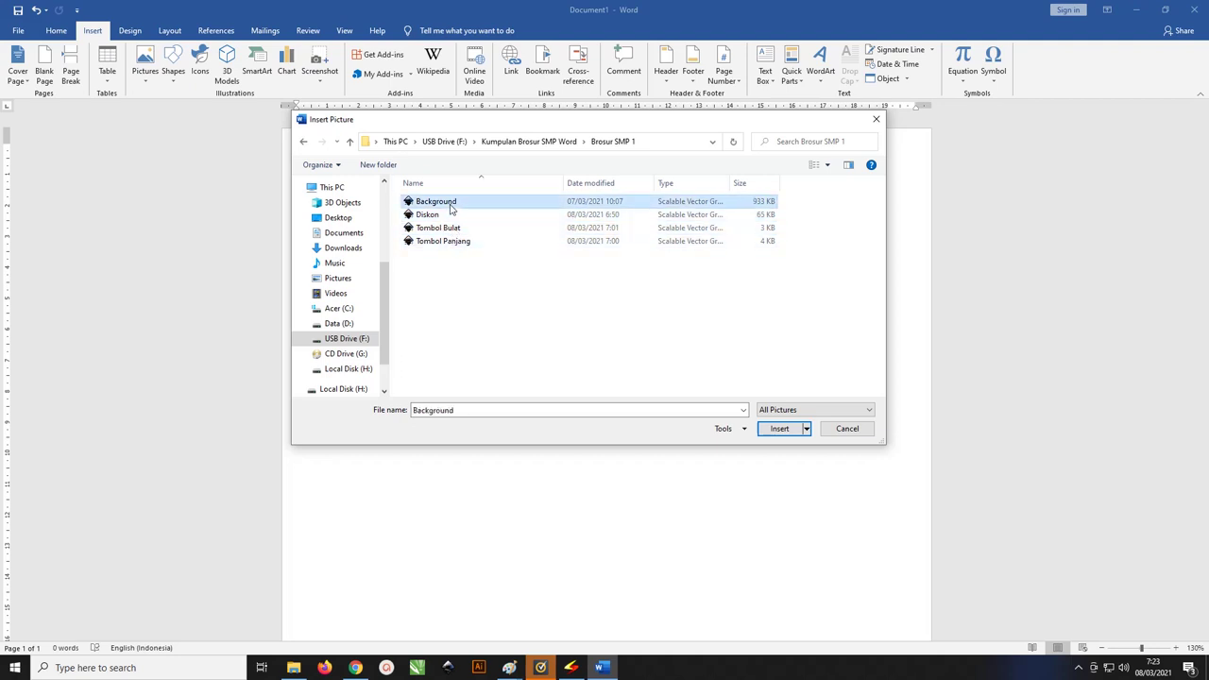
click(788, 431)
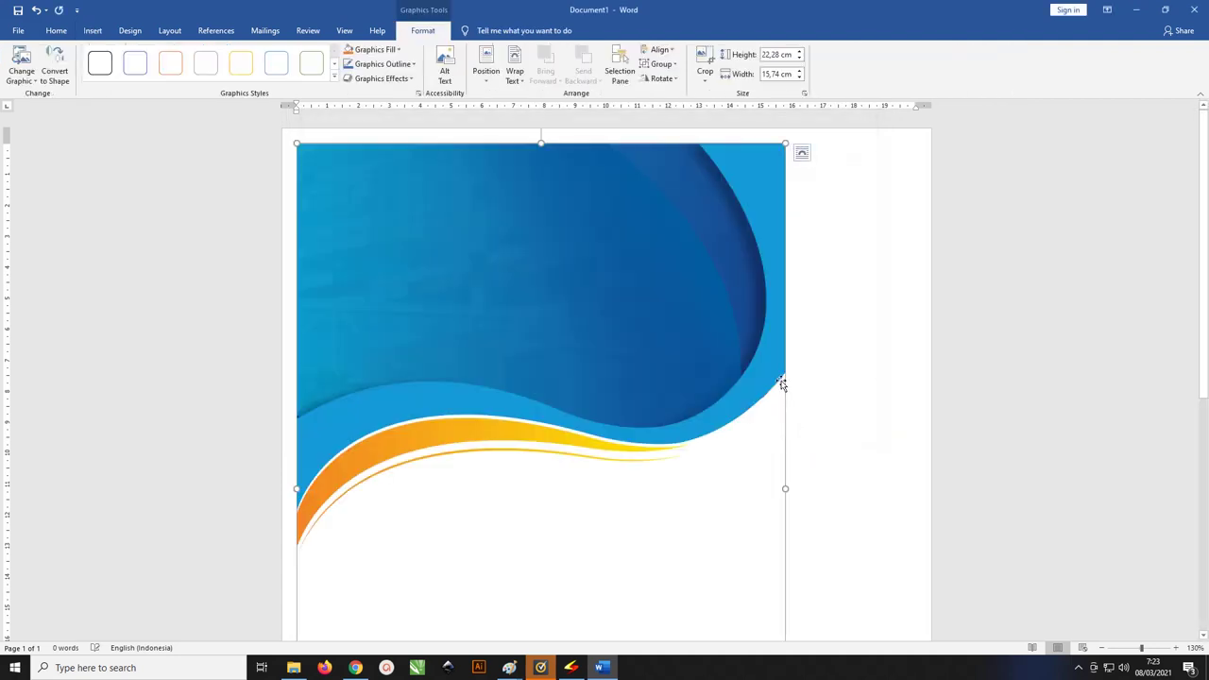
Step: Scroll and zoom around the page to view the whole blue and orange wave picture
scroll(556, 340, down, 6)
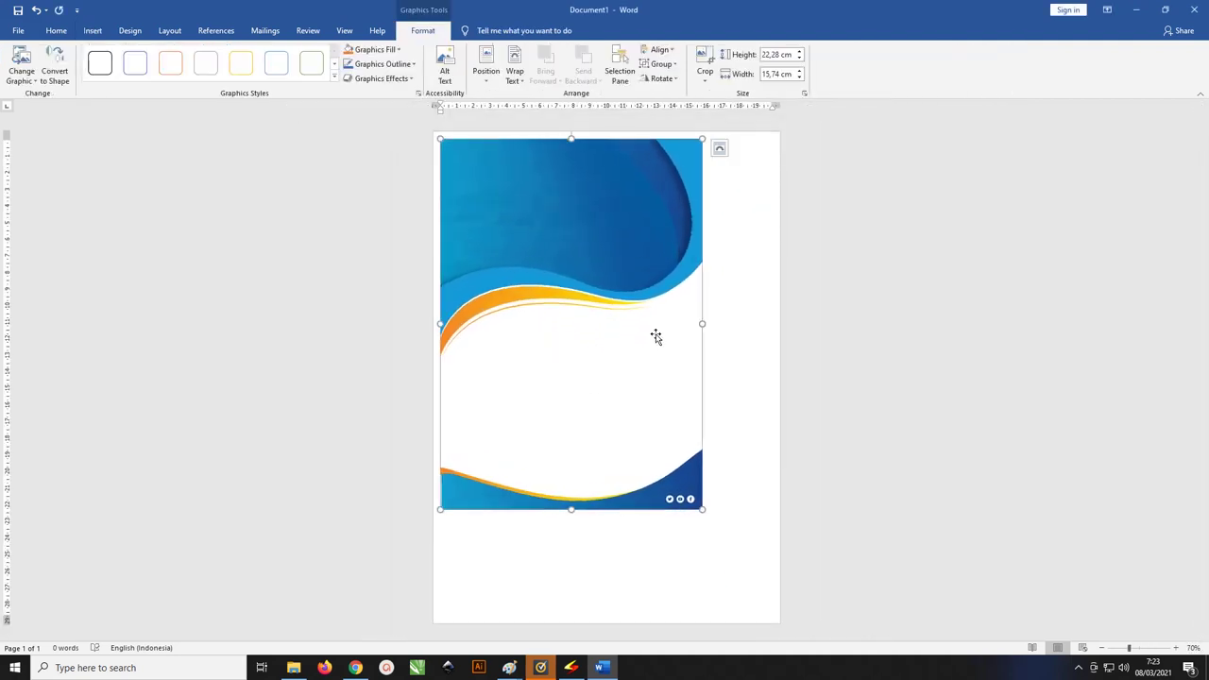
scroll(650, 313, up, 8)
scroll(650, 312, up, 15)
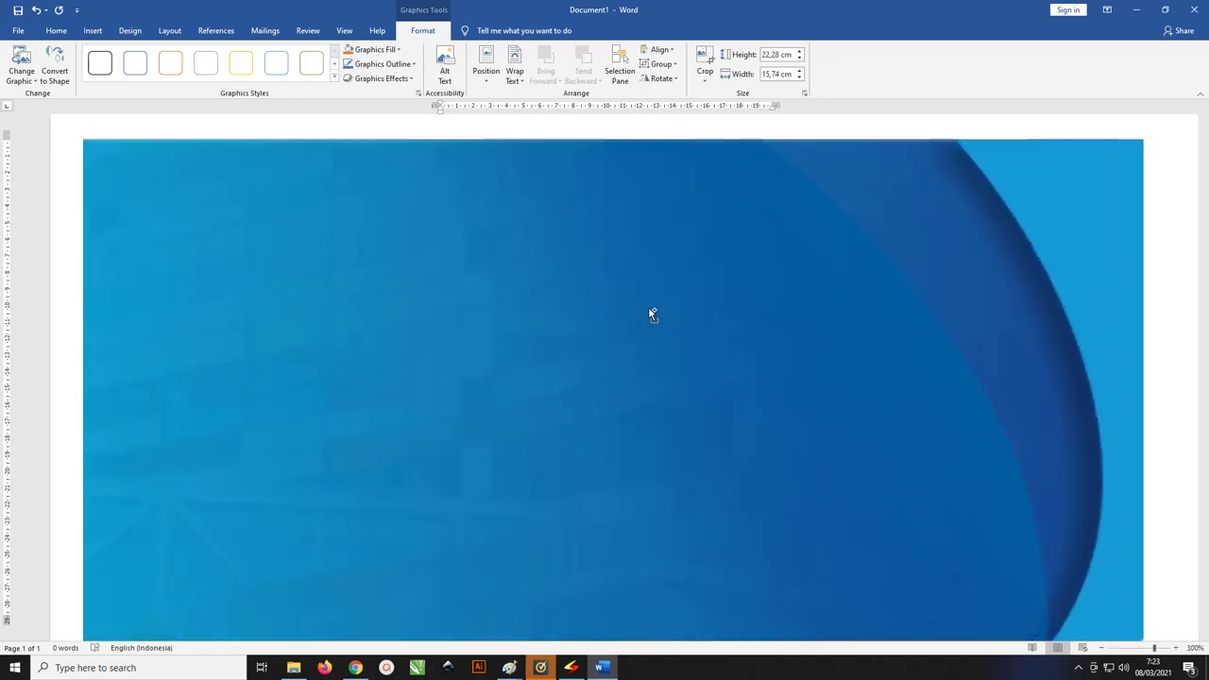
scroll(651, 314, up, 10)
scroll(652, 315, up, 4)
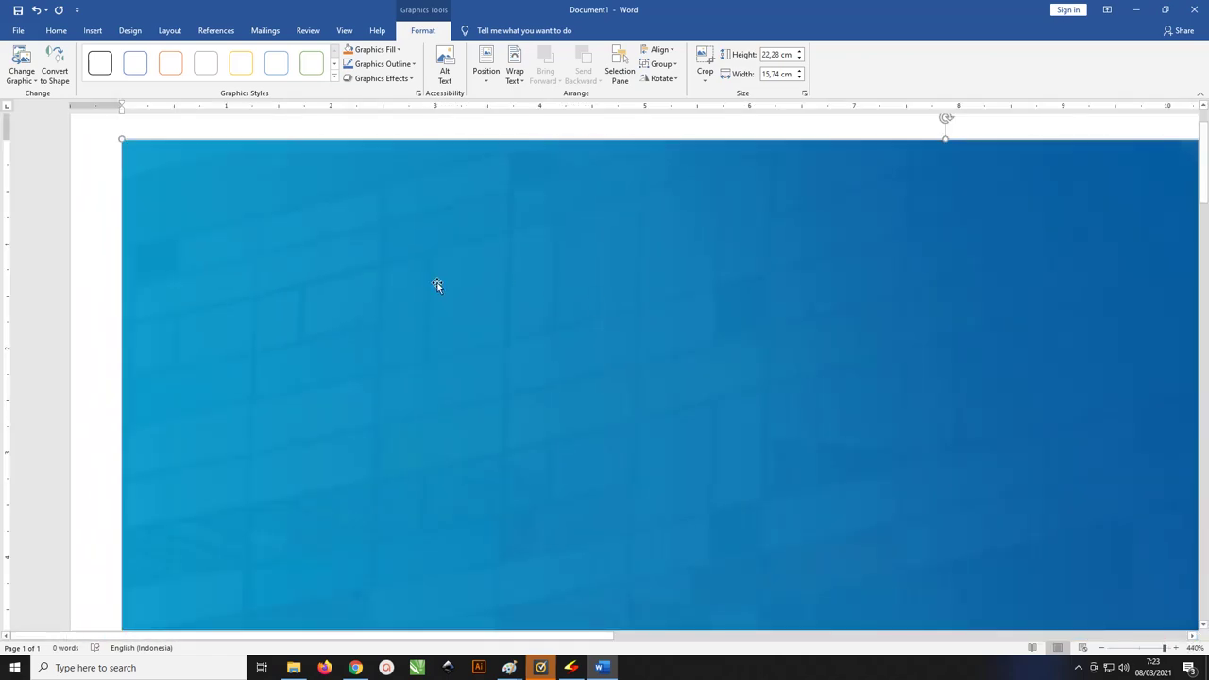
scroll(437, 283, down, 3)
scroll(438, 278, down, 2)
scroll(439, 274, up, 3)
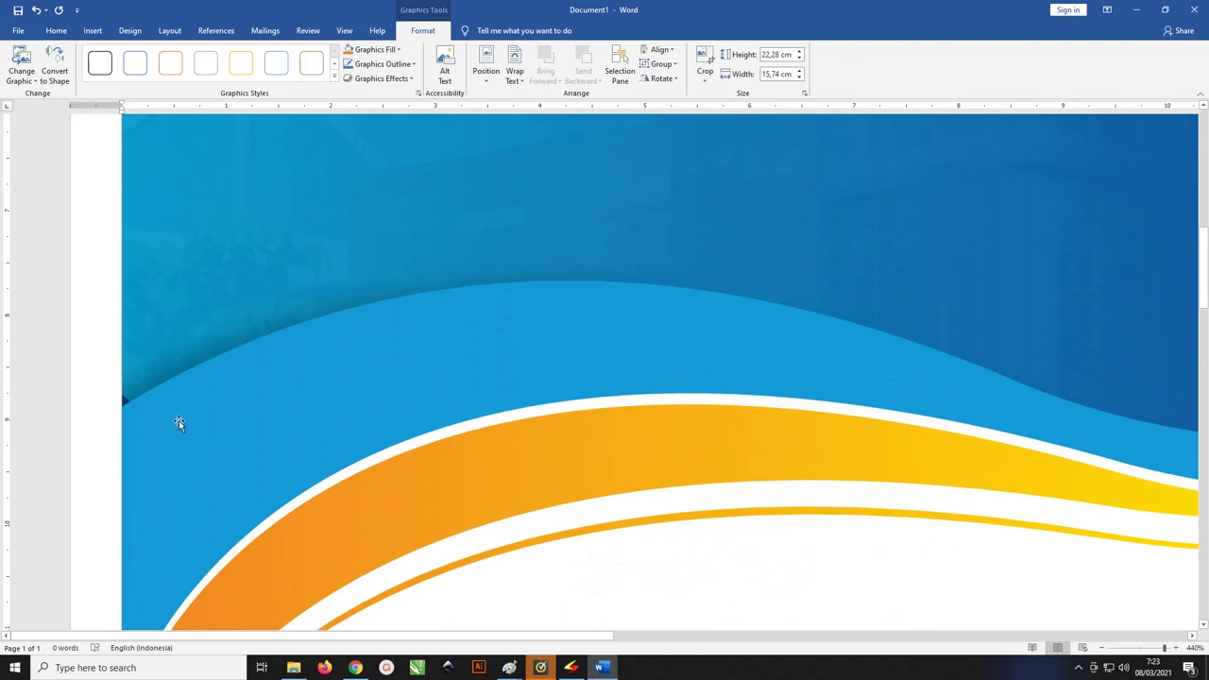
scroll(180, 416, down, 2)
scroll(184, 409, up, 3)
scroll(284, 303, down, 5)
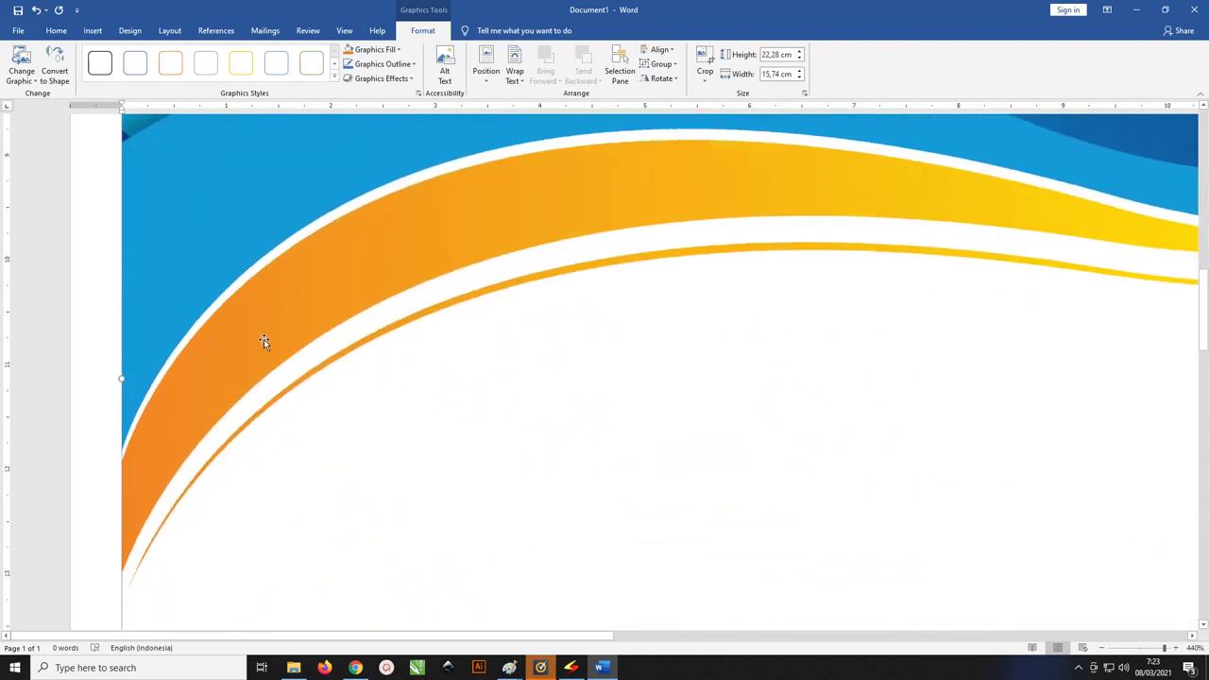
scroll(330, 312, up, 2)
ctrl+scroll(397, 289, up, 1)
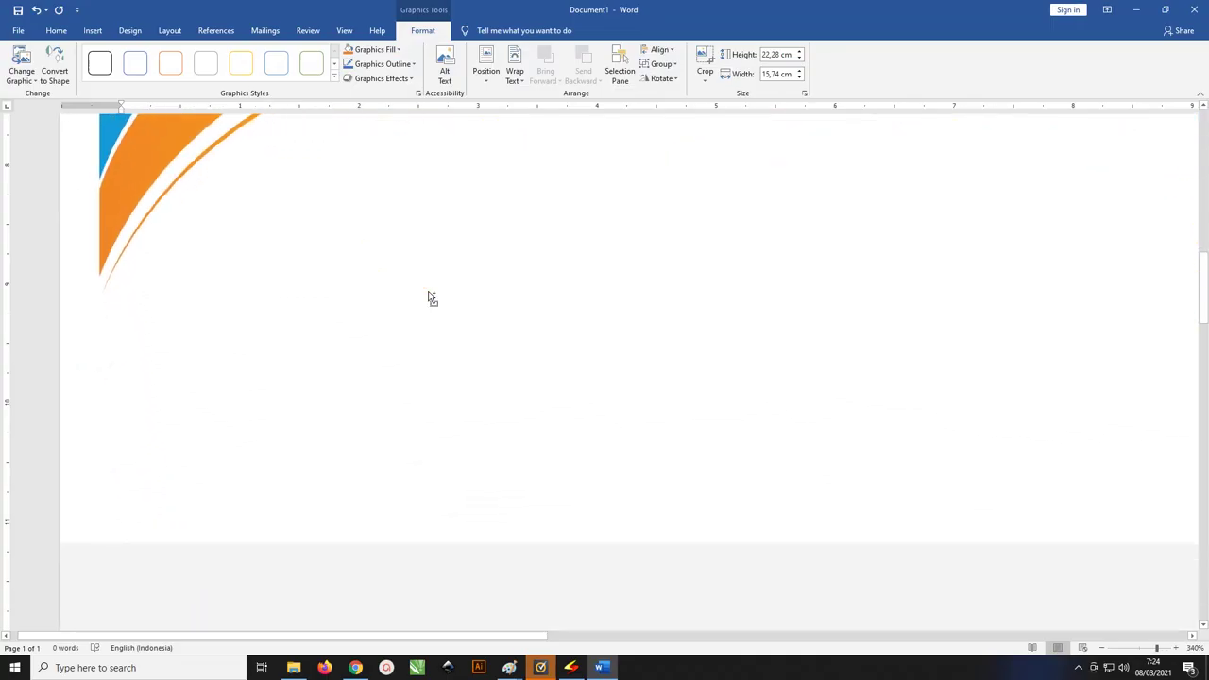
ctrl+scroll(430, 298, down, 6)
ctrl+scroll(431, 298, down, 5)
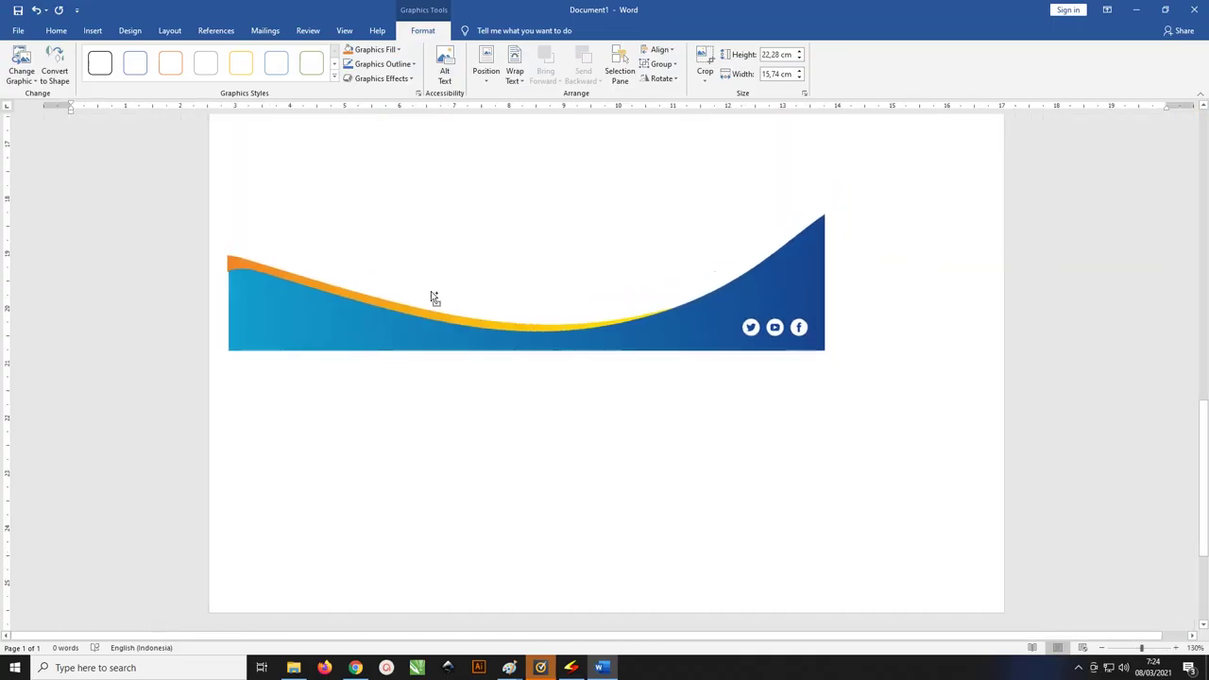
ctrl+scroll(431, 298, down, 5)
ctrl+scroll(433, 298, down, 5)
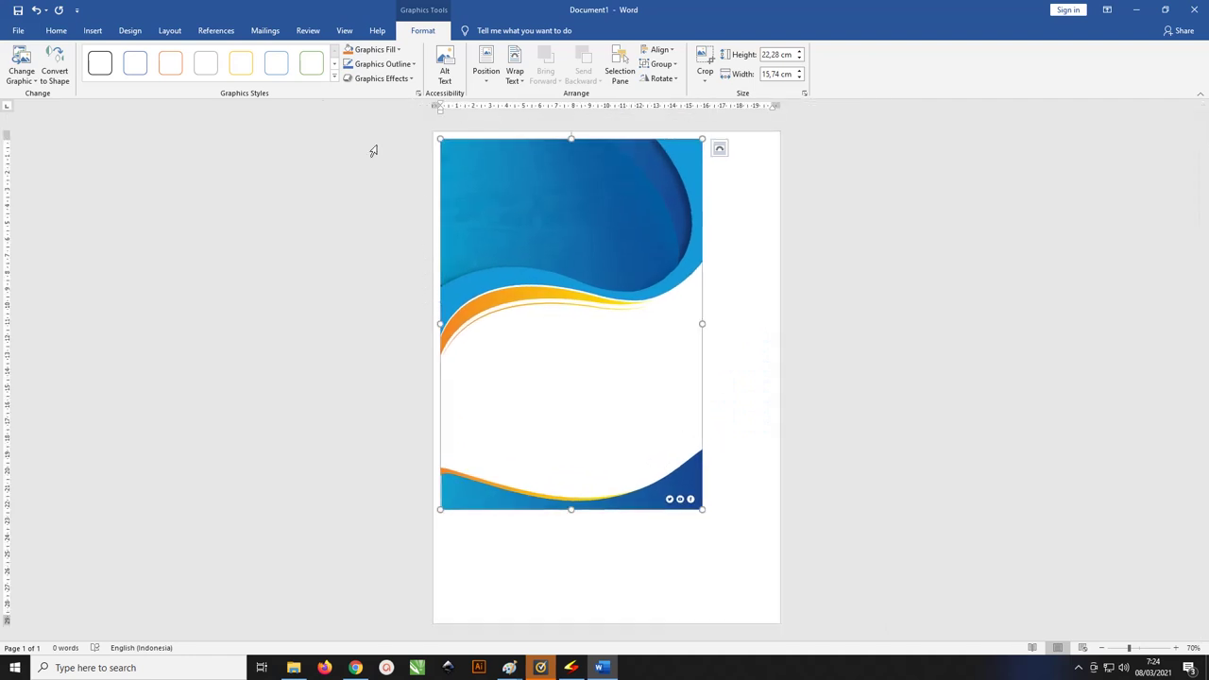
Step: Centre the wave background and resize it to 29,7 cm tall so it covers the A4 page
click(491, 68)
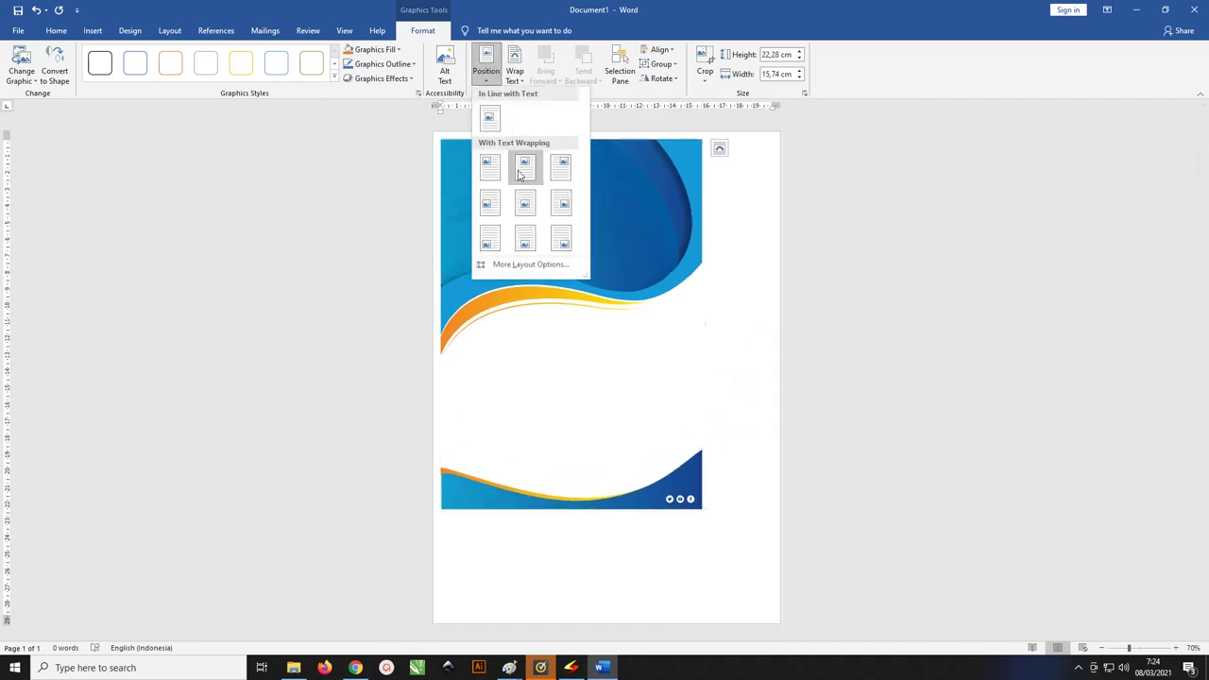
click(527, 202)
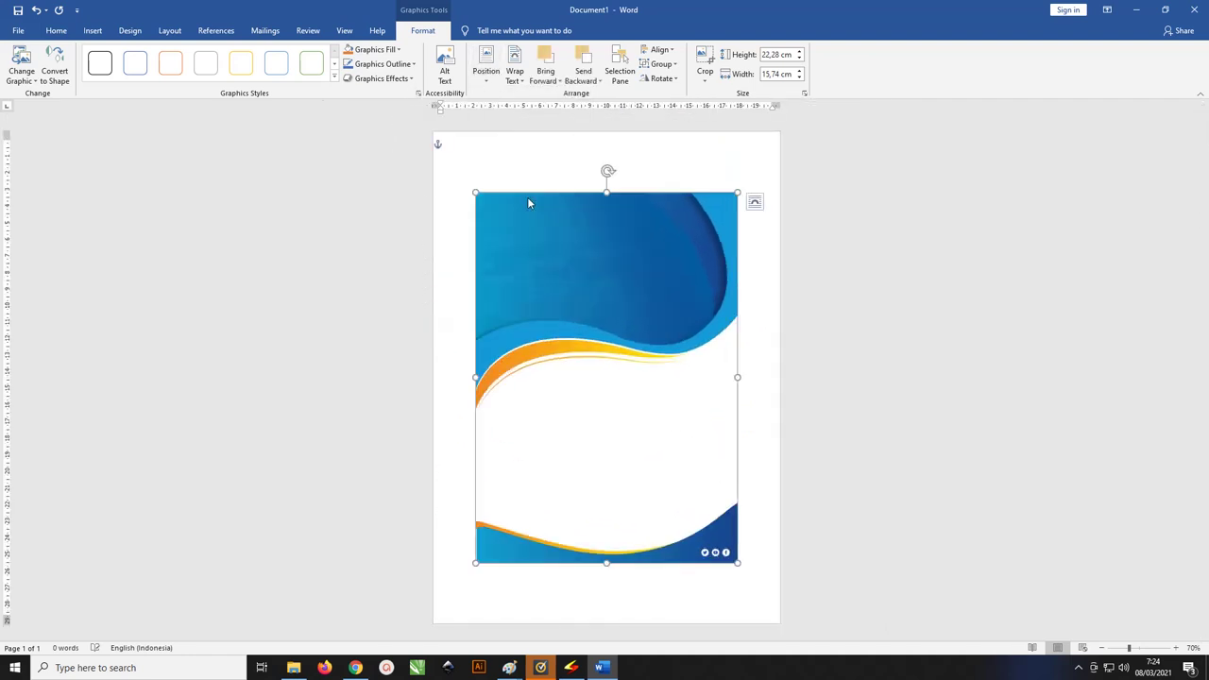
click(766, 54)
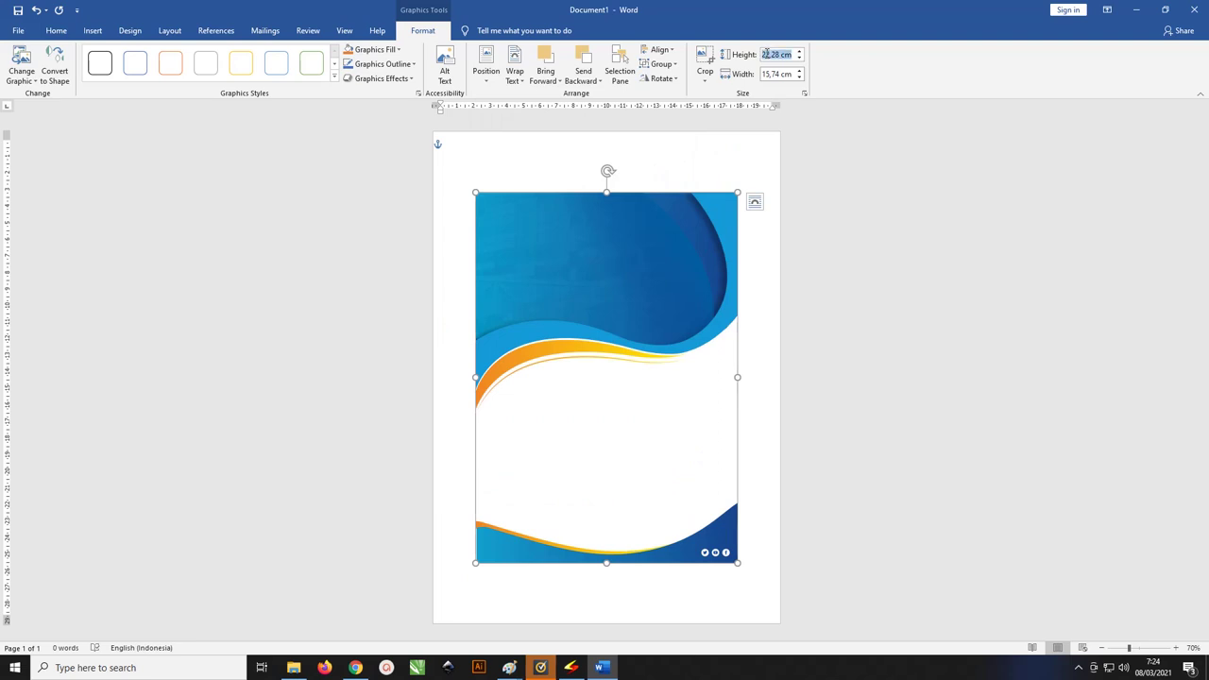
text(29,7)
key(Return)
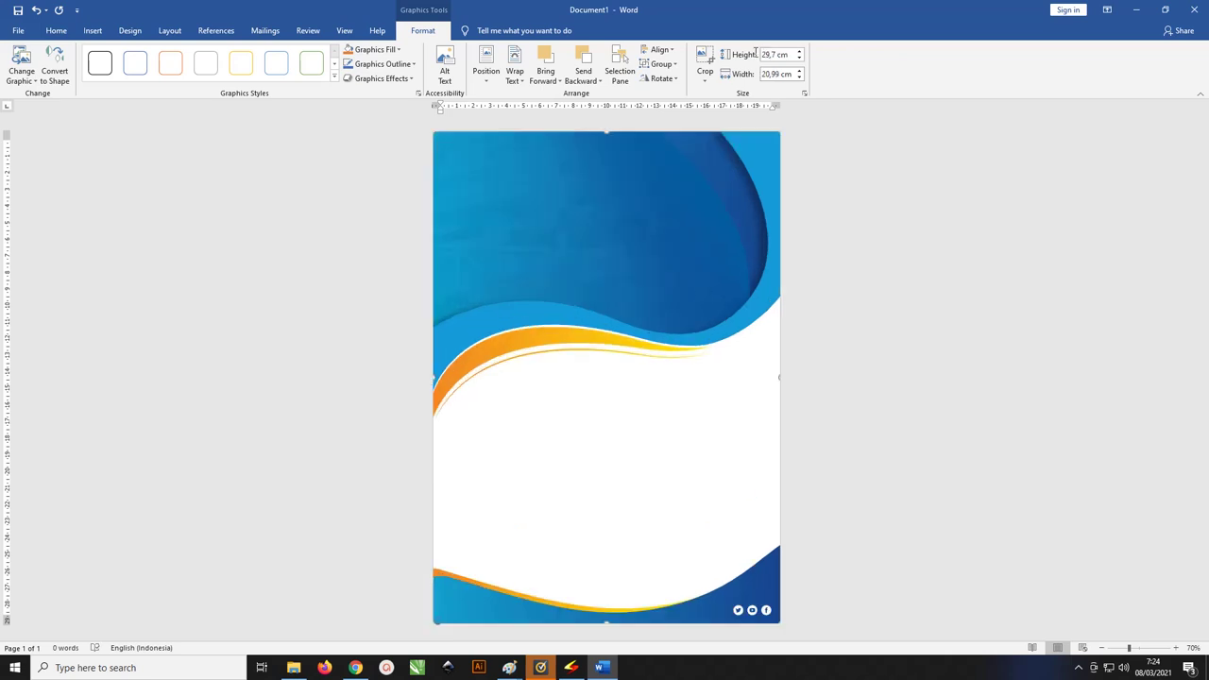
click(787, 55)
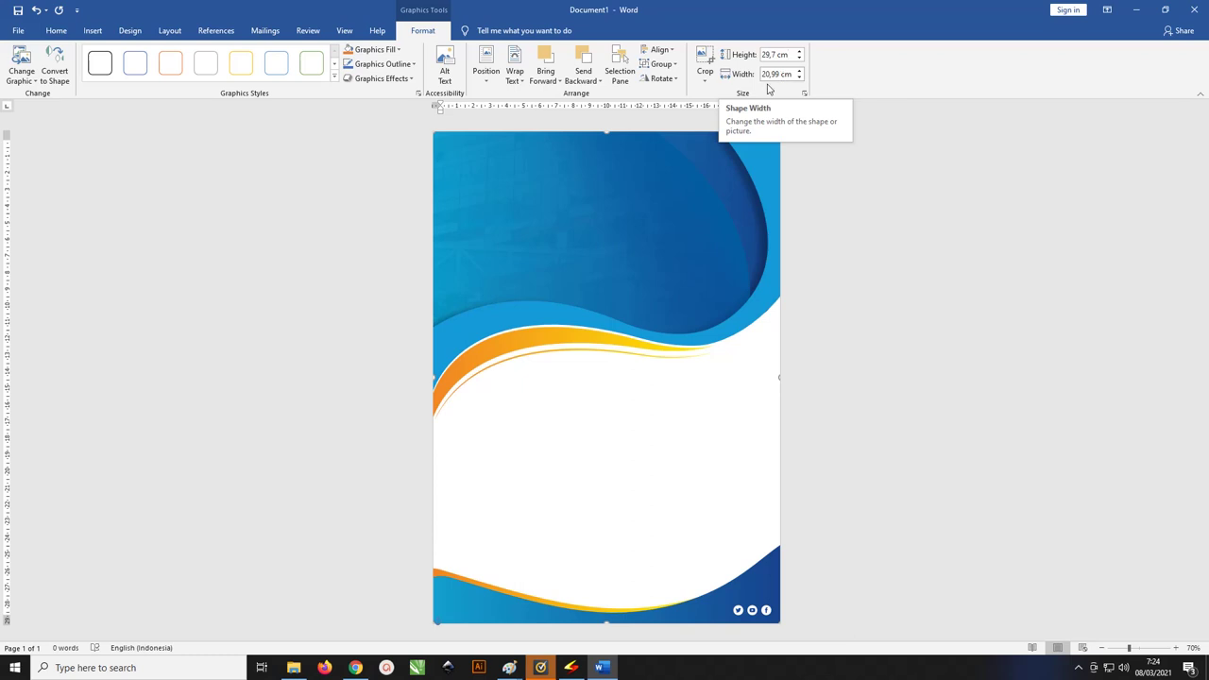
click(832, 195)
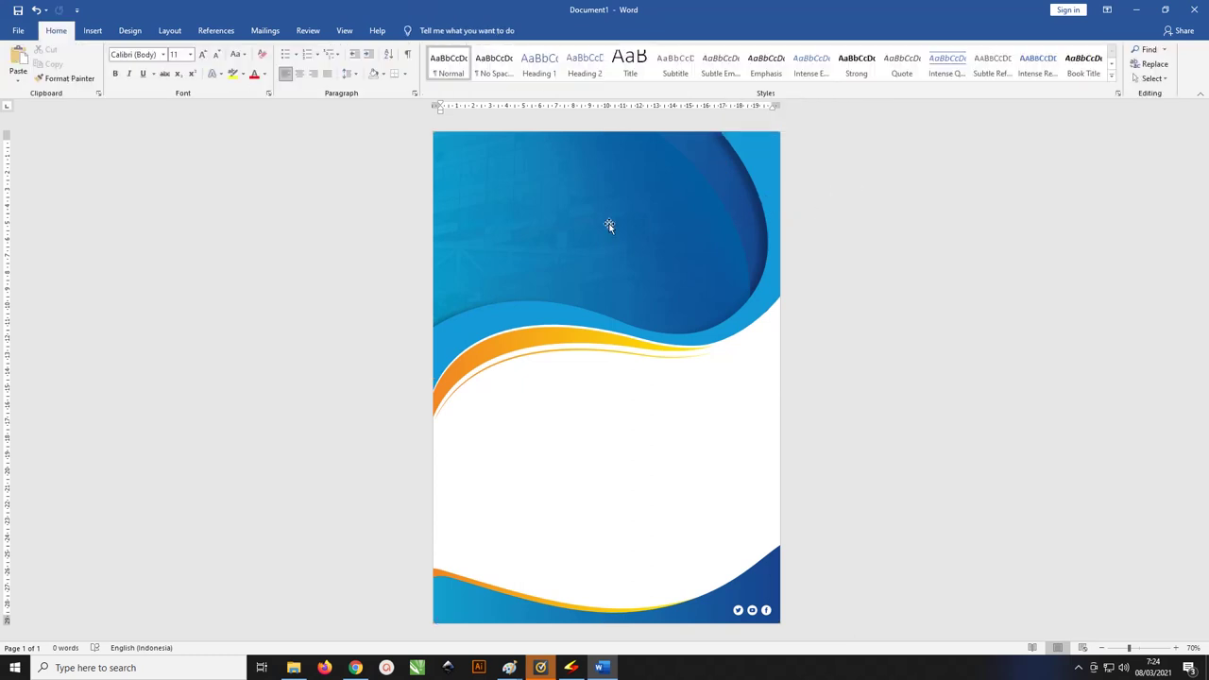
click(532, 200)
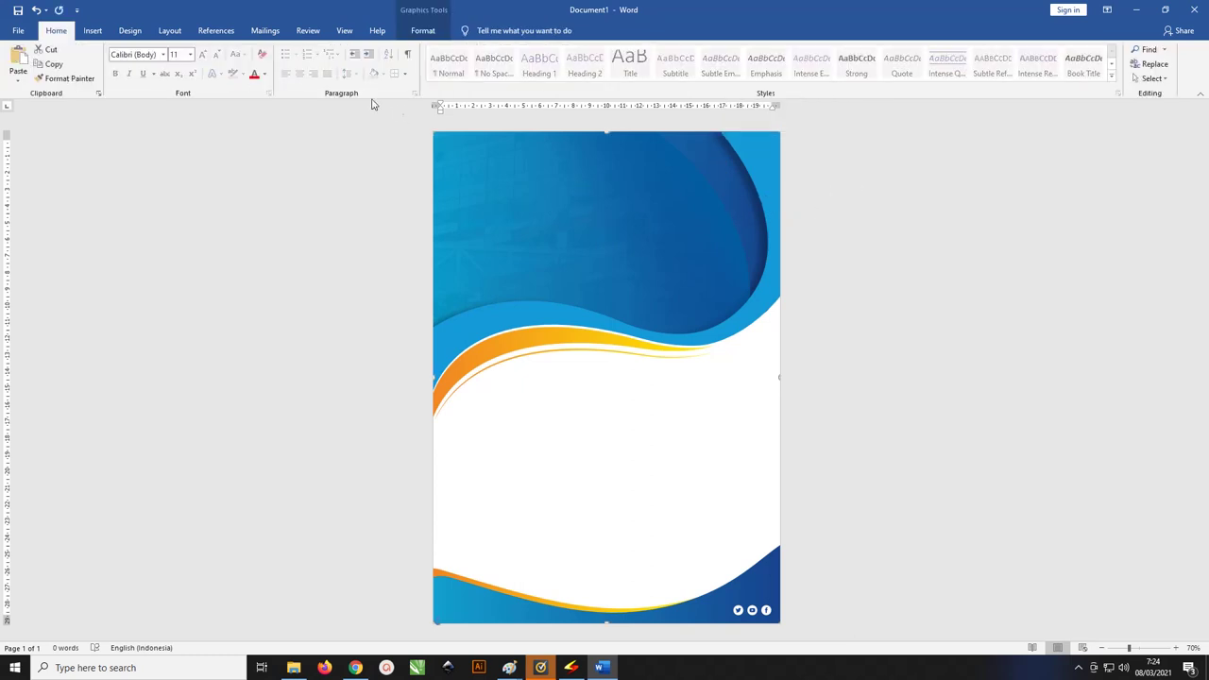
click(91, 31)
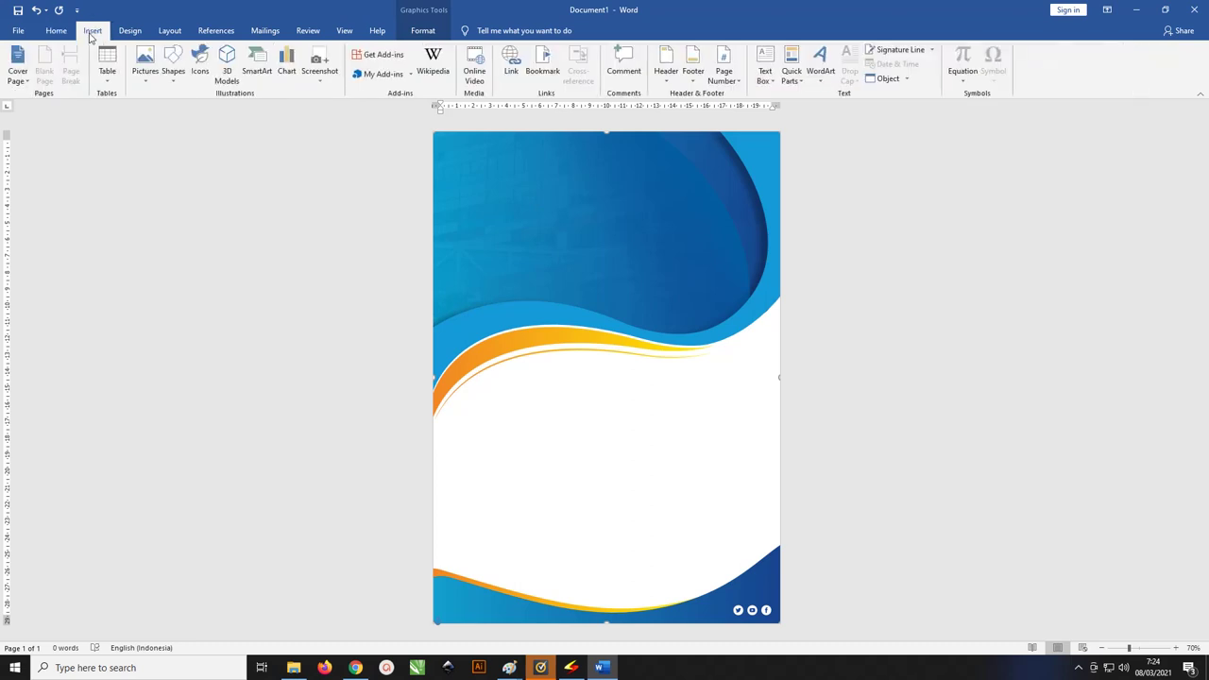
click(175, 83)
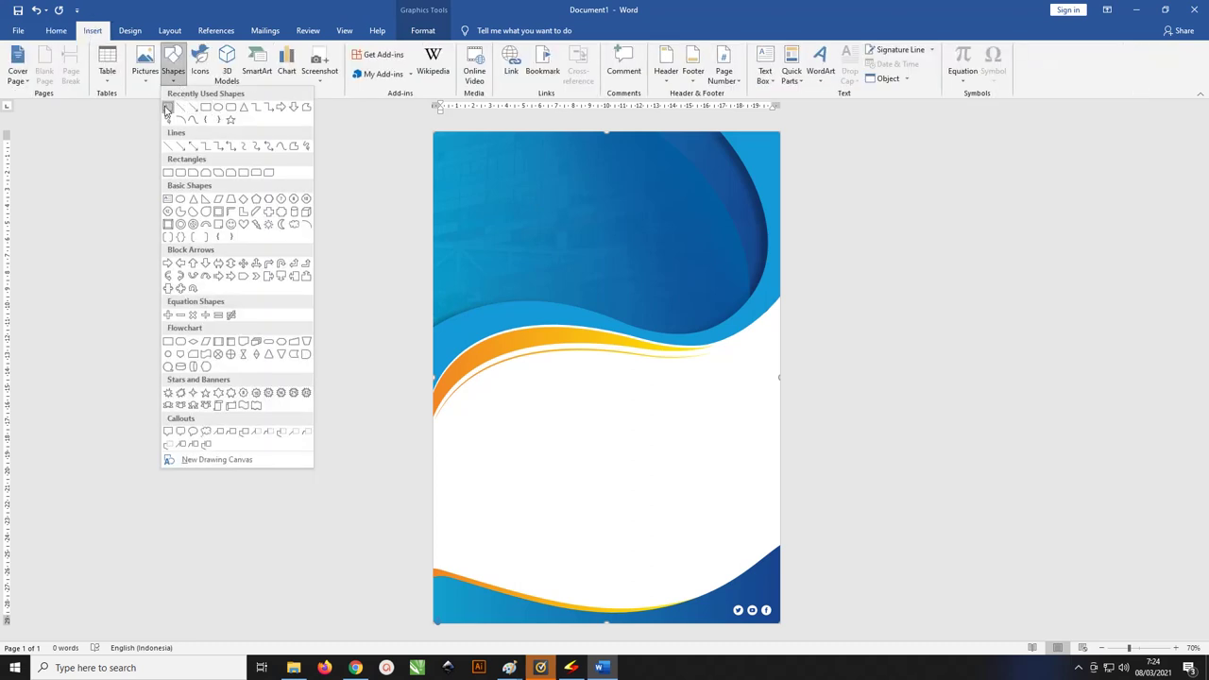
Step: Draw a 9,71 × 11,56 cm rectangle over the top-right of the wave background
click(206, 109)
mouse_move(578, 149)
mouse_down()
mouse_move(745, 272)
mouse_move(771, 311)
mouse_up()
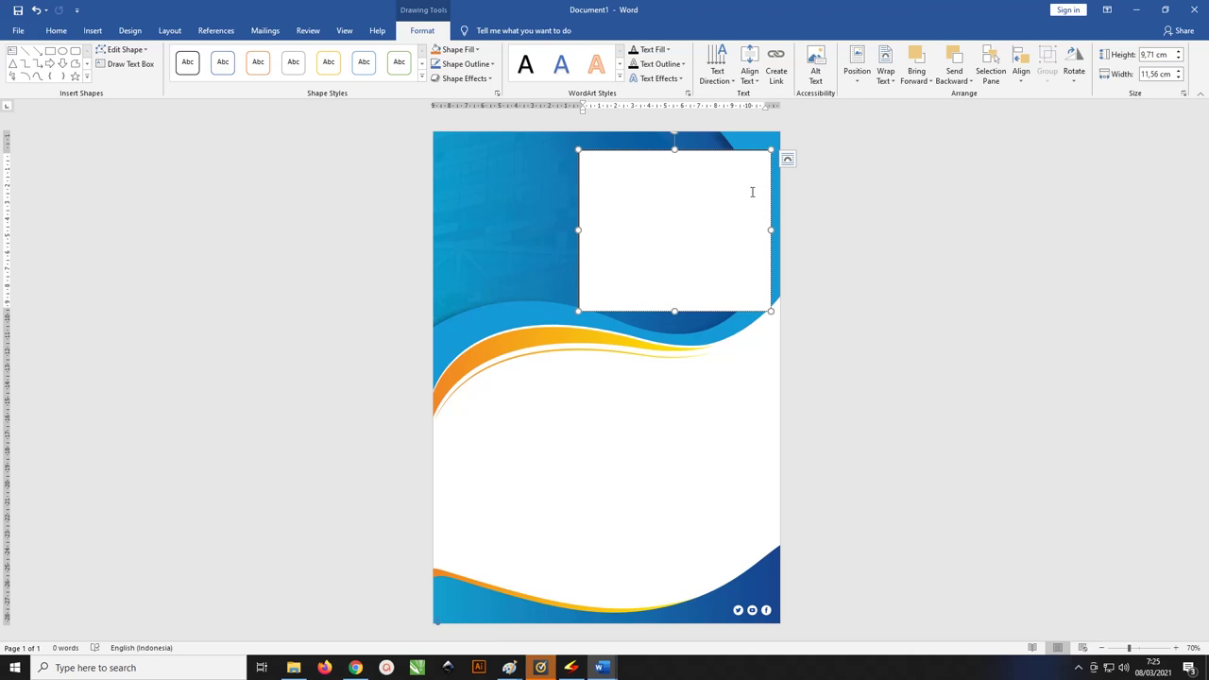
click(695, 153)
Step: Paste the school admission text into the rectangle and remove the blank line before DAFTAR
click(650, 164)
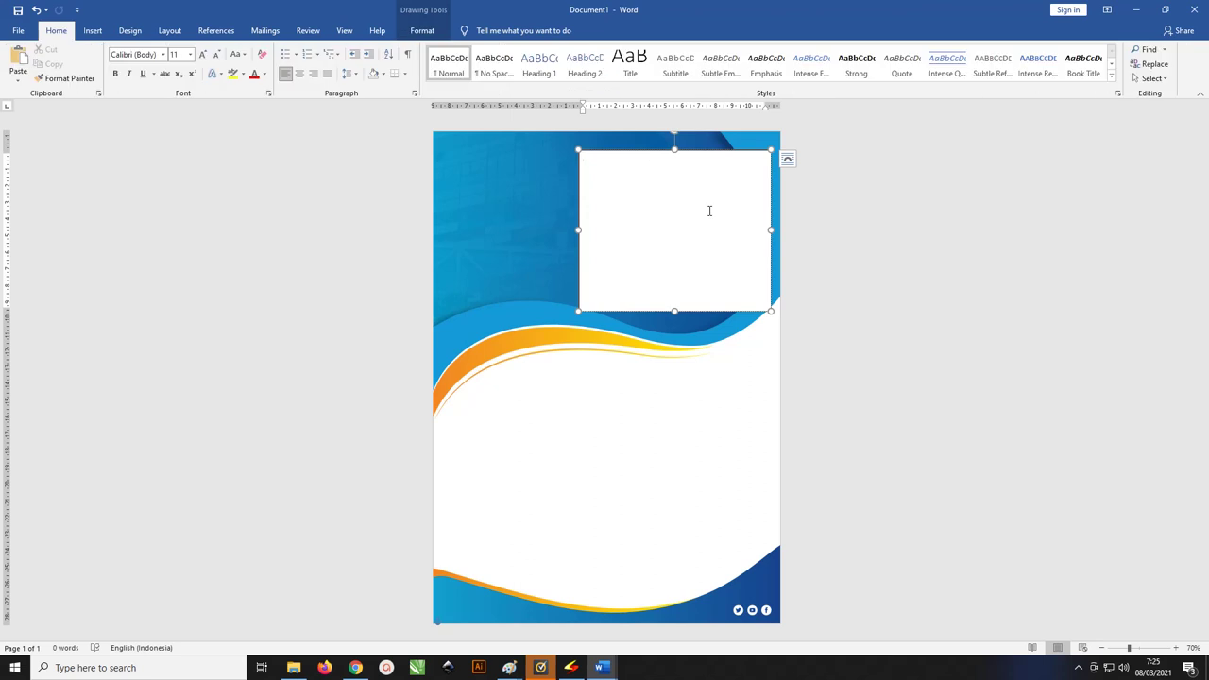
key(ctrl+v)
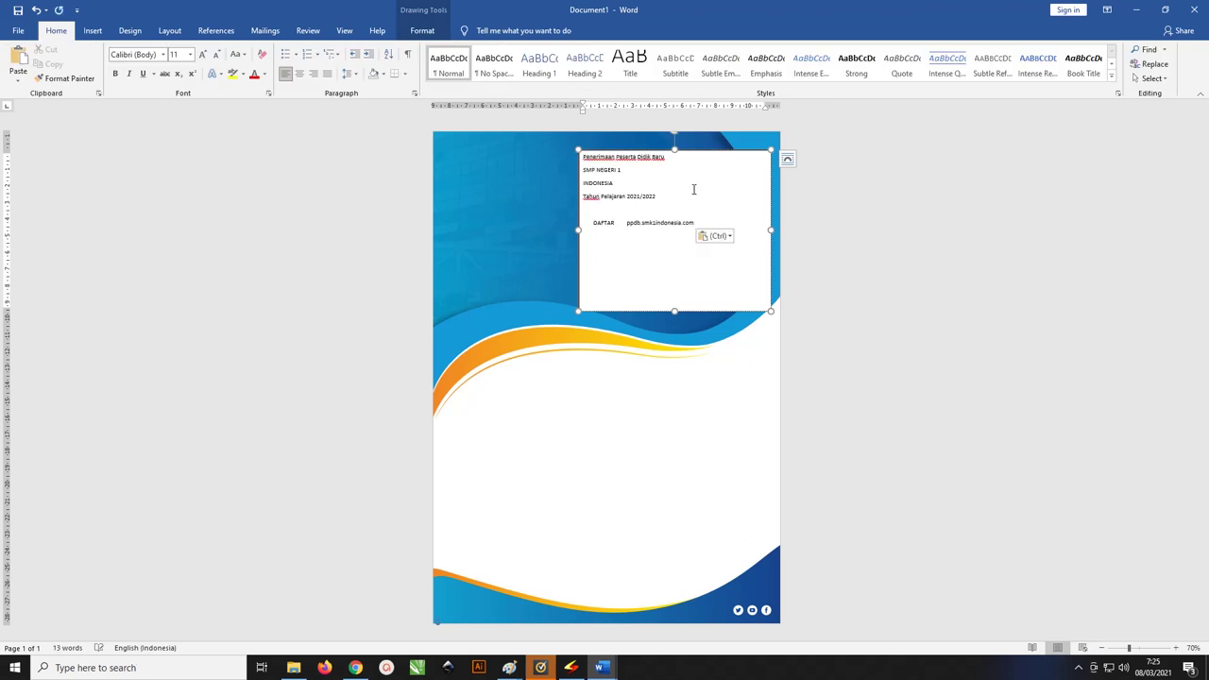
ctrl+scroll(642, 235, up, 4)
scroll(638, 231, up, 1)
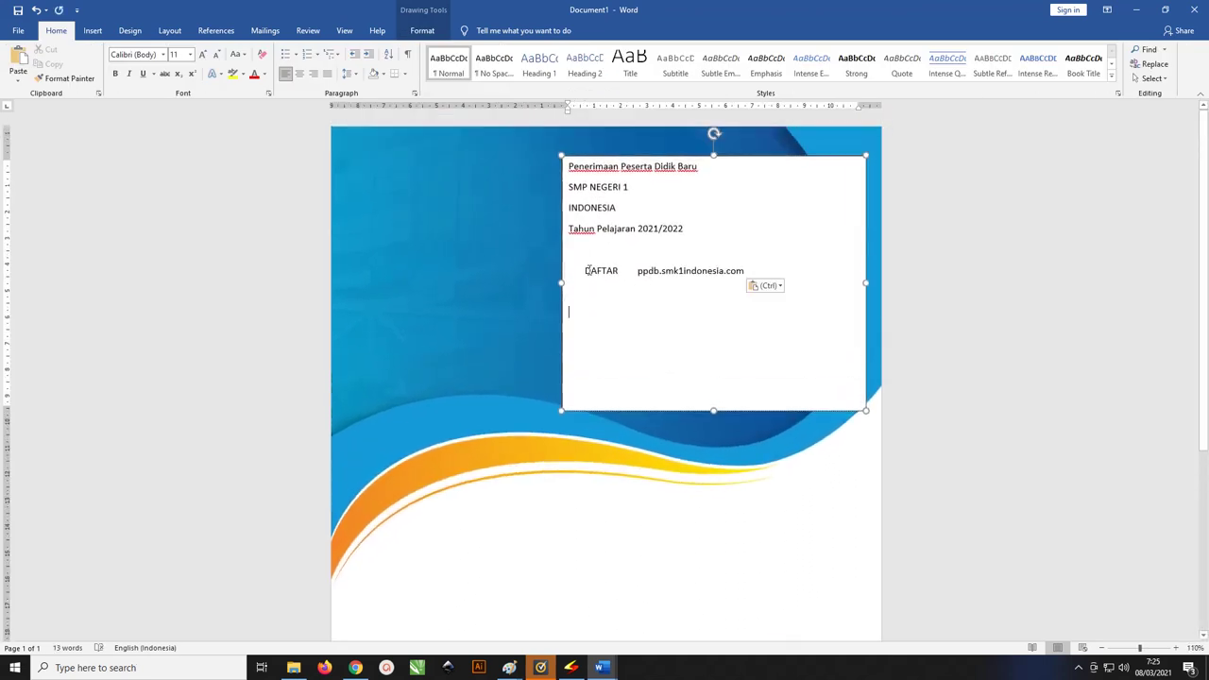
key(BackSpace)
key(BackSpace)
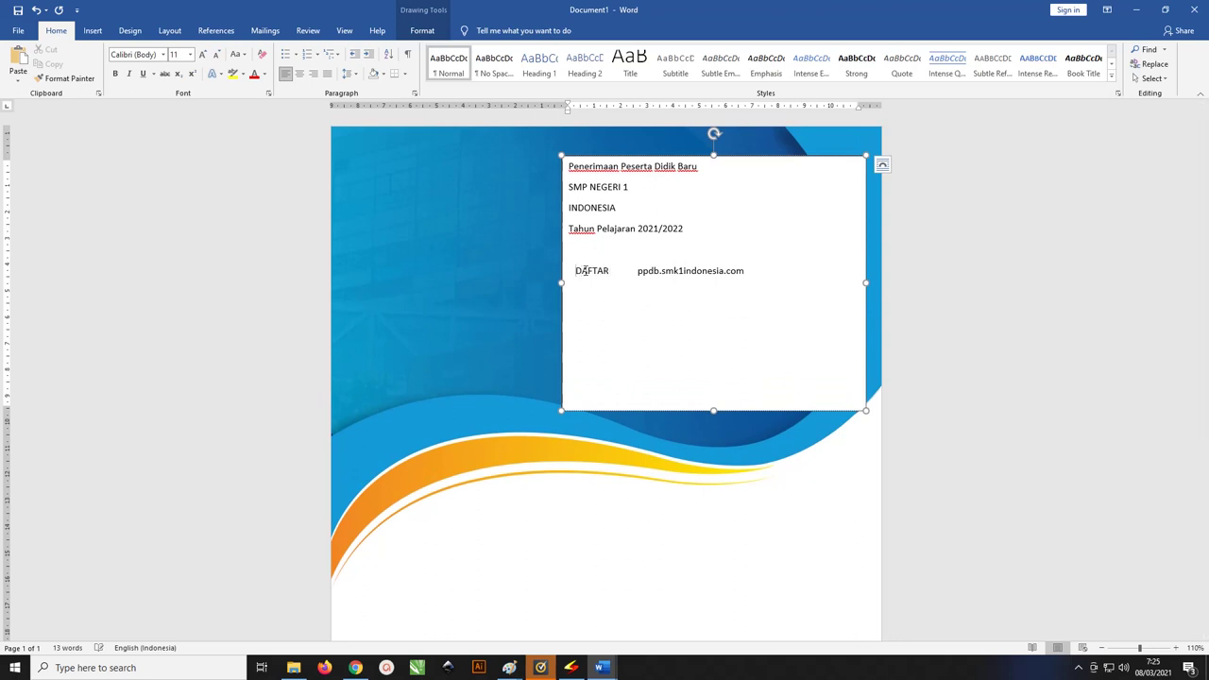
key(BackSpace)
key(BackSpace)
key(BackSpace)
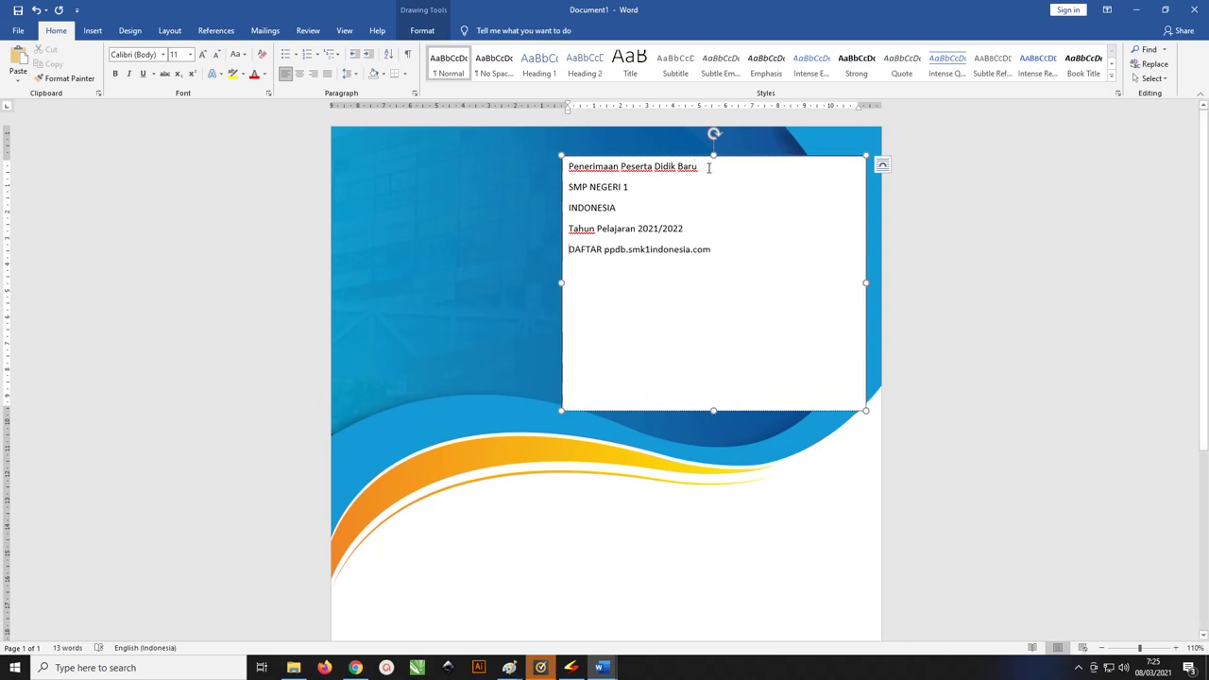
drag(569, 187, 568, 218)
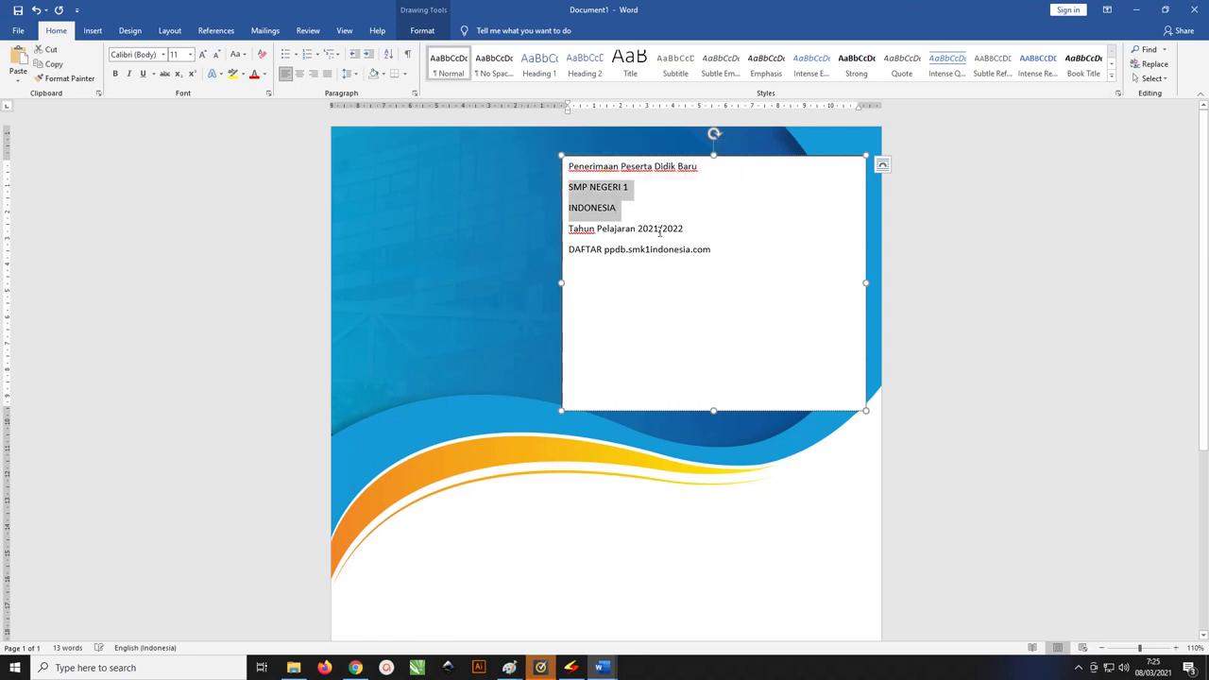
double_click(581, 228)
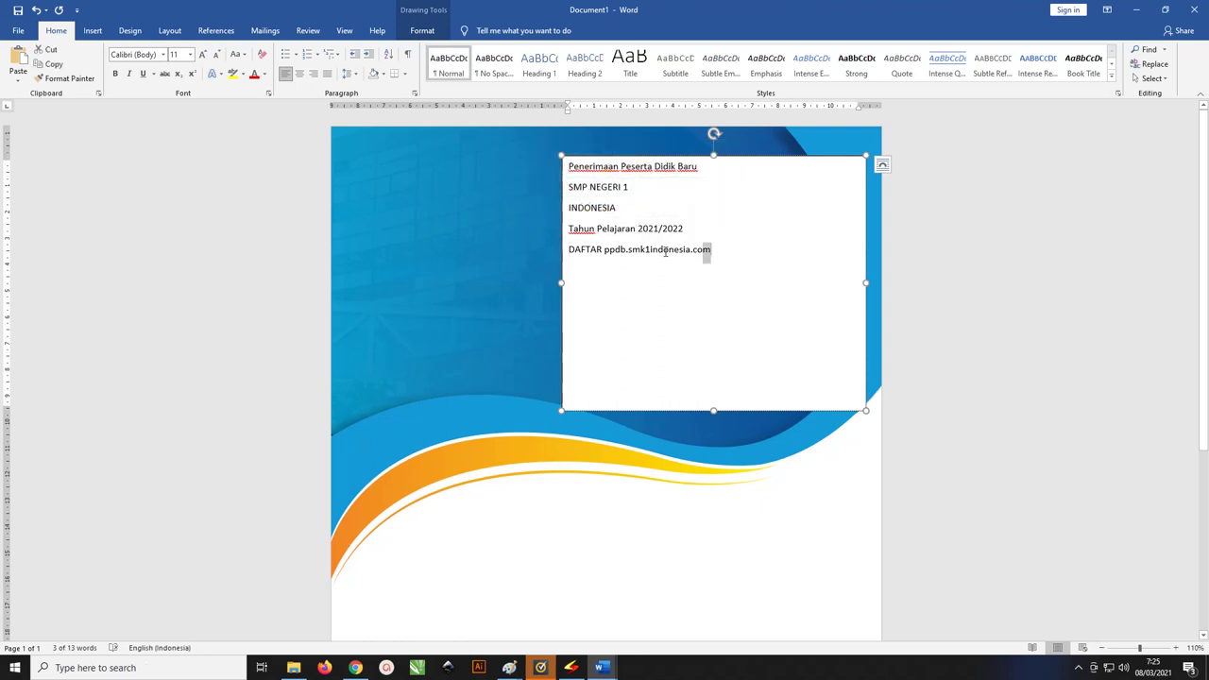
drag(710, 249, 603, 252)
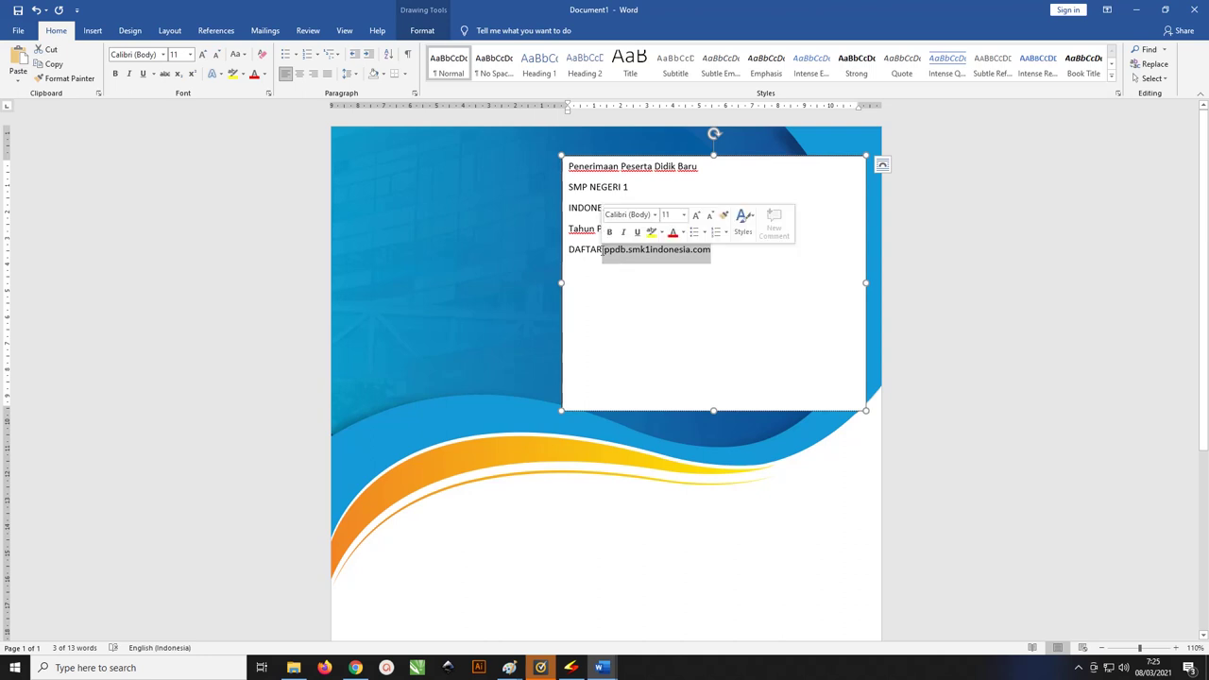
click(581, 186)
Step: Remove the space after paragraphs for all lines in the text box
key(ctrl+a)
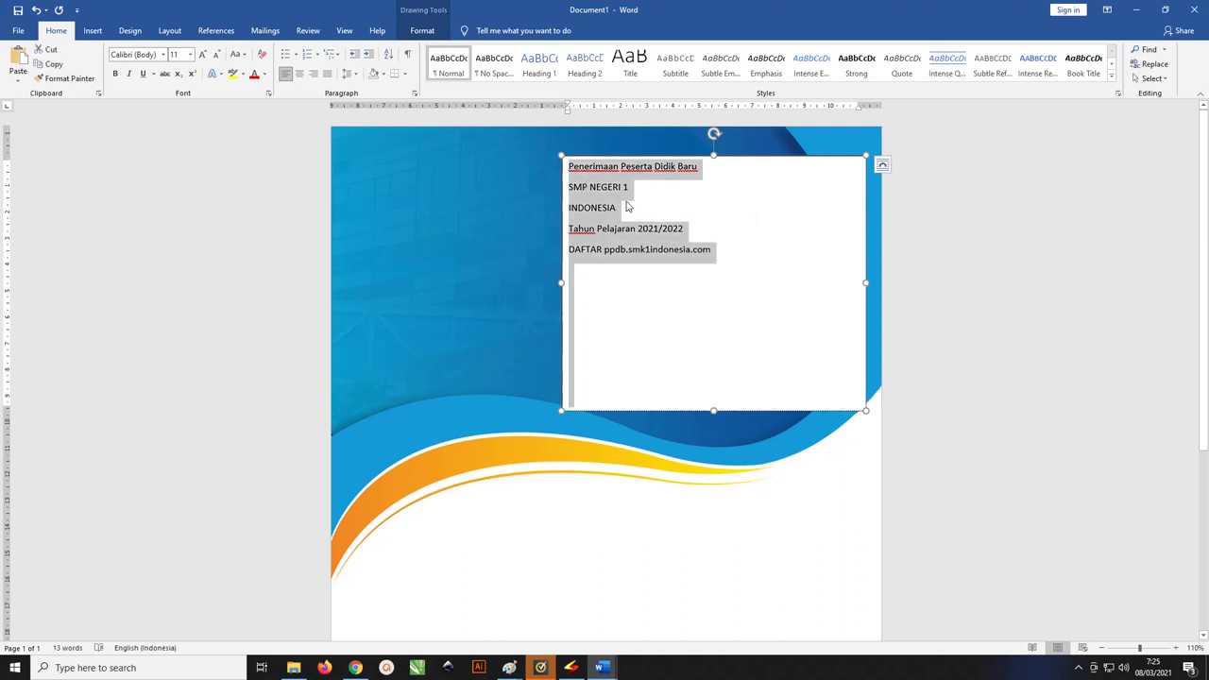
mouse_move(739, 283)
mouse_down()
mouse_move(731, 256)
mouse_move(556, 168)
mouse_up()
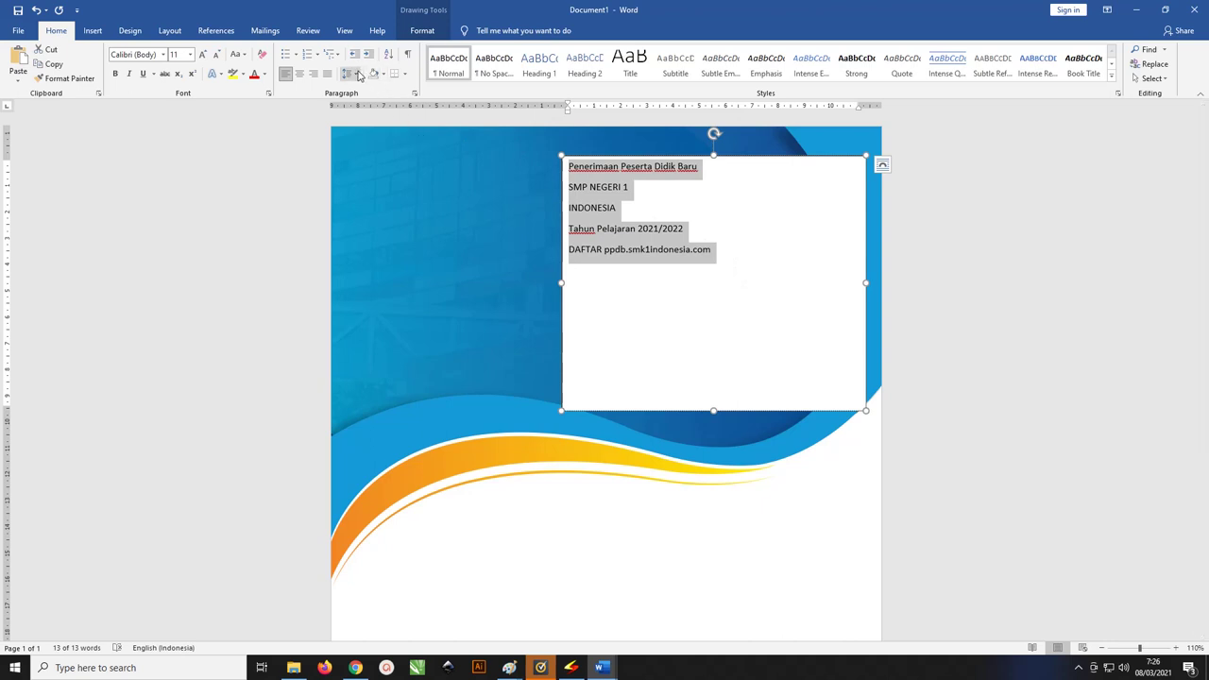
click(422, 31)
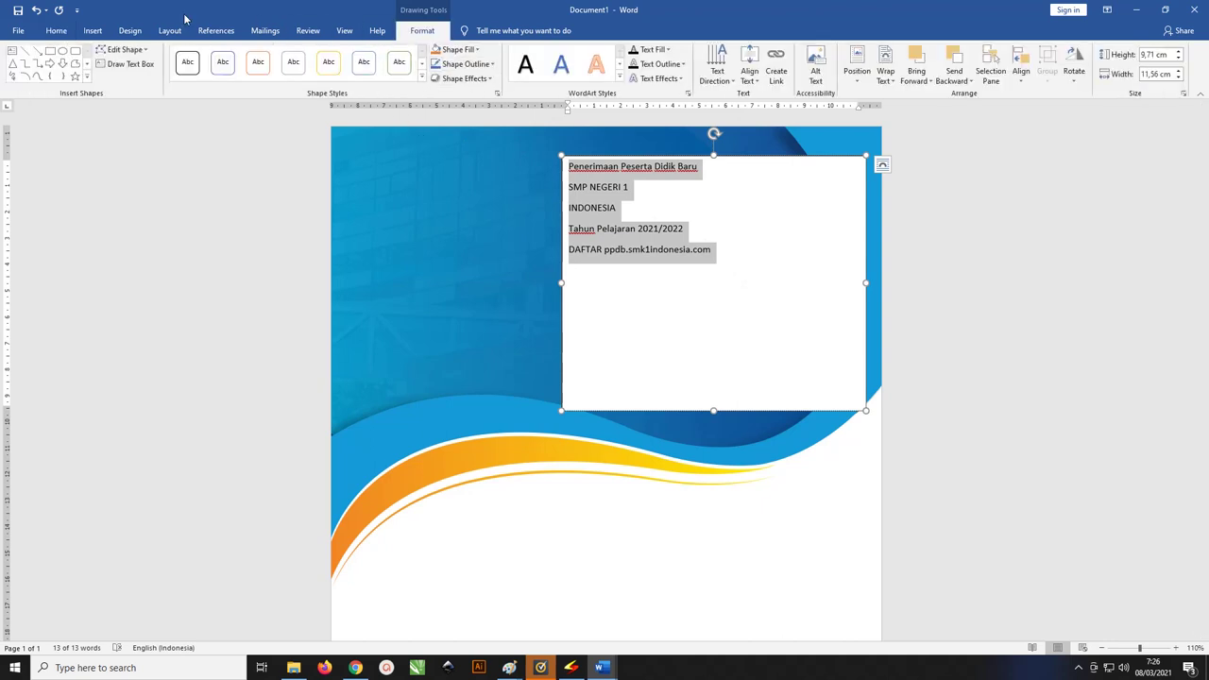
click(55, 31)
click(349, 74)
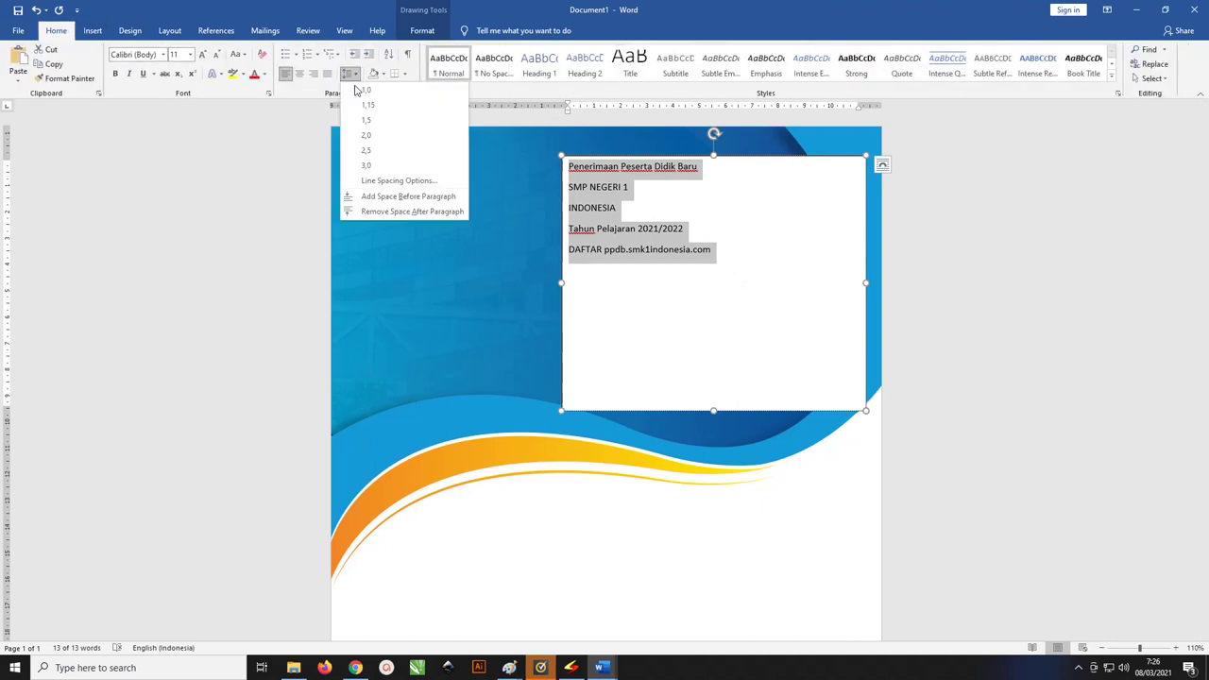
click(392, 212)
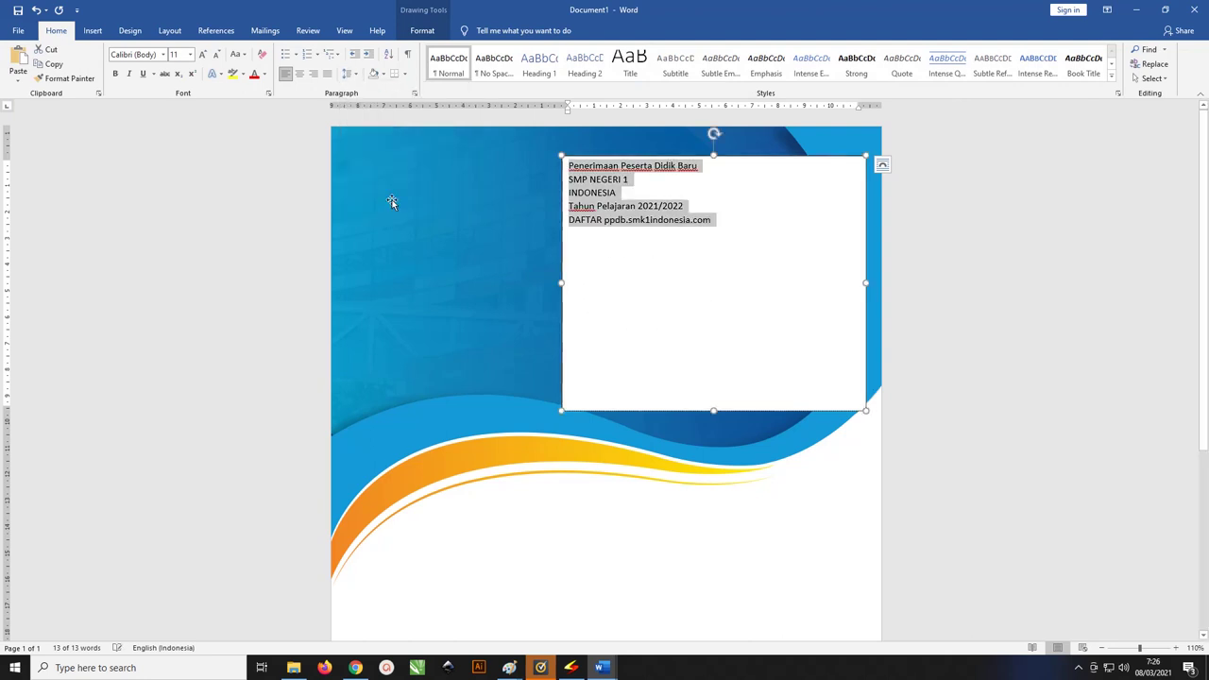
click(623, 186)
Step: Enlarge the SMP NEGERI 1 INDONESIA lines and set them in Fredoka One
drag(628, 180, 568, 195)
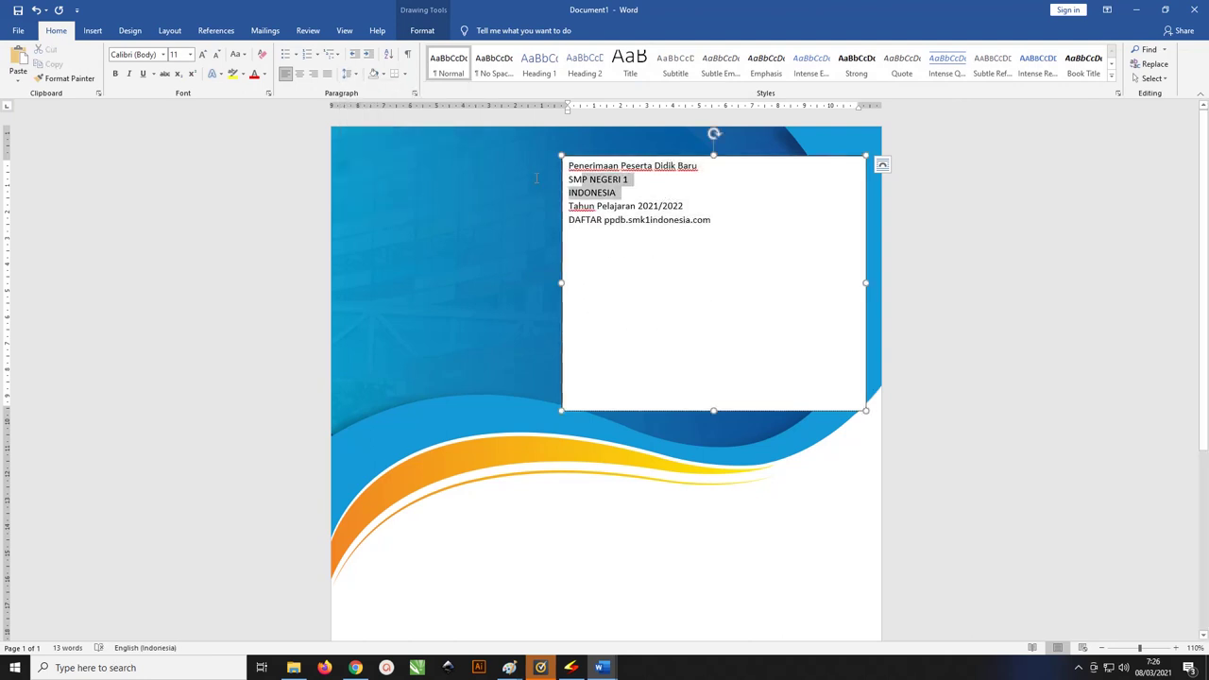
key(ctrl+shift+period)
key(ctrl+shift+period)
key(ctrl+shift+period)
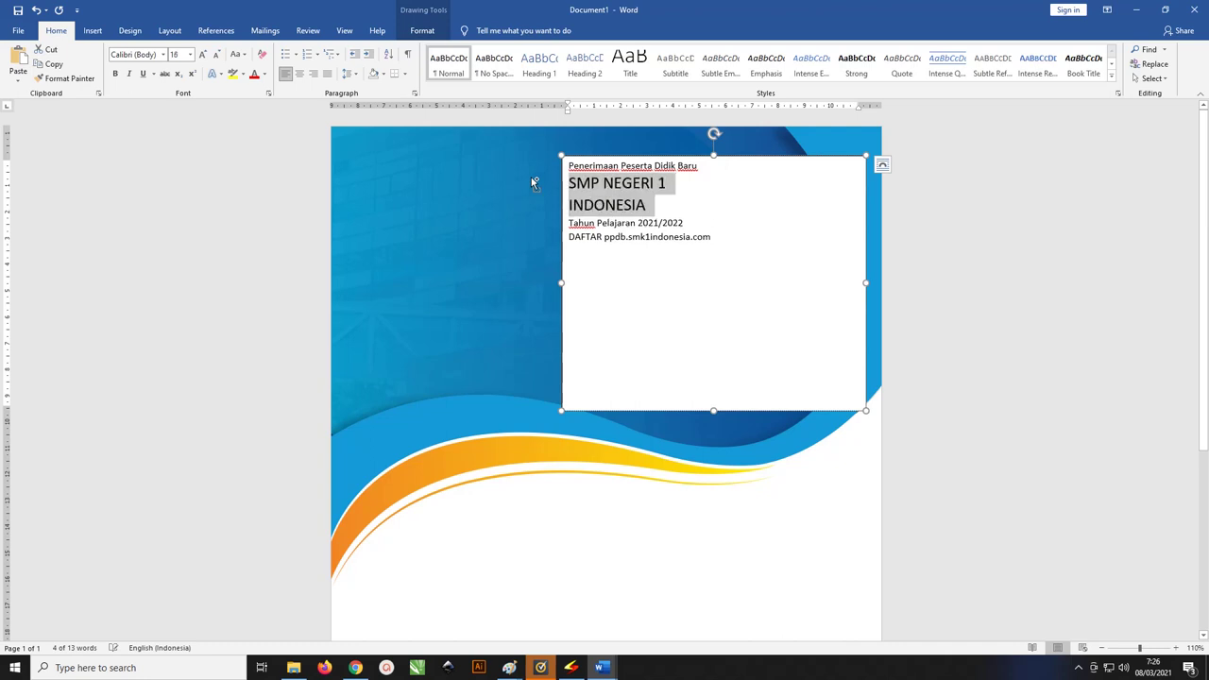
key(ctrl+shift+period)
key(ctrl+shift+period)
key(ctrl+shift+period)
key(ctrl+shift+period)
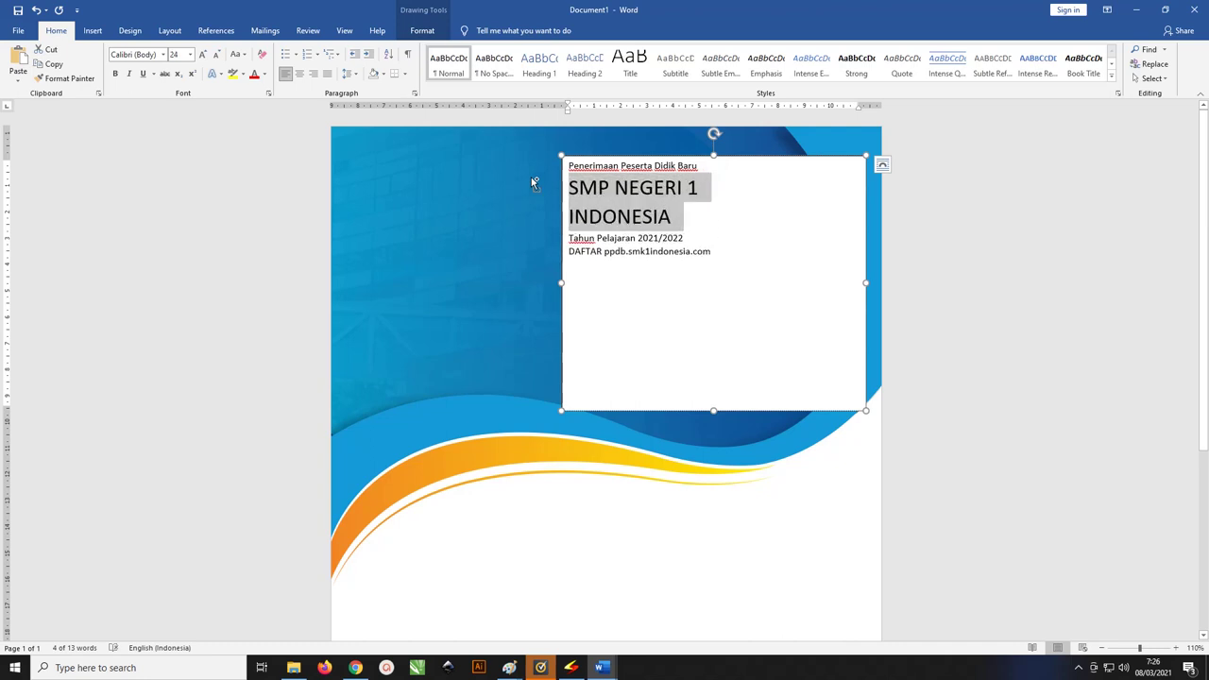
click(142, 54)
text(Fredoka One)
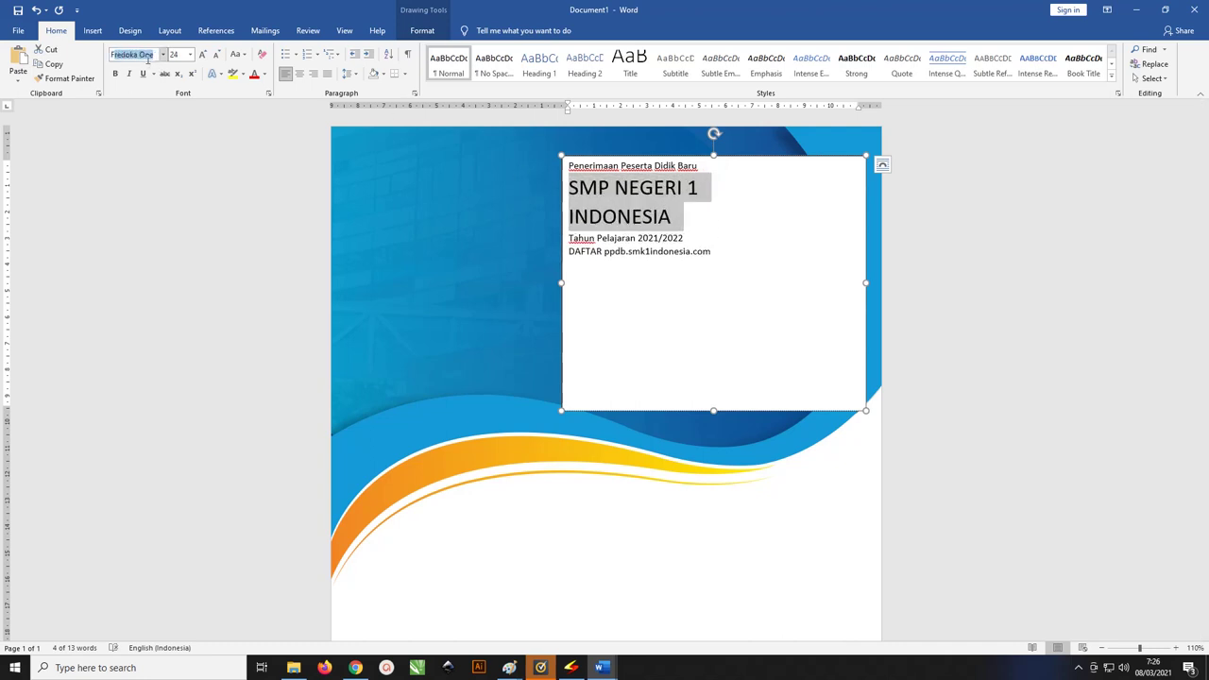
key(Return)
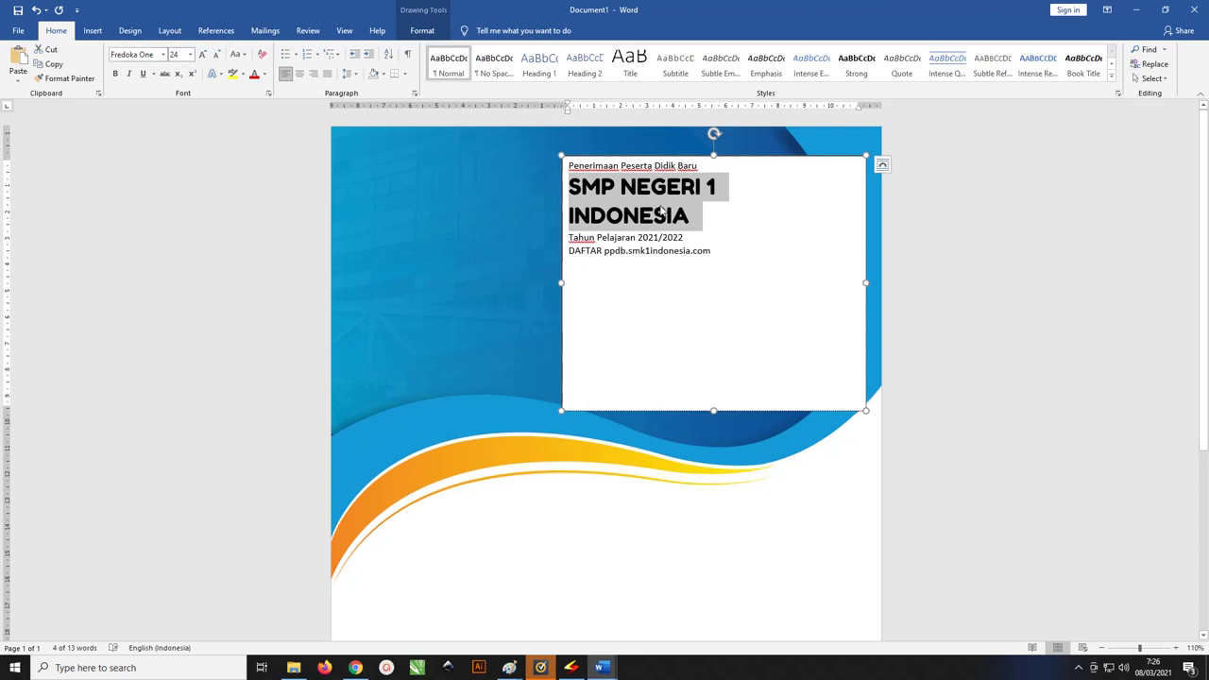
Step: Bold the Penerimaan Peserta Didik Baru and Tahun Pelajaran 2021/2022 lines
click(694, 165)
triple_click(662, 165)
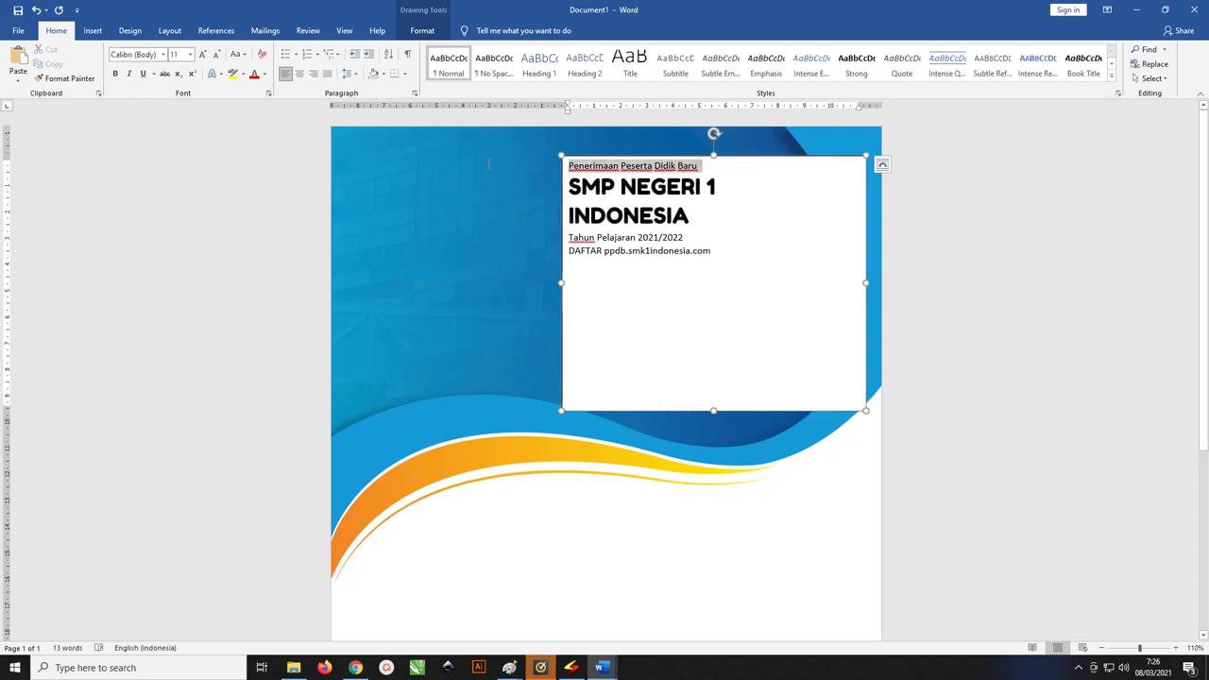
key(ctrl+b)
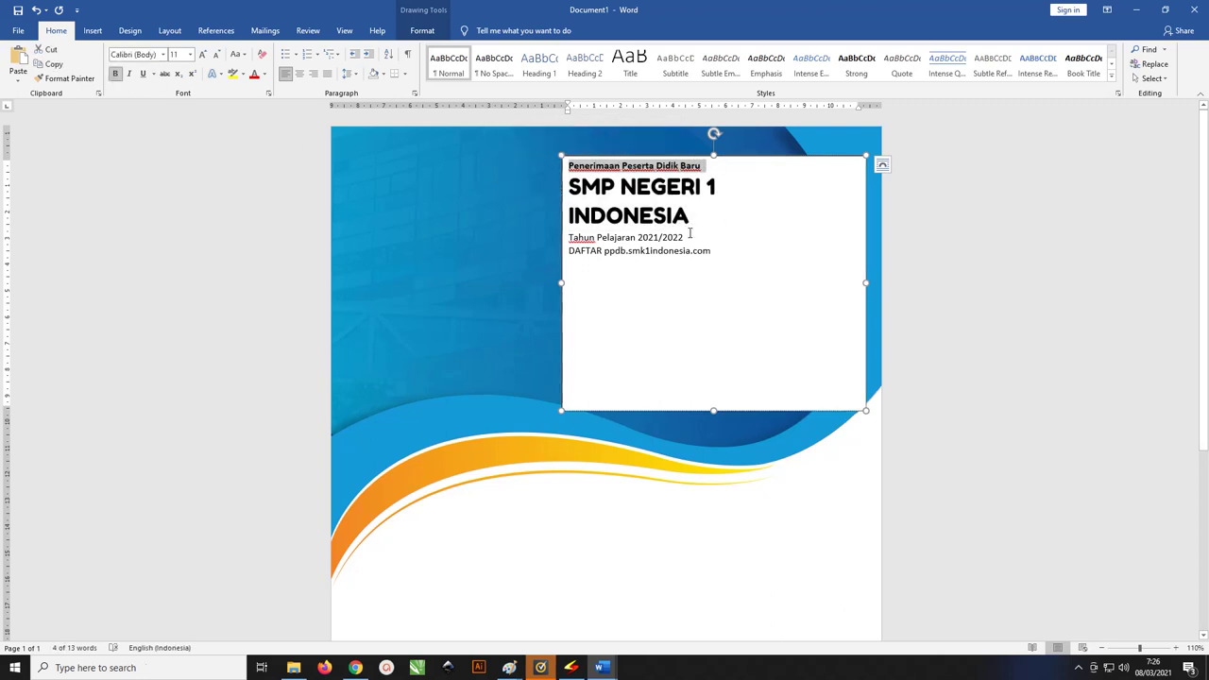
drag(689, 237, 569, 237)
key(ctrl+b)
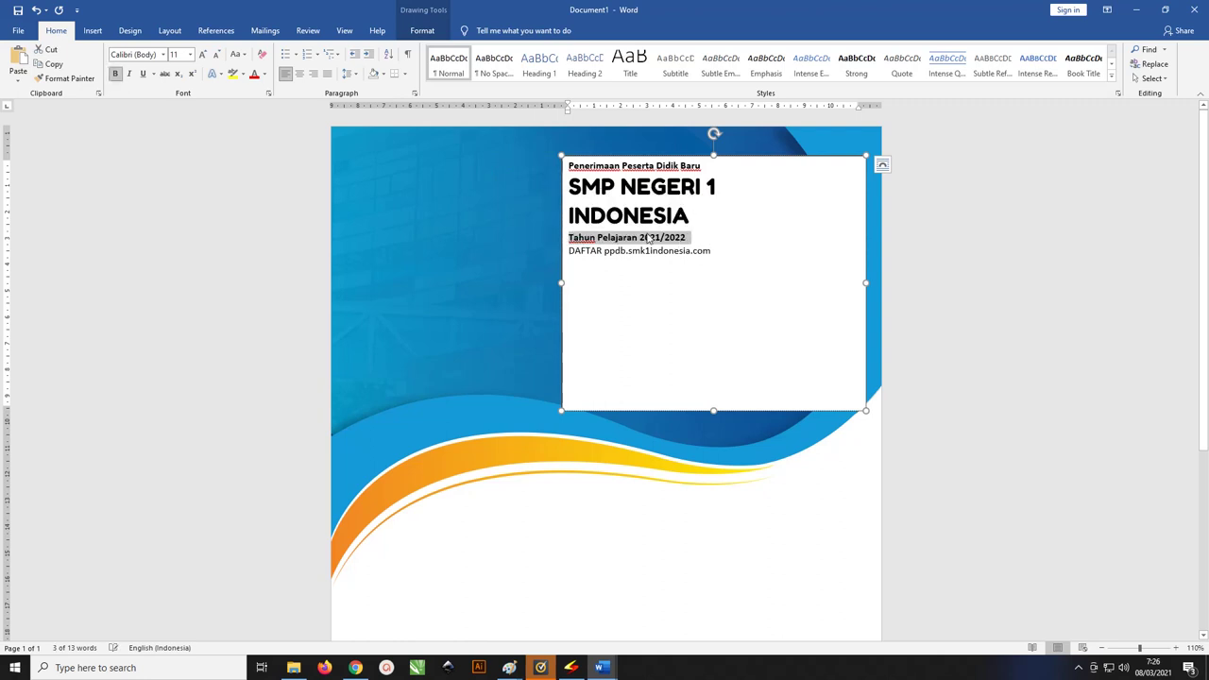
Step: Increase the font size of the text box lines with Ctrl+]
click(691, 215)
mouse_move(724, 250)
mouse_down()
mouse_move(547, 187)
mouse_move(546, 167)
mouse_up()
key(ctrl+bracketright)
key(ctrl+bracketright)
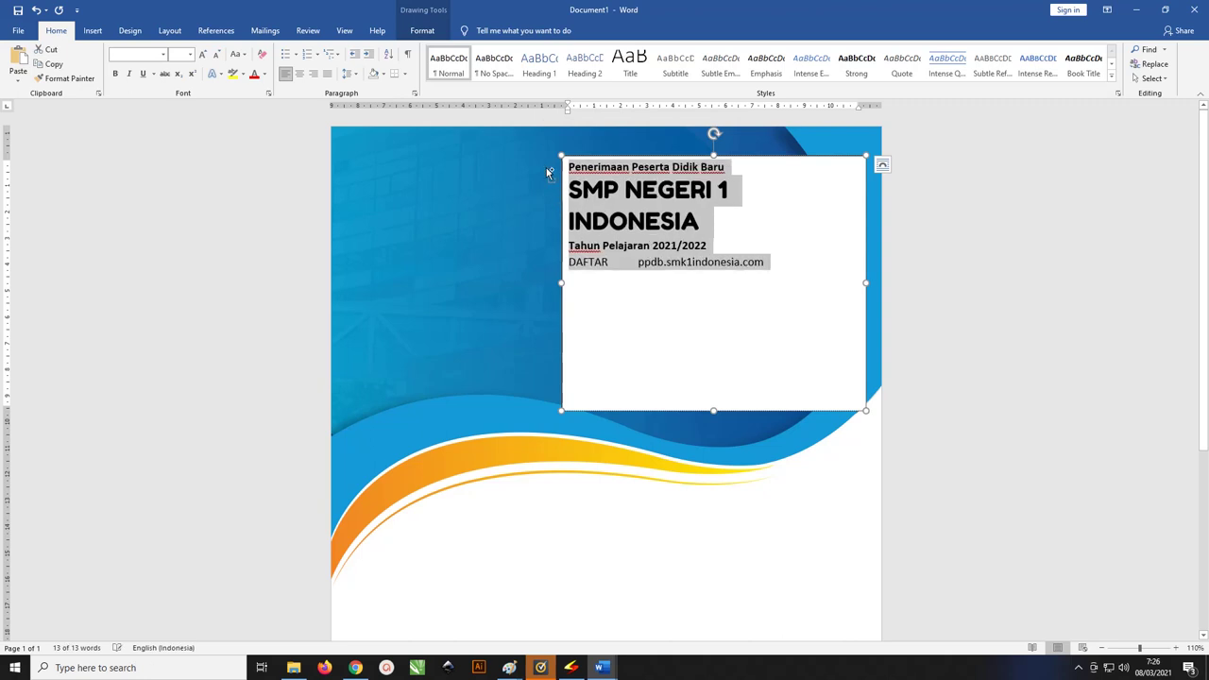
key(ctrl+bracketright)
key(ctrl+bracketright)
key(ctrl+bracketright)
key(ctrl+bracketright)
key(ctrl+bracketright)
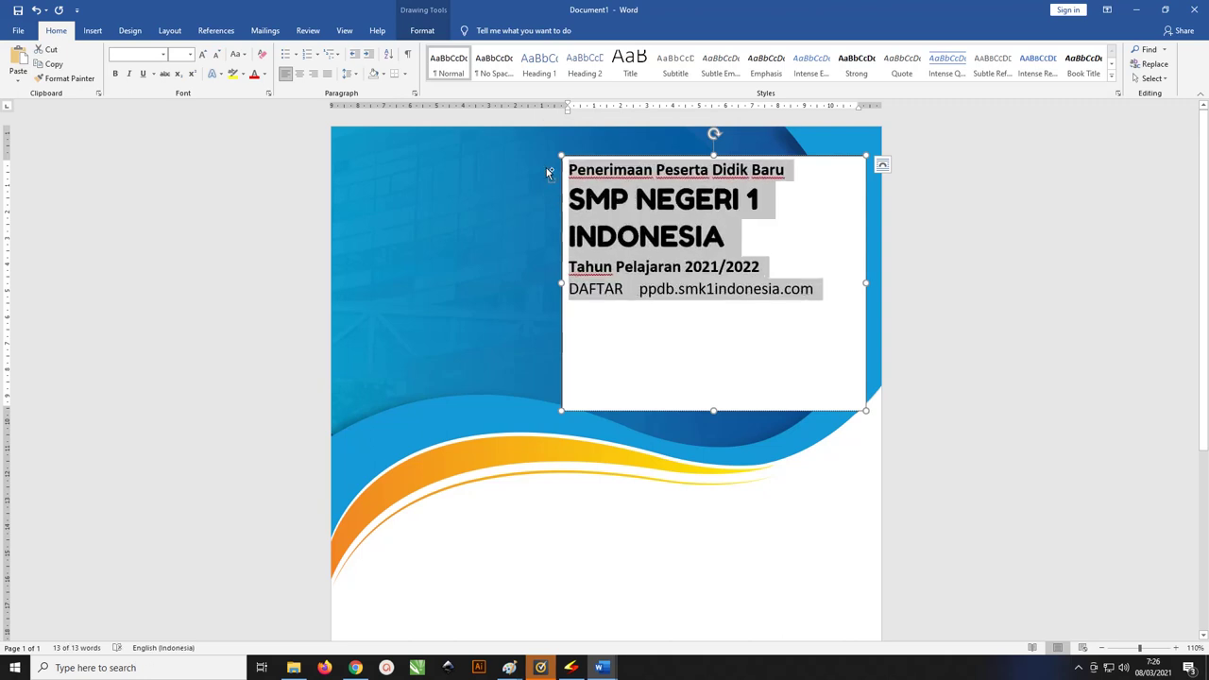
Step: Colour the SMP NEGERI 1 INDONESIA title gold
click(703, 236)
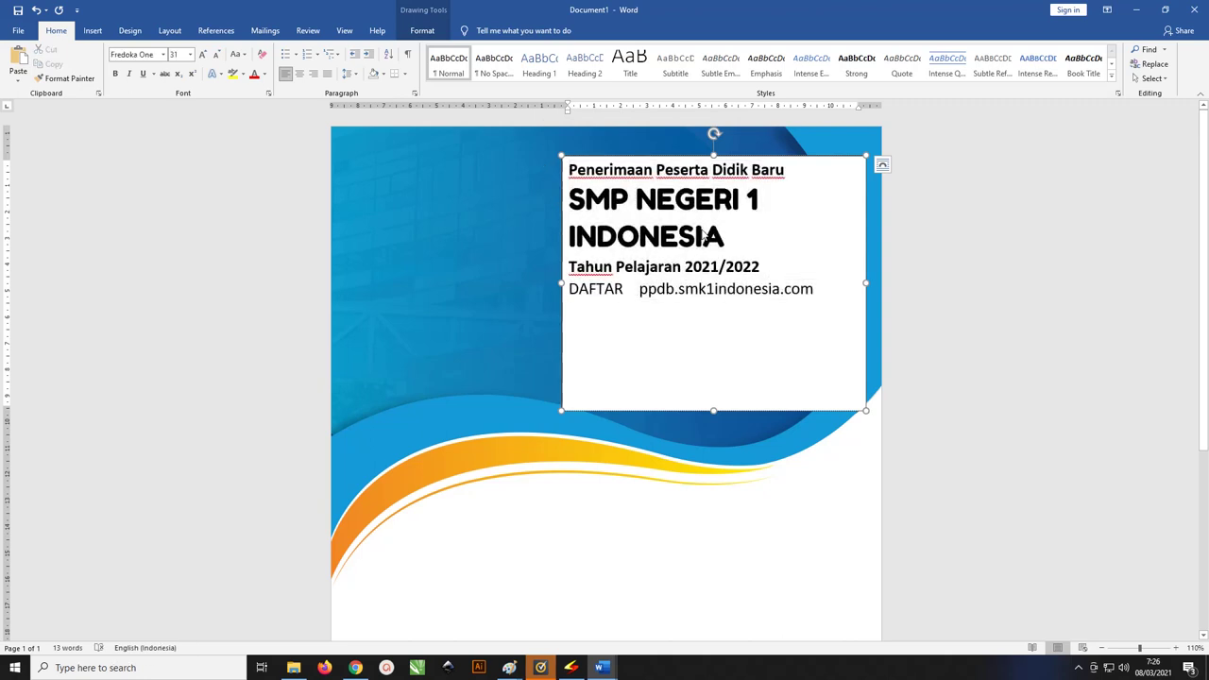
drag(775, 234, 542, 202)
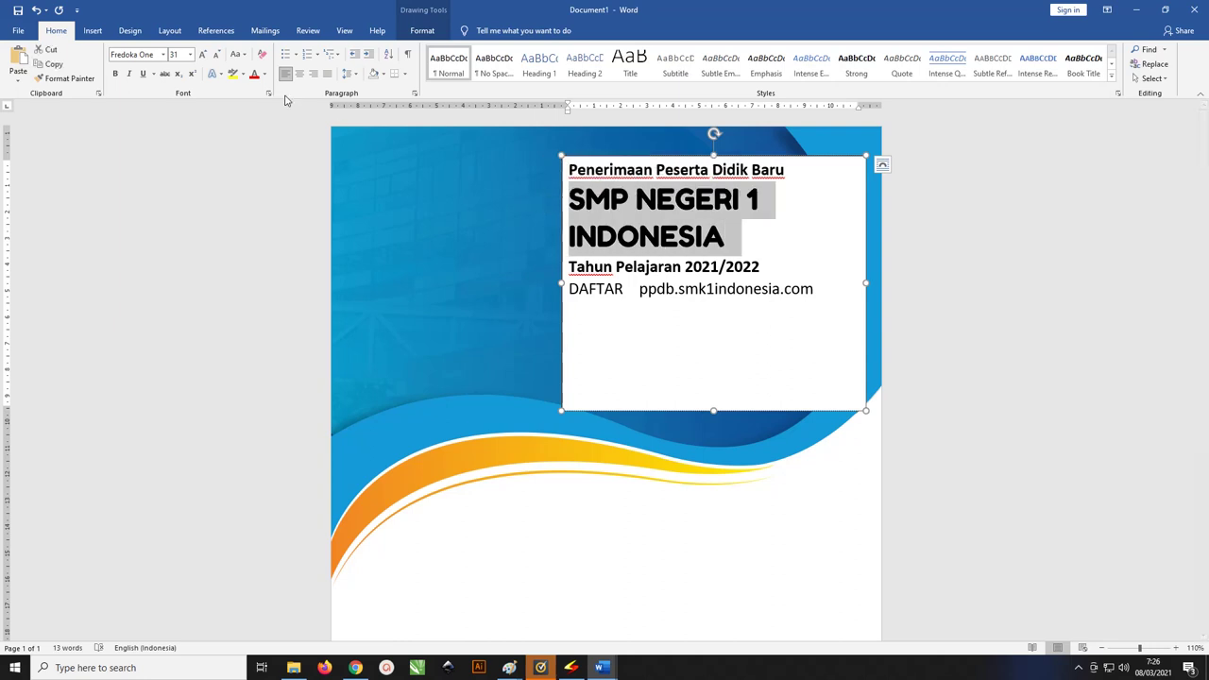
click(265, 73)
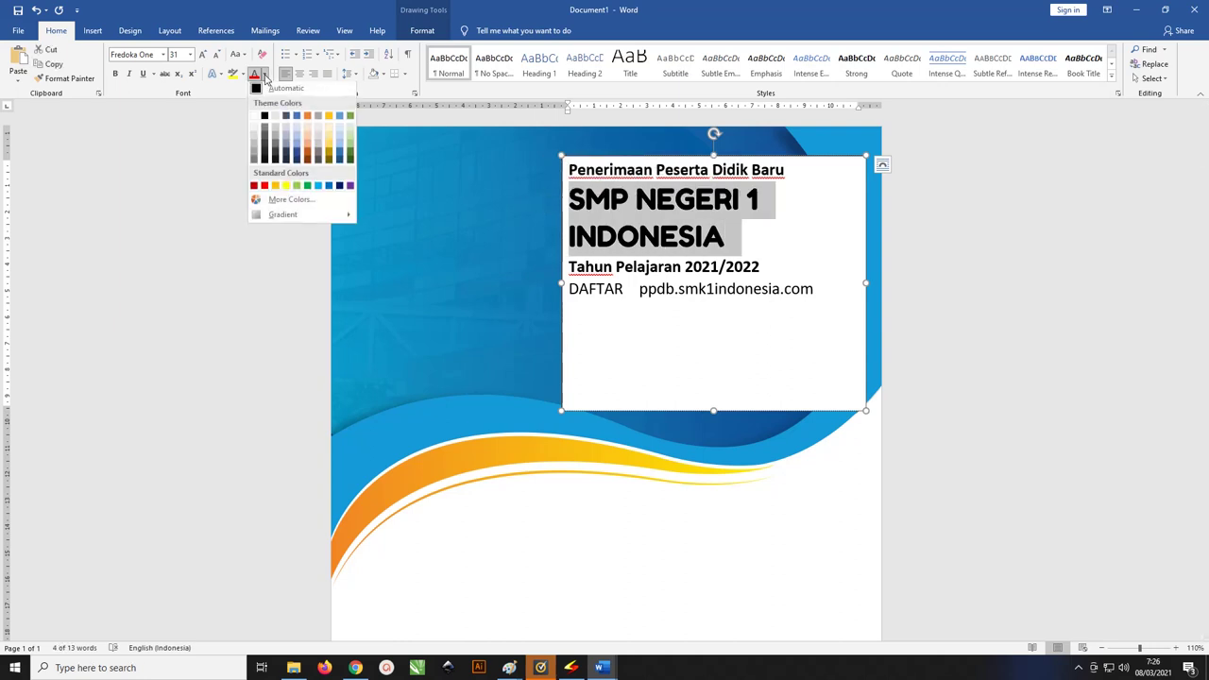
click(329, 120)
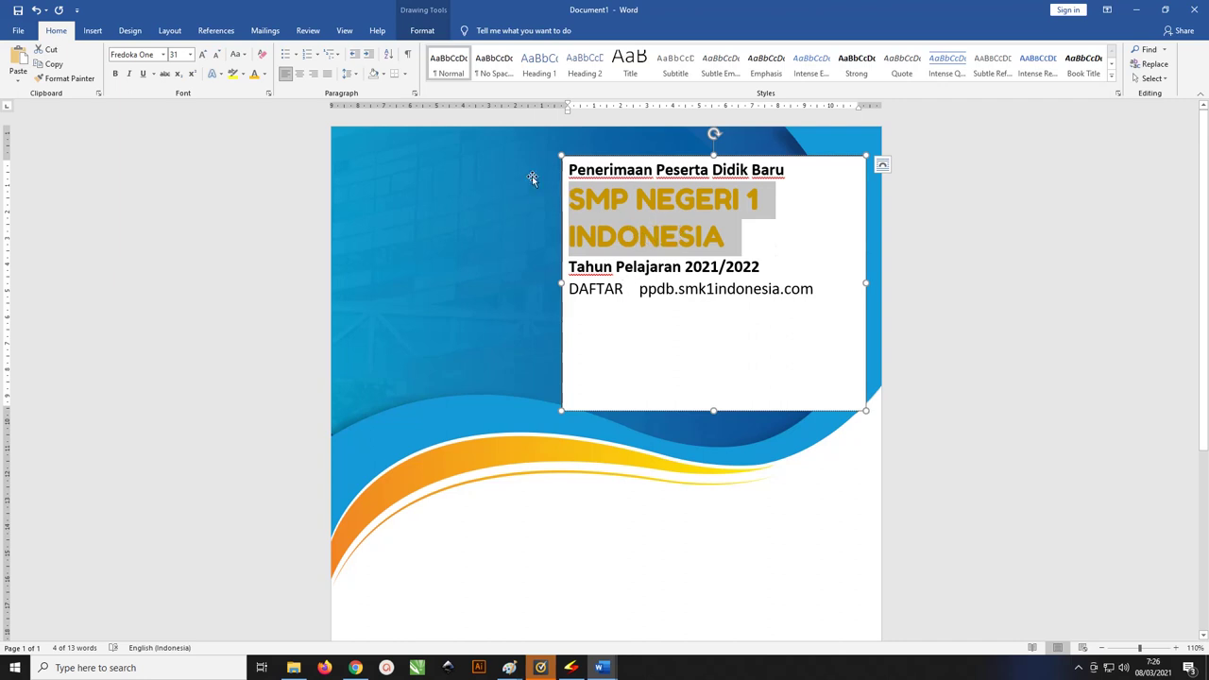
Step: Switch the title's line spacing to Exactly, trying 12 pt and then 17 pt
click(355, 77)
click(387, 181)
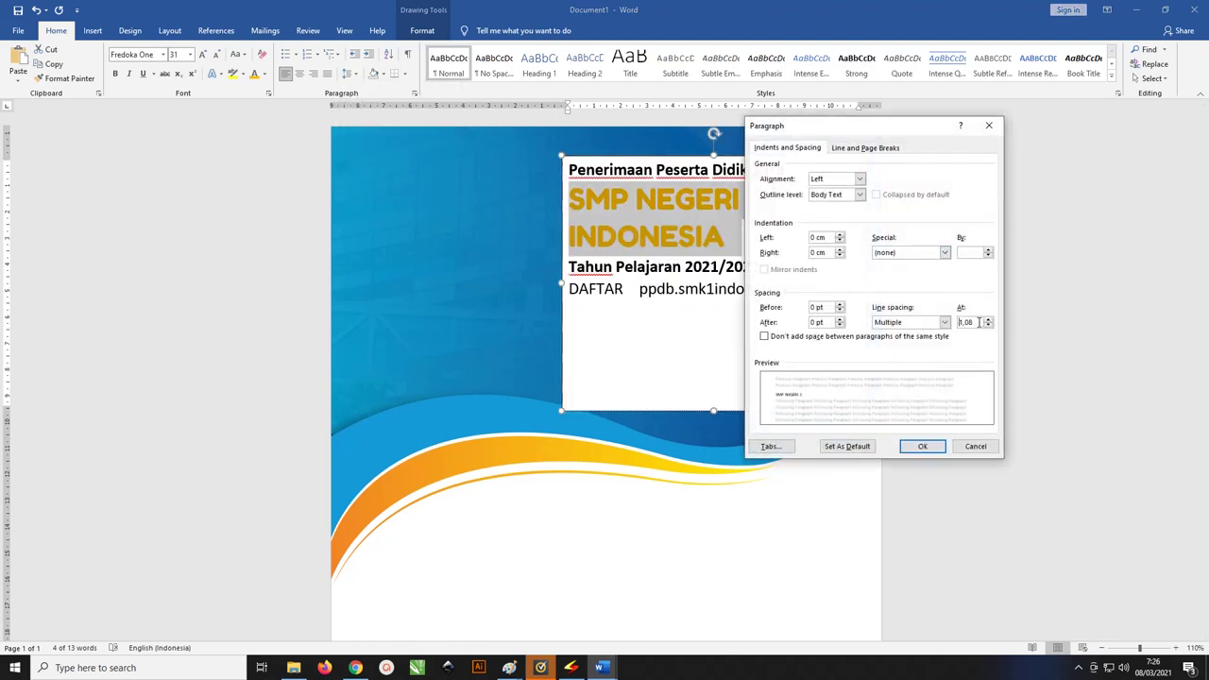
click(928, 325)
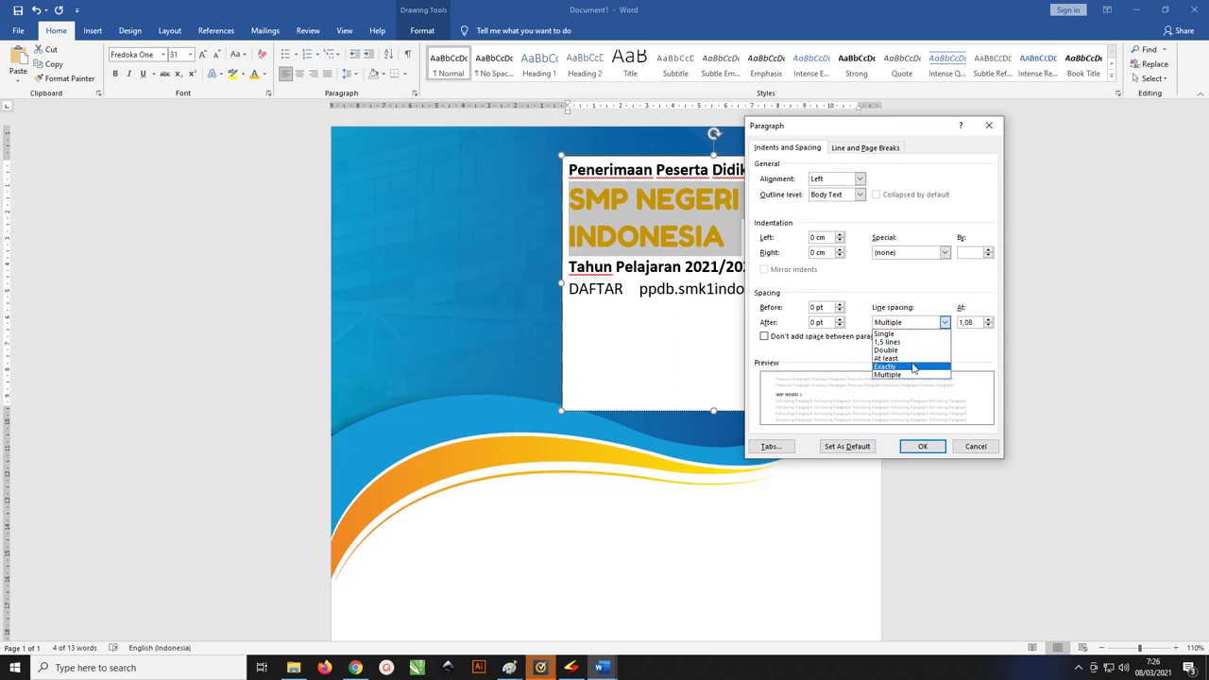
click(913, 368)
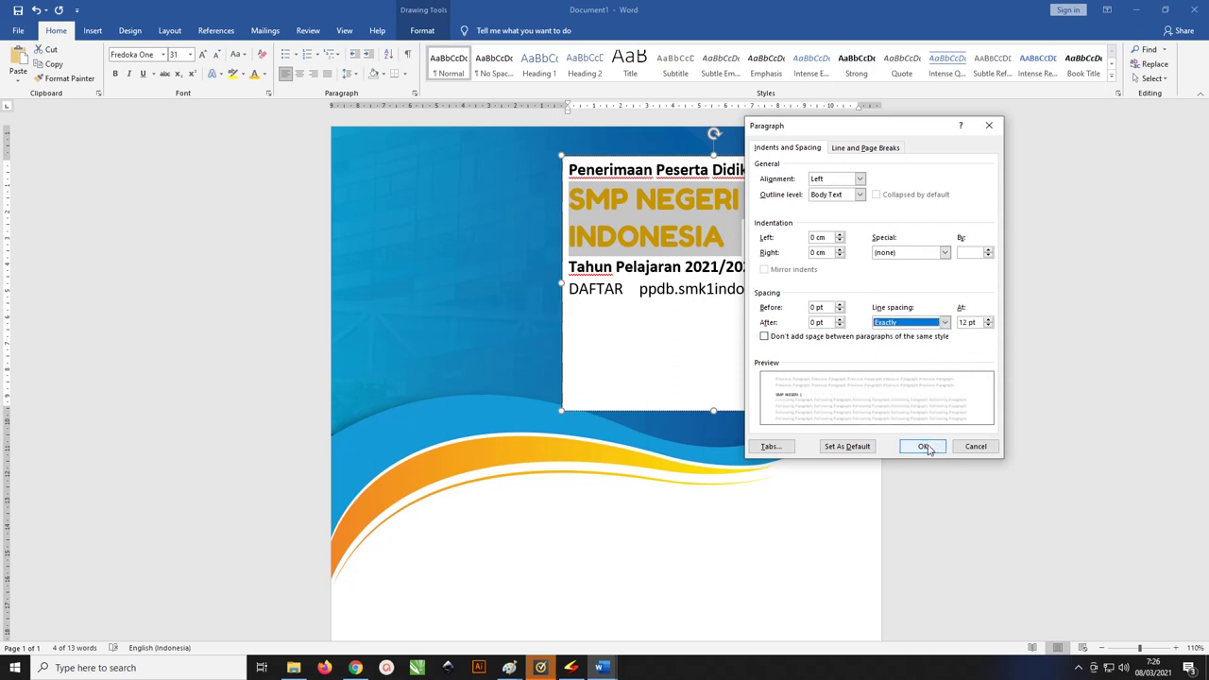
click(925, 448)
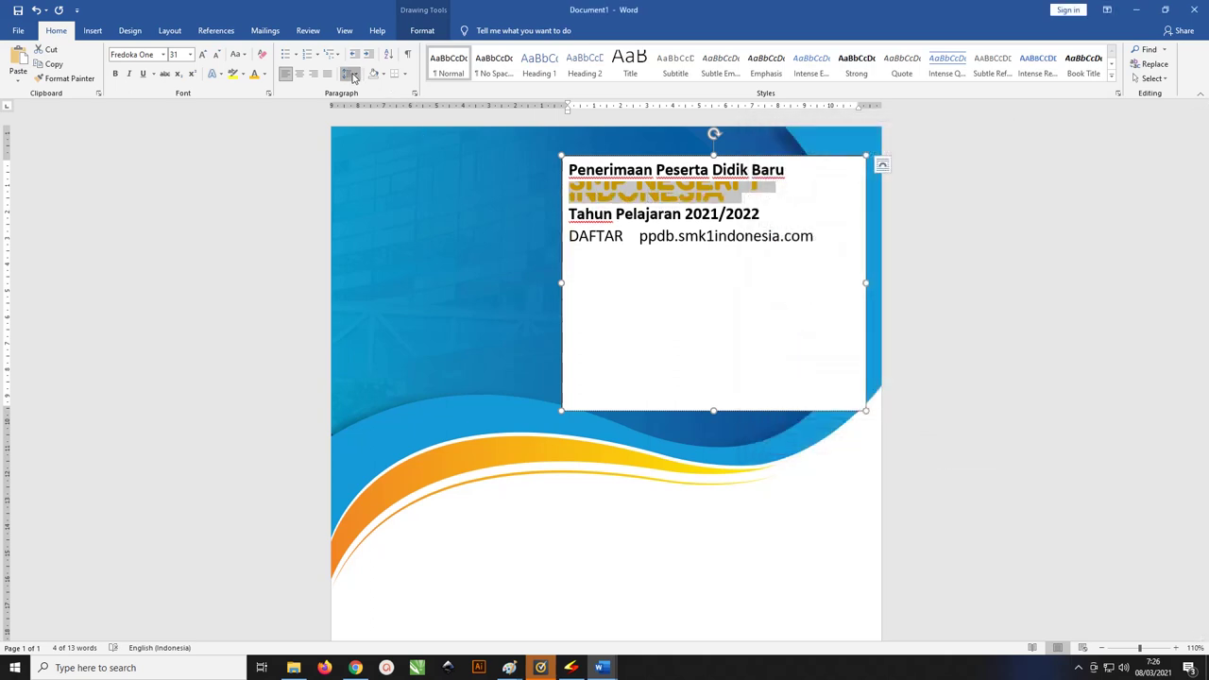
click(347, 74)
click(399, 180)
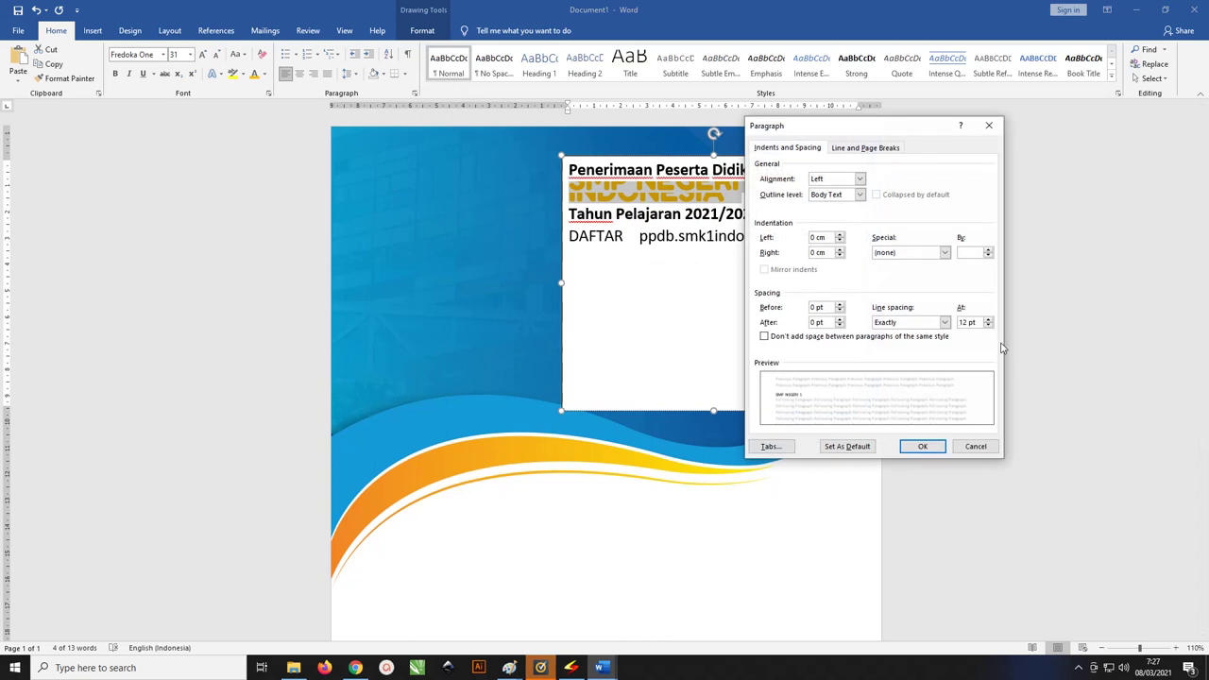
drag(978, 323, 912, 315)
text(71)
key(BackSpace)
click(921, 446)
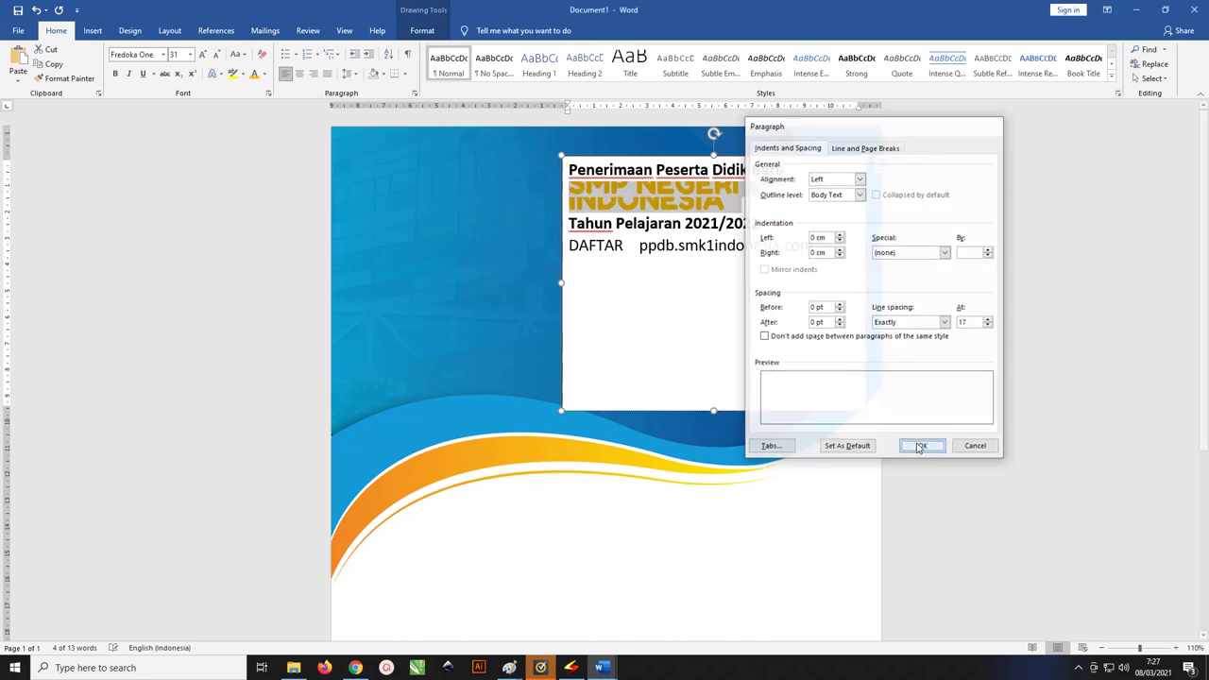
Step: Adjust the title's exact line spacing to 35 pt, then settle on 28 pt
click(348, 74)
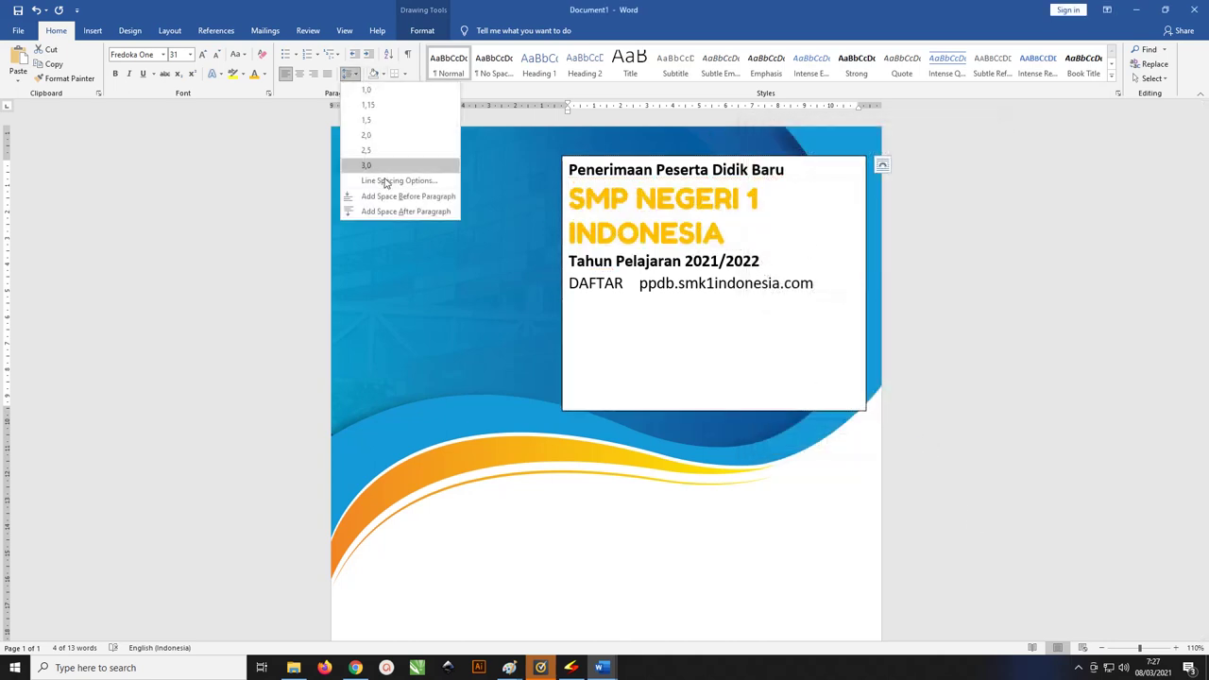
click(390, 180)
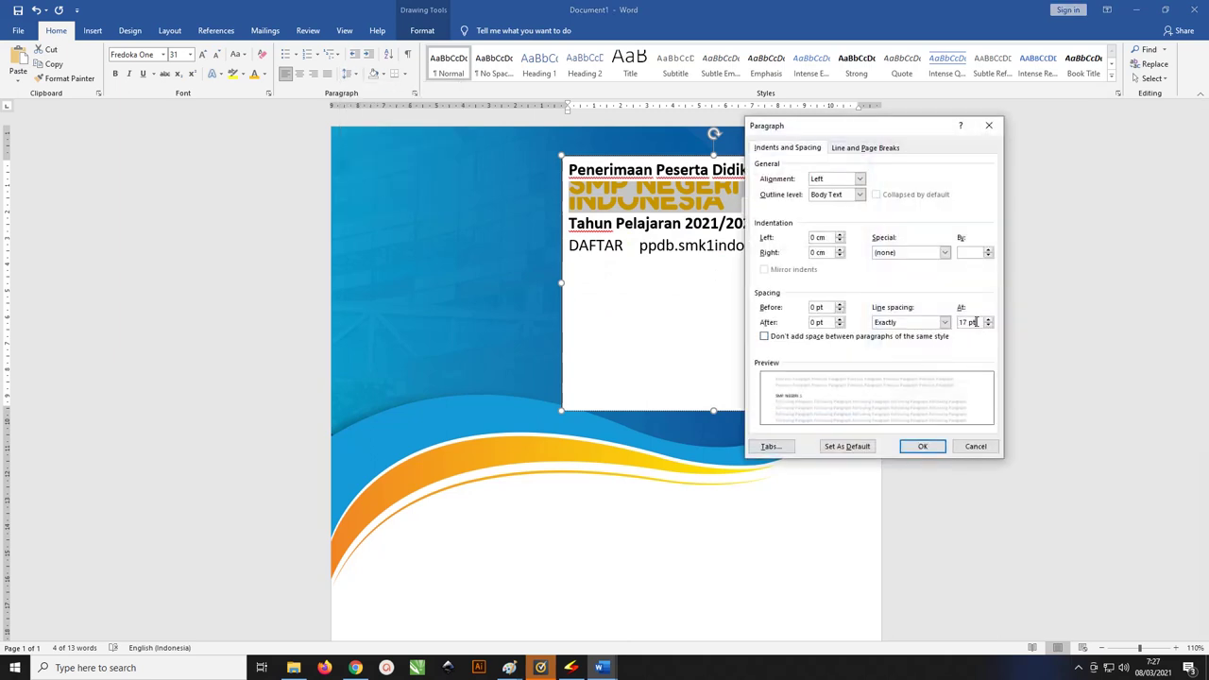
drag(981, 323, 921, 324)
text(35)
click(925, 450)
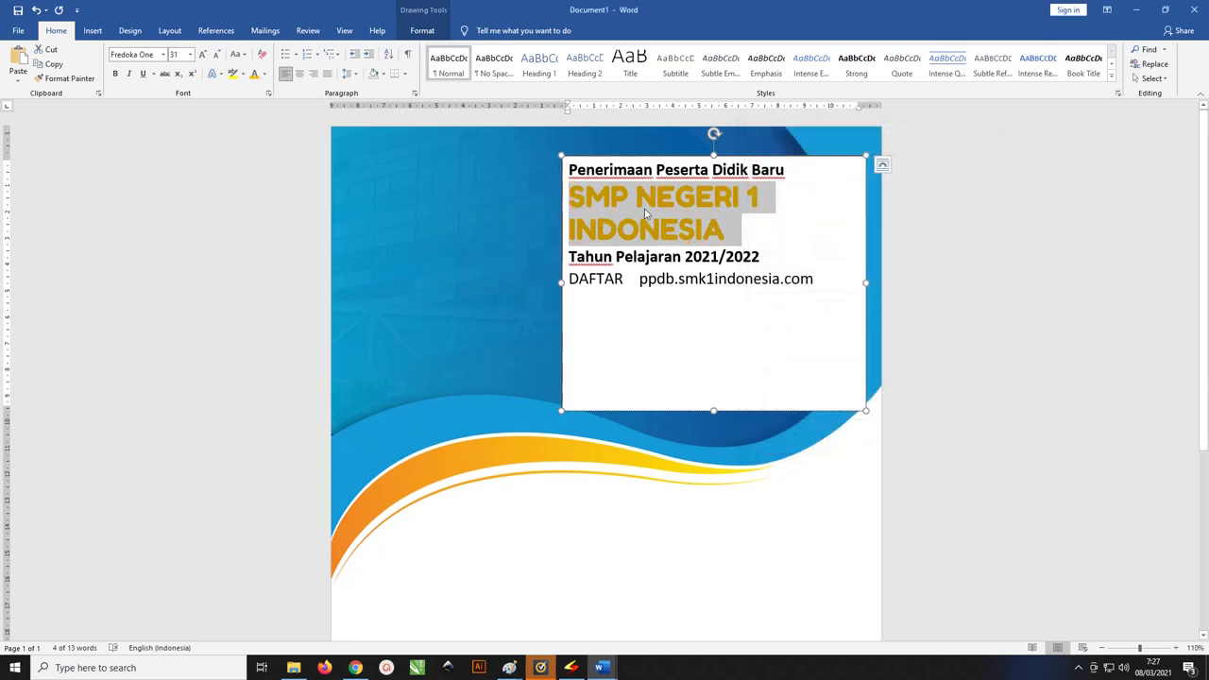
click(346, 74)
click(387, 179)
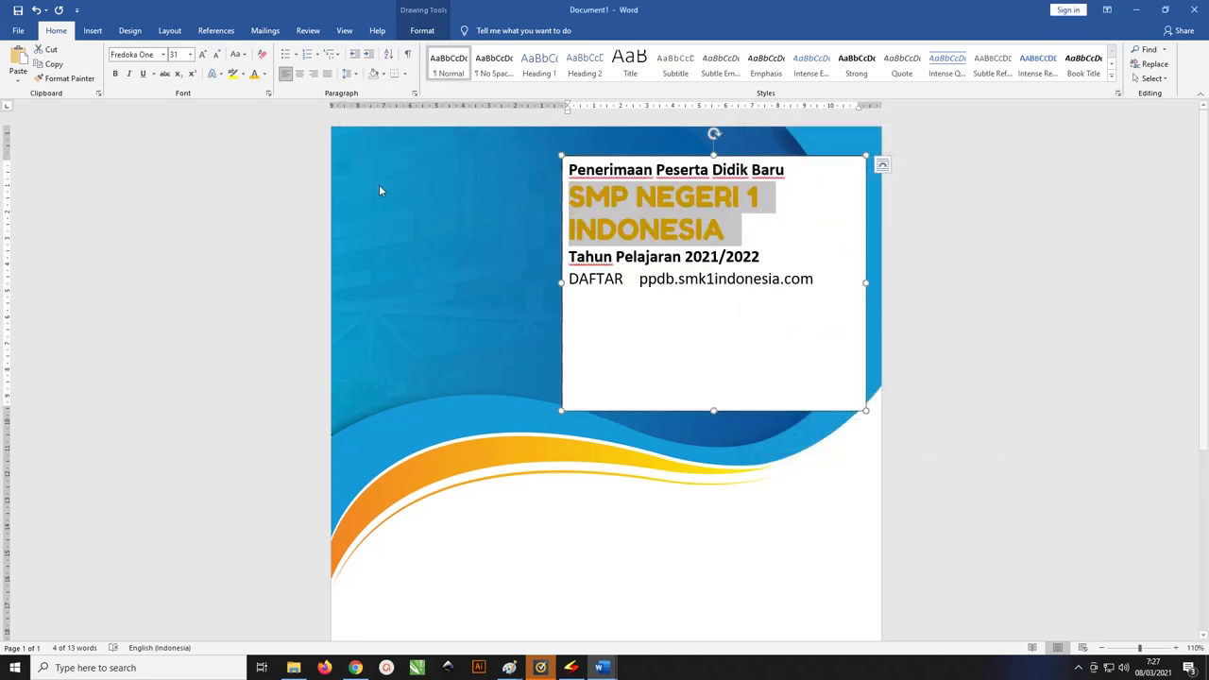
double_click(966, 323)
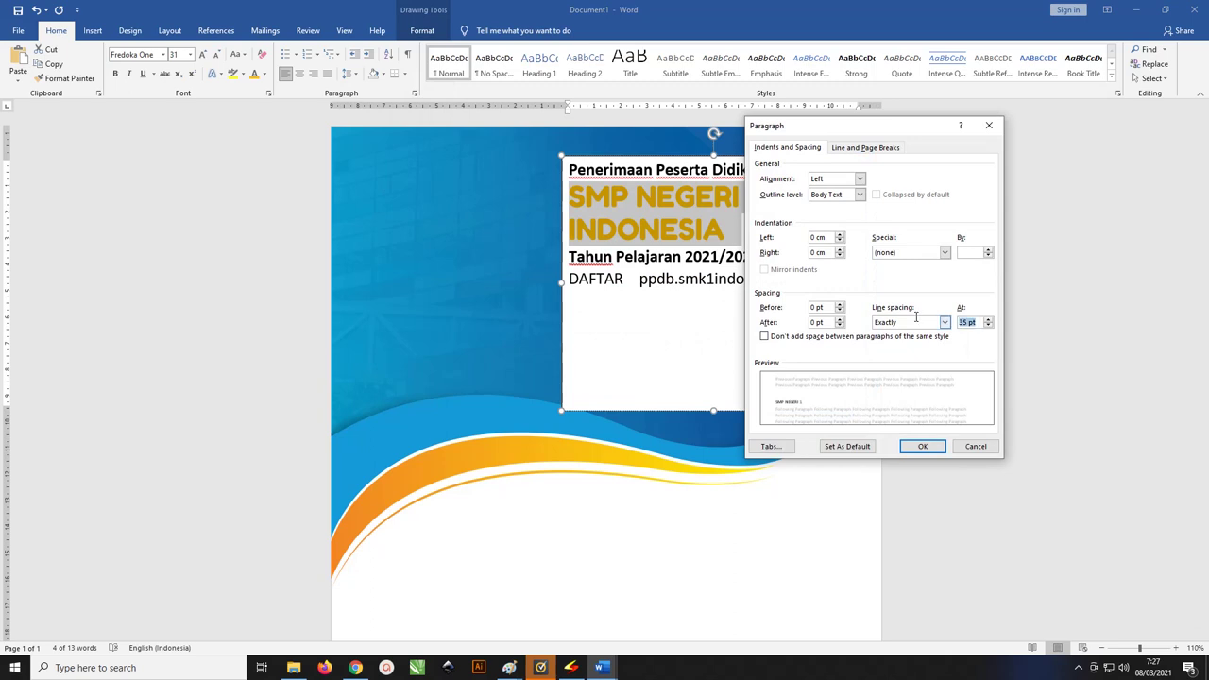
text(28)
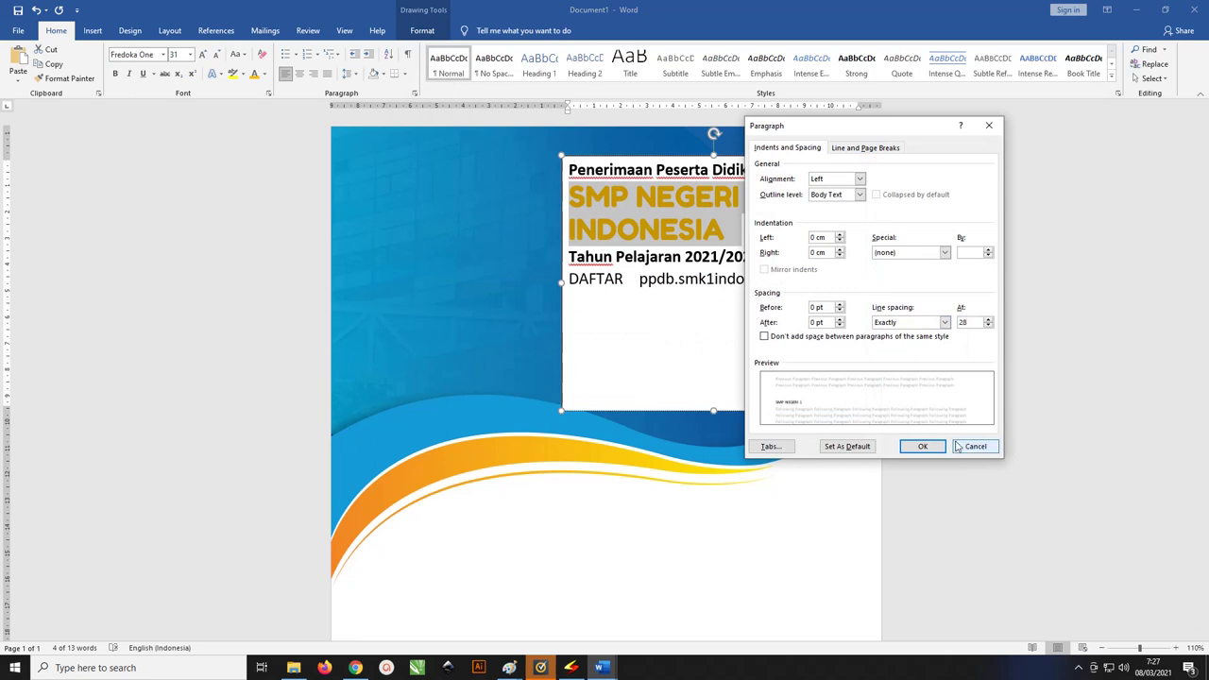
click(935, 446)
click(659, 211)
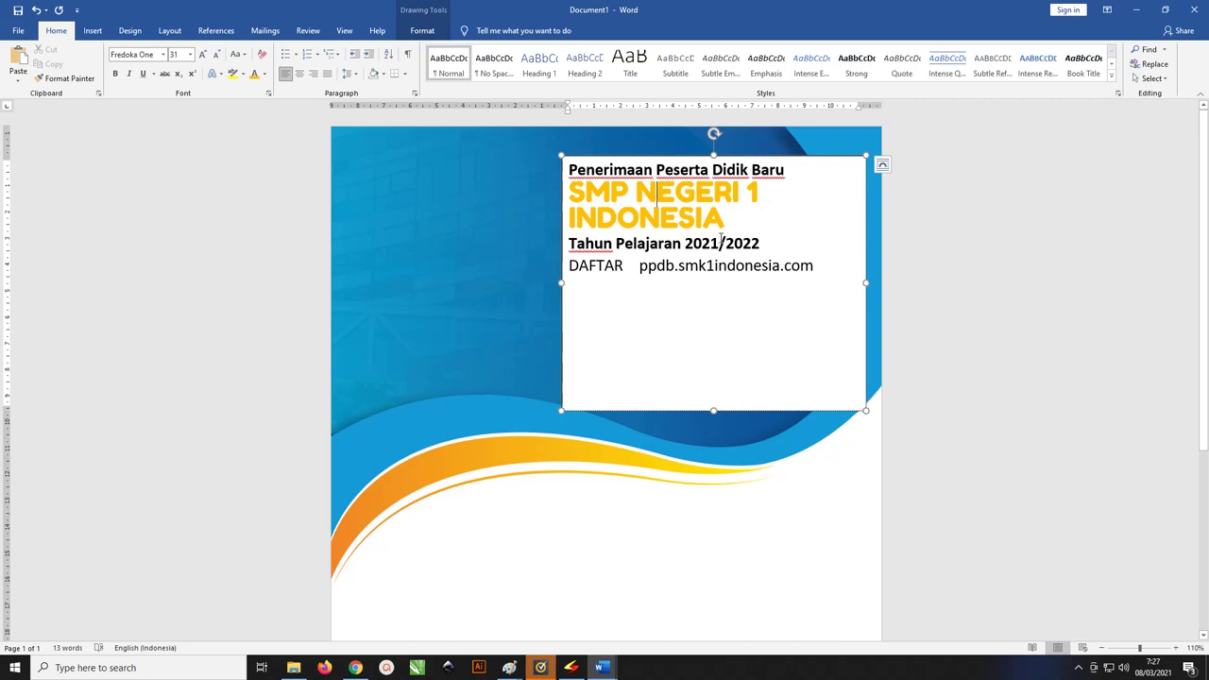
drag(723, 223, 563, 196)
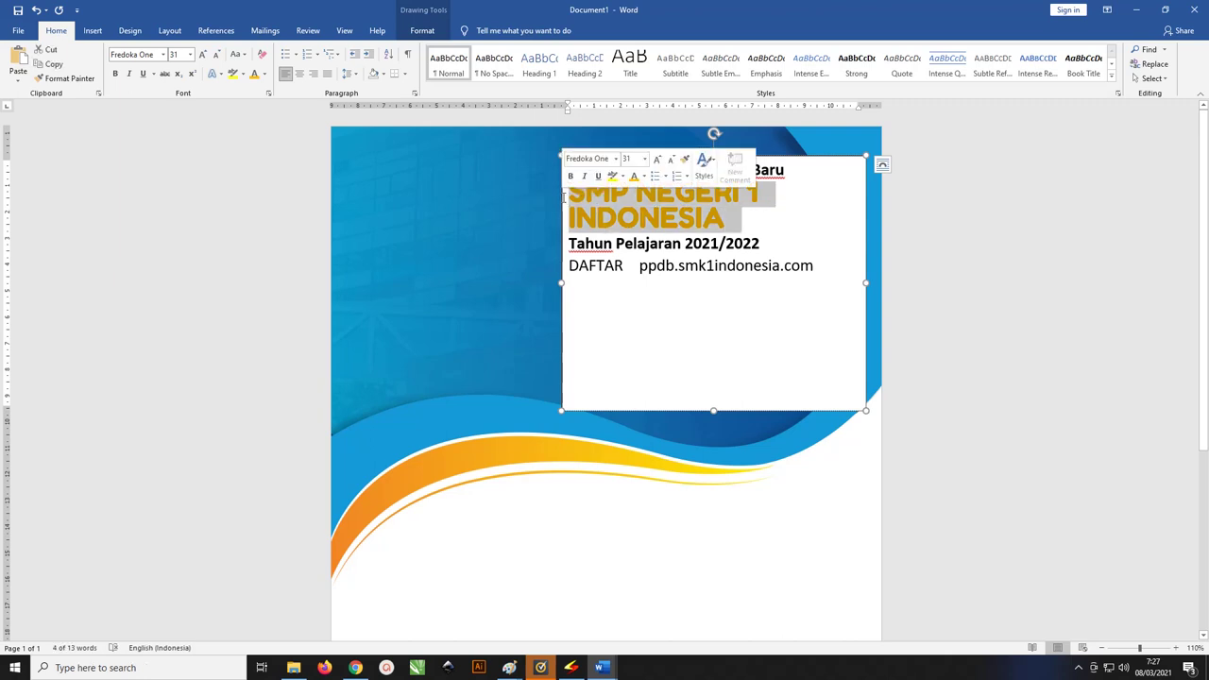
Step: Make the word DAFTAR bold
click(763, 224)
drag(799, 170, 565, 170)
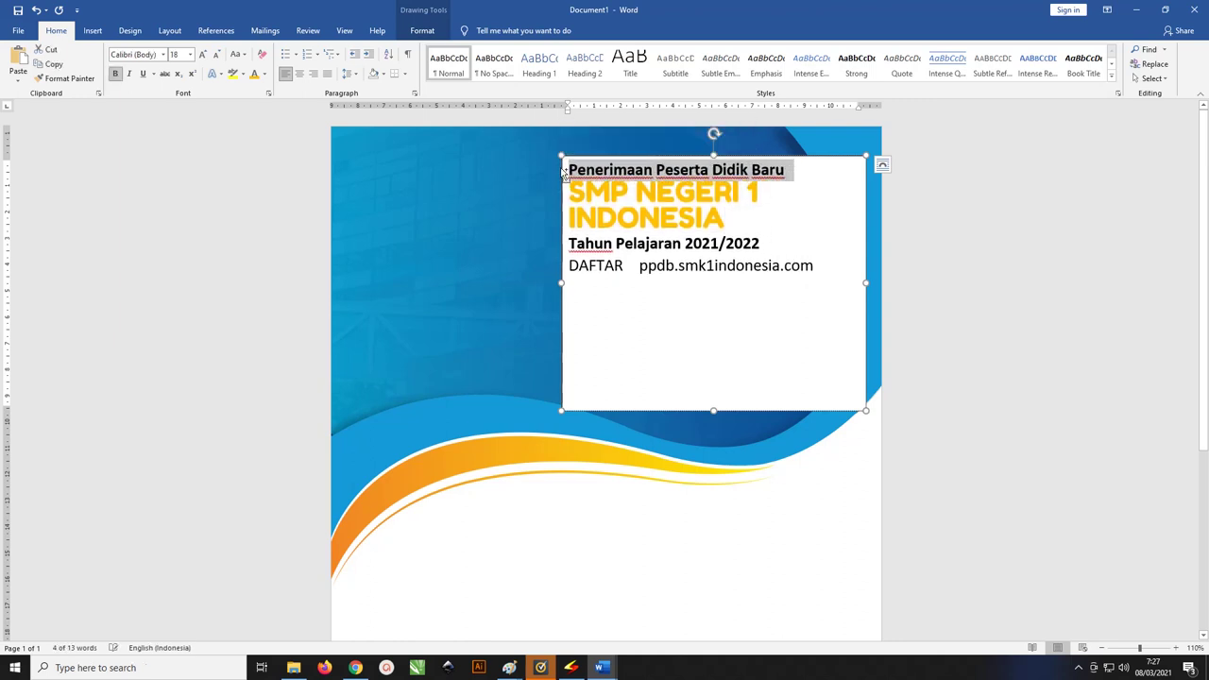
drag(633, 265, 558, 268)
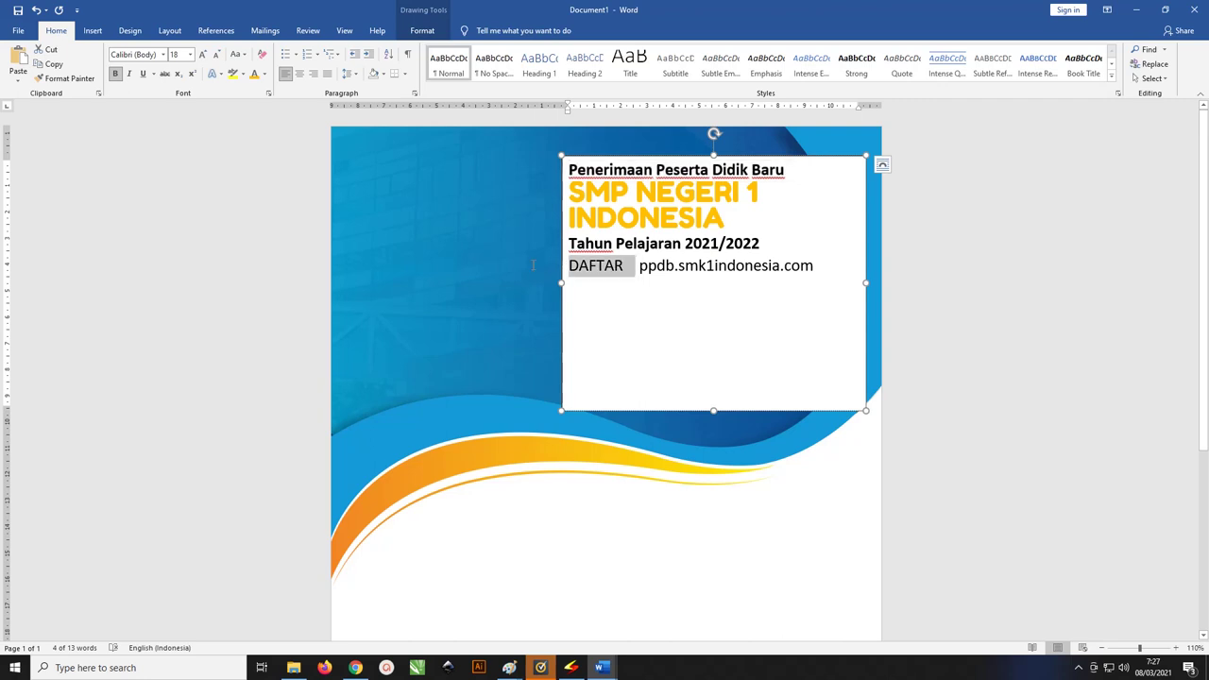
key(ctrl+b)
Step: Shrink the ppdb.smk1indonesia.com address to 14 pt with Ctrl+[
click(728, 302)
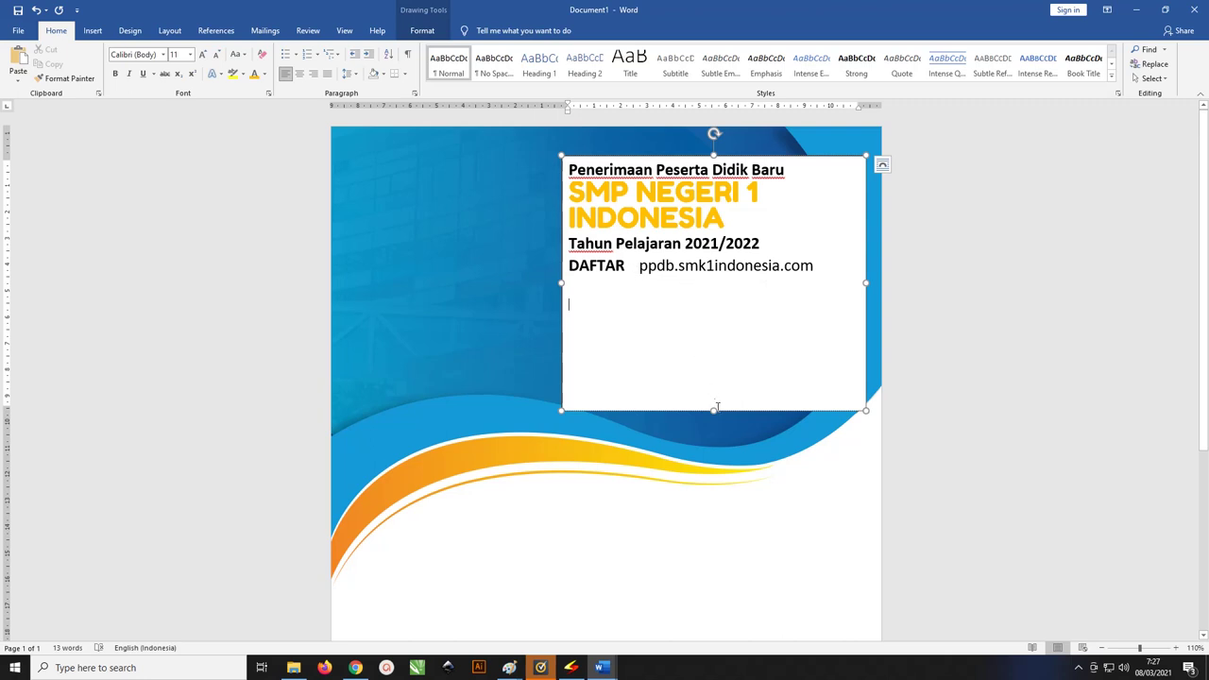
drag(639, 266, 819, 266)
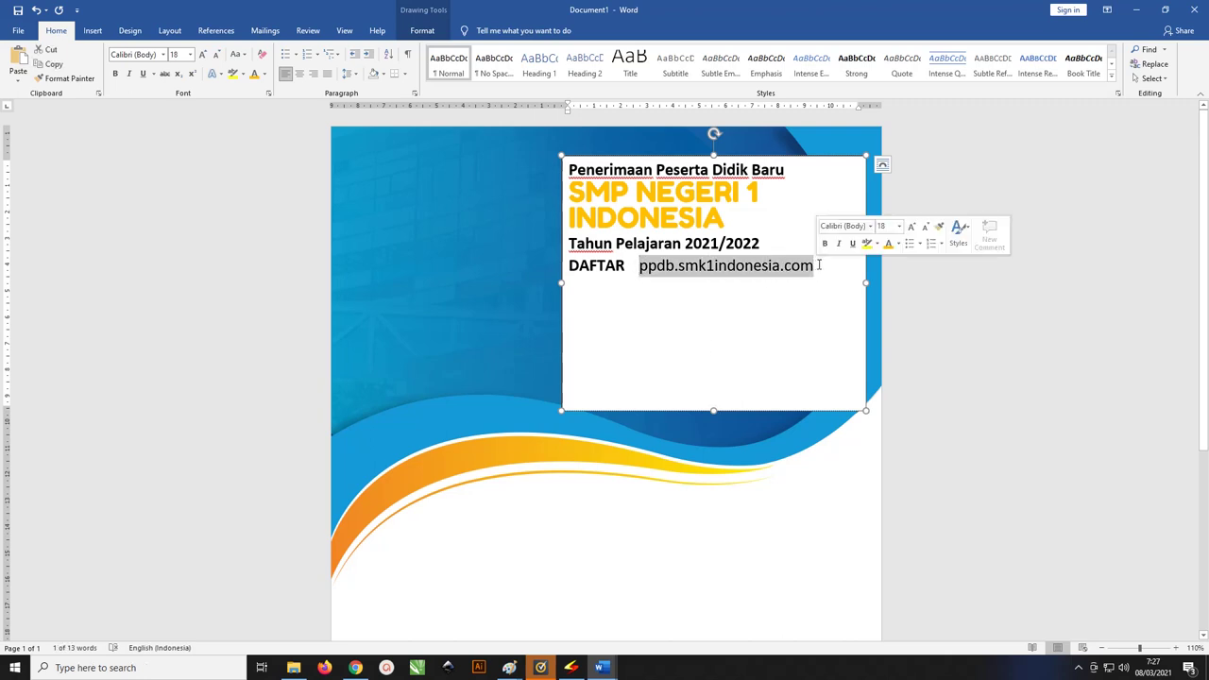
key(ctrl+bracketleft)
key(ctrl+bracketleft)
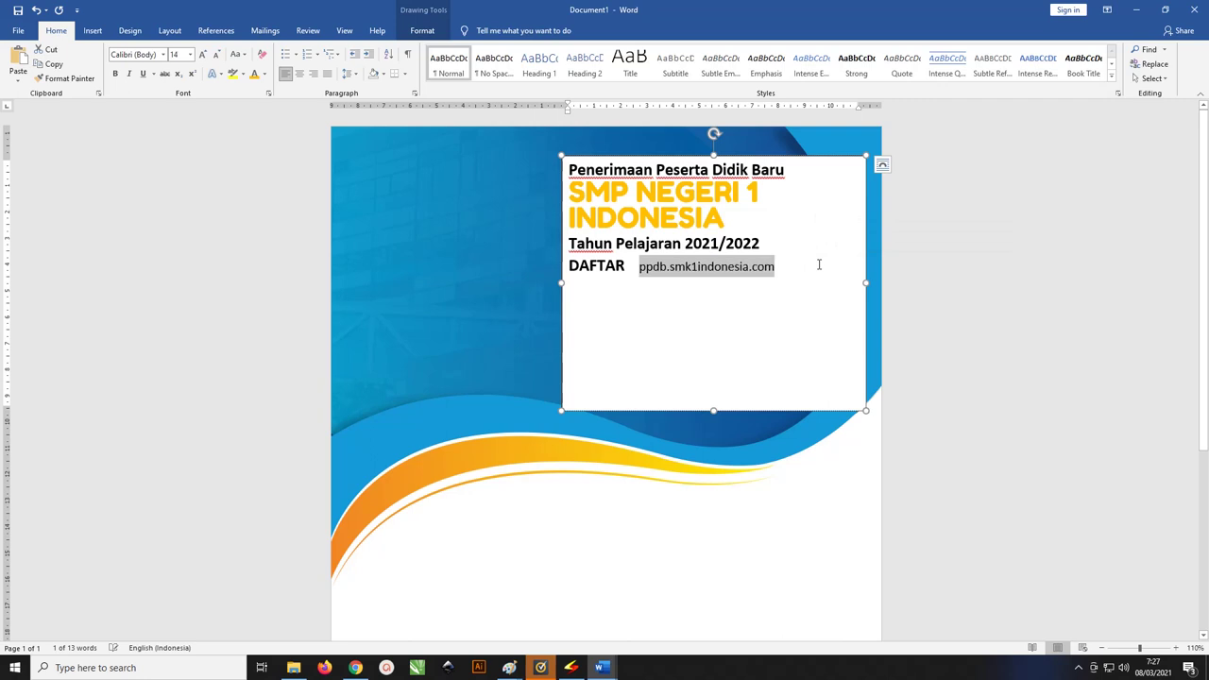
click(819, 264)
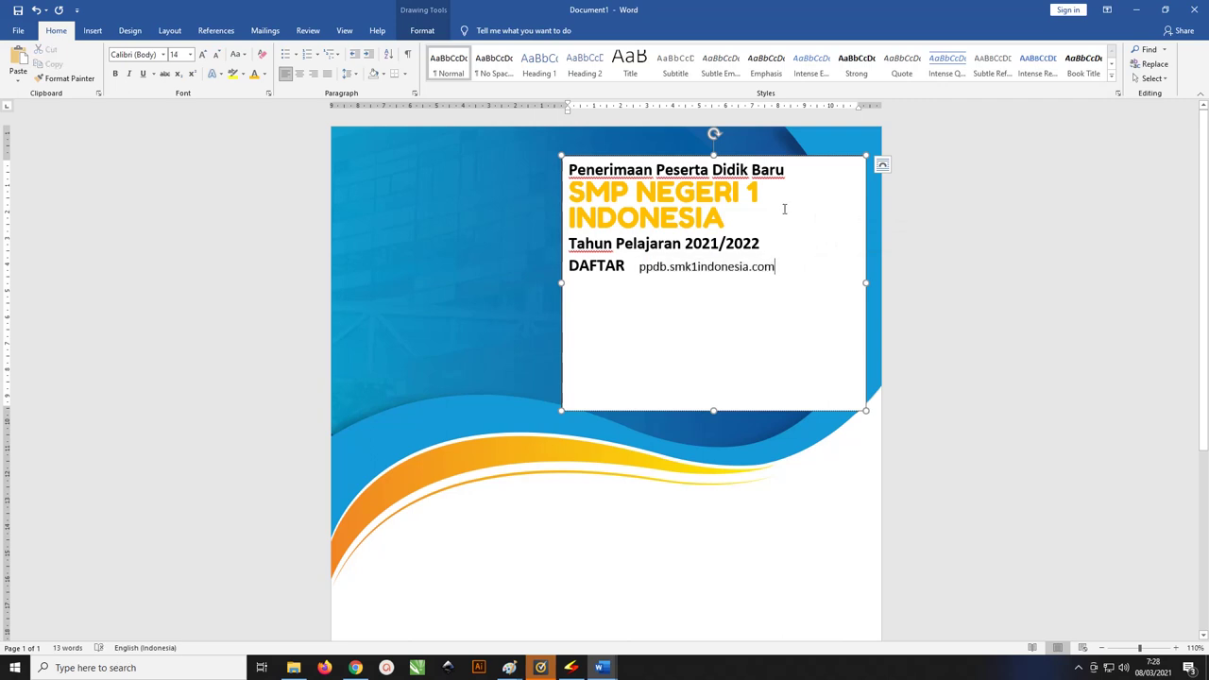
Step: Remove the text box's white fill and its outline
click(794, 160)
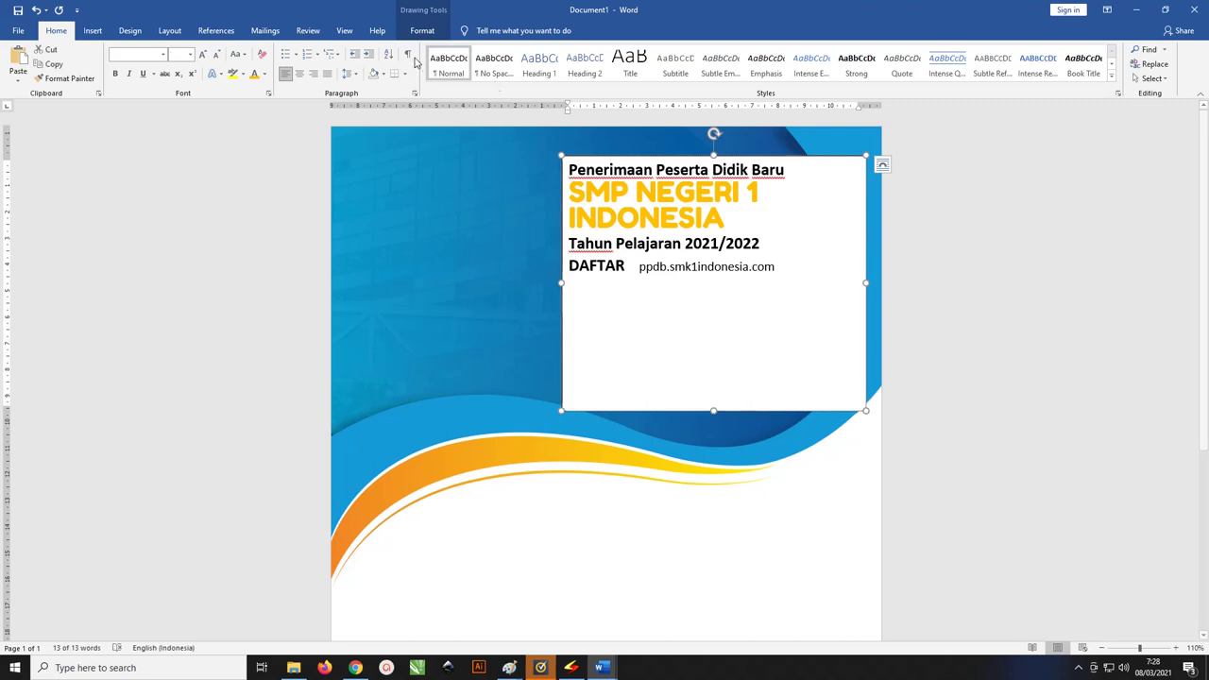
click(422, 30)
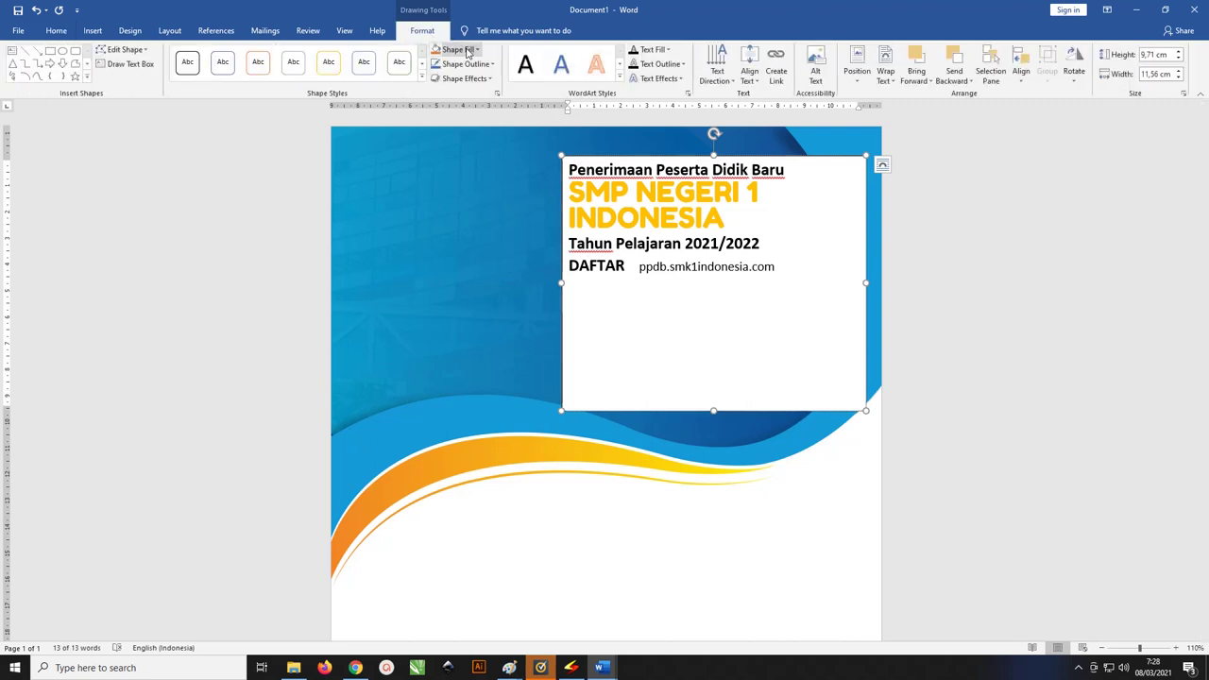
click(466, 52)
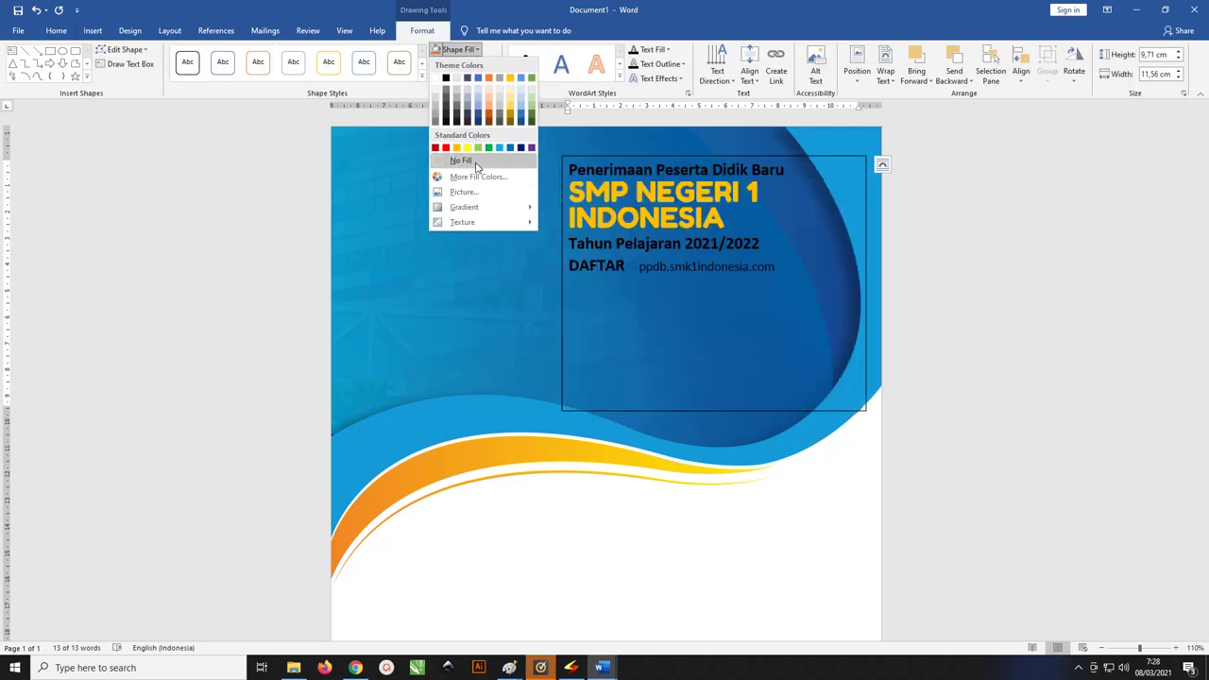
click(461, 161)
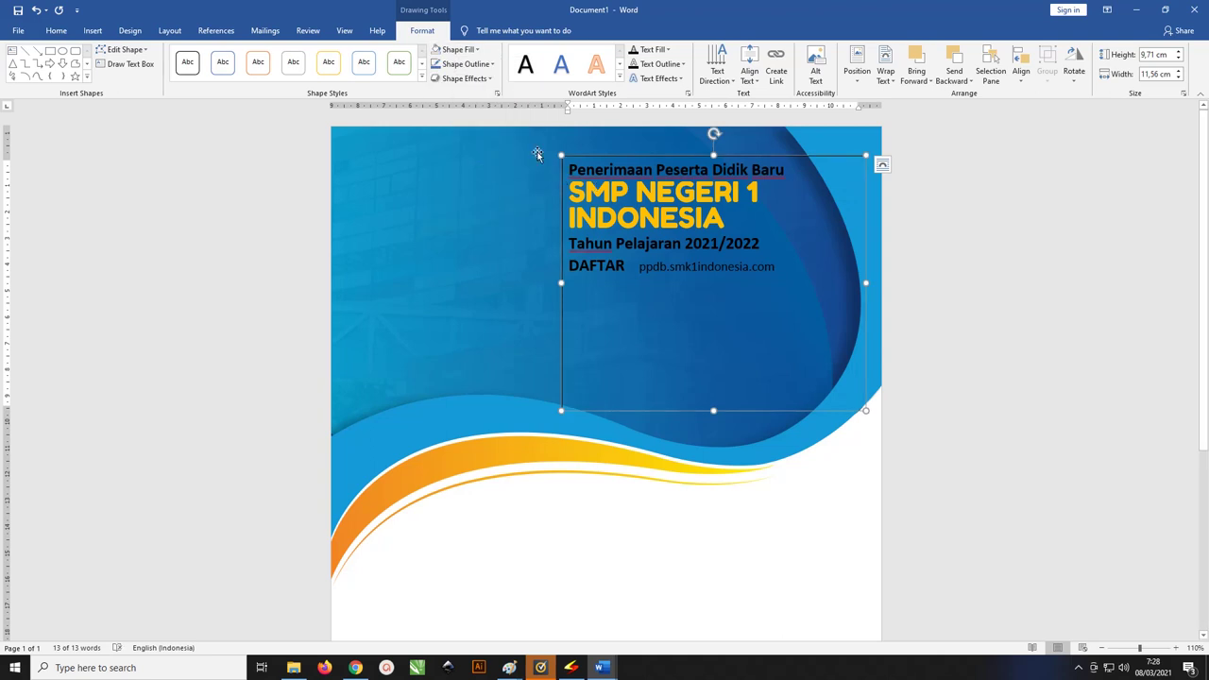
click(464, 63)
click(469, 175)
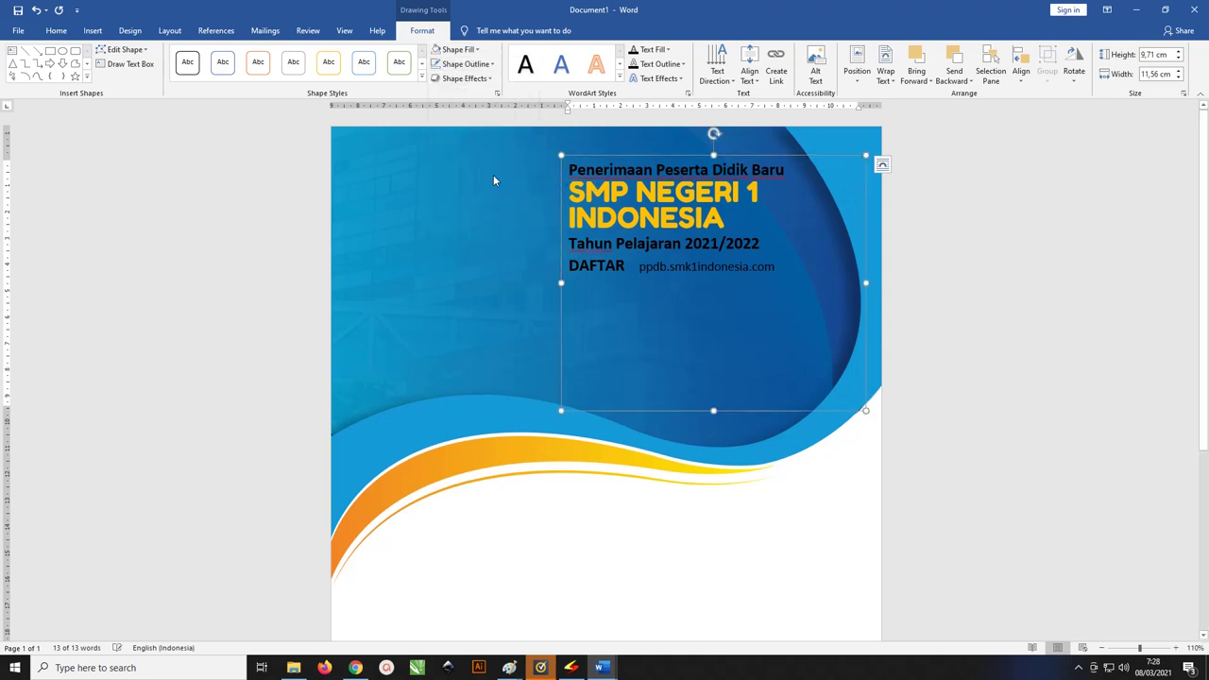
Step: Colour INDONESIA, the Penerimaan Peserta Didik Baru line, and the Tahun Pelajaran and DAFTAR lines white
drag(731, 213, 565, 219)
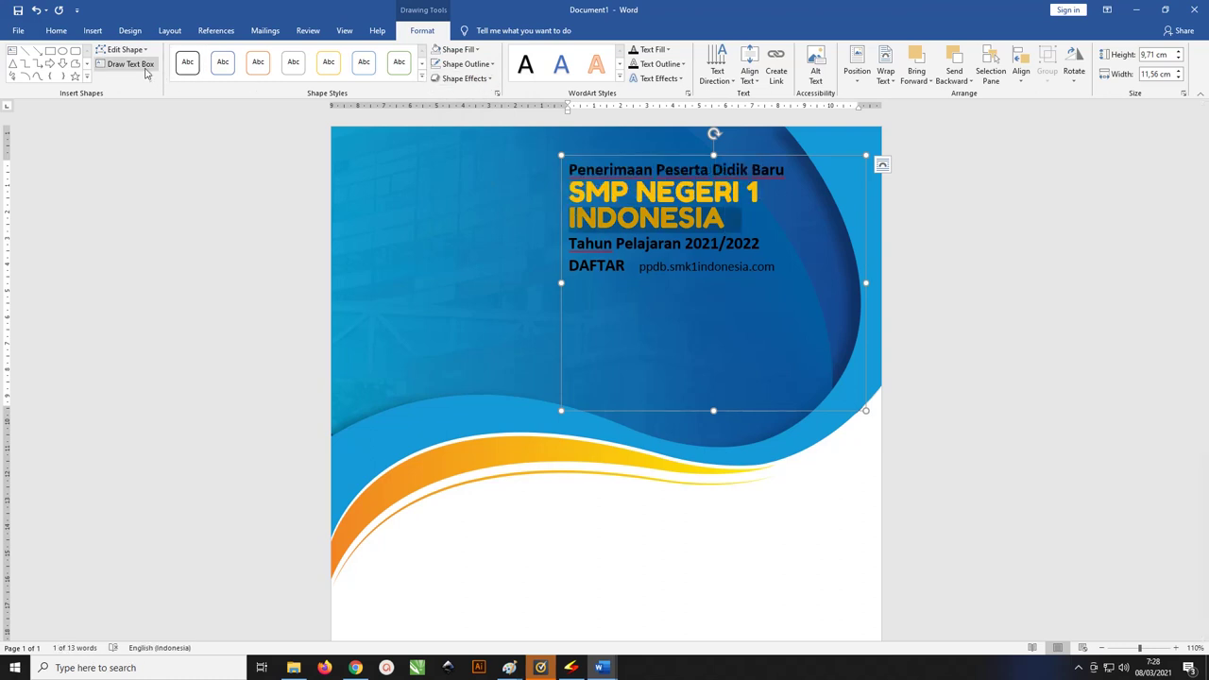
click(55, 30)
click(264, 74)
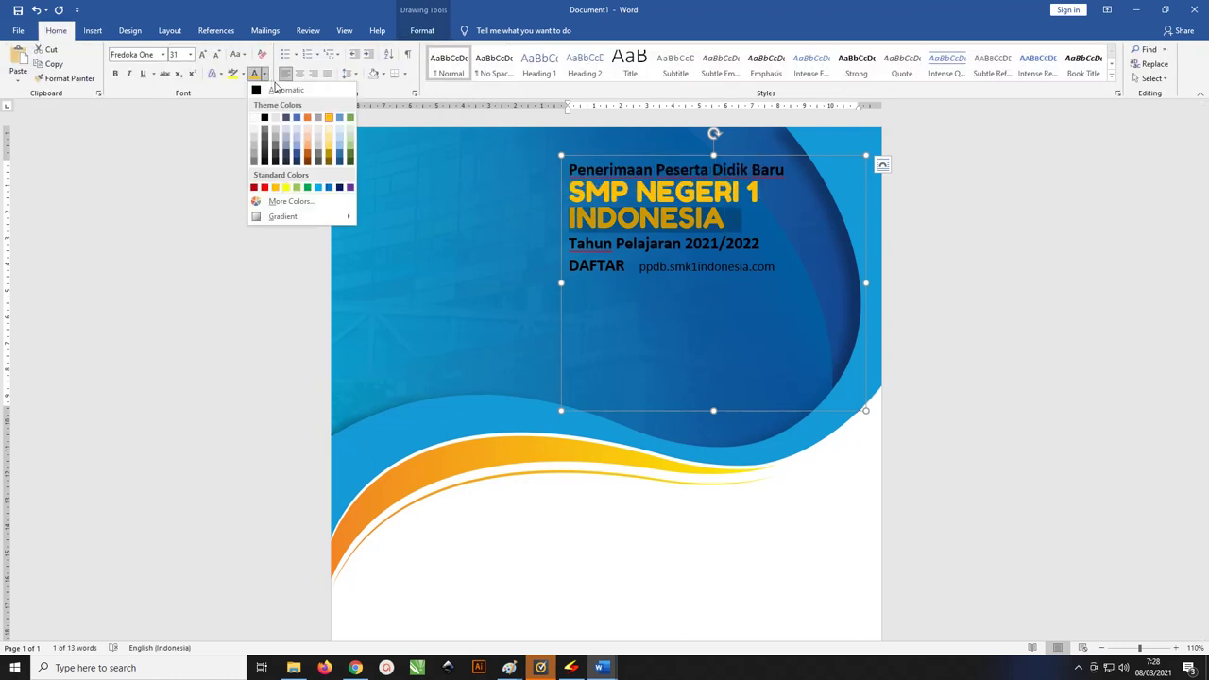
click(256, 115)
drag(802, 162, 568, 170)
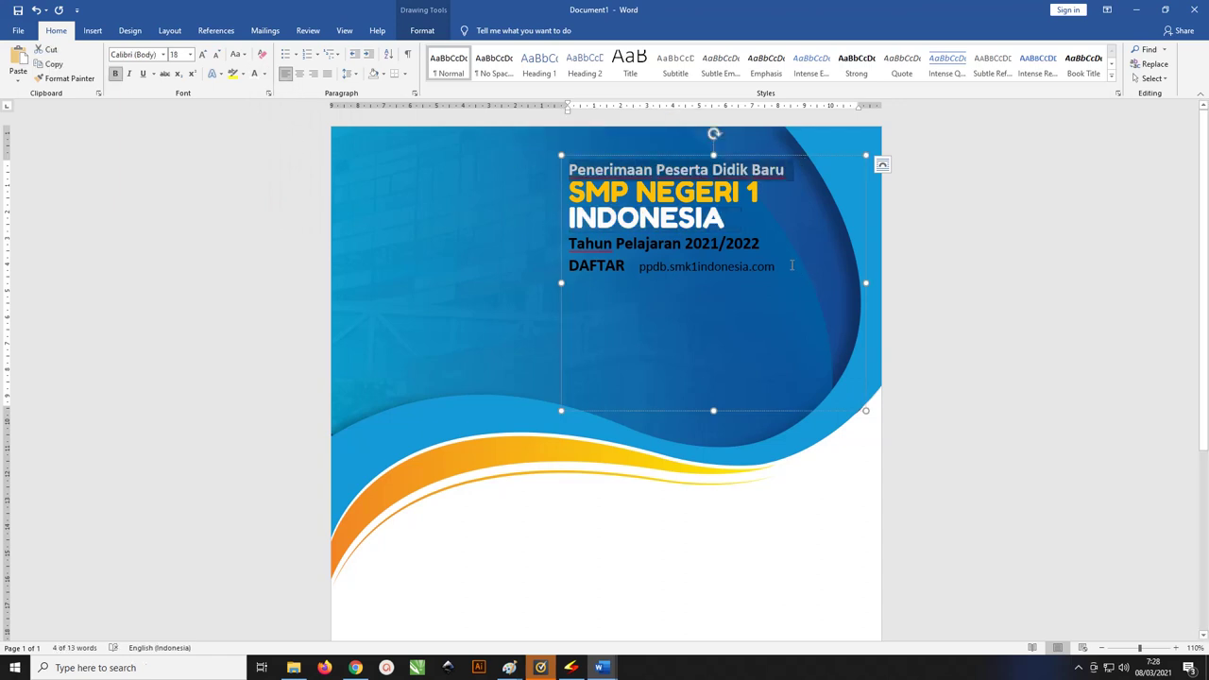
drag(784, 273, 568, 244)
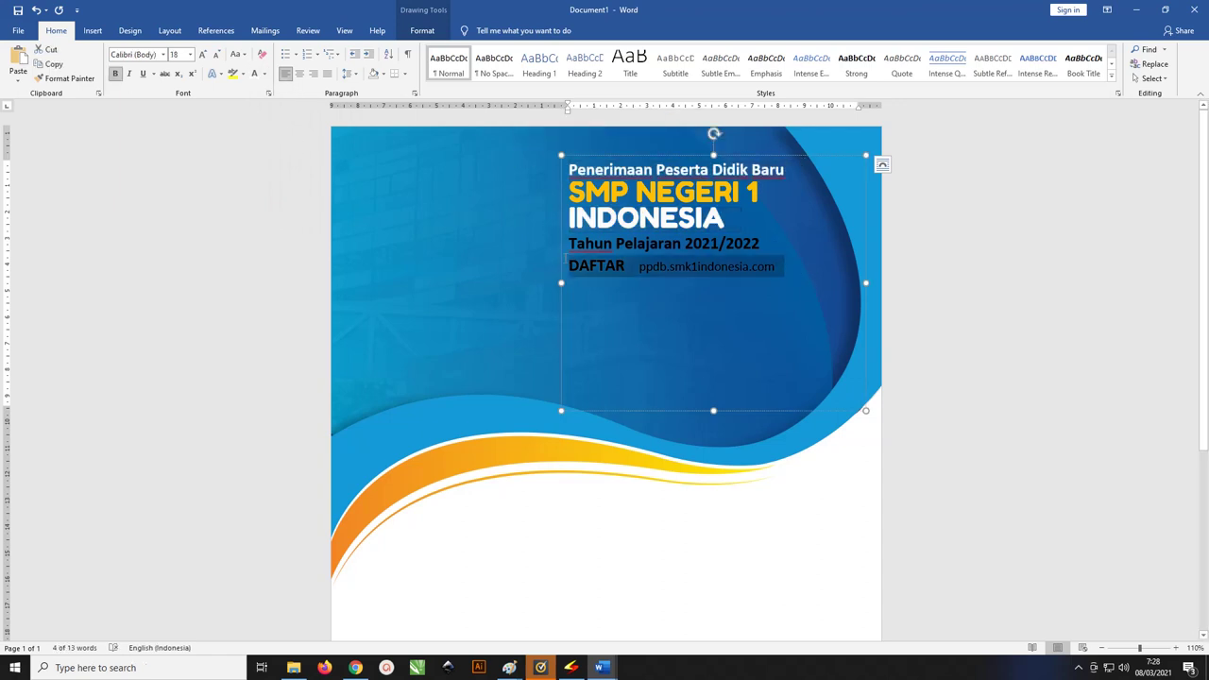
click(253, 75)
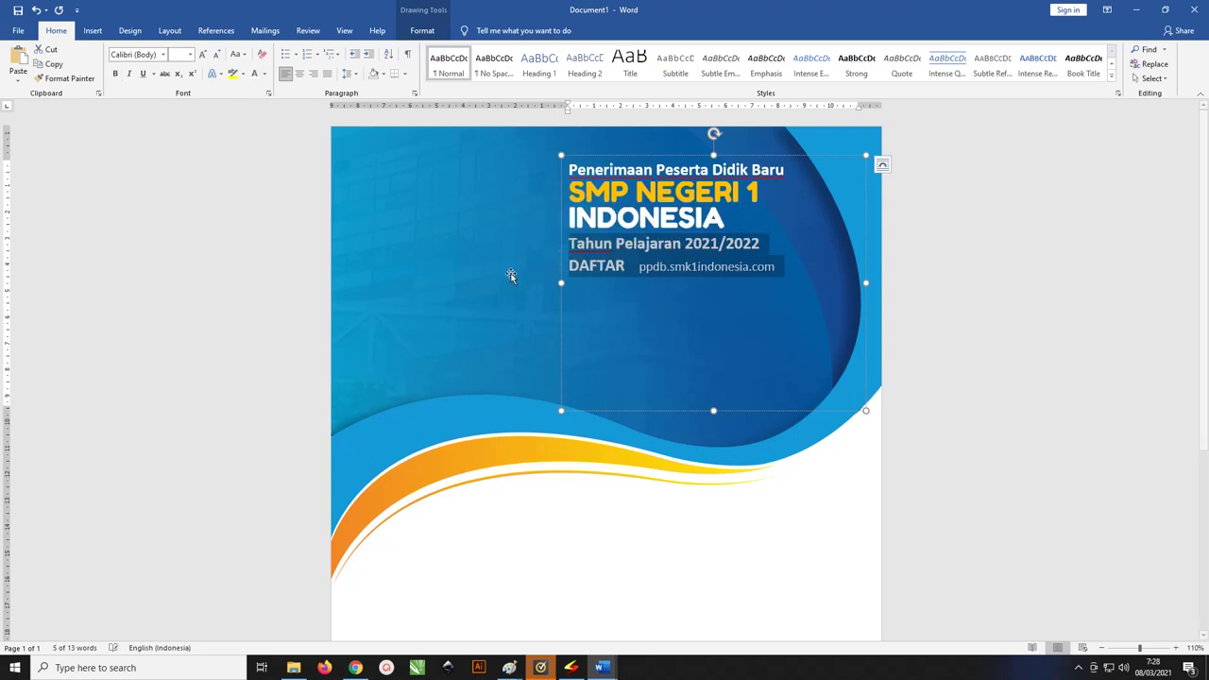
click(513, 272)
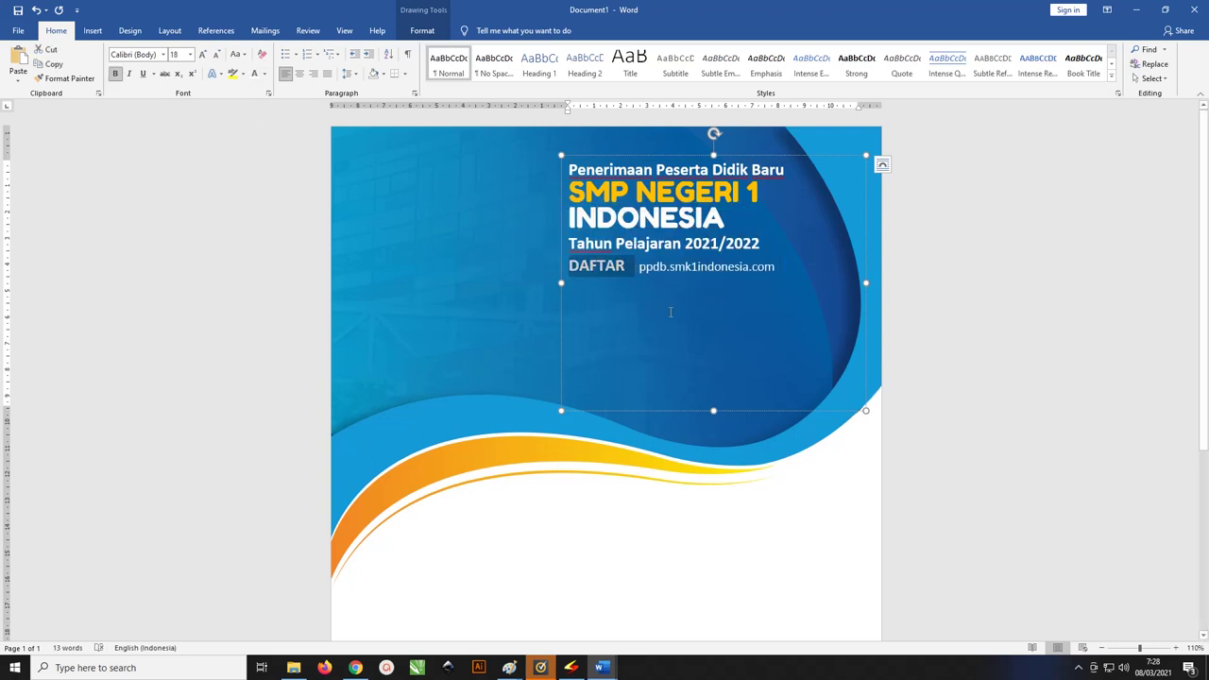
Step: Shrink the text box to fit its text and move it slightly lower
double_click(661, 266)
click(652, 251)
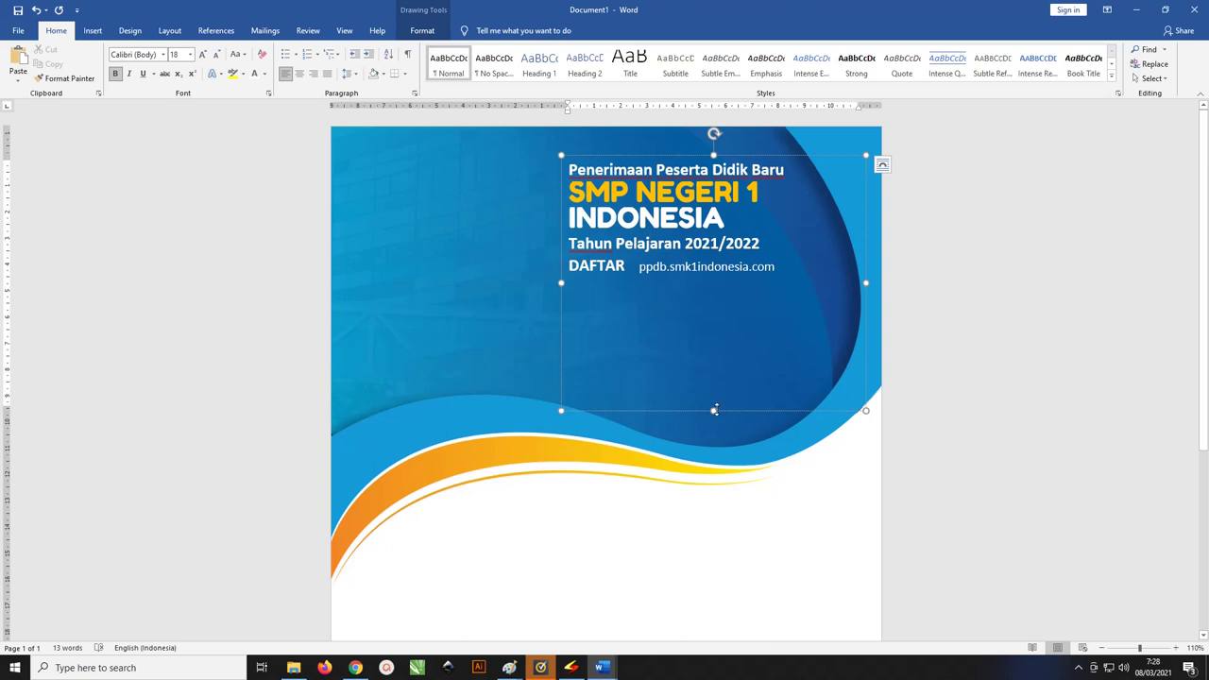
drag(715, 410, 715, 285)
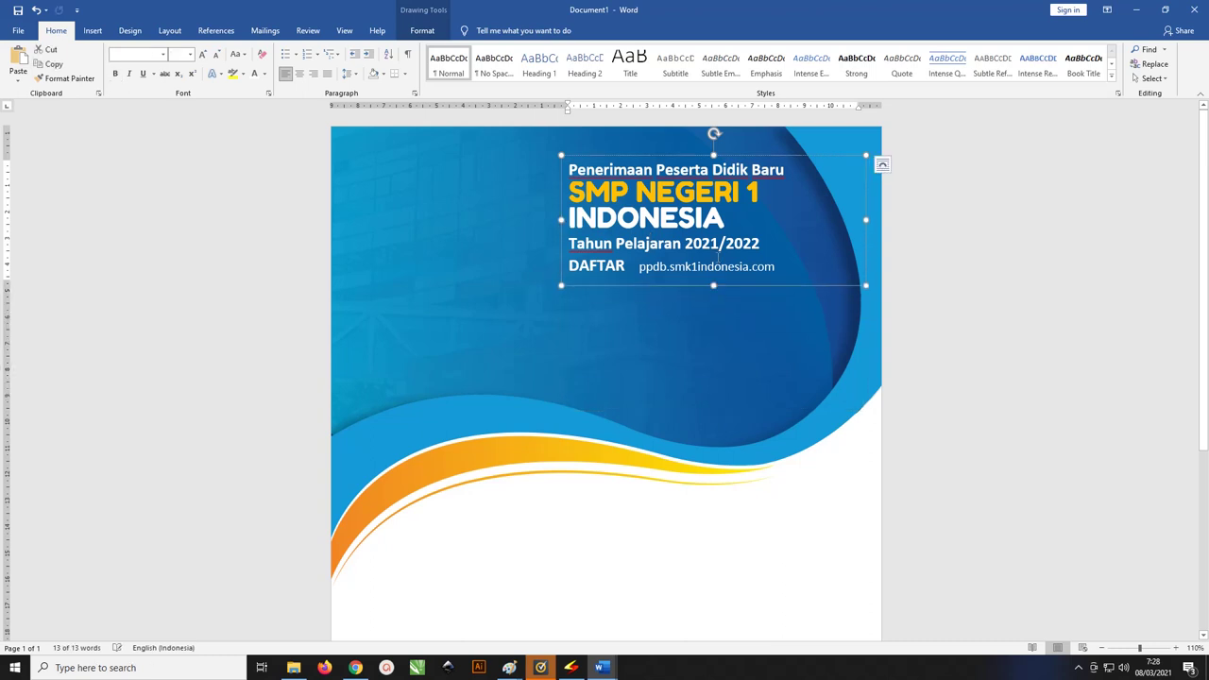
drag(749, 154, 747, 178)
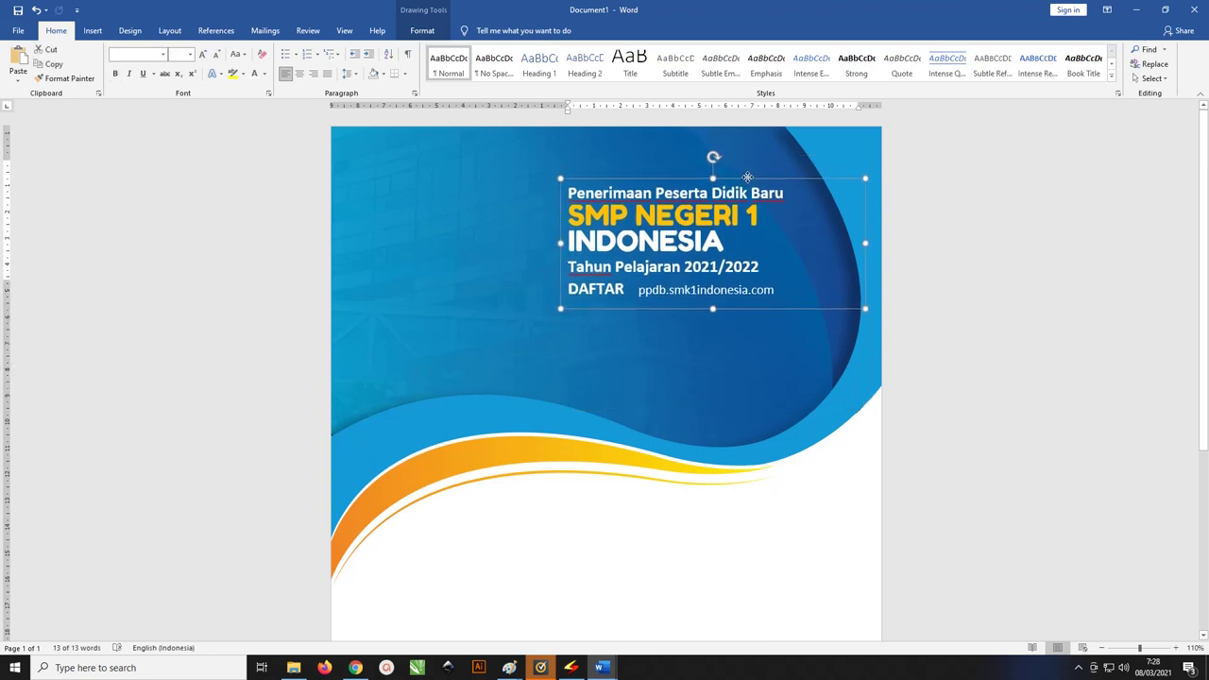
Step: Draw a rounded rectangle over DAFTAR and make its corners fully rounded
click(93, 31)
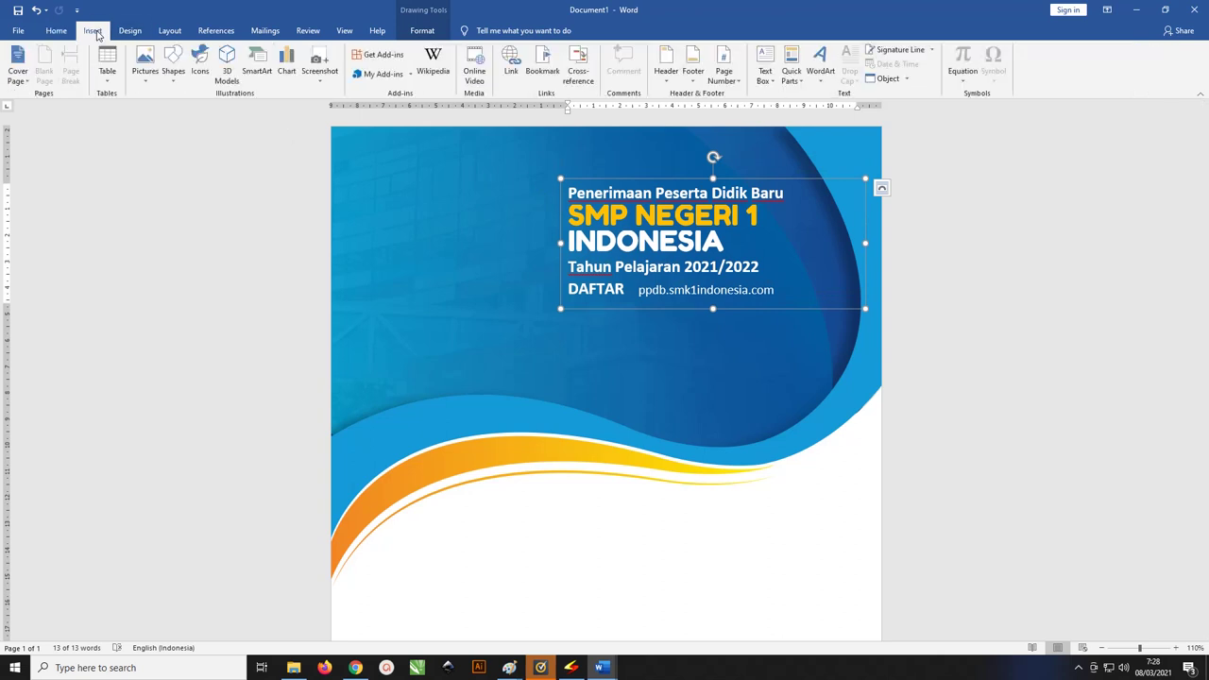
click(172, 76)
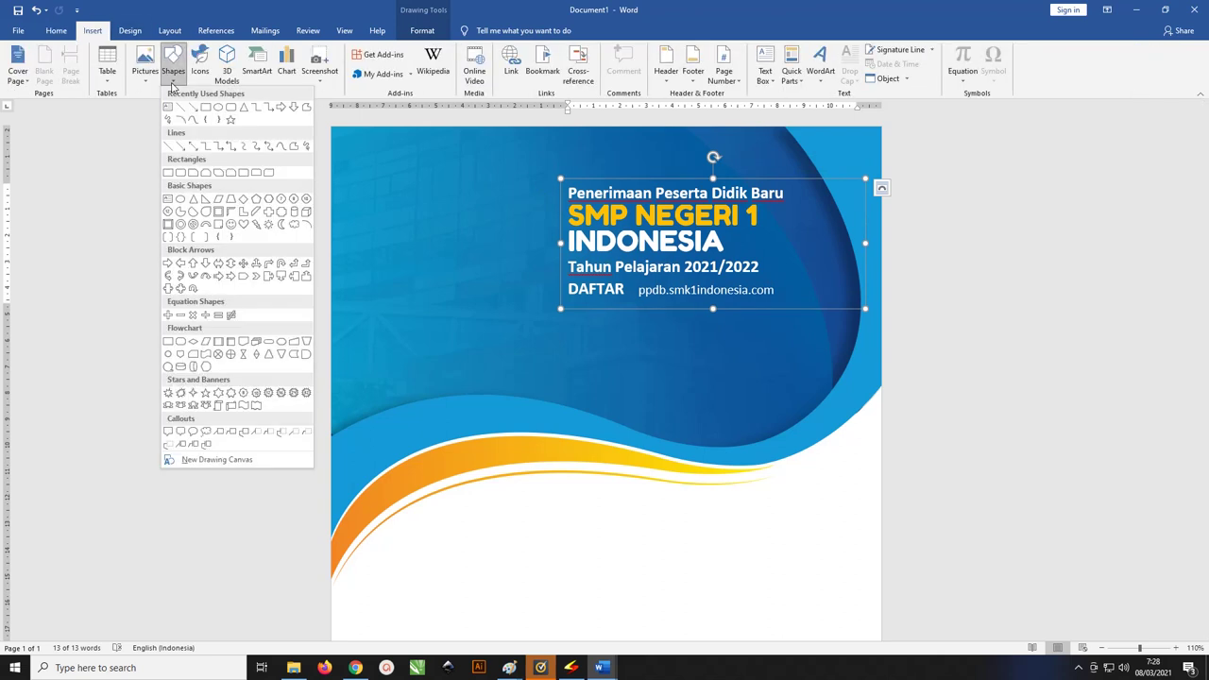
click(232, 110)
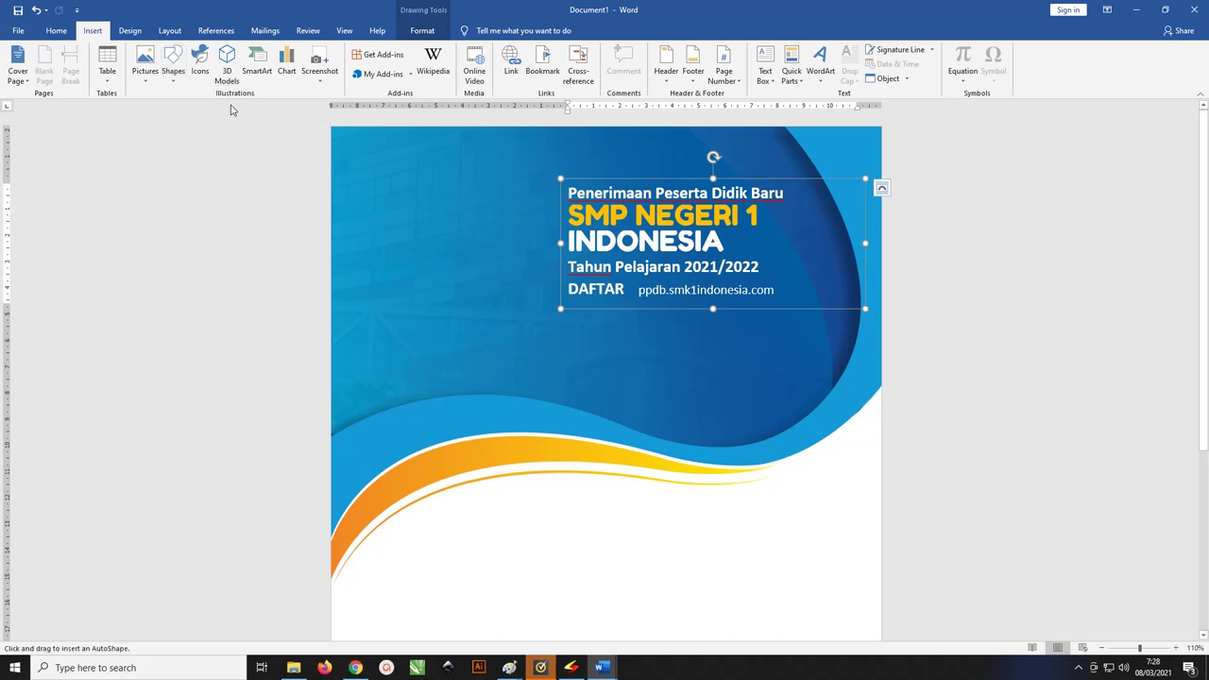
drag(562, 282, 630, 297)
ctrl+scroll(604, 299, up, 6)
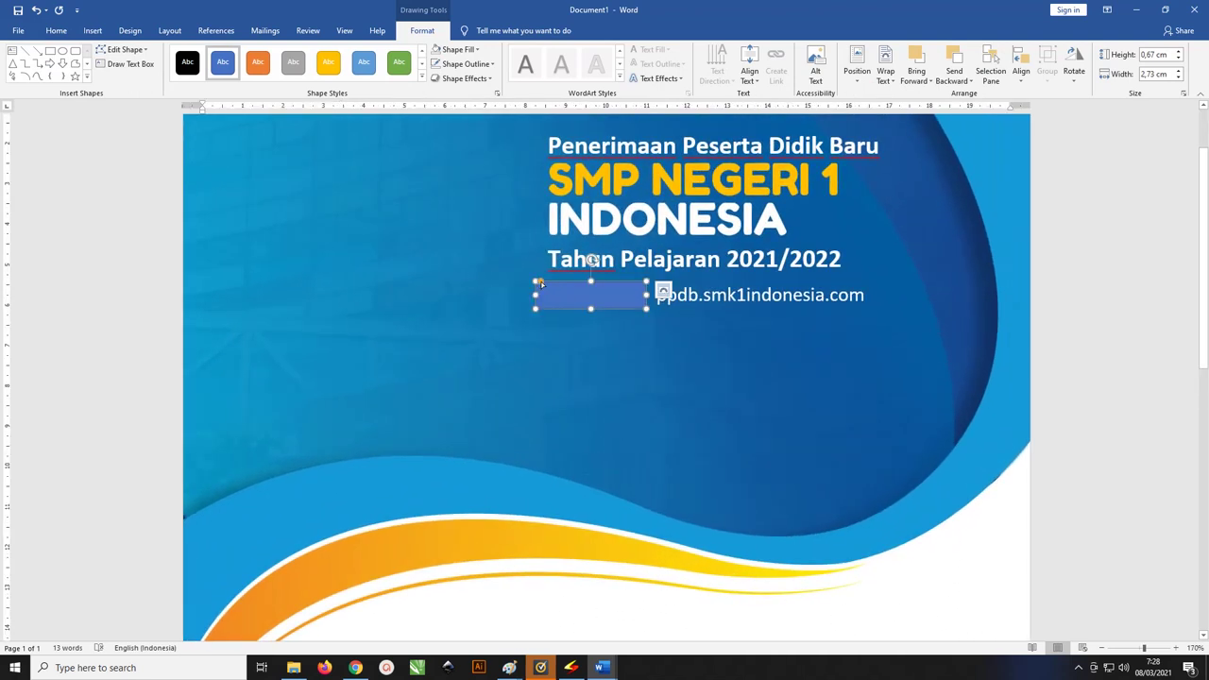
drag(541, 282, 580, 291)
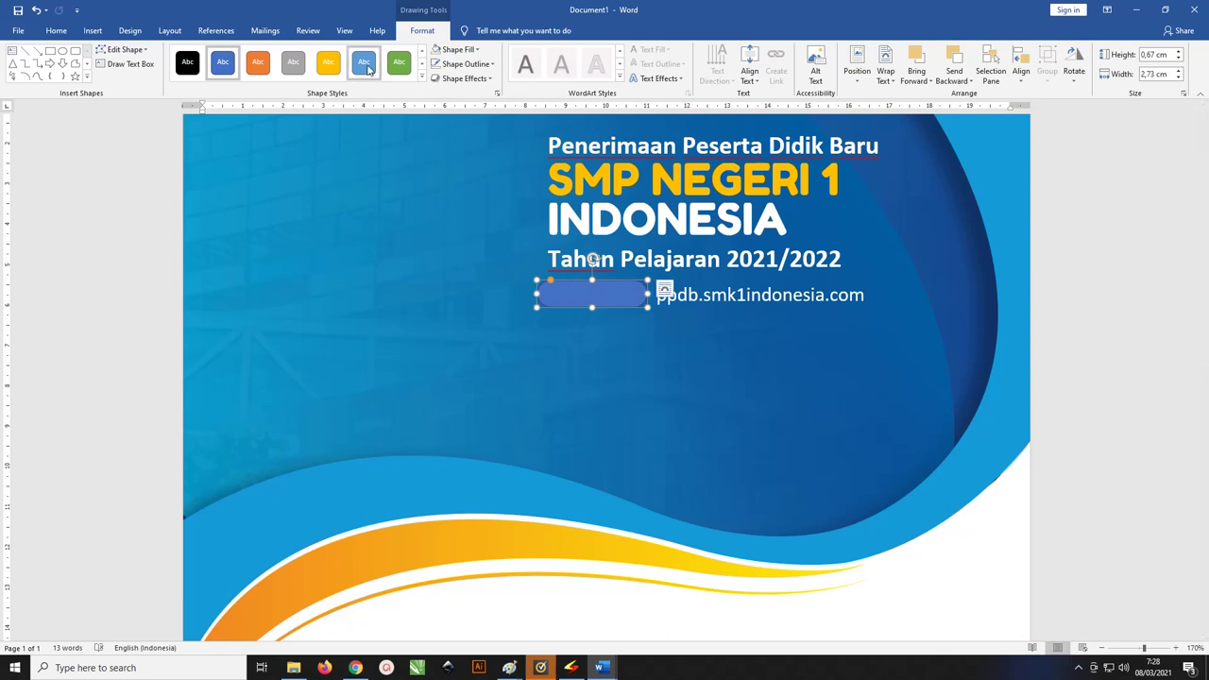
Step: Style the button yellow with no outline and a dark gold gradient fill
click(328, 62)
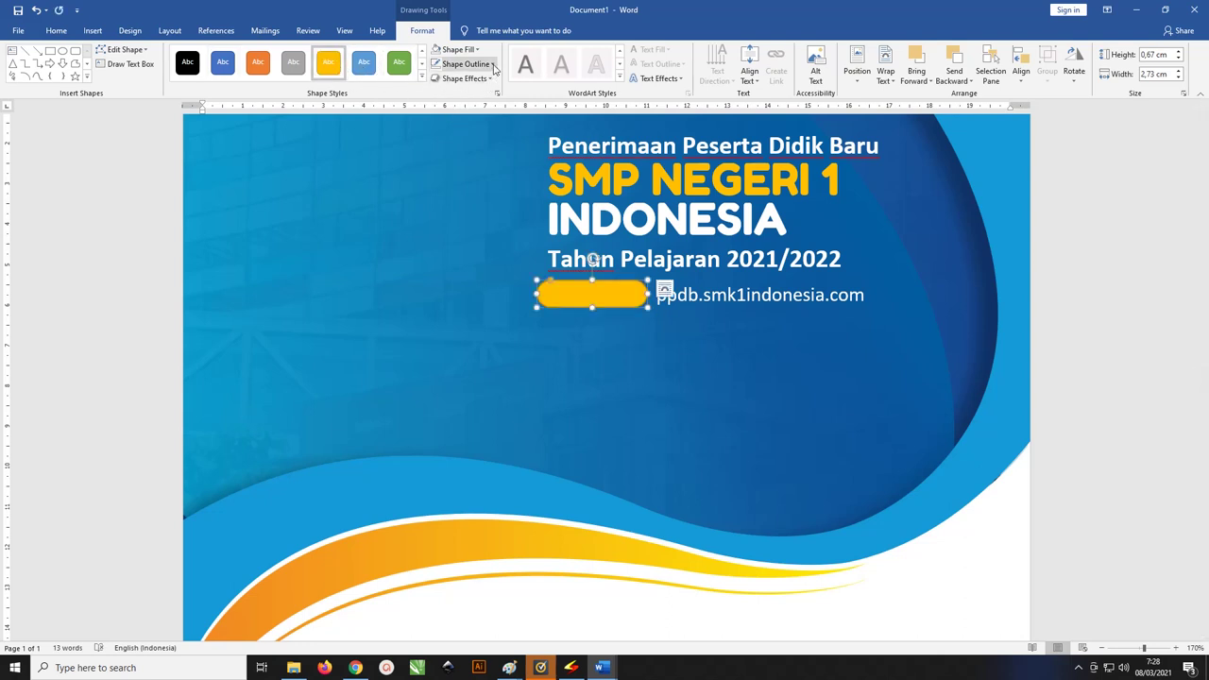
click(463, 63)
click(484, 174)
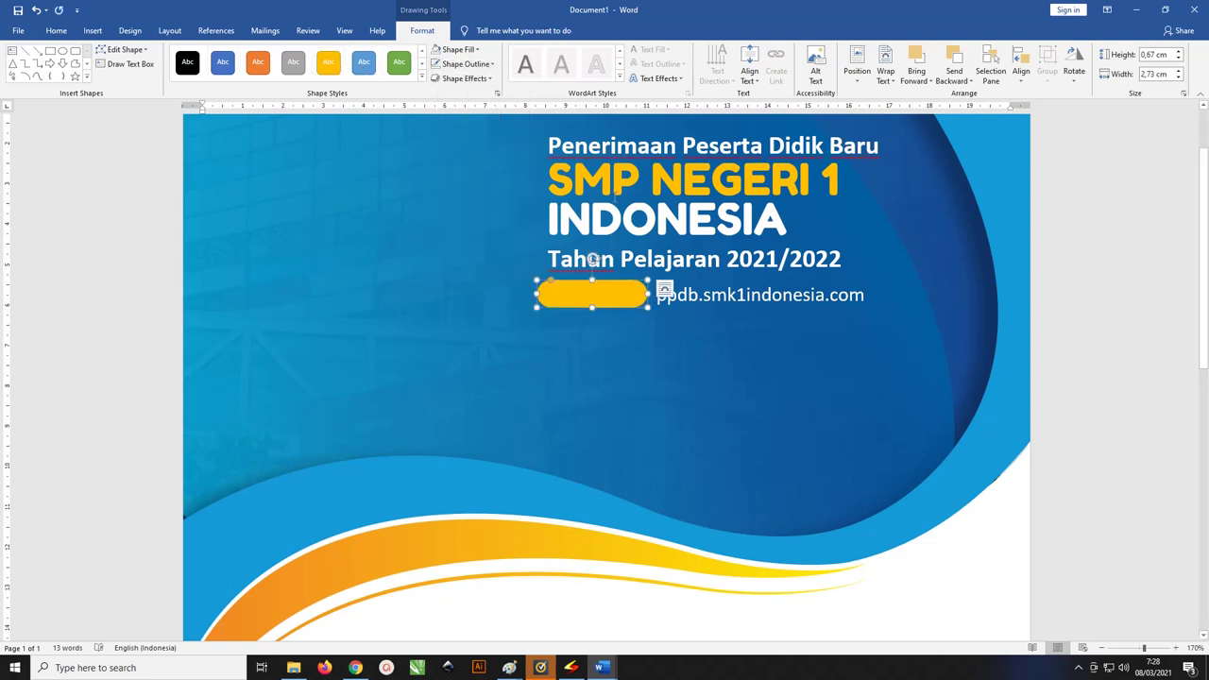
click(459, 49)
mouse_move(464, 207)
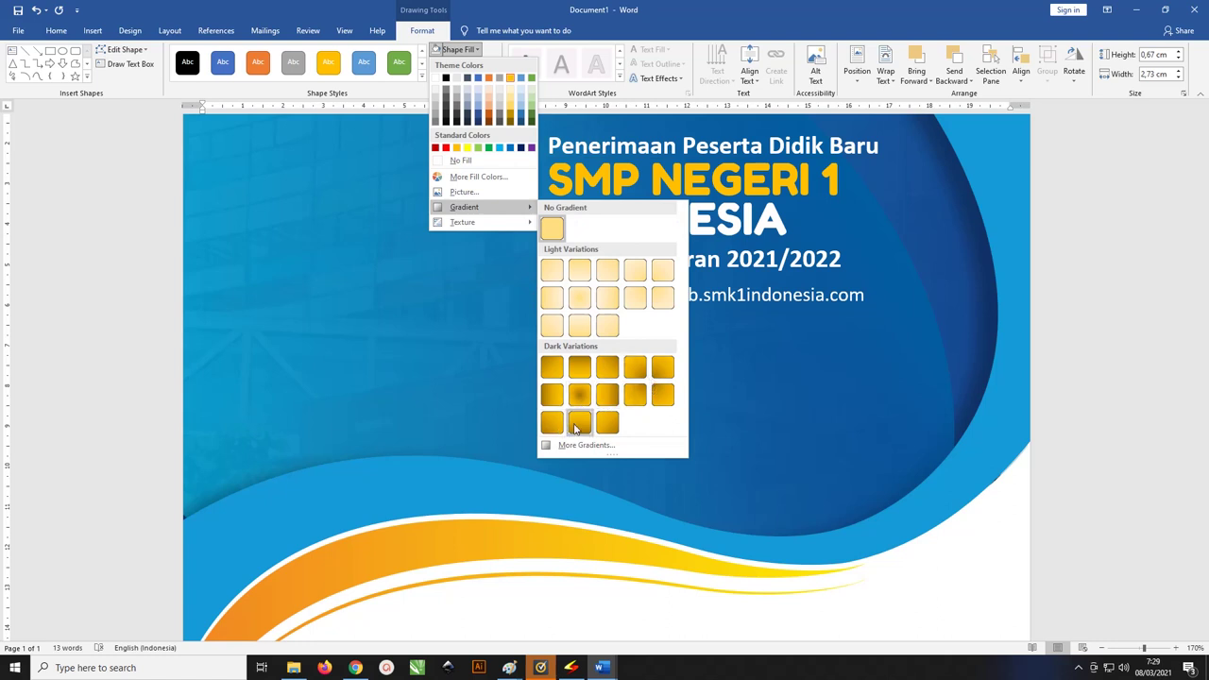
click(579, 424)
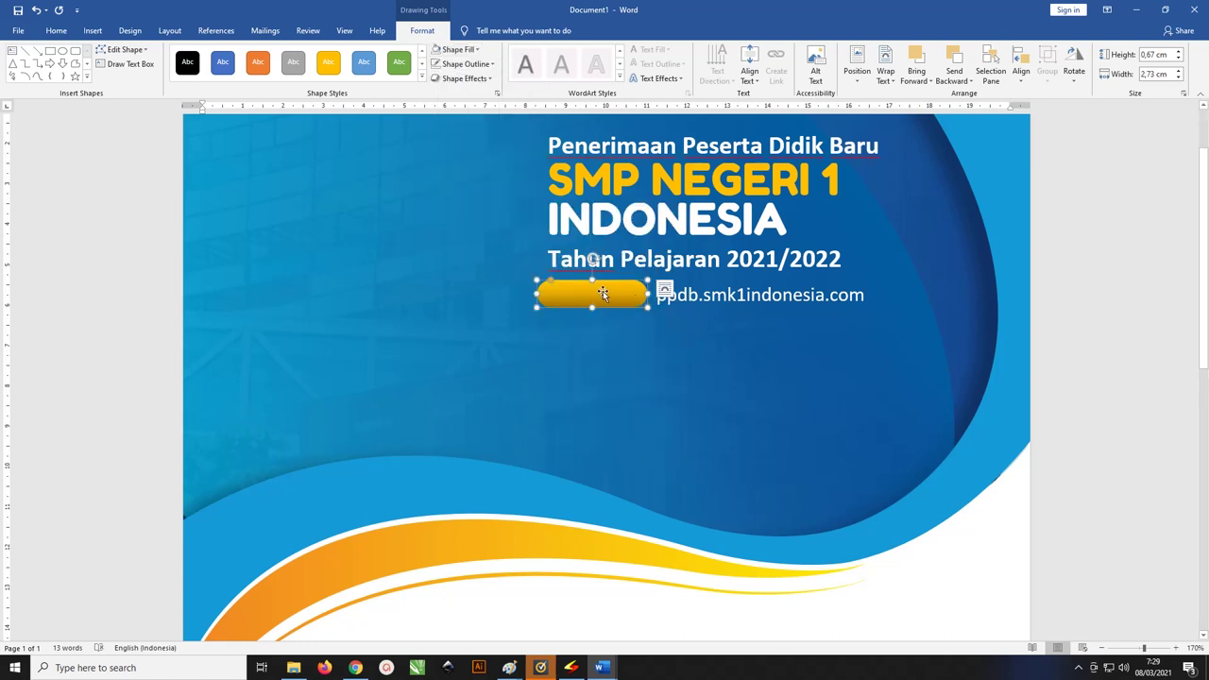
click(120, 225)
Step: Insert the Tombol Panjang graphic from the Brosur SMP 1 folder on this device
scroll(849, 213, down, 10)
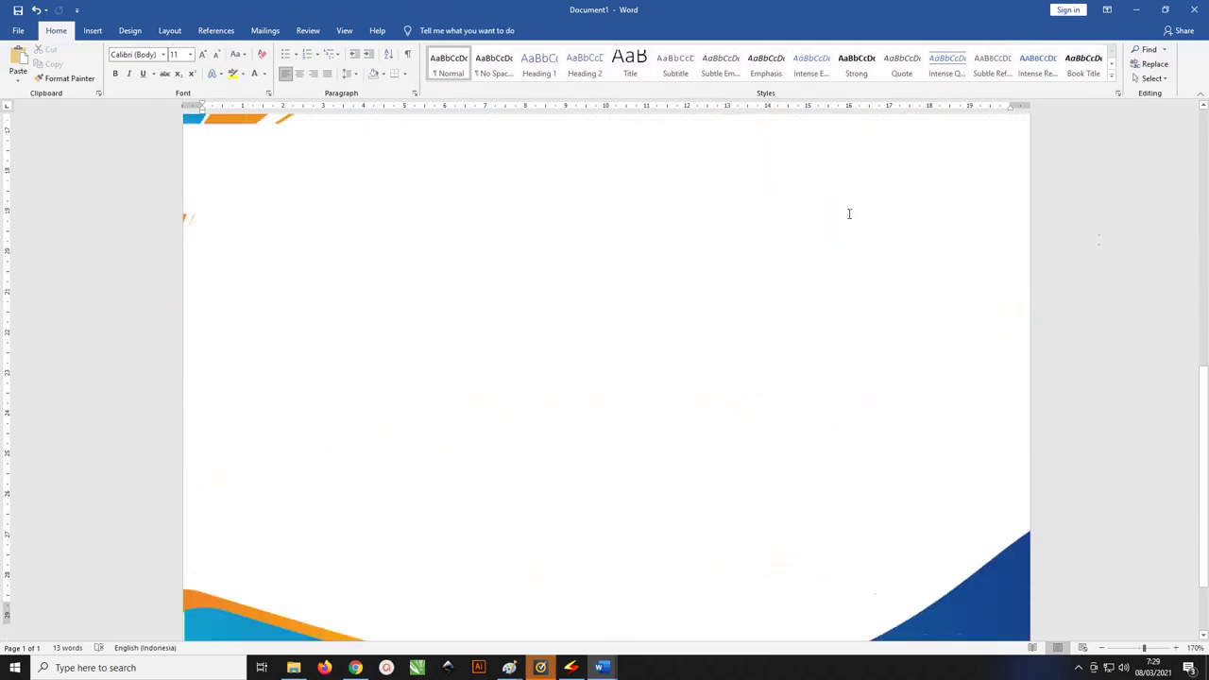
click(92, 30)
click(145, 64)
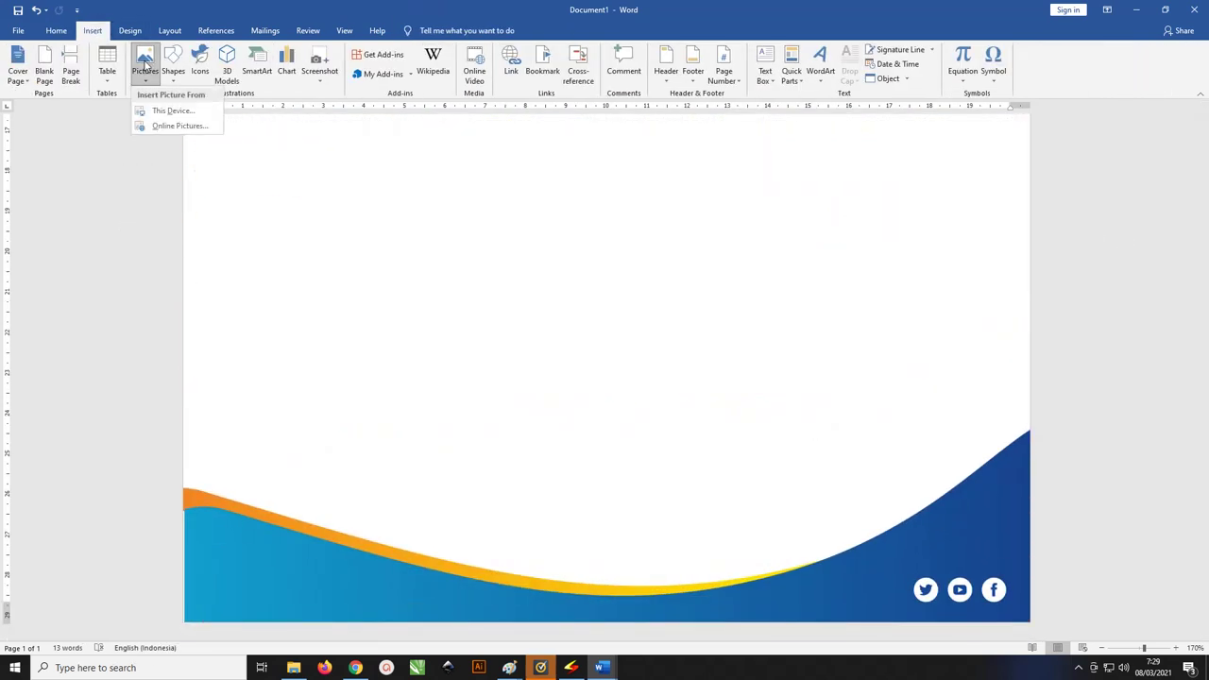
click(172, 111)
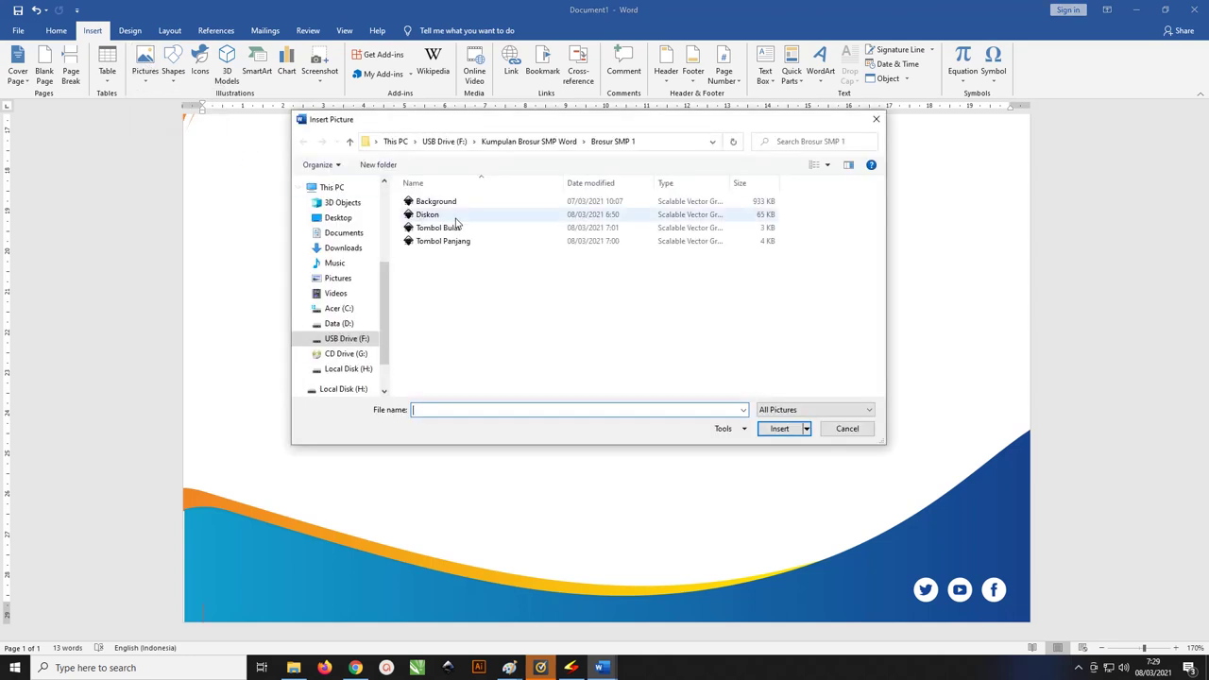
click(450, 228)
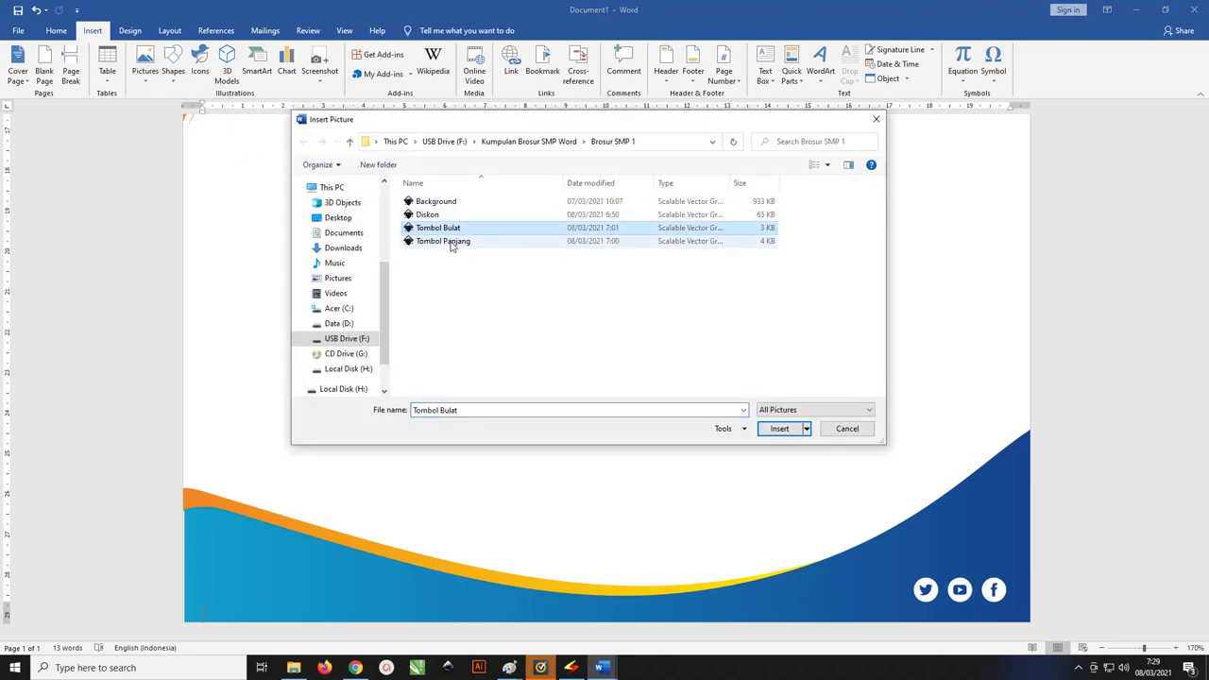
click(453, 242)
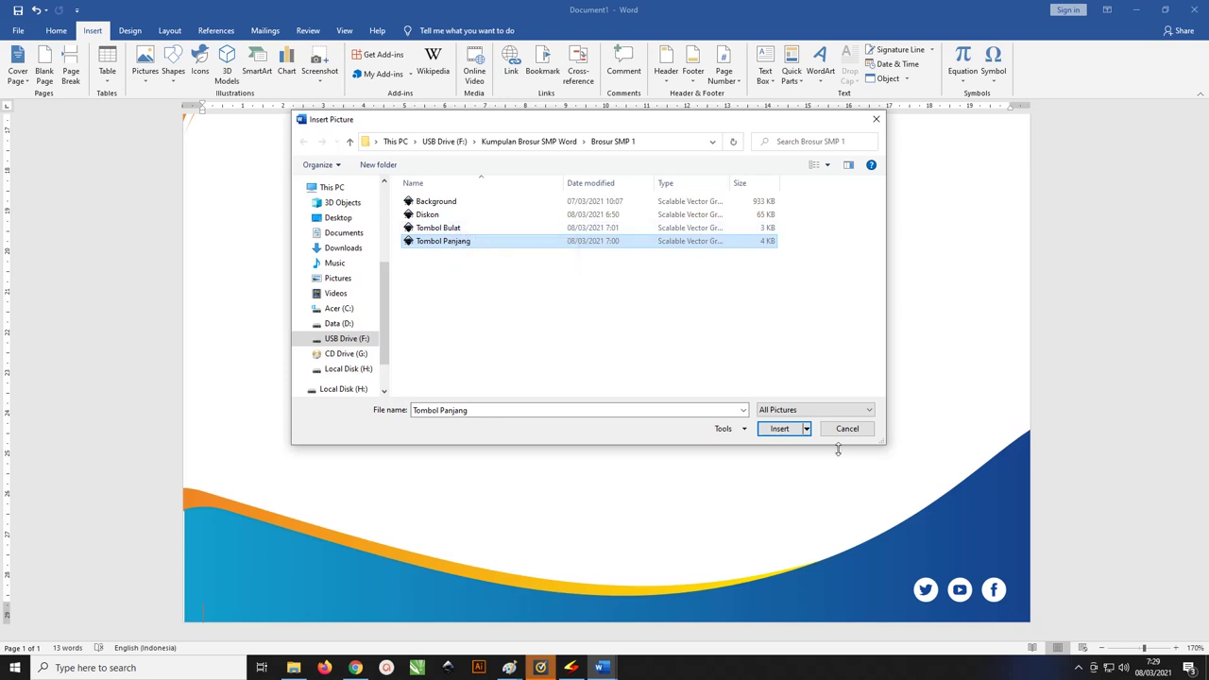
click(780, 429)
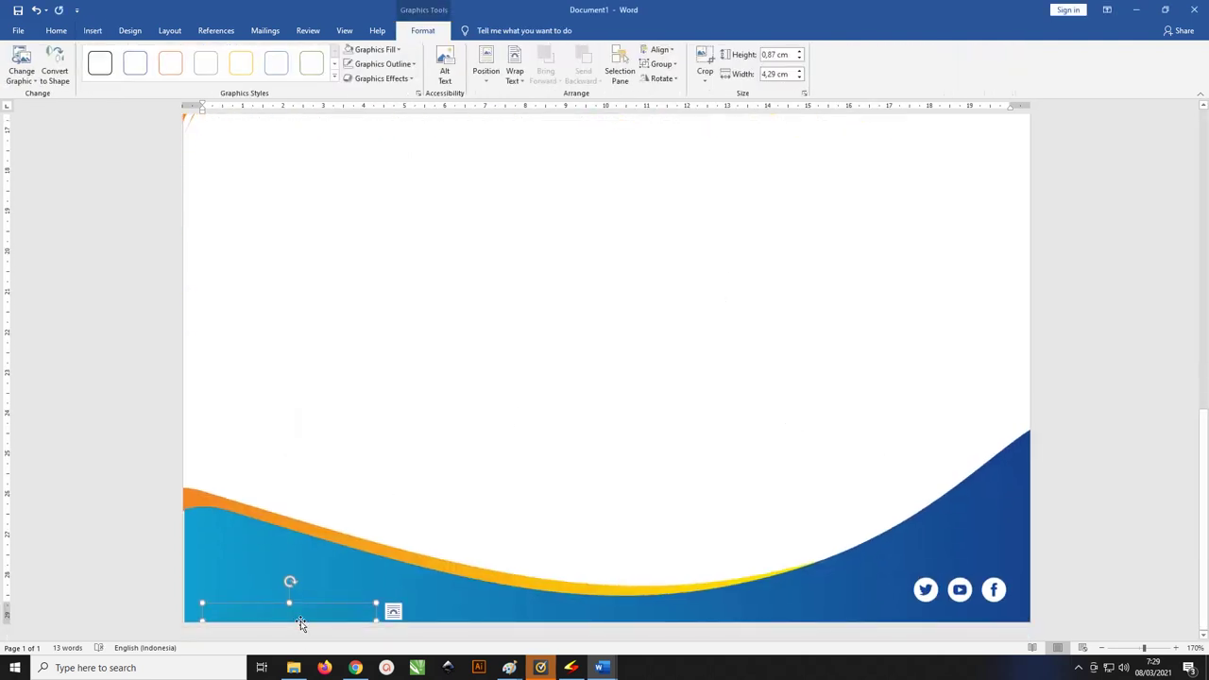
Step: Set the Tombol Panjang graphic to In Front of Text and drag it onto the gold button beside the ppdb address
click(515, 70)
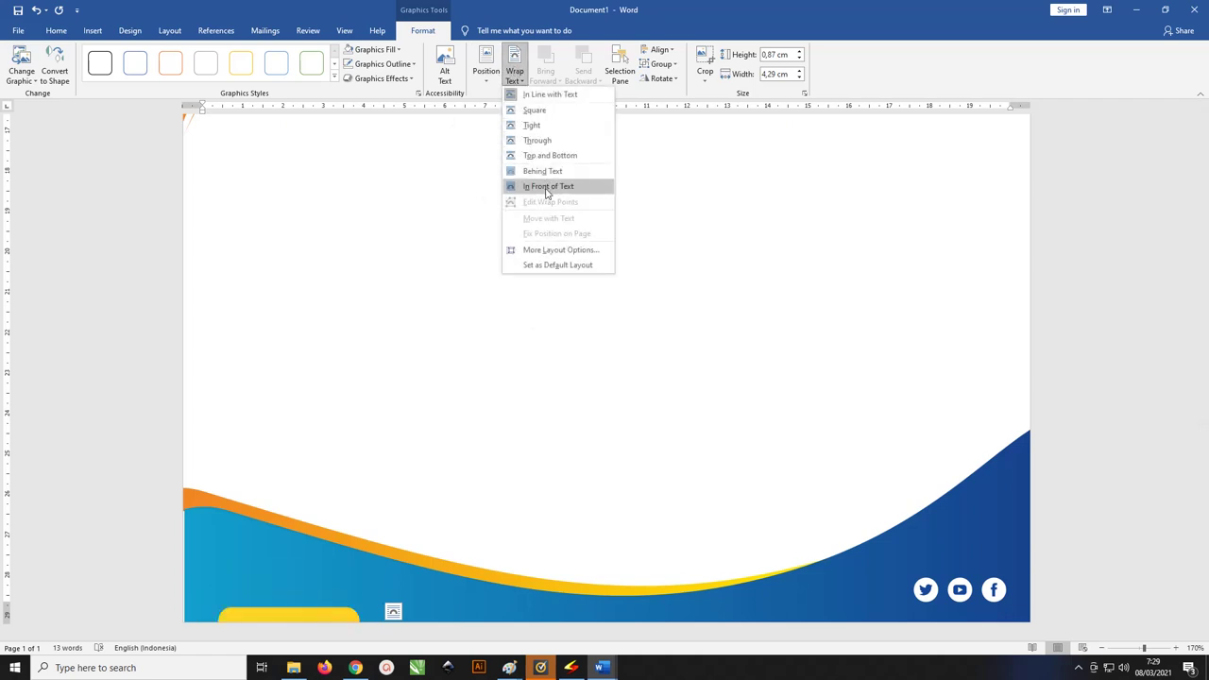
click(546, 189)
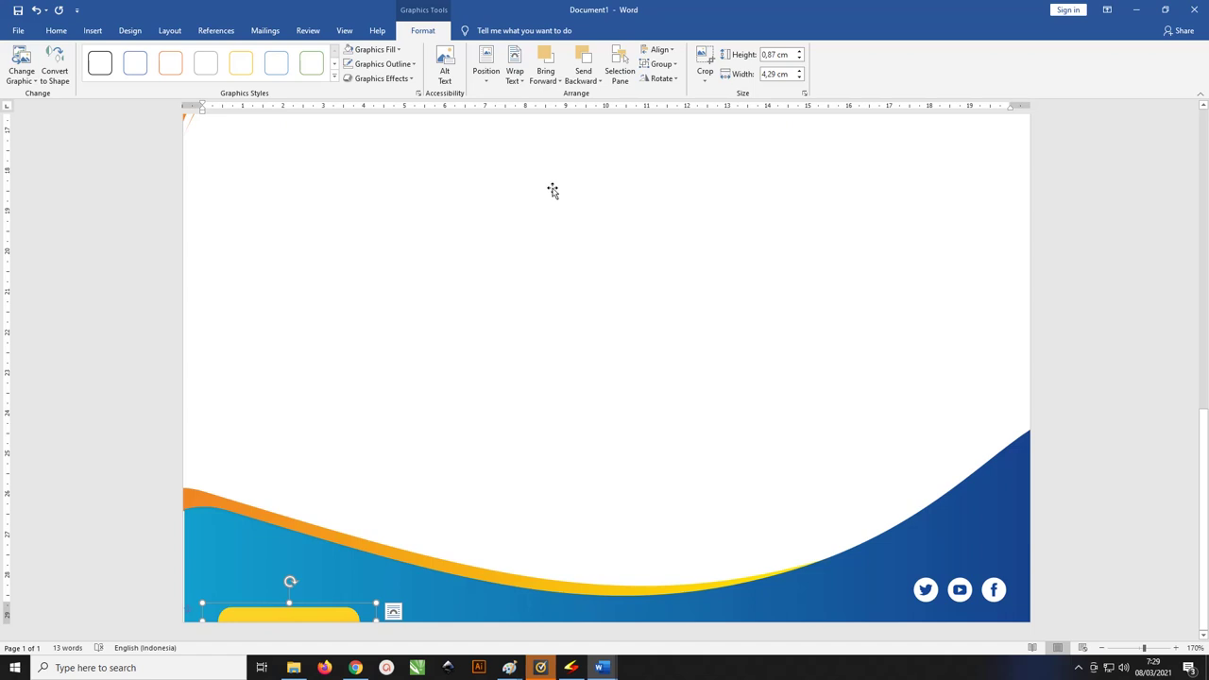
scroll(522, 205, down, 5)
scroll(521, 205, down, 1)
scroll(522, 205, down, 4)
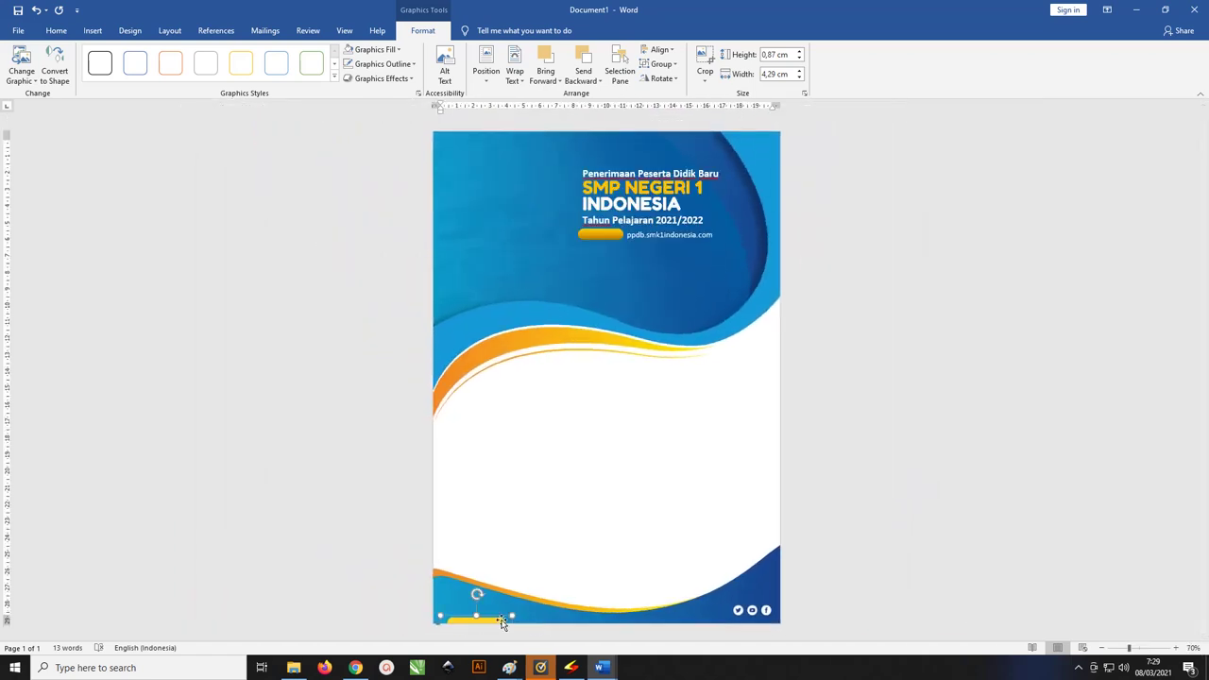
mouse_move(502, 621)
mouse_down()
mouse_move(705, 412)
mouse_move(619, 249)
mouse_up()
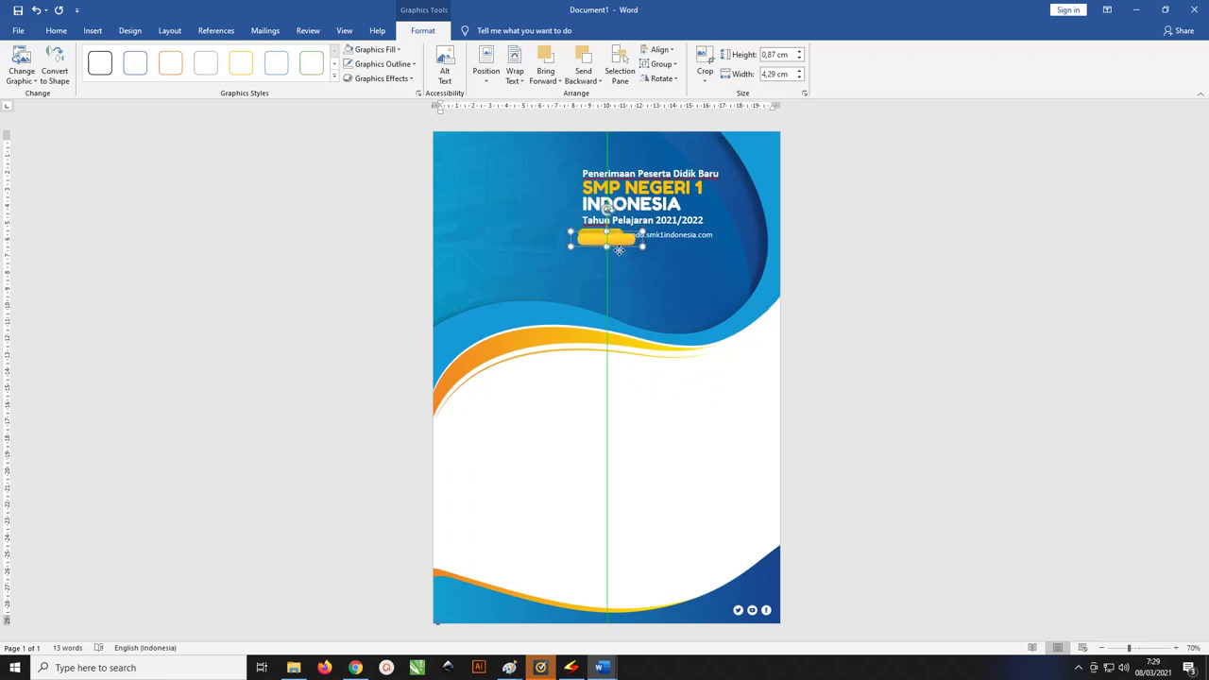
drag(601, 236, 680, 363)
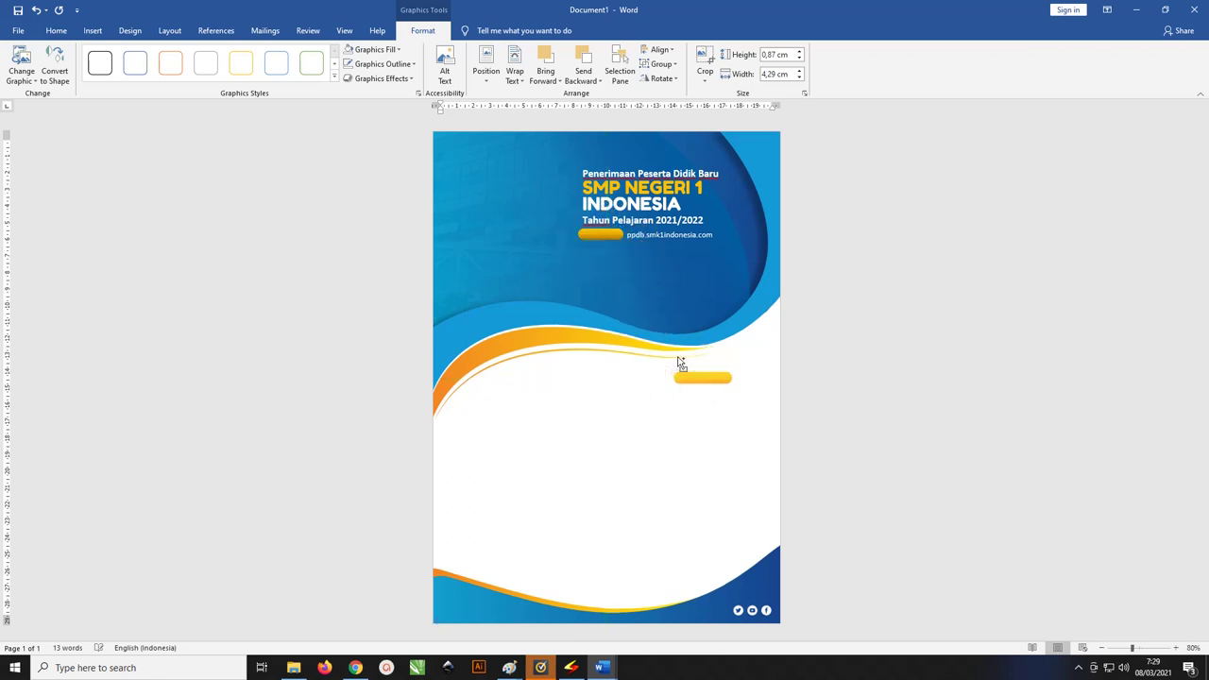
scroll(680, 364, up, 7)
scroll(696, 354, up, 2)
click(587, 351)
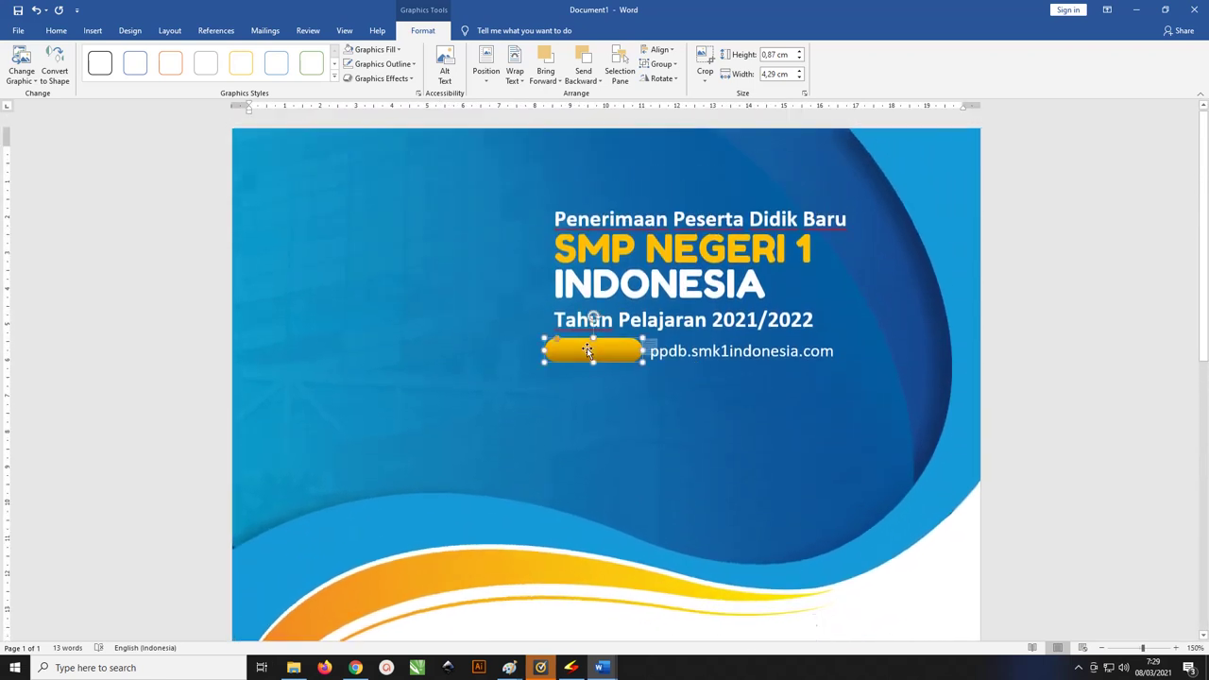
click(587, 350)
click(422, 30)
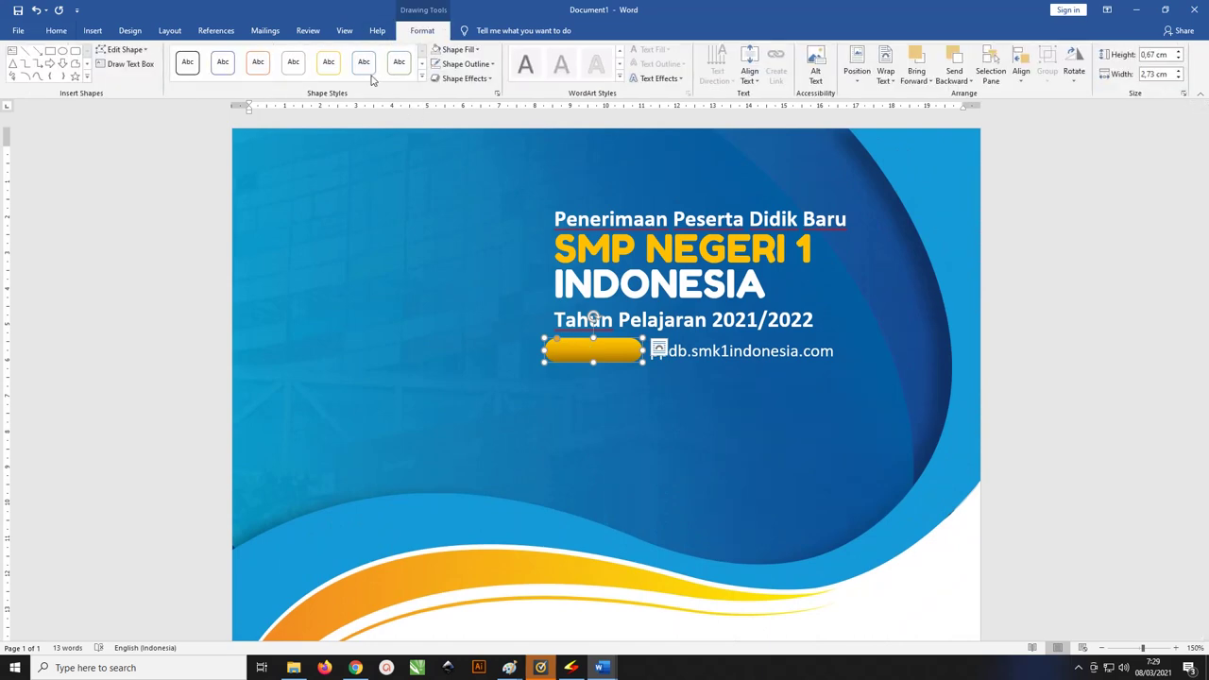
click(56, 30)
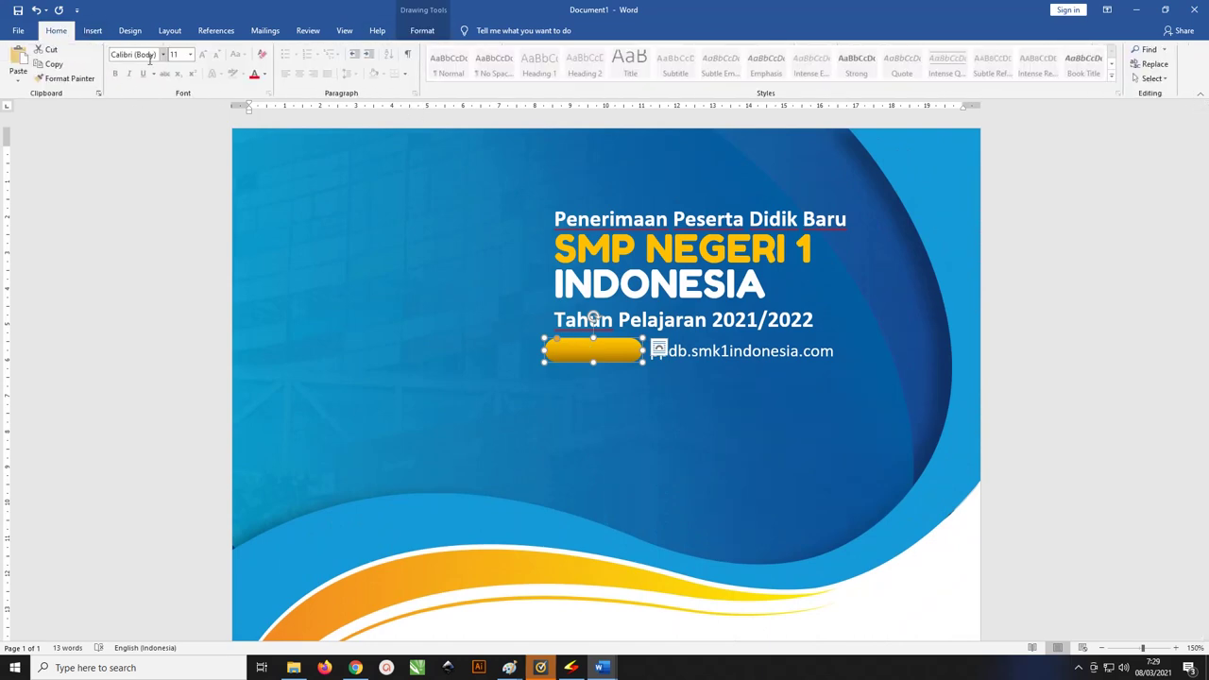
click(422, 30)
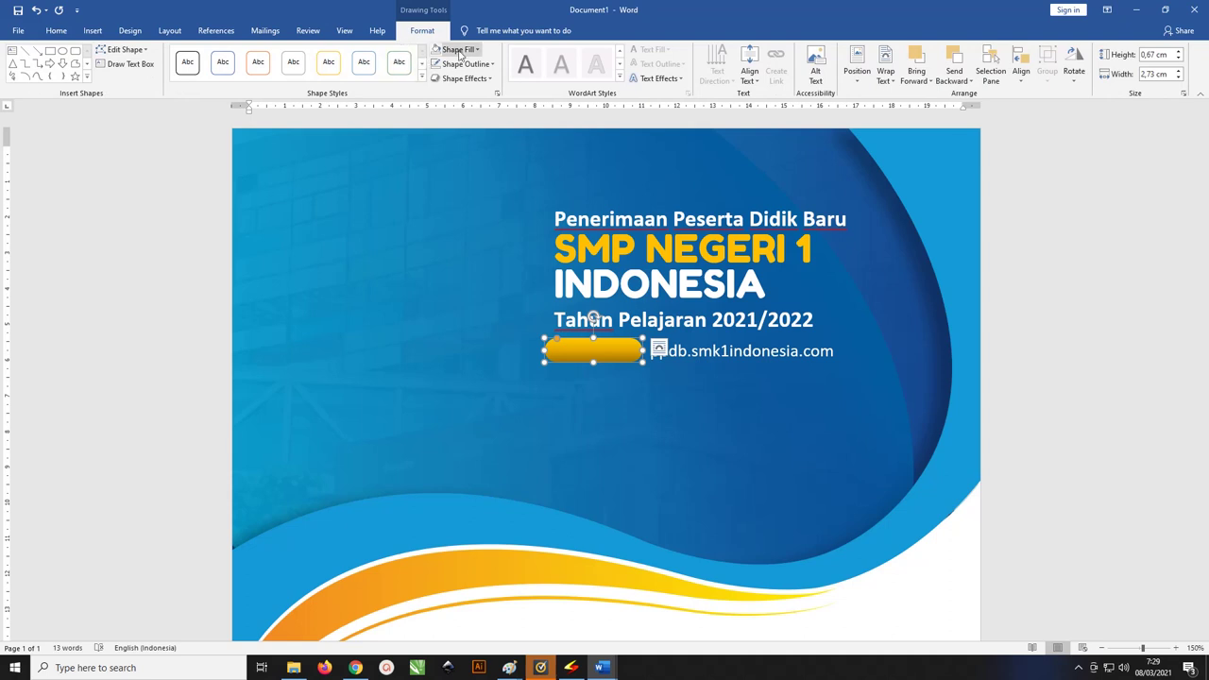
click(459, 50)
click(466, 148)
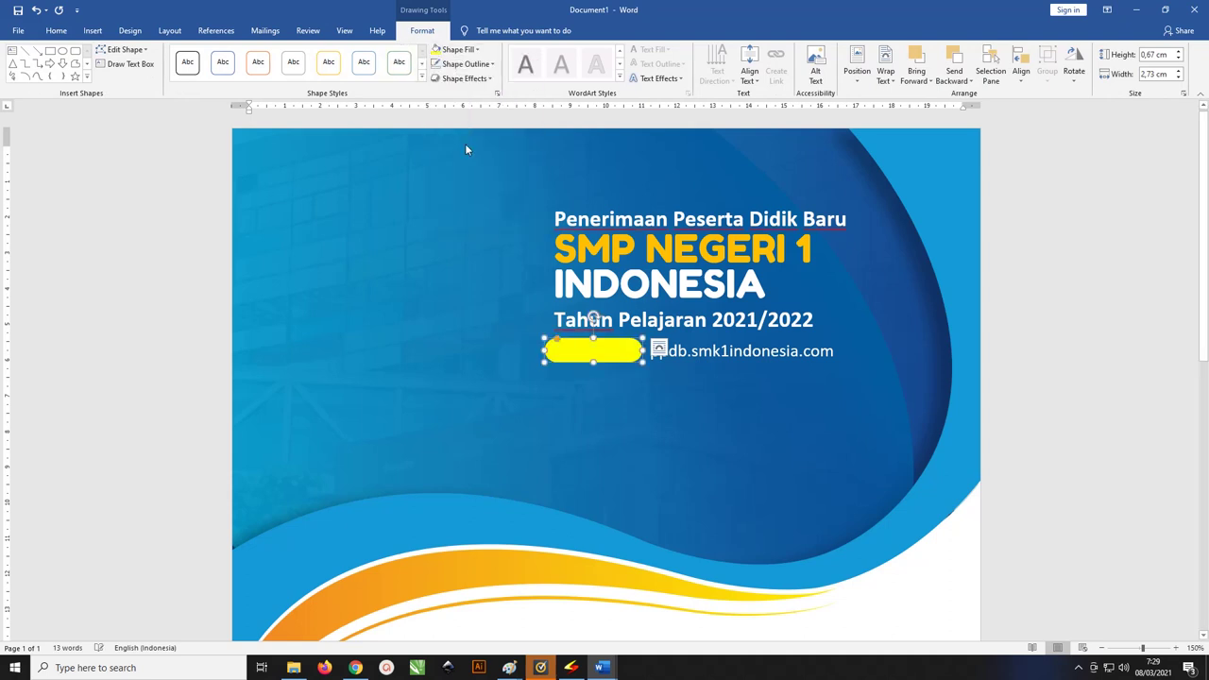
click(459, 49)
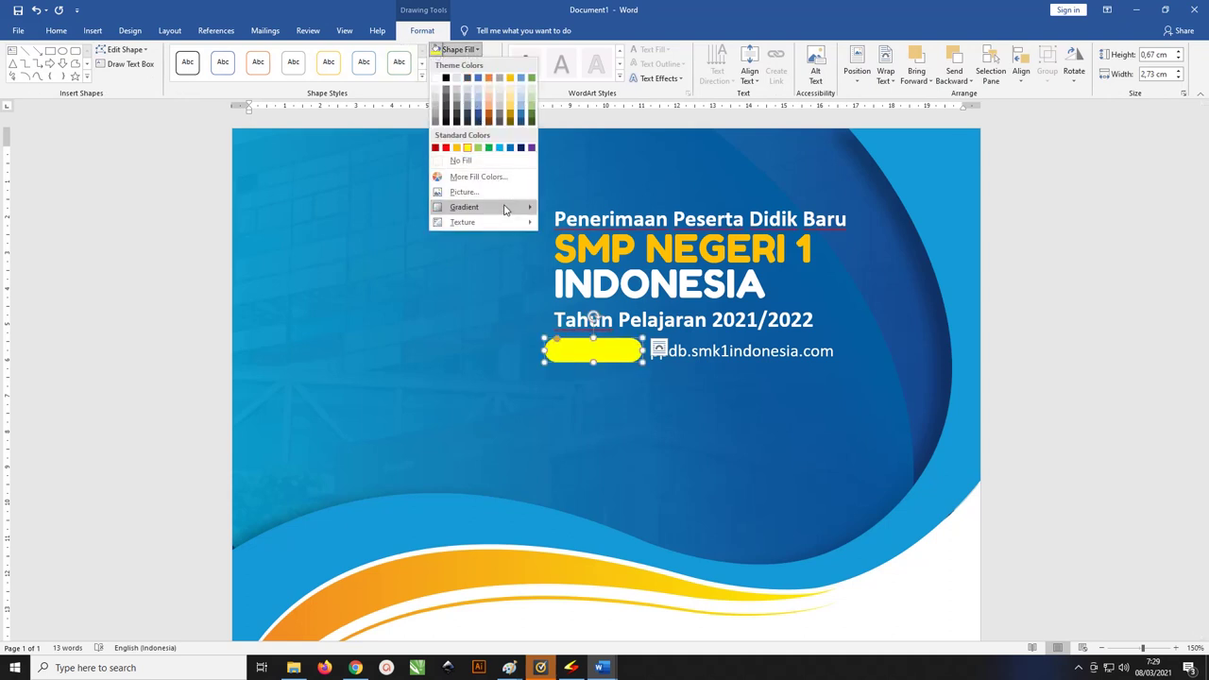
click(580, 423)
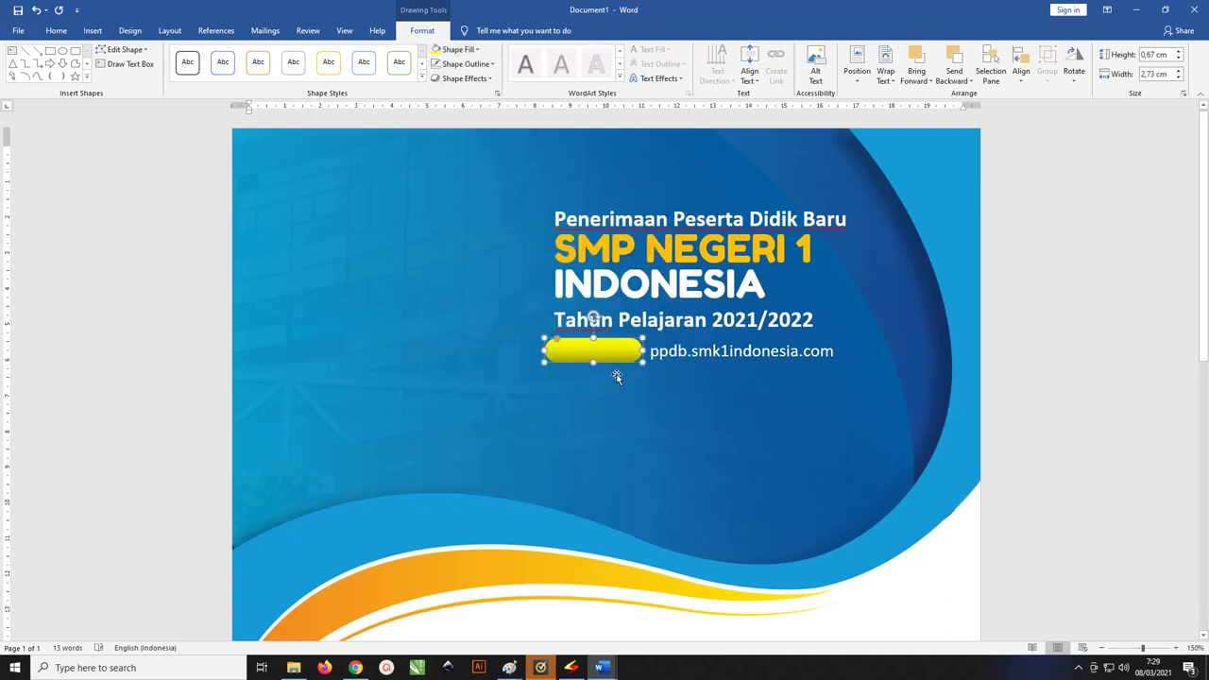
scroll(614, 378, down, 2)
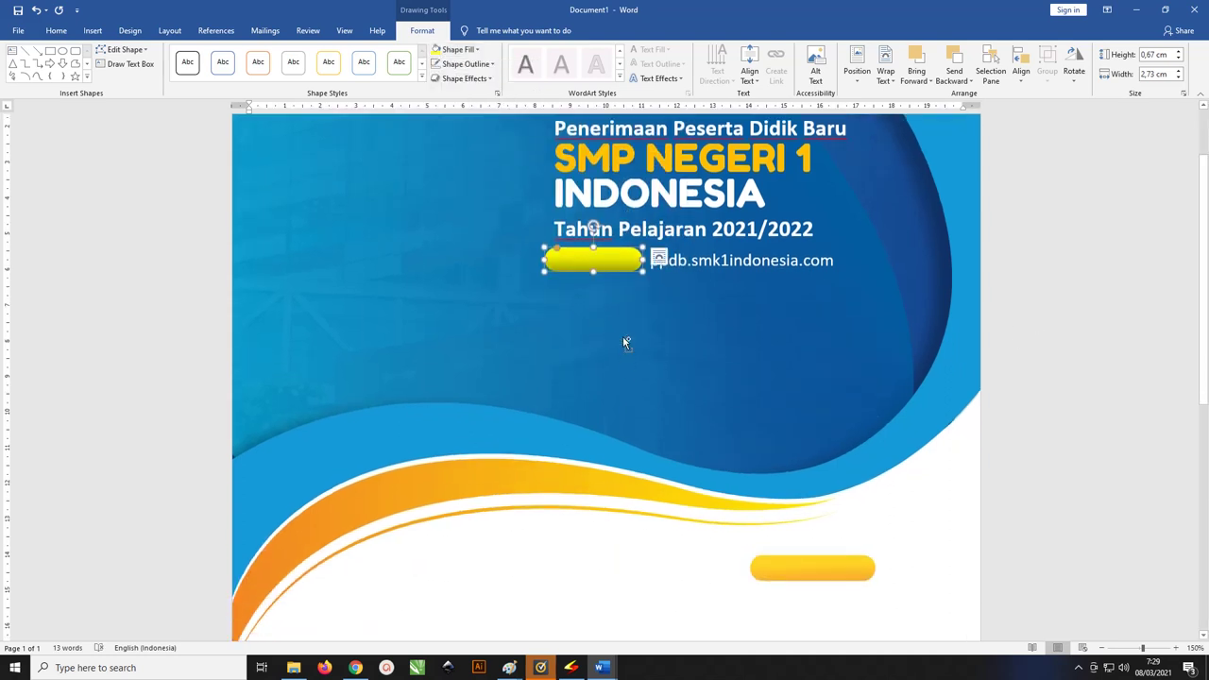
key(ctrl+y)
click(1058, 245)
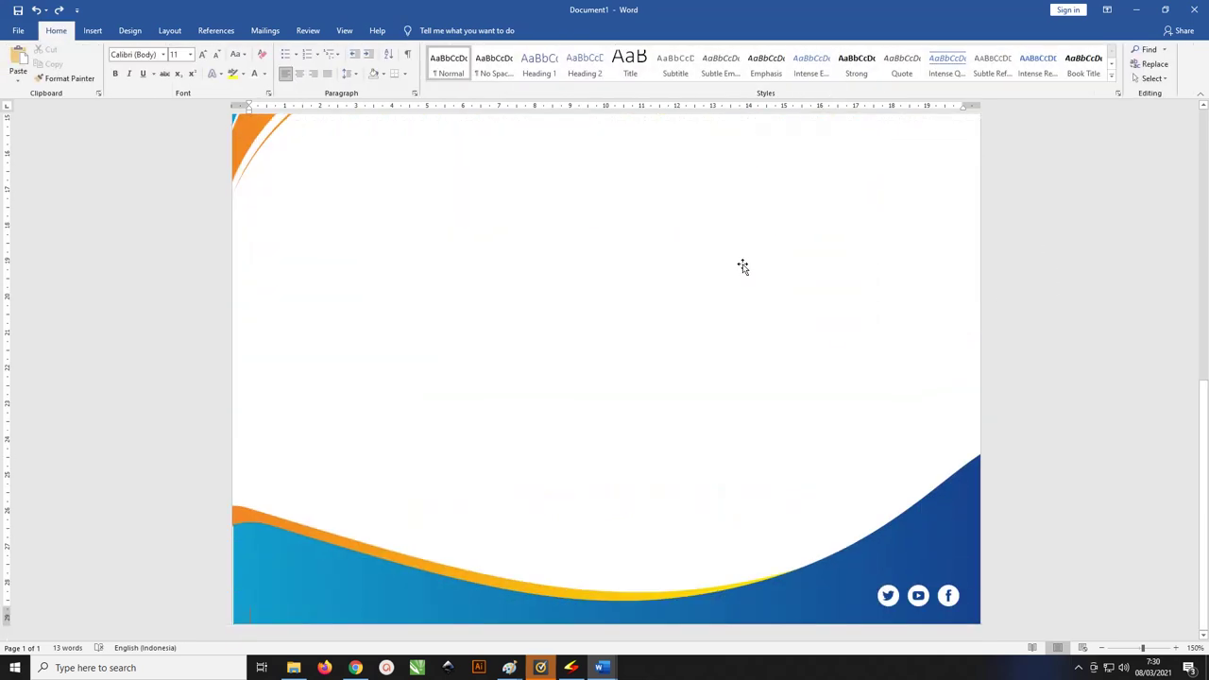
scroll(756, 311, up, 5)
scroll(765, 304, up, 3)
Step: Bring the title text box in front of the yellow button
click(673, 333)
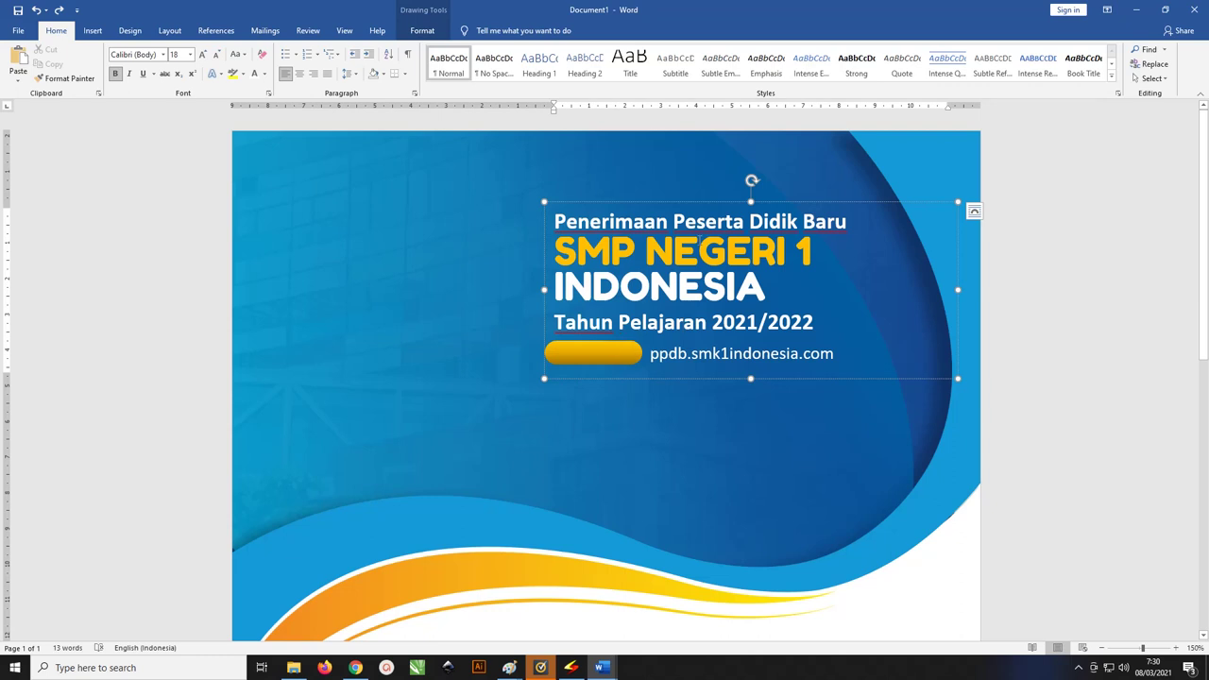
click(679, 203)
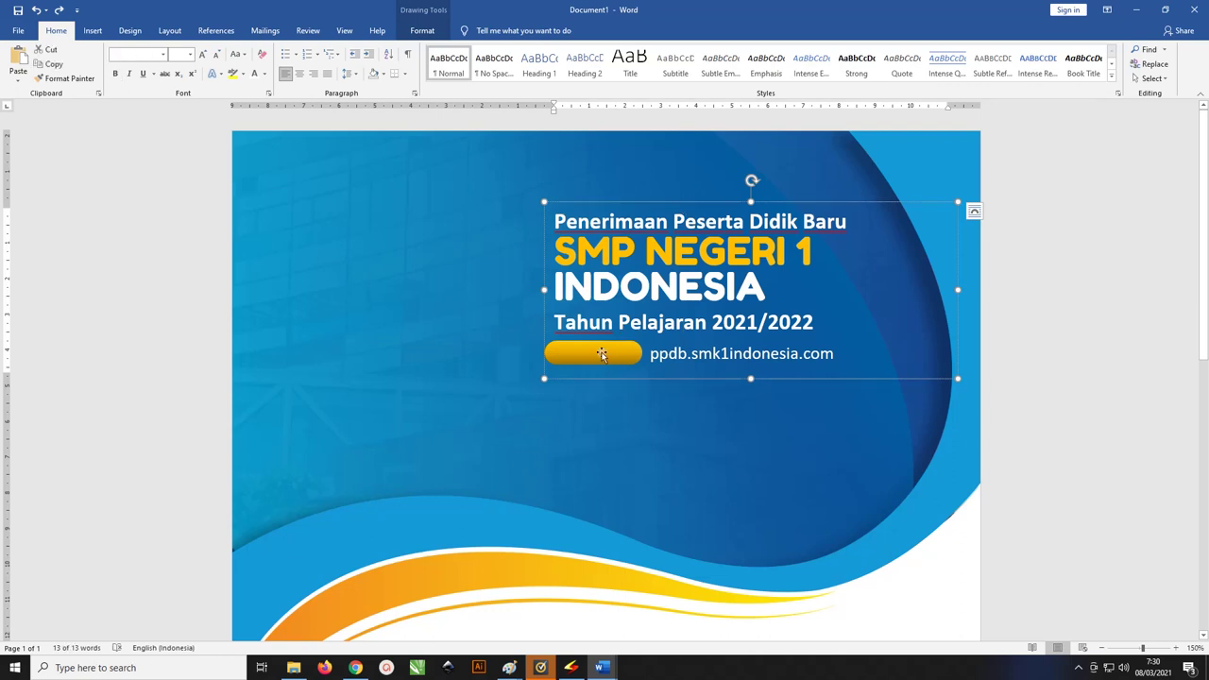
right_click(668, 200)
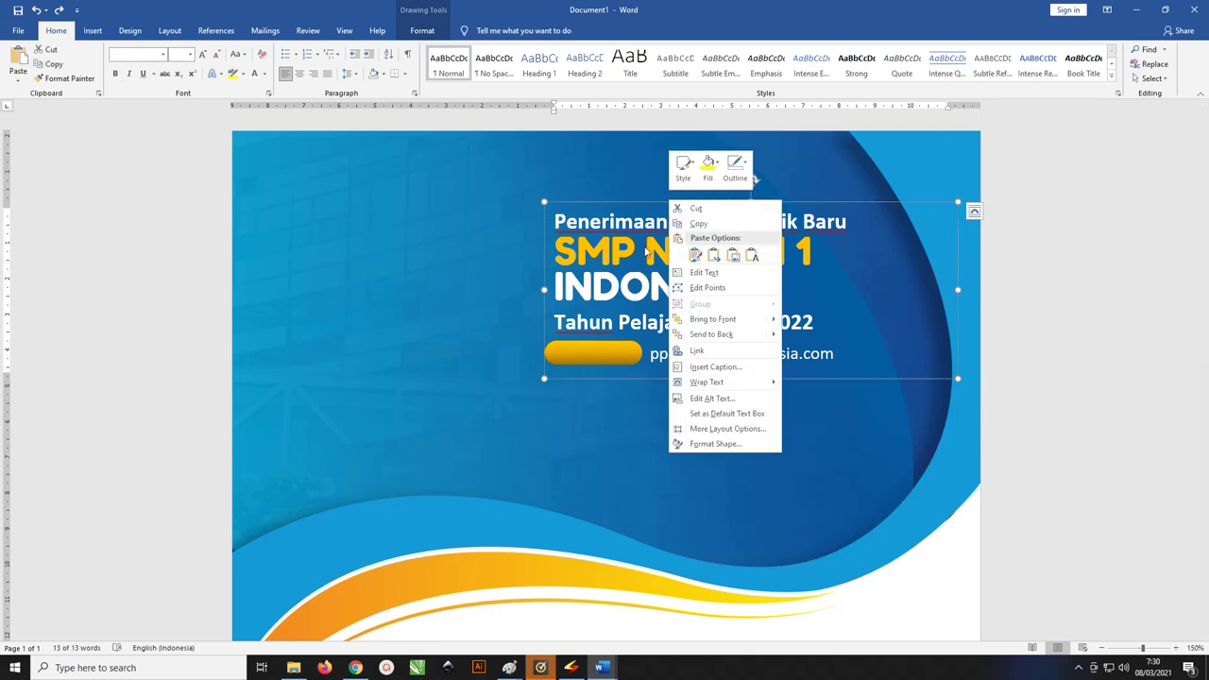
click(736, 324)
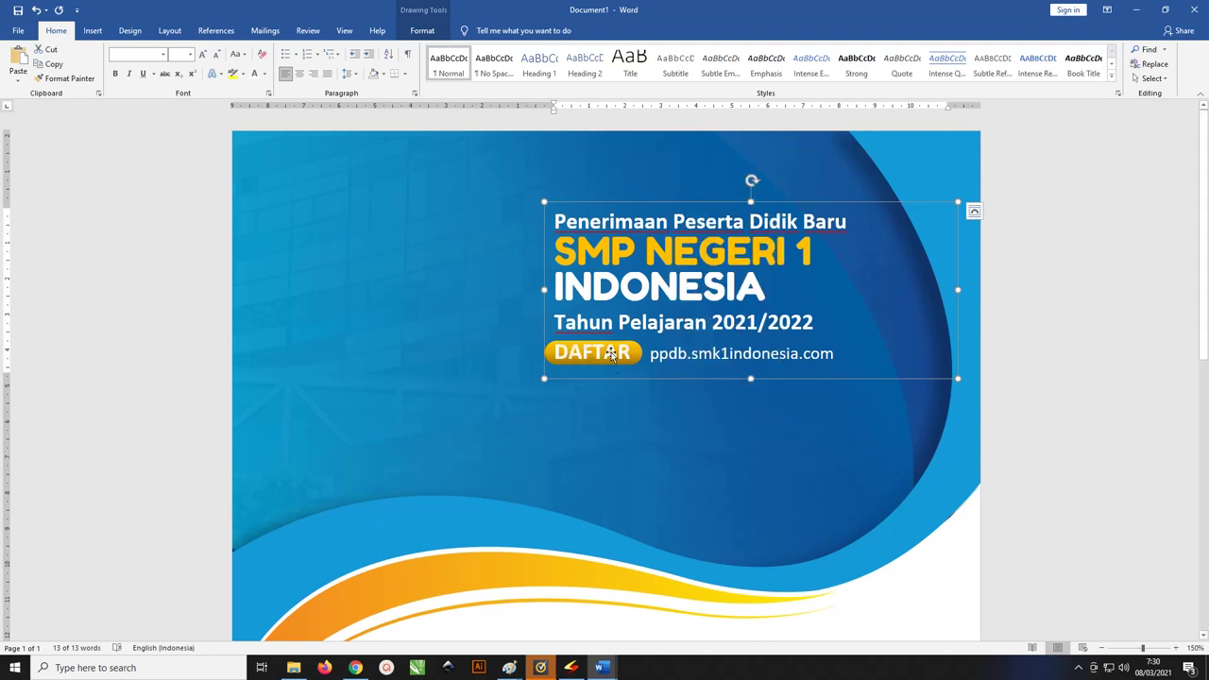
Step: Restyle the button word as black 15 pt 'Daftar'
drag(631, 354, 537, 355)
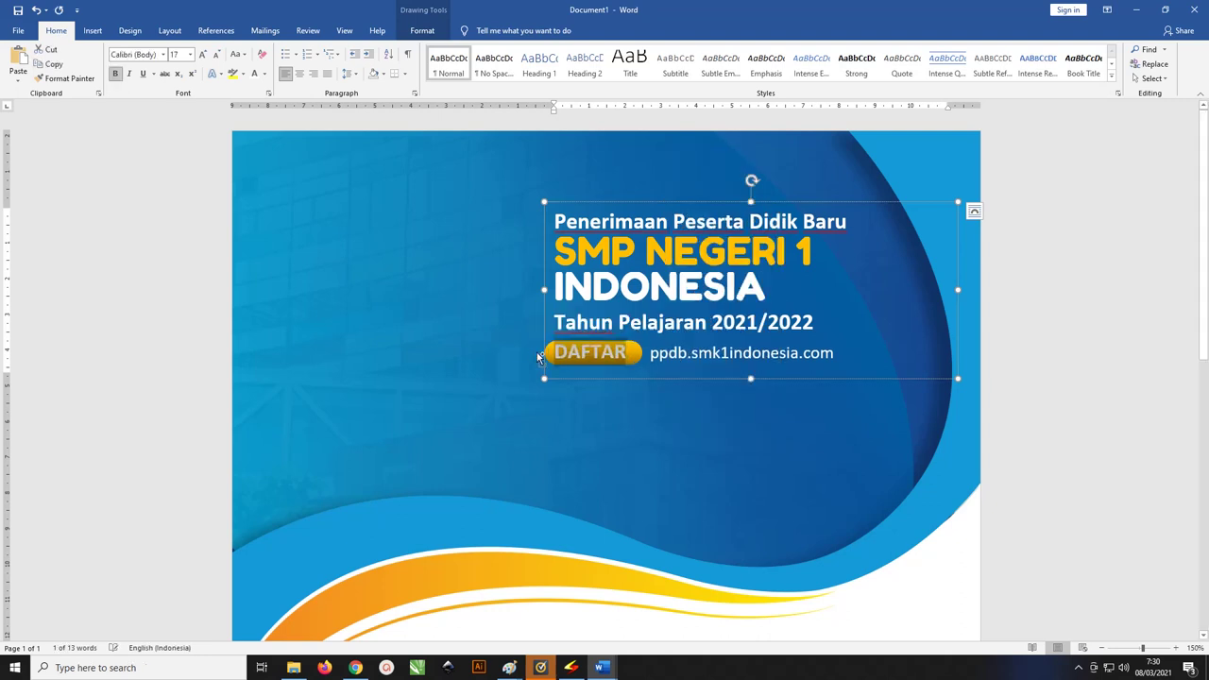
key(ctrl+bracketleft)
key(ctrl+bracketleft)
key(ctrl+bracketleft)
key(ctrl+bracketleft)
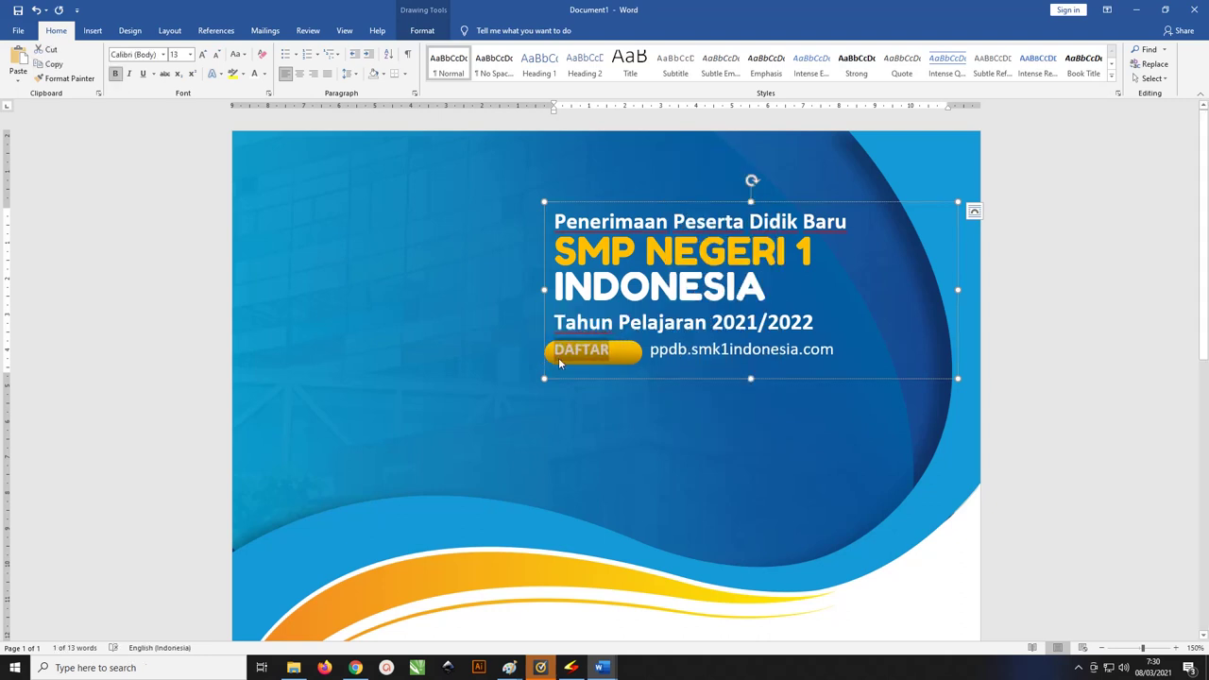
key(Left)
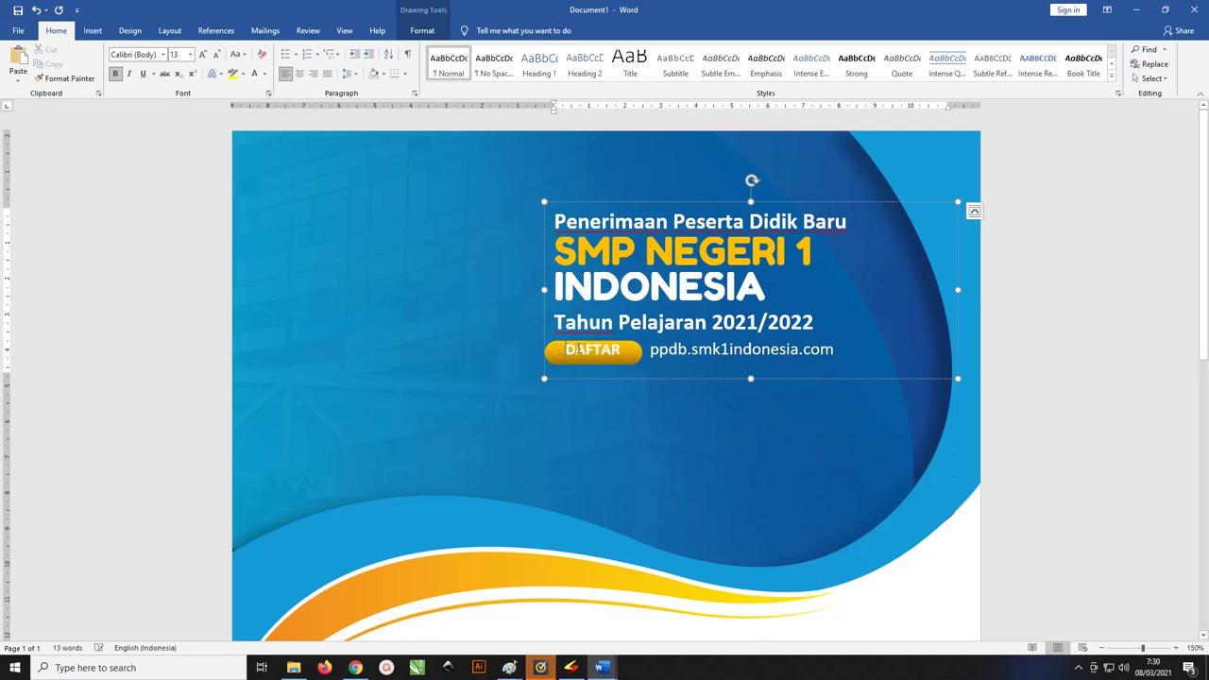
double_click(620, 350)
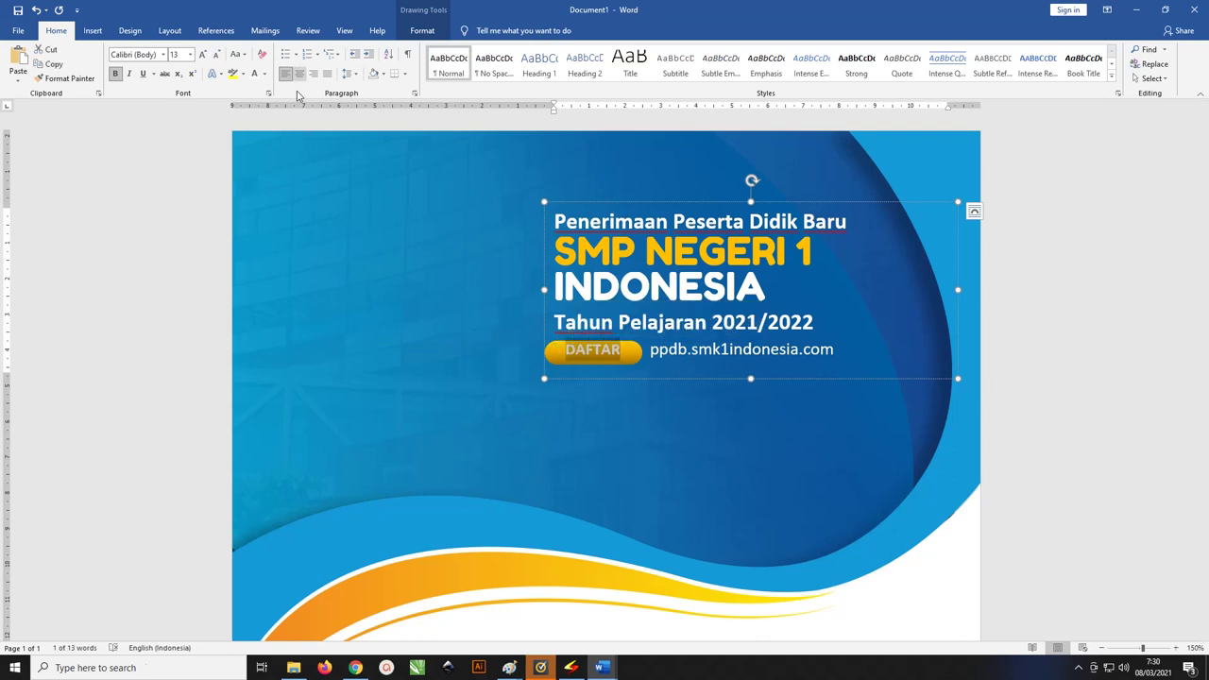
key(shift+F3)
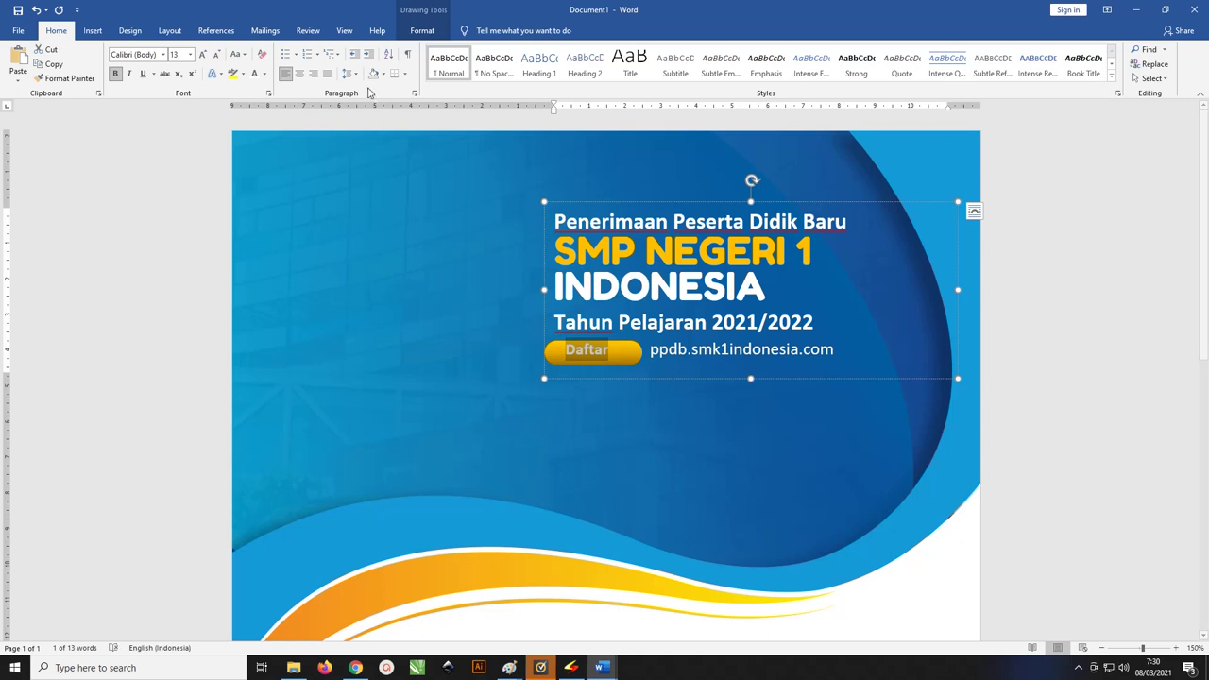
click(264, 73)
click(257, 90)
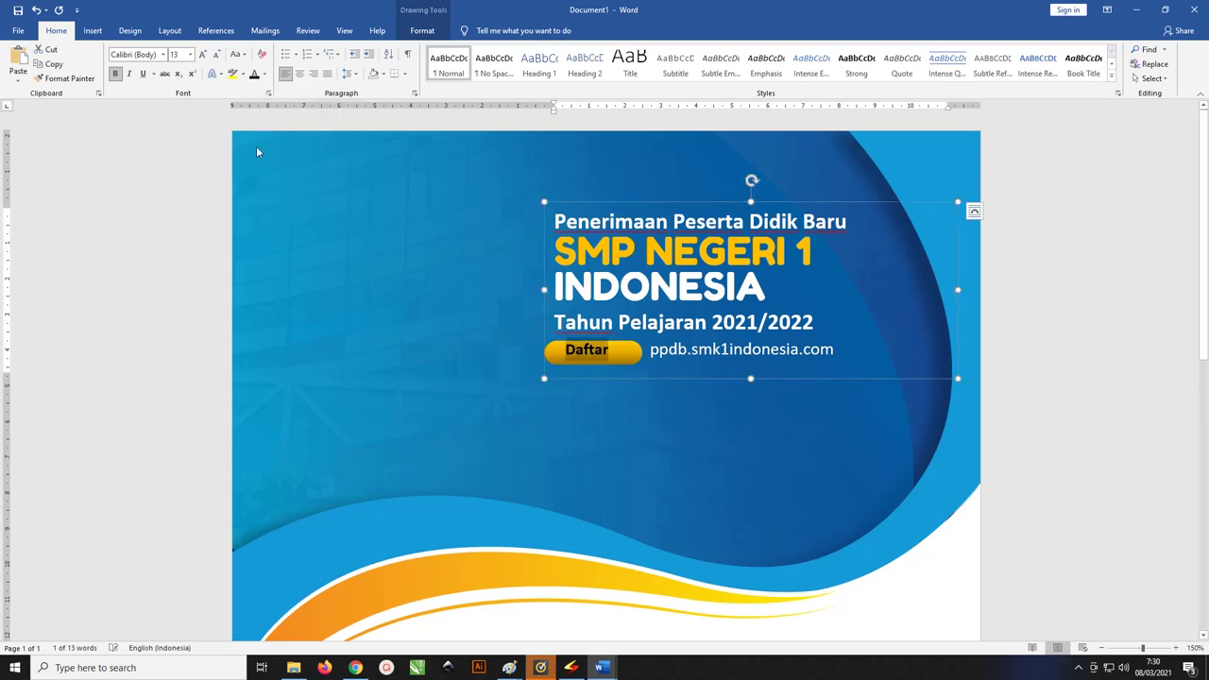
key(ctrl+bracketright)
key(ctrl+bracketright)
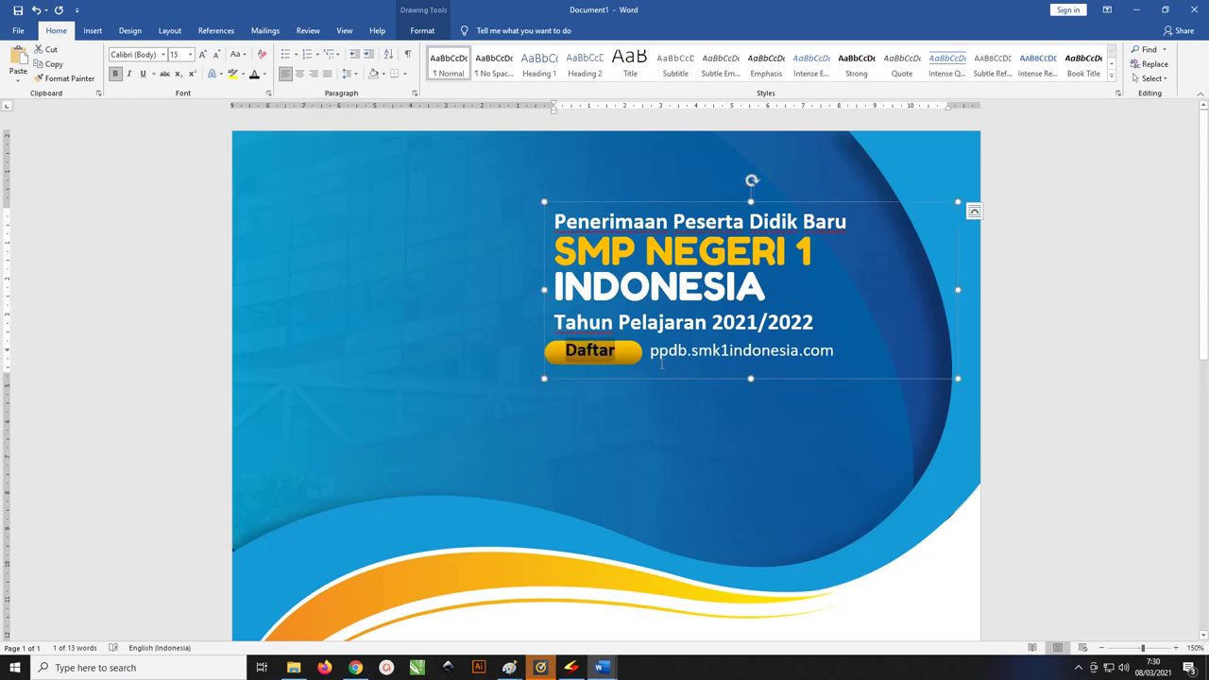
key(shift+F3)
key(ctrl+z)
click(1052, 292)
Step: Make the title text box narrower from its right edge
scroll(925, 305, down, 5)
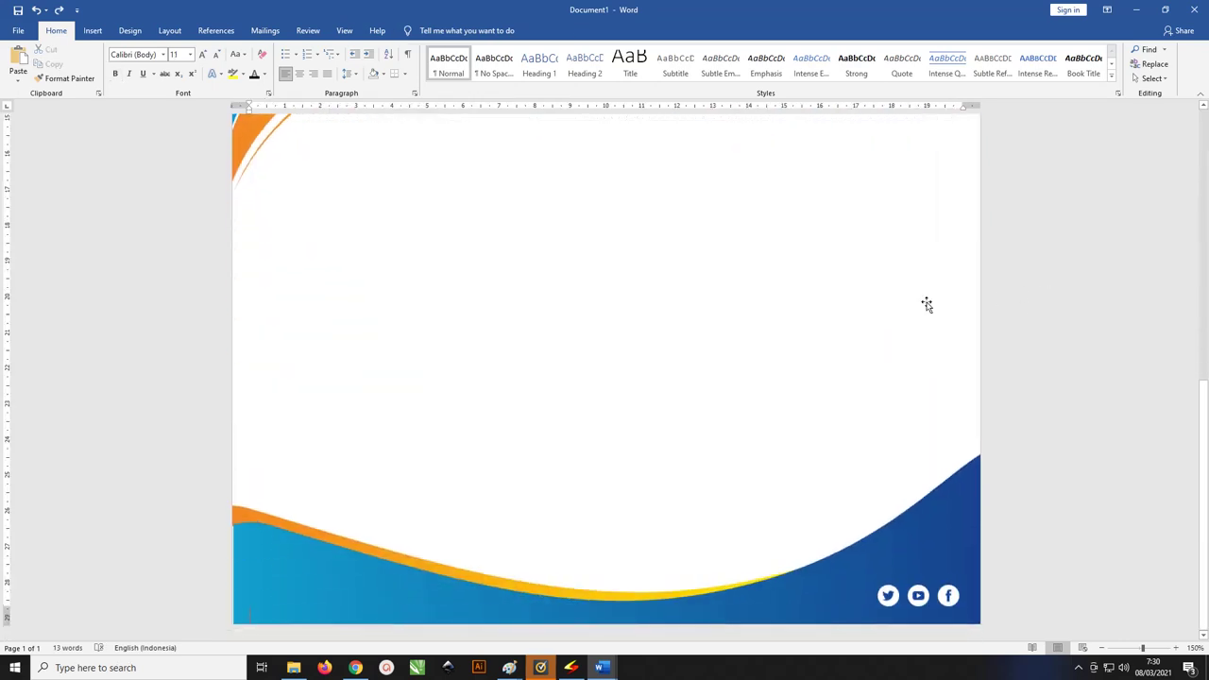
scroll(784, 299, up, 3)
scroll(784, 303, up, 3)
scroll(785, 304, up, 3)
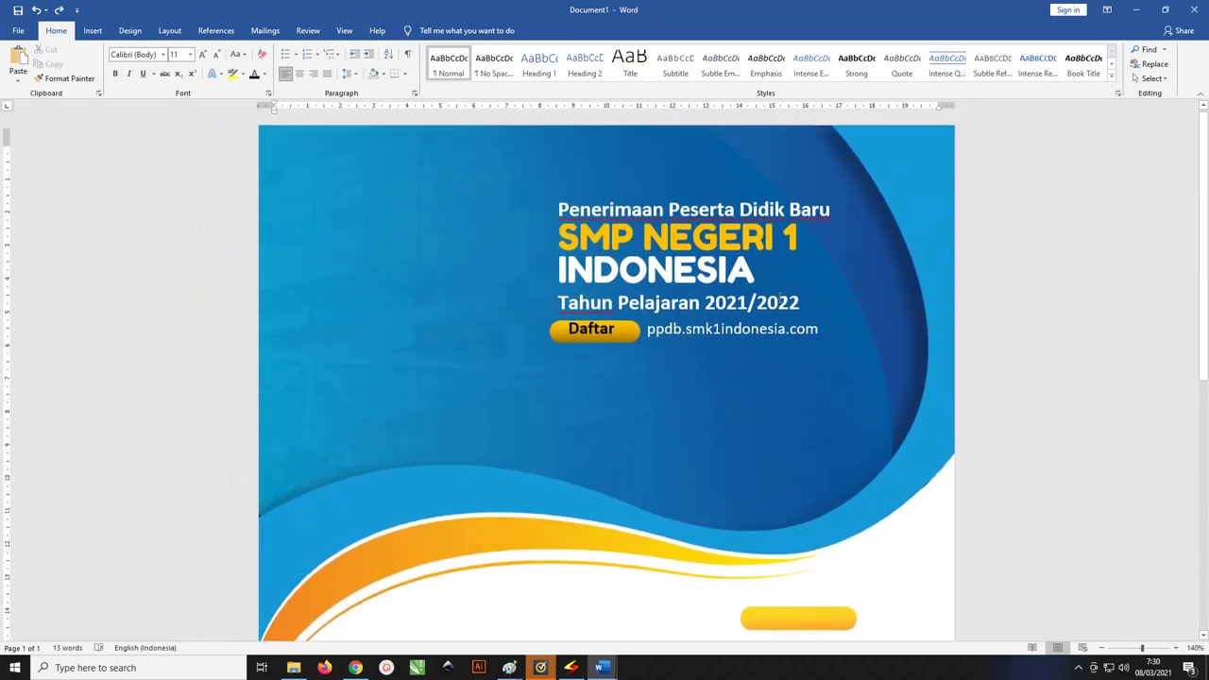
click(601, 332)
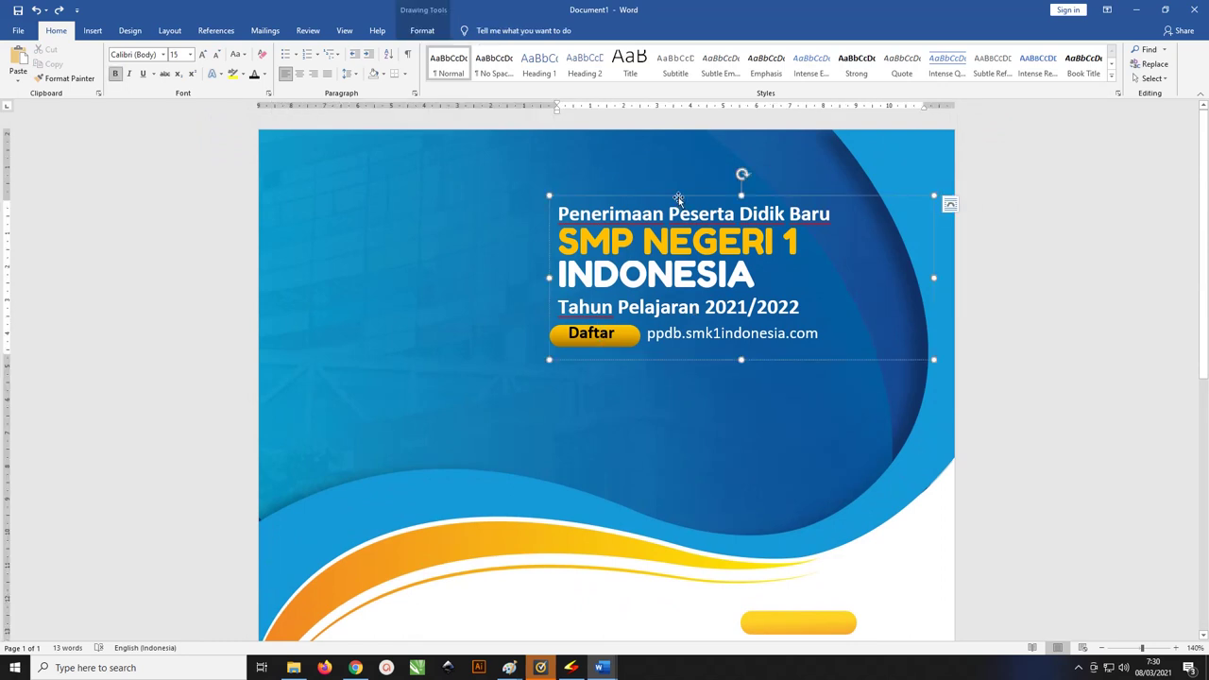
drag(679, 197, 677, 198)
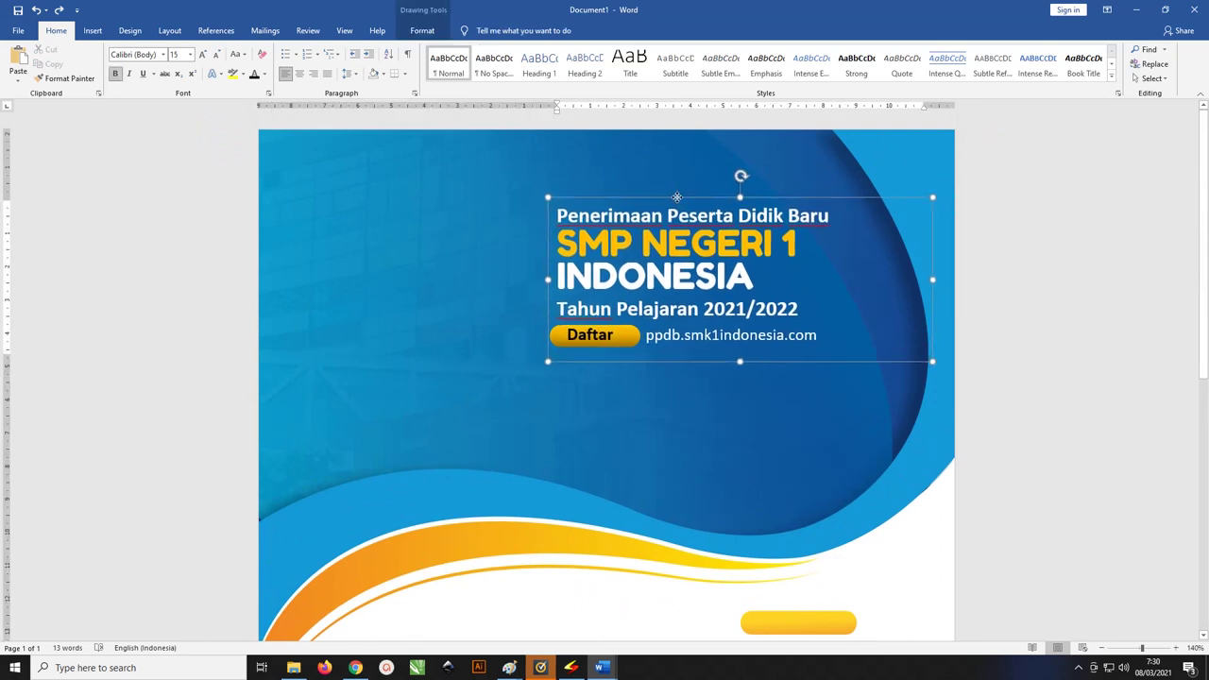
click(676, 196)
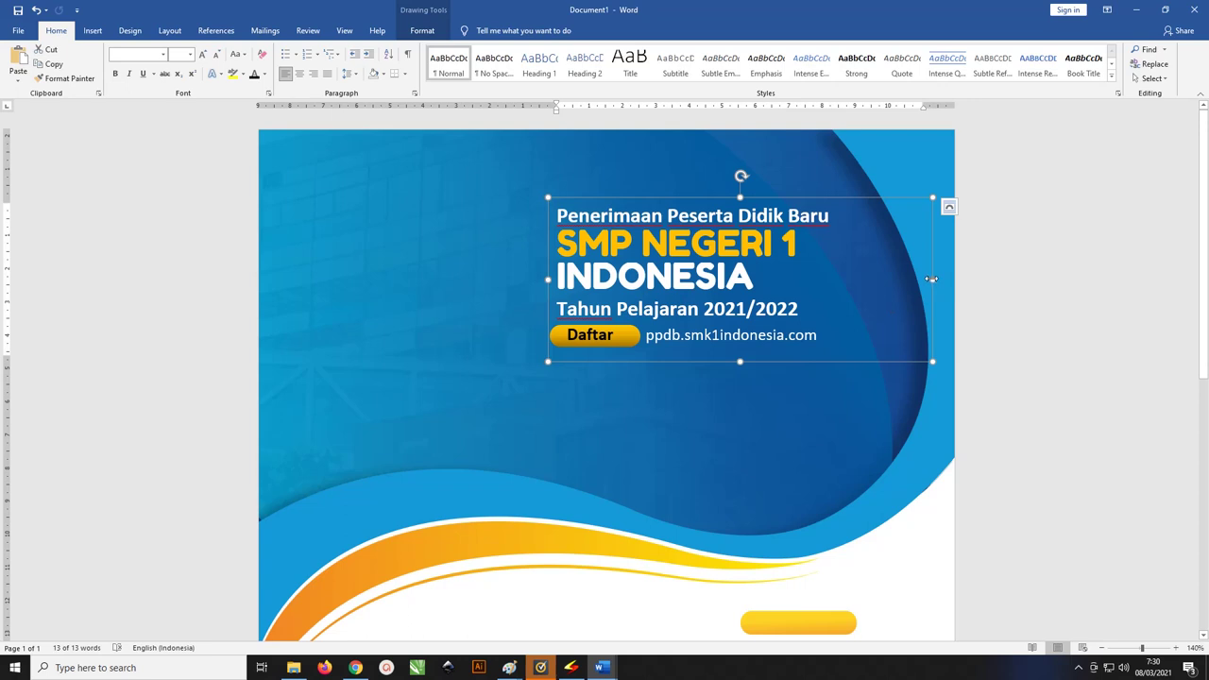
drag(932, 278, 867, 280)
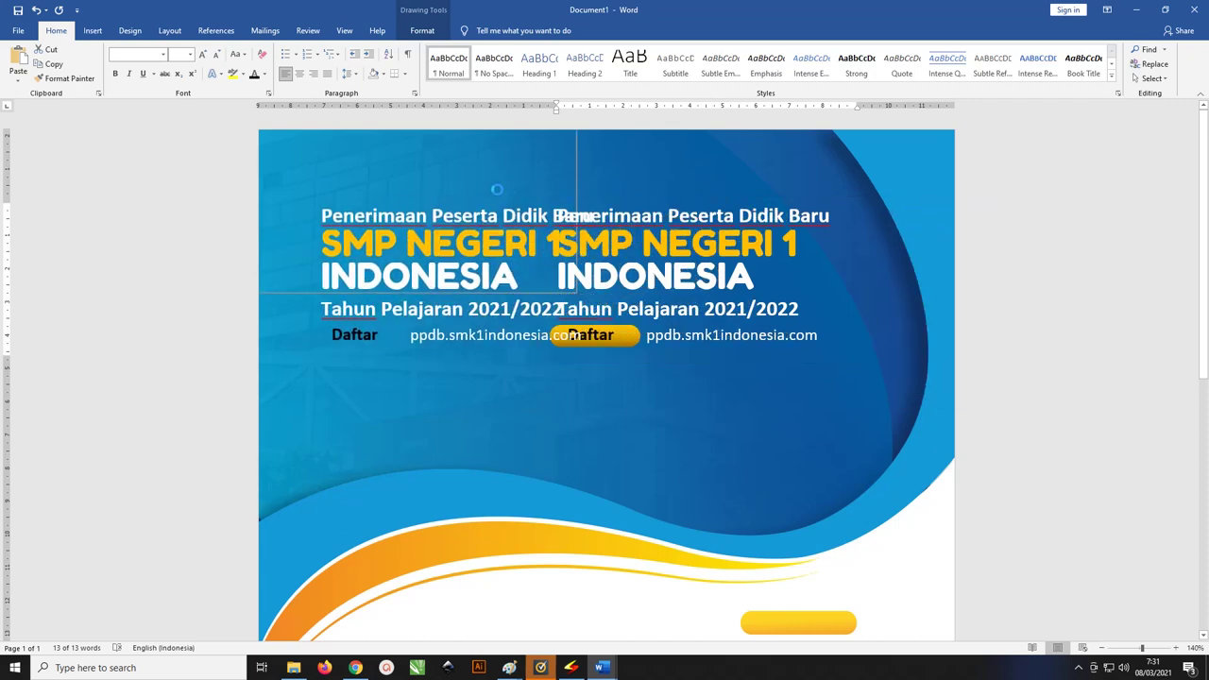
drag(743, 203, 485, 203)
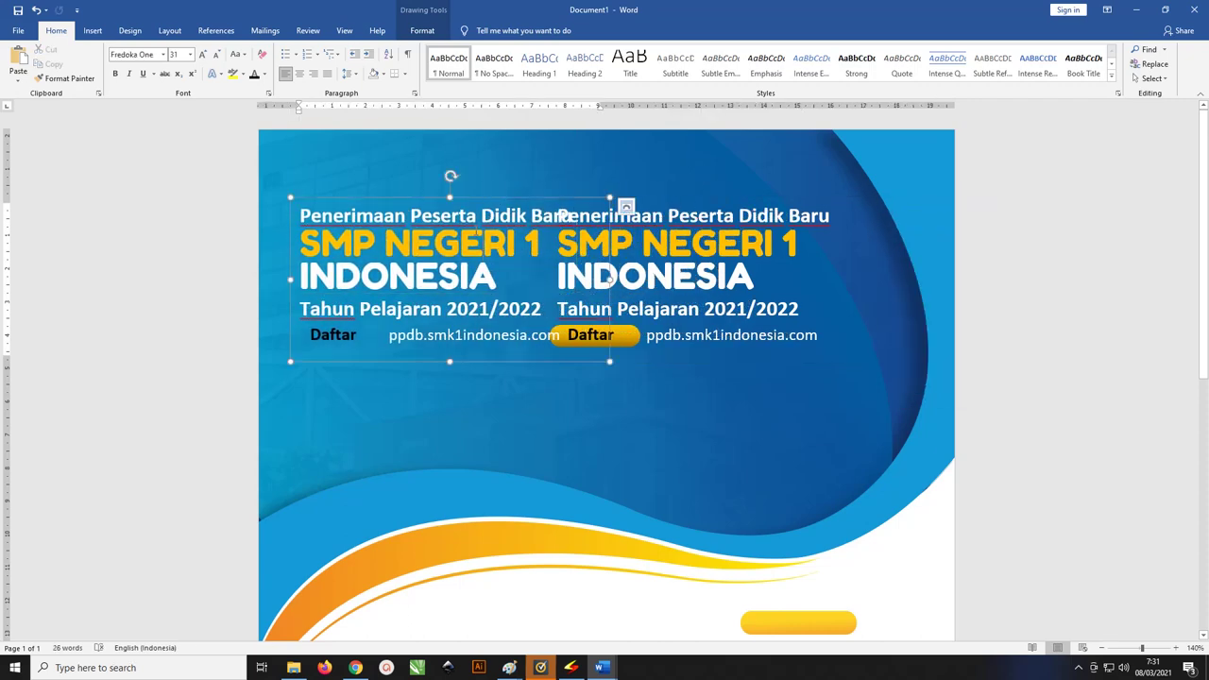
click(495, 219)
key(ctrl+a)
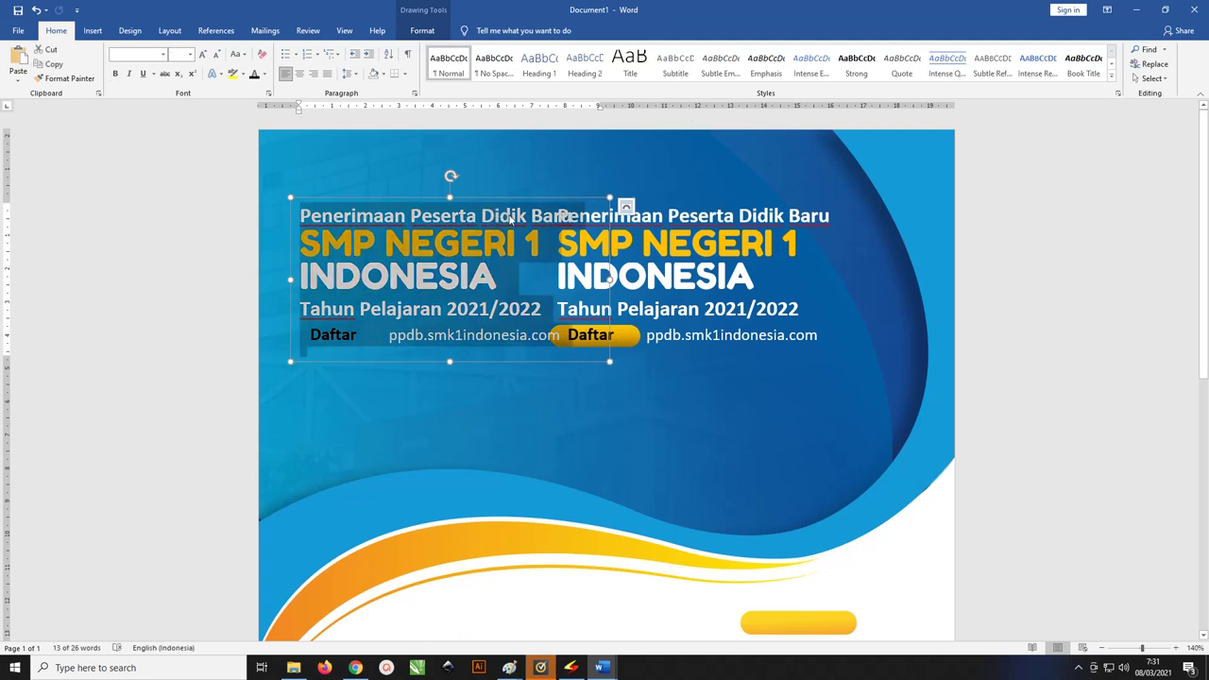
key(Delete)
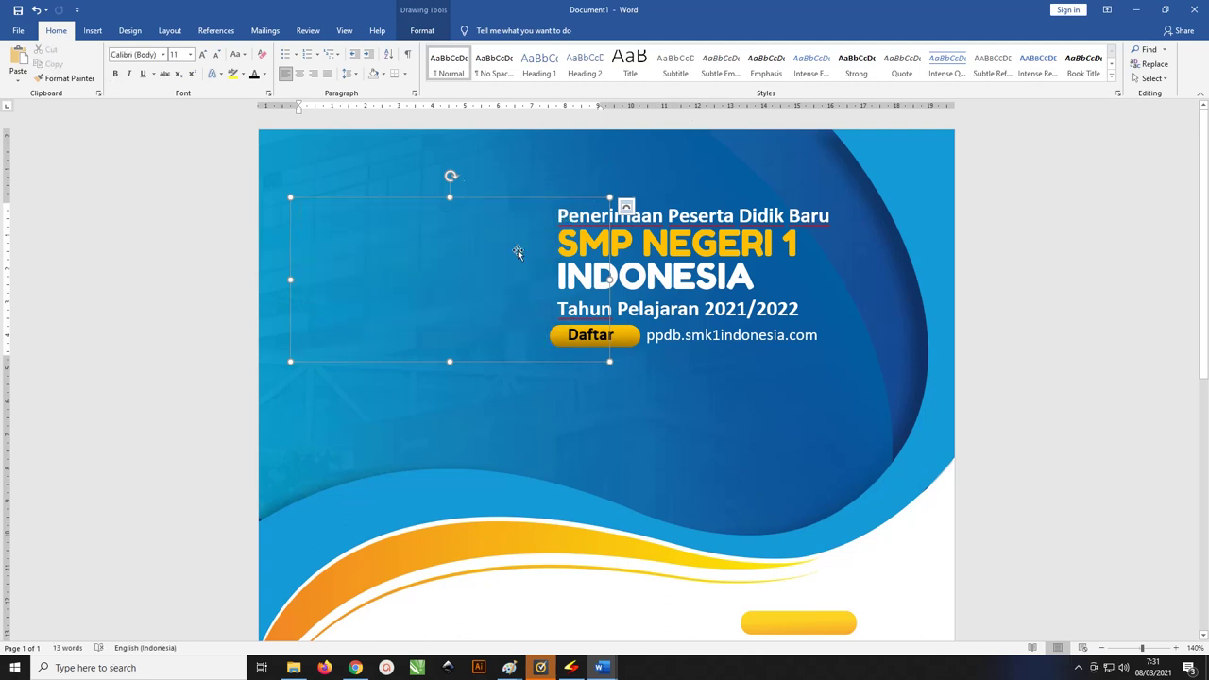
text(Logo Sekolah www.sekolah.sch.id)
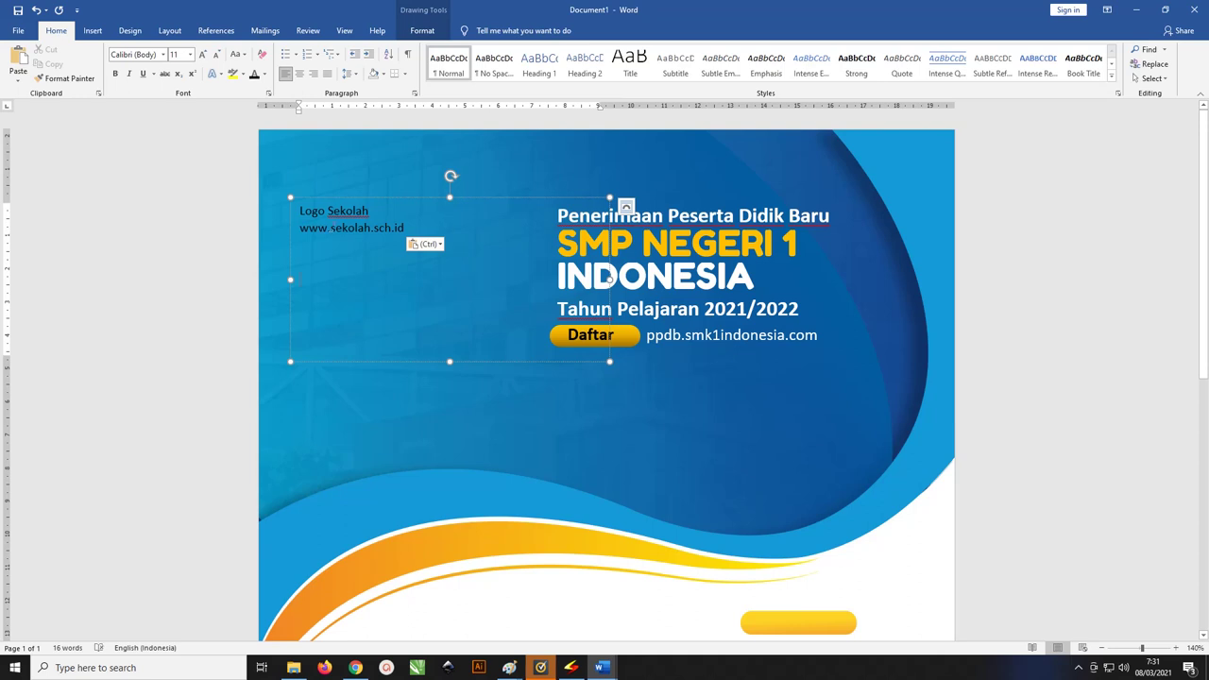
drag(370, 211, 300, 211)
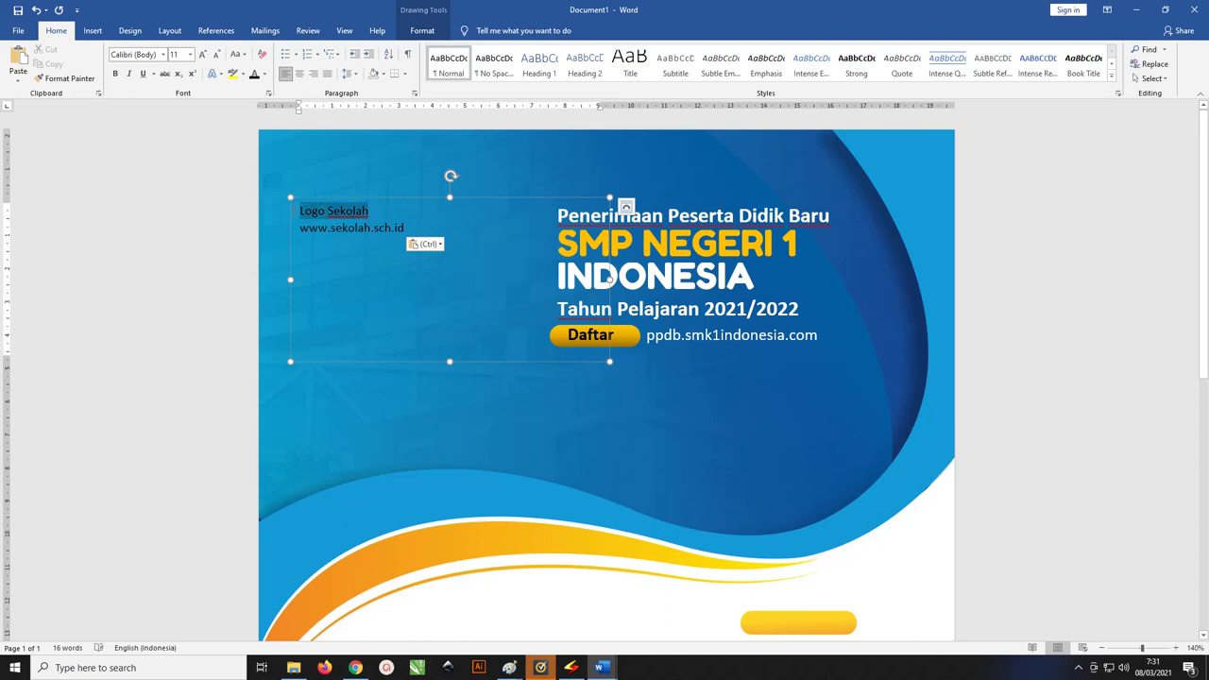
key(ctrl+b)
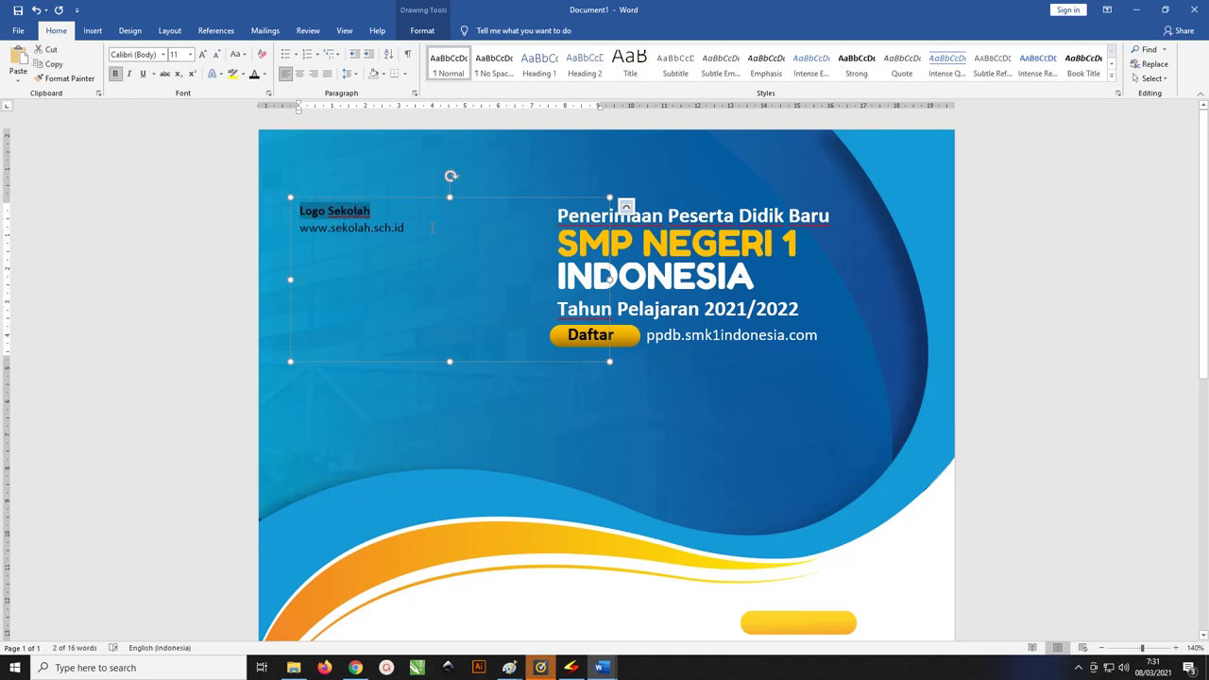
drag(432, 227, 287, 212)
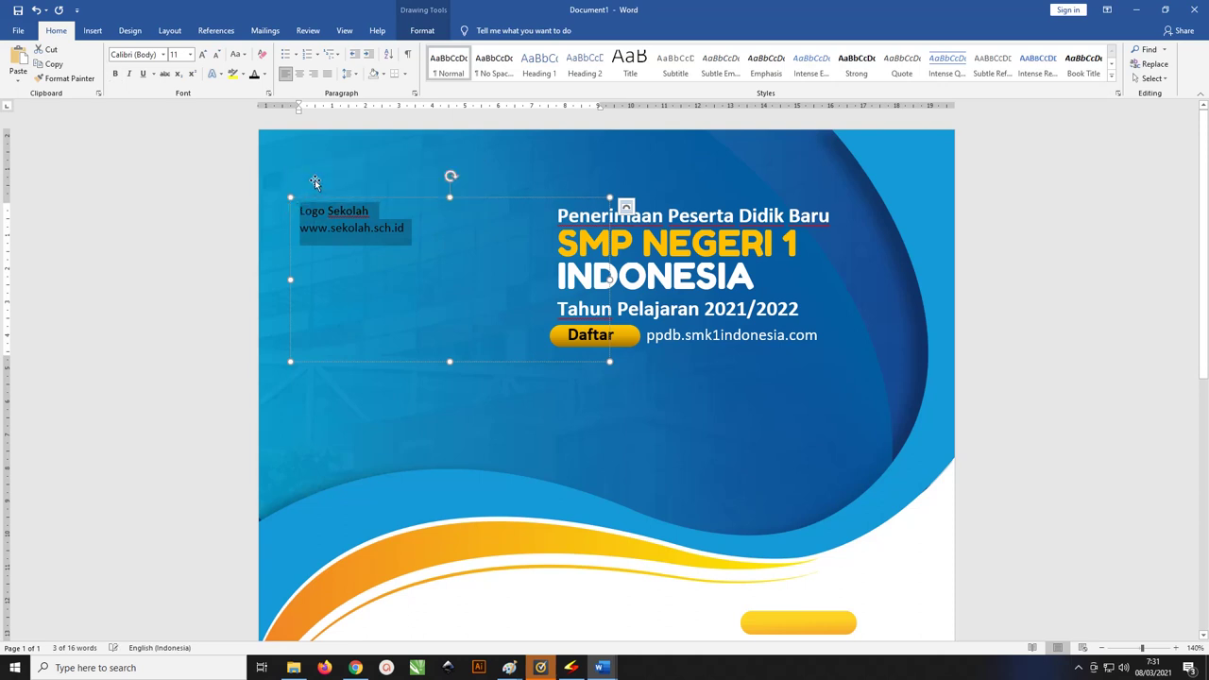
Step: Make the placeholder text white at 16 pt, with Logo Sekolah larger and bold
click(265, 74)
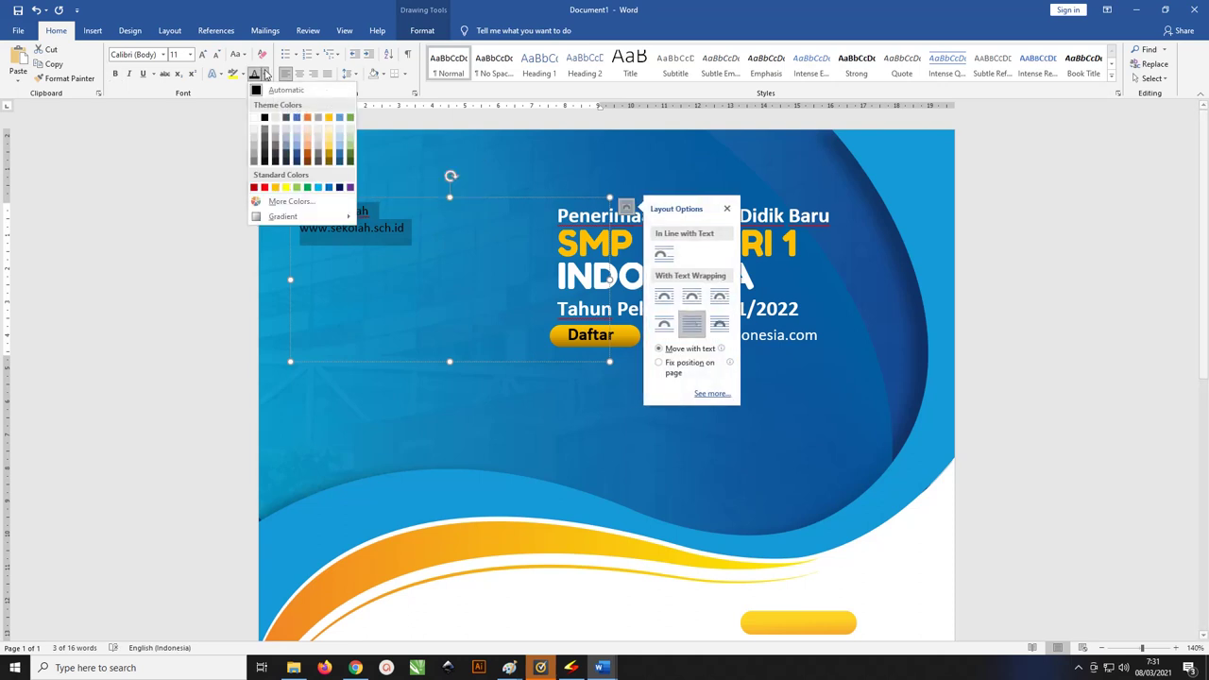
click(261, 117)
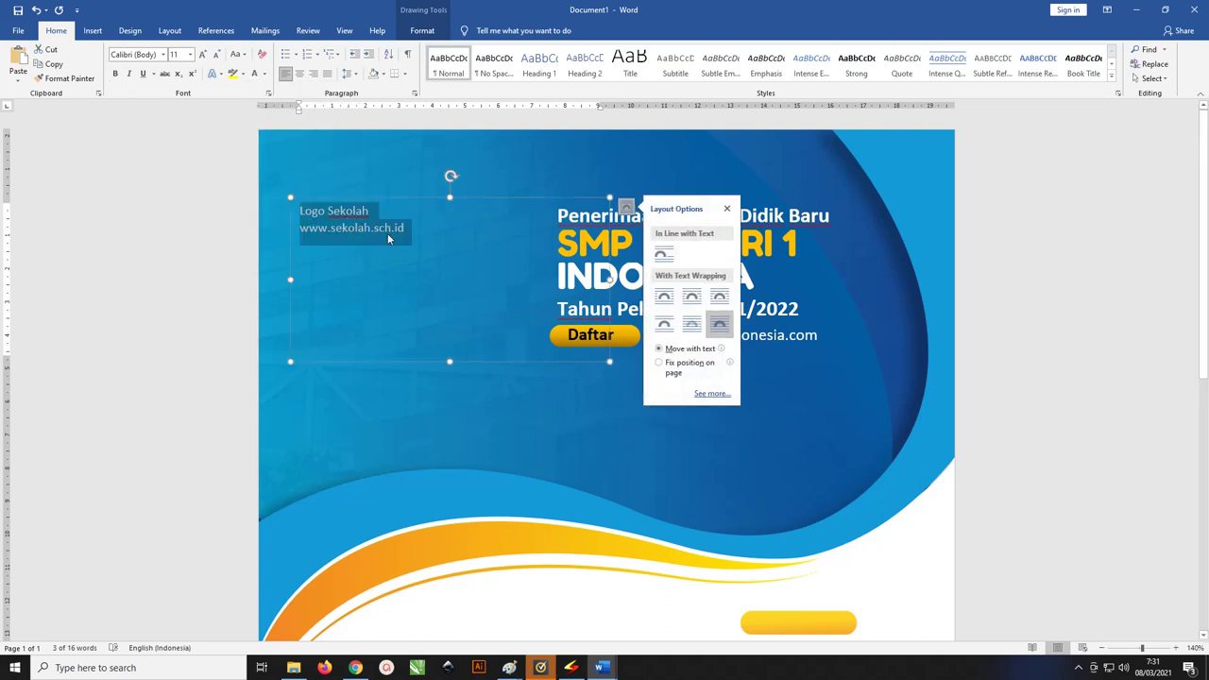
key(ctrl+bracketright)
key(ctrl+bracketright)
key(ctrl+bracketright)
key(ctrl+bracketright)
key(ctrl+bracketright)
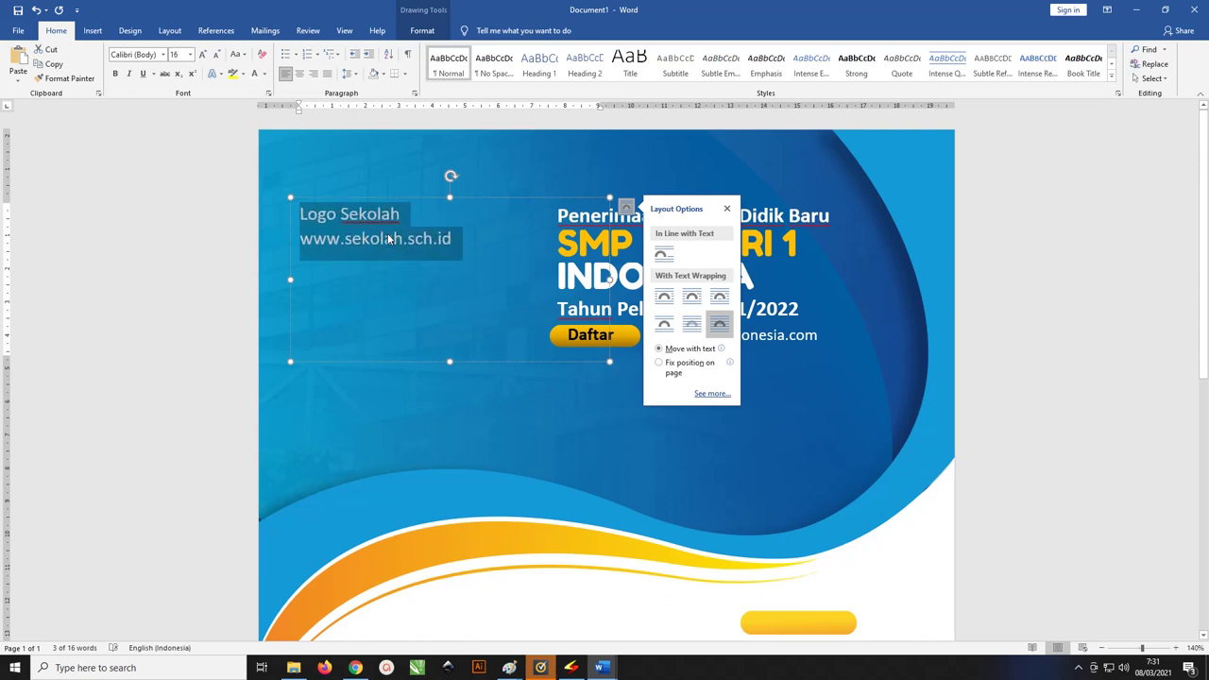
drag(401, 214, 256, 212)
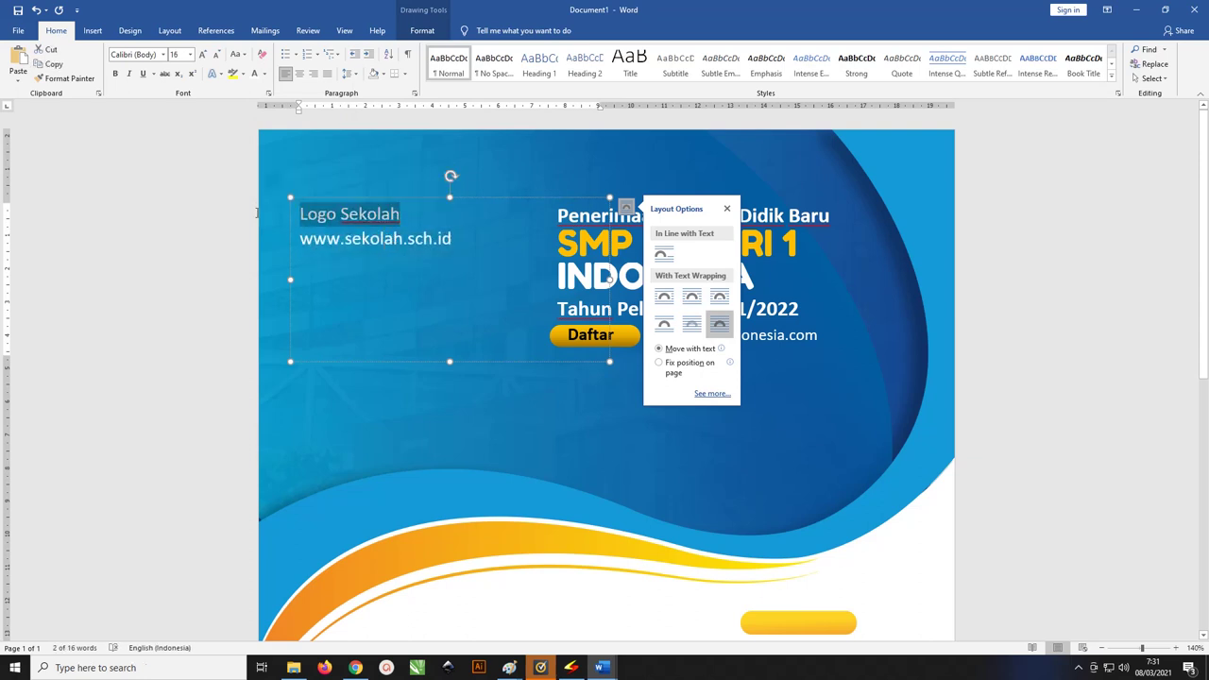
key(ctrl+bracketright)
key(ctrl+bracketright)
key(ctrl+bracketright)
key(ctrl+bracketright)
key(ctrl+bracketright)
key(ctrl+bracketright)
key(ctrl+bracketright)
key(ctrl+bracketright)
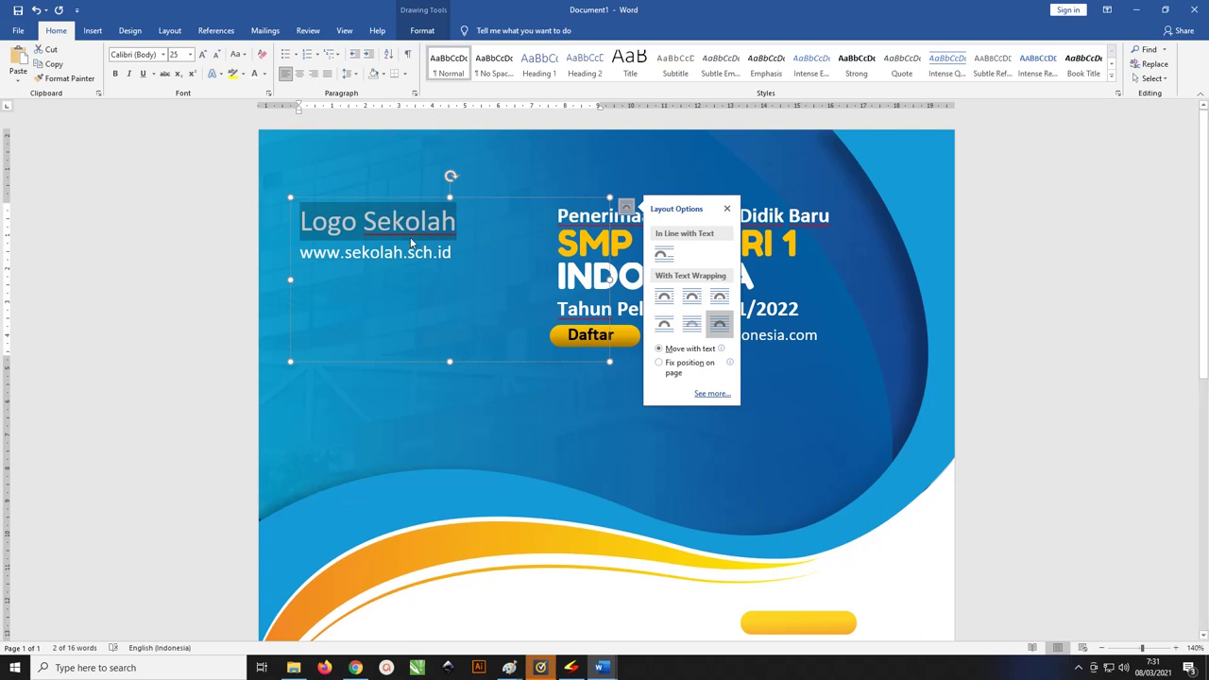
key(ctrl+b)
click(482, 261)
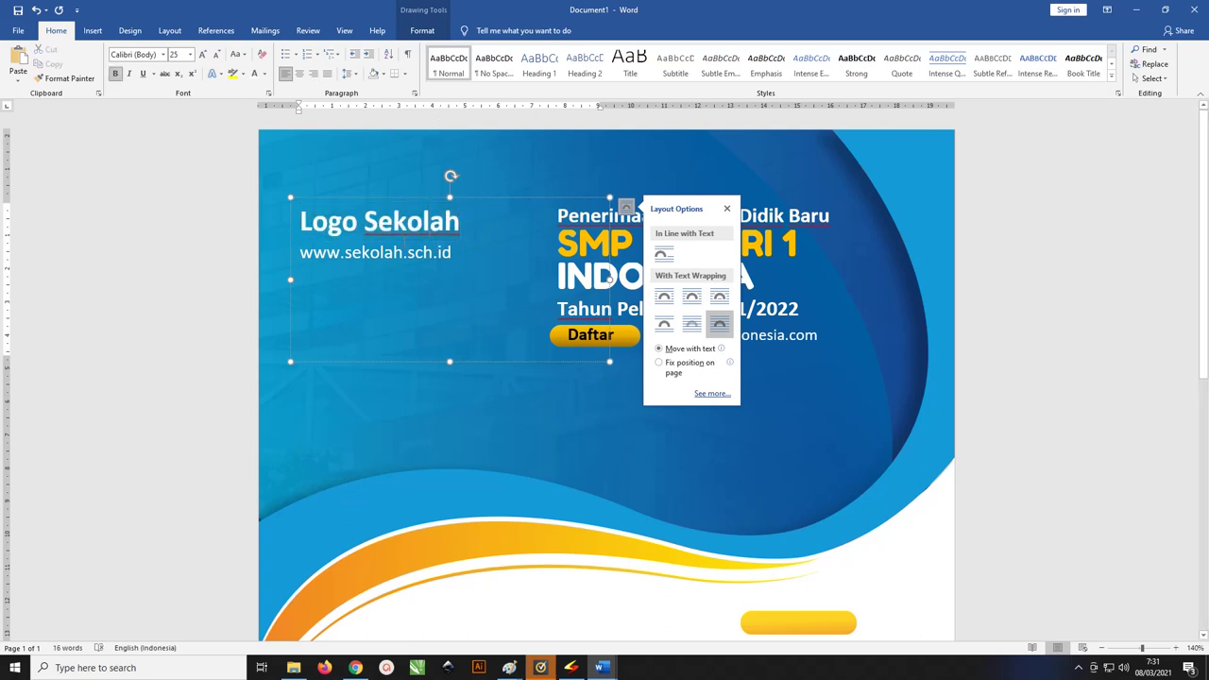
Step: Set the box's line spacing to Exactly in the Paragraph dialog
key(ctrl+a)
click(350, 74)
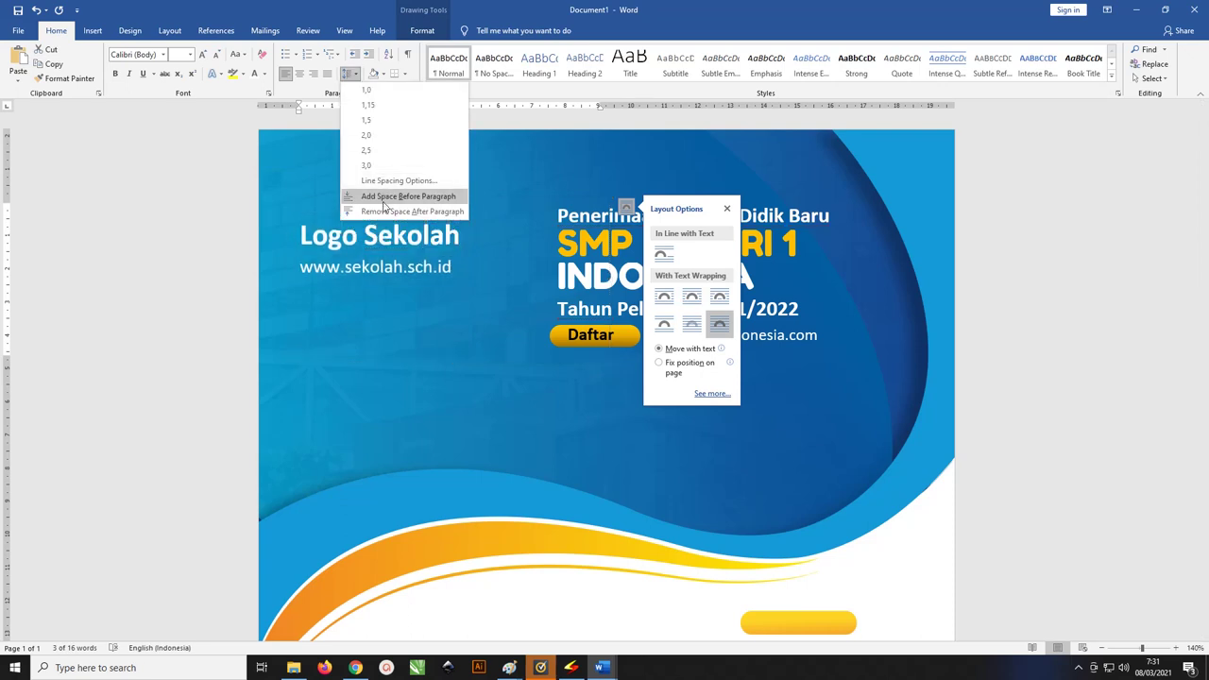
click(386, 97)
click(352, 74)
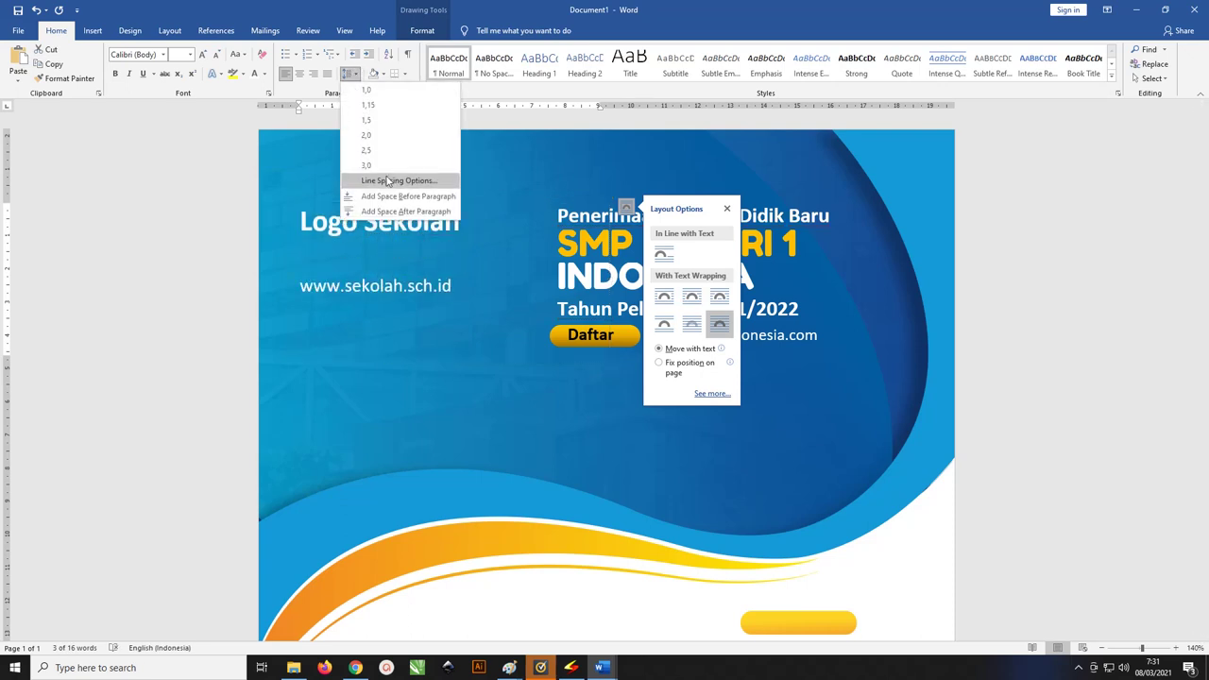
click(389, 179)
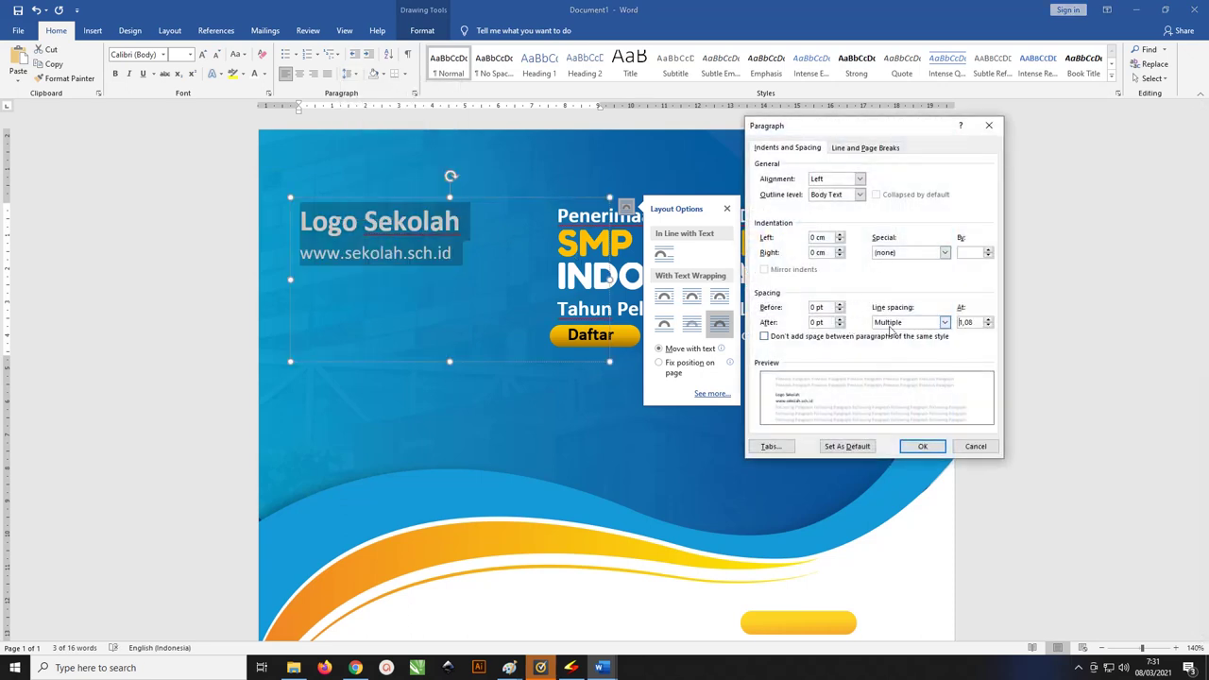
click(945, 322)
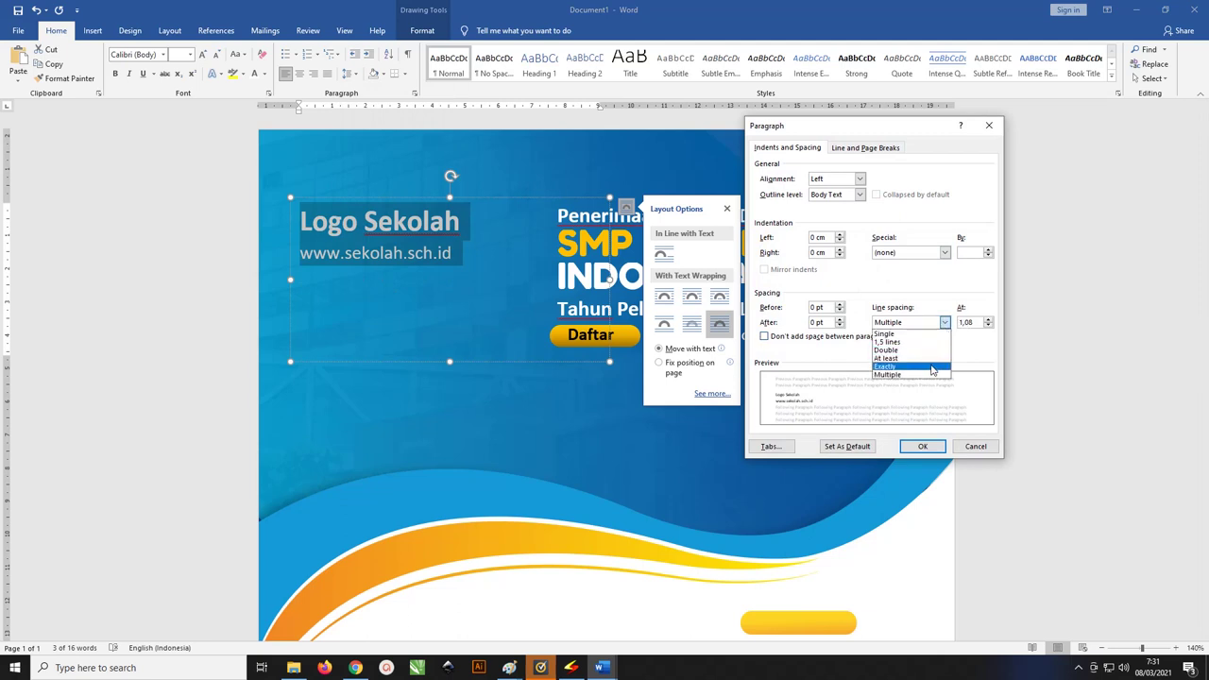
click(932, 367)
key(Tab)
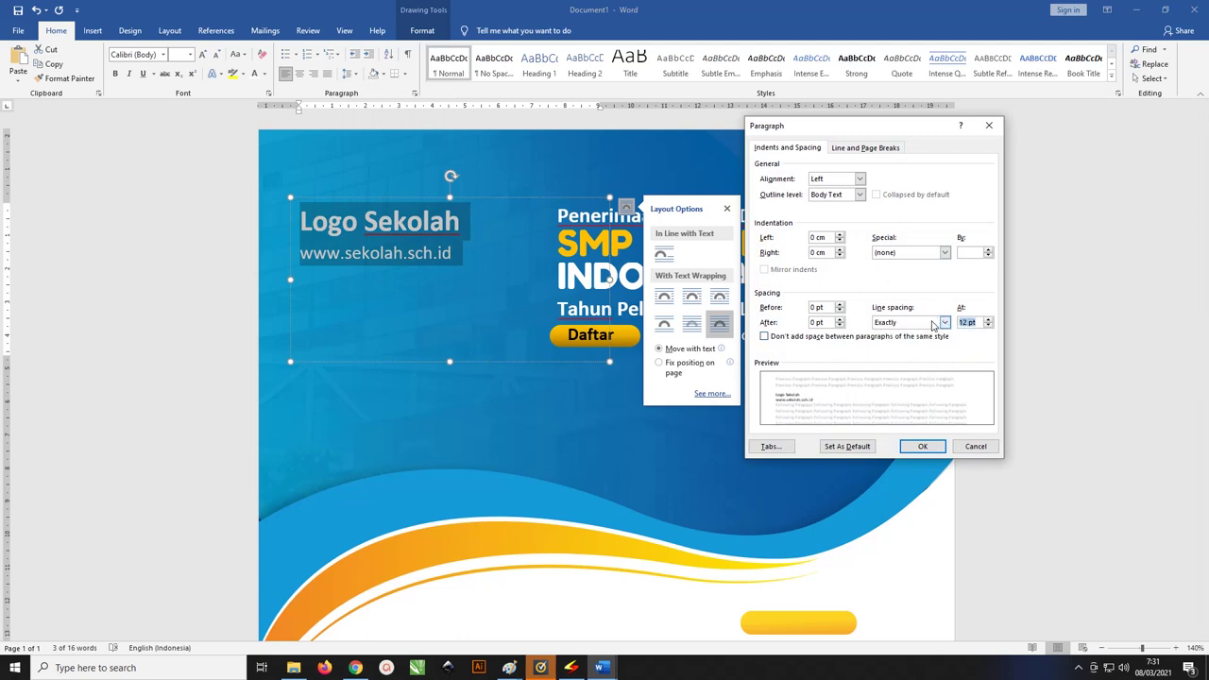
drag(855, 133, 791, 145)
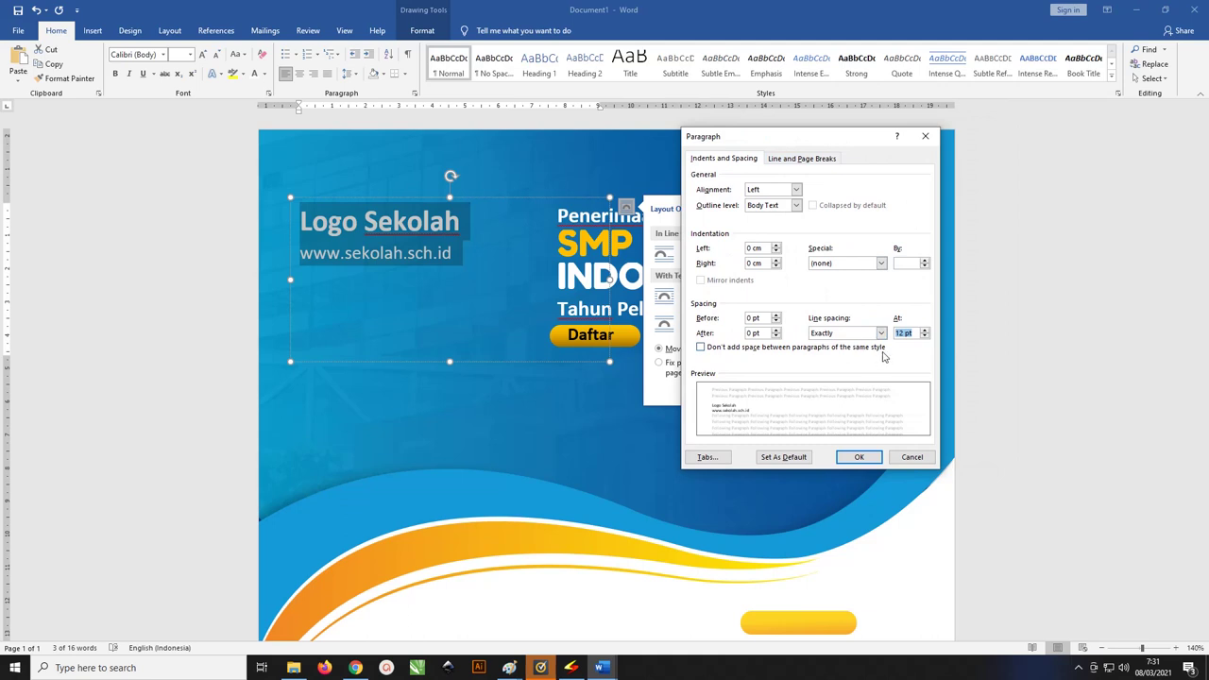
click(875, 457)
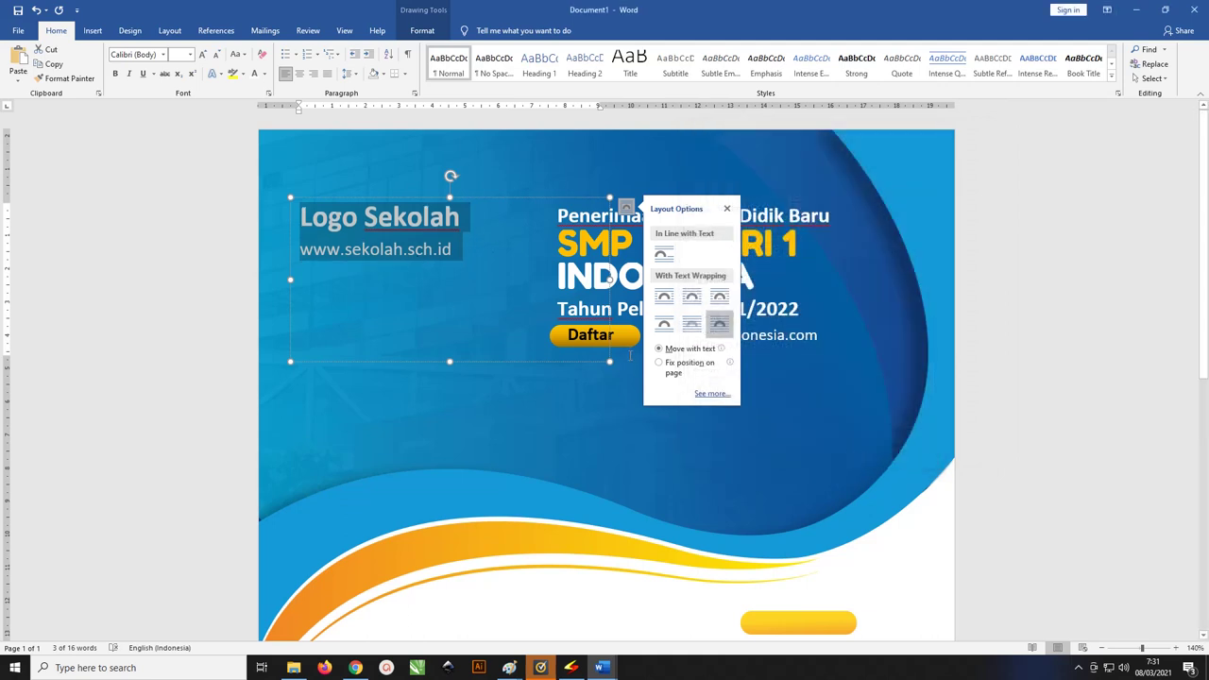
Step: Fit the box to its text, move it top-right, and reduce the text two sizes
drag(610, 361, 474, 264)
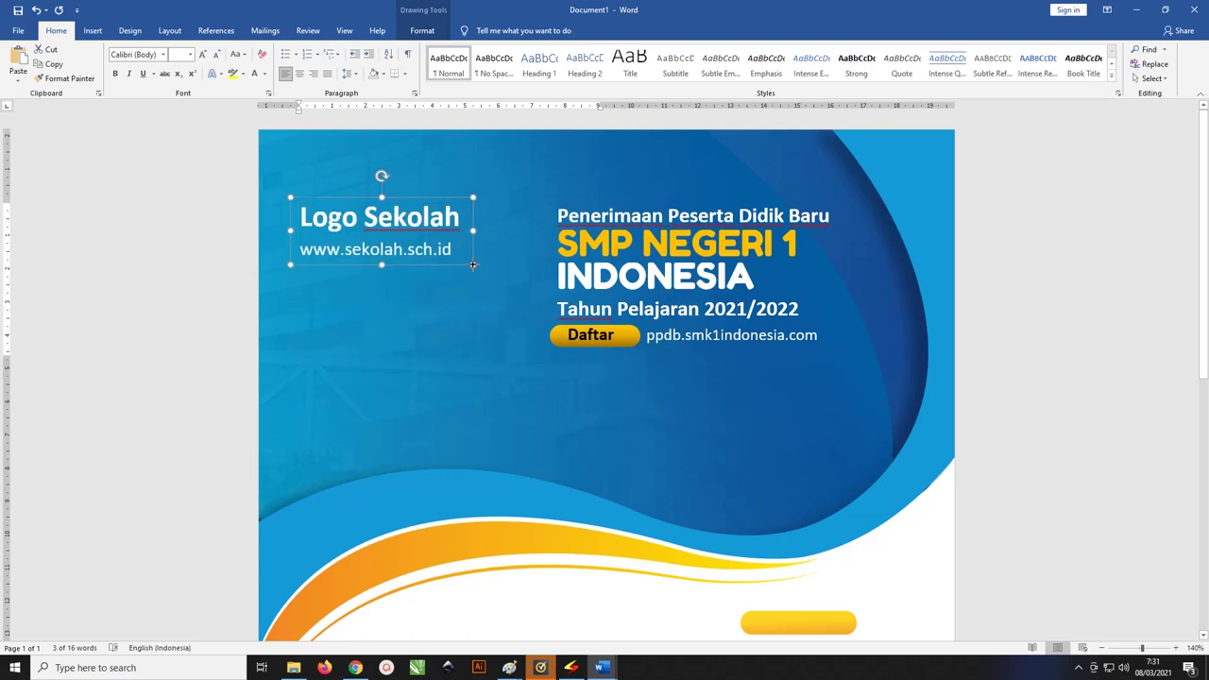
drag(430, 199, 820, 130)
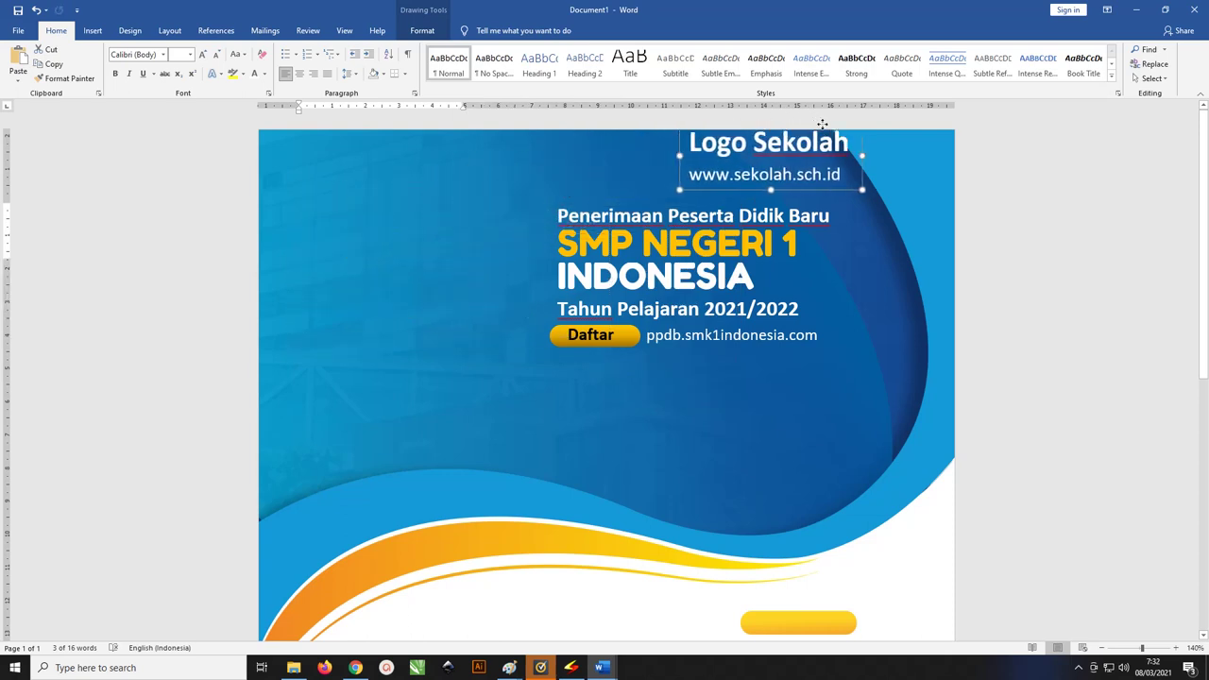
key(ctrl+a)
key(ctrl+shift+comma)
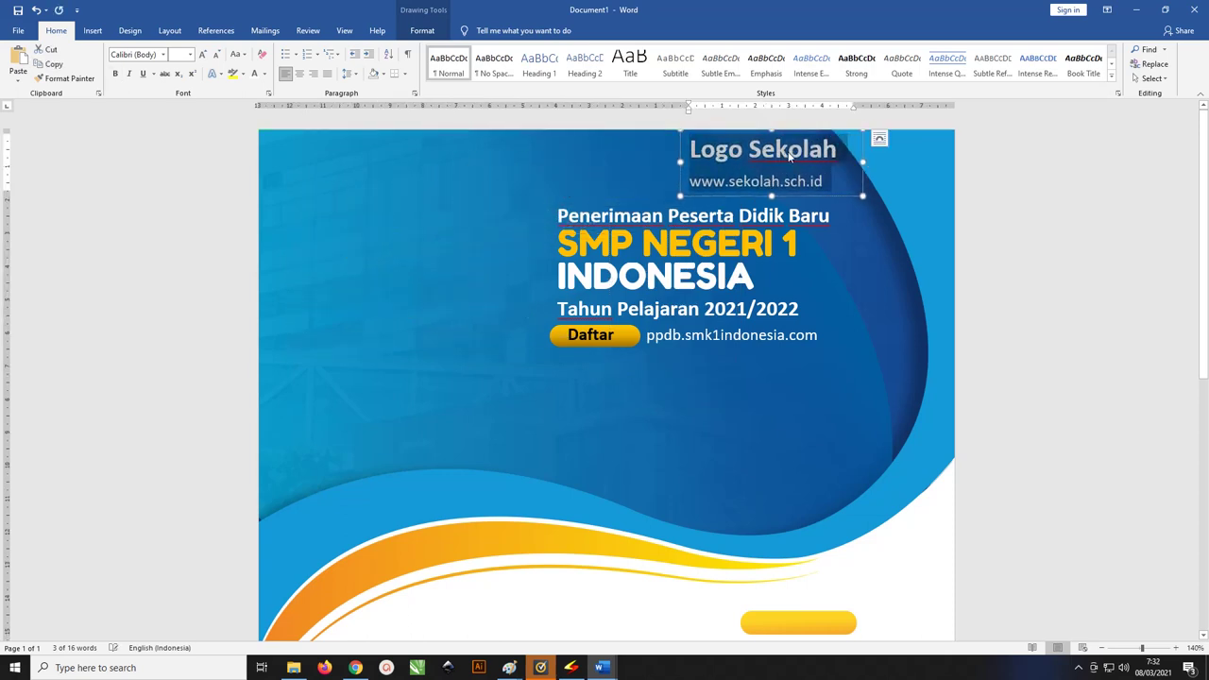
key(ctrl+shift+comma)
key(ctrl+shift+comma)
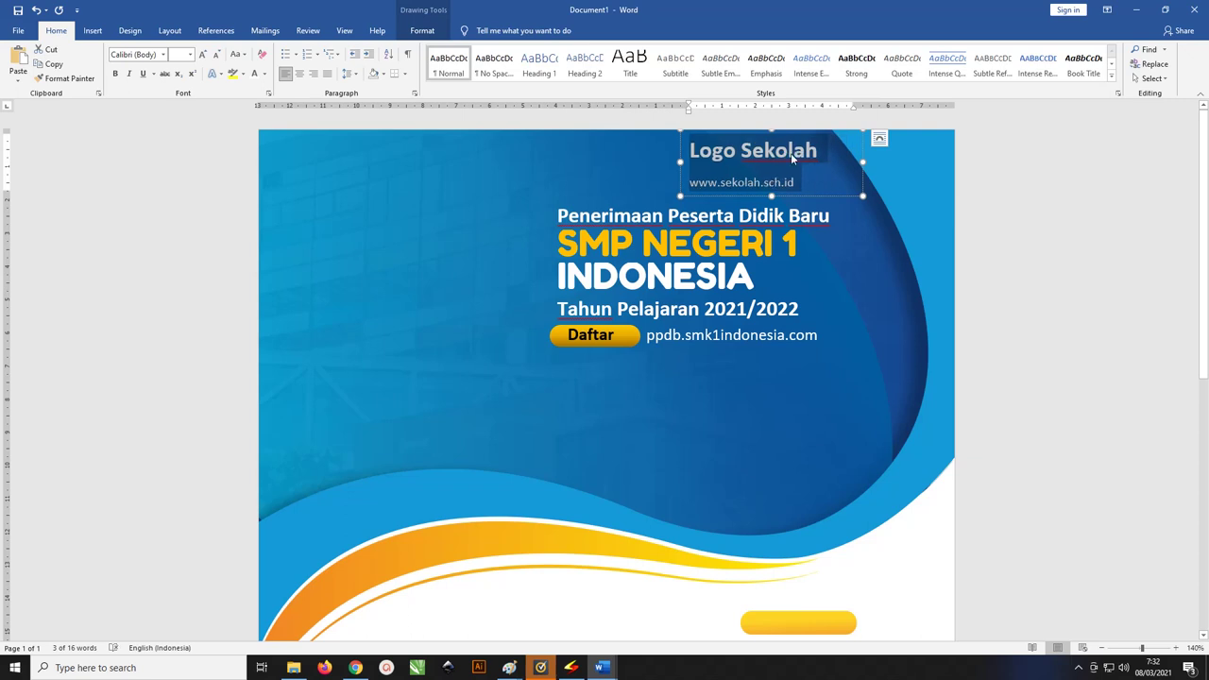
Step: Reapply Exactly line spacing with the spacing value 1
click(348, 74)
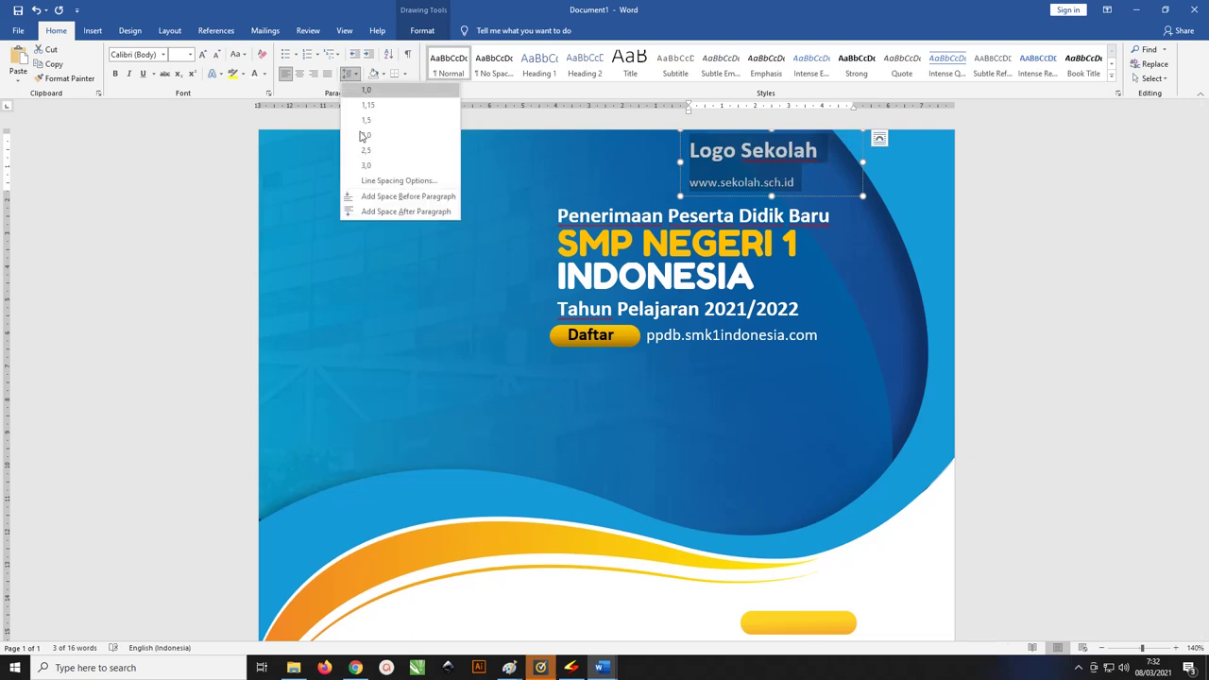
click(388, 181)
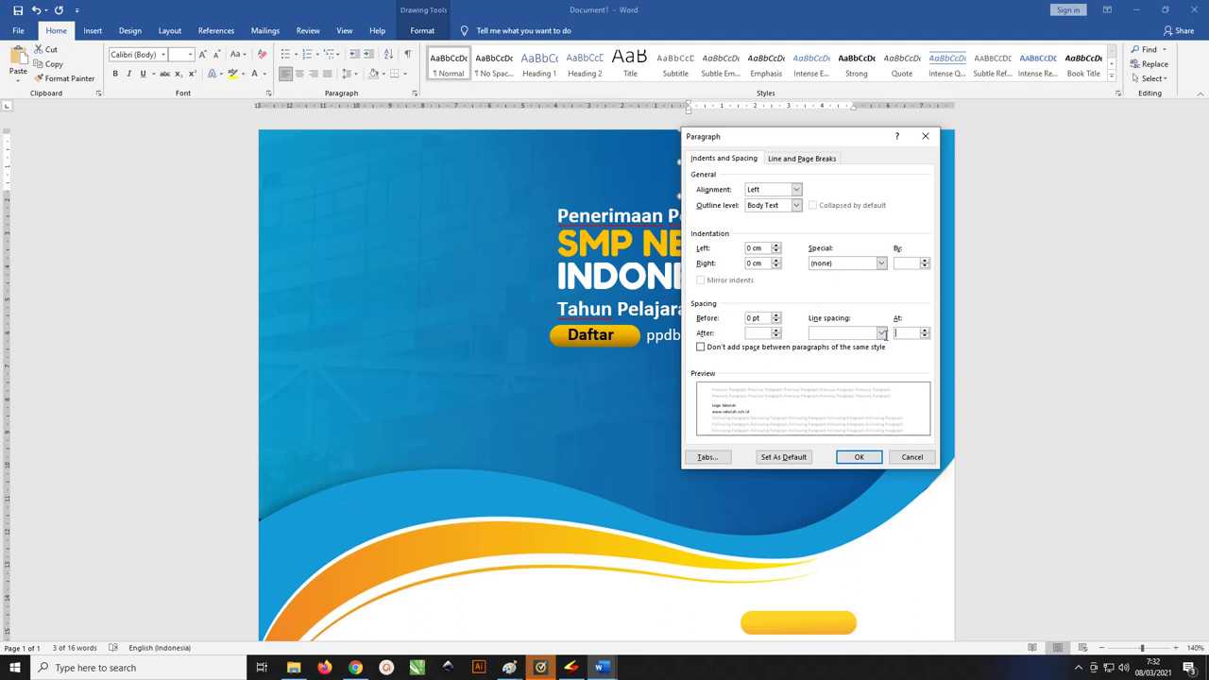
click(883, 333)
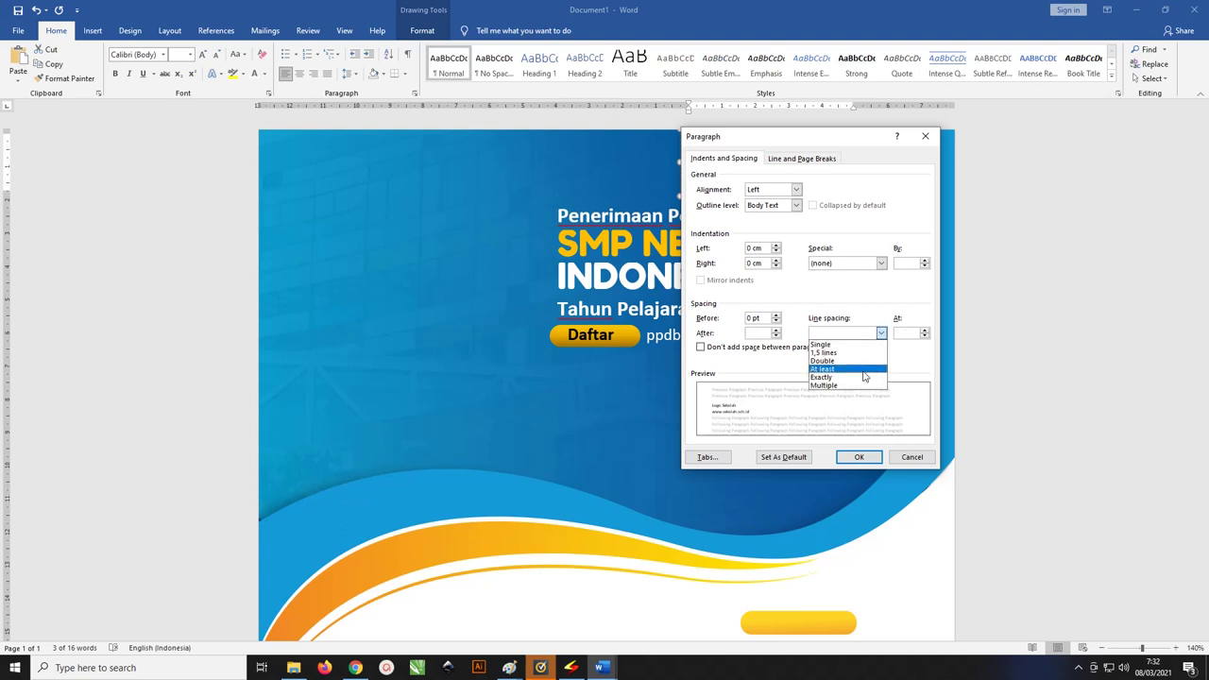
click(863, 377)
click(911, 333)
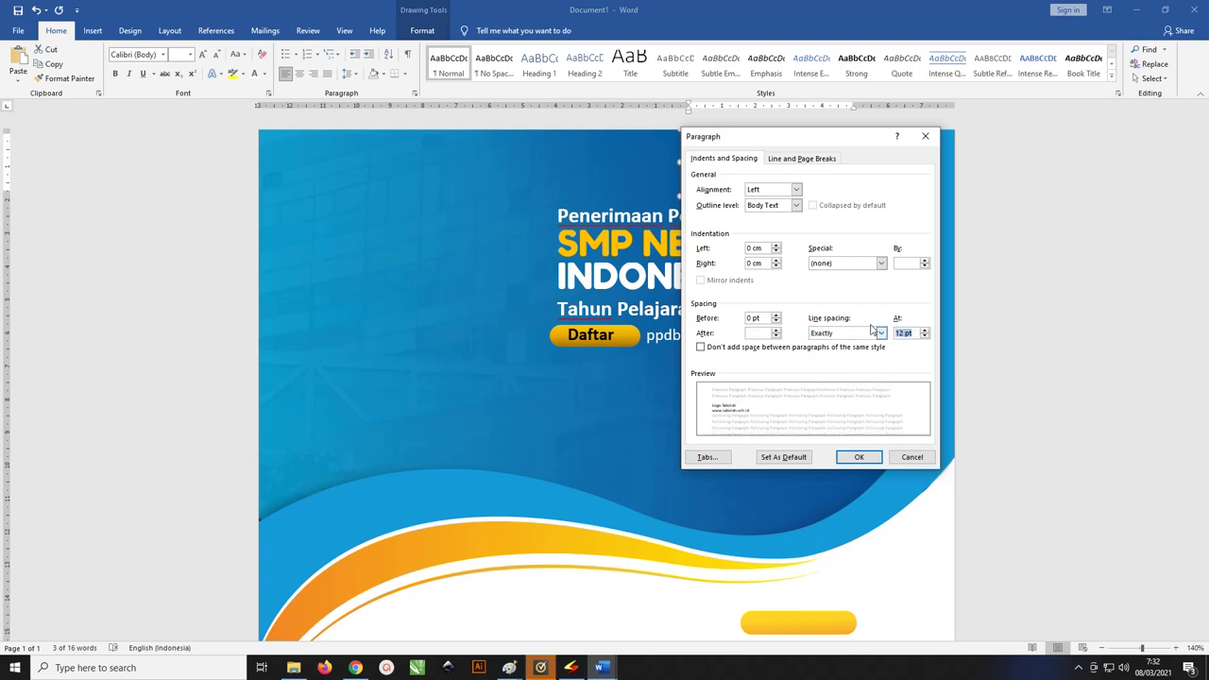
text(15)
click(856, 457)
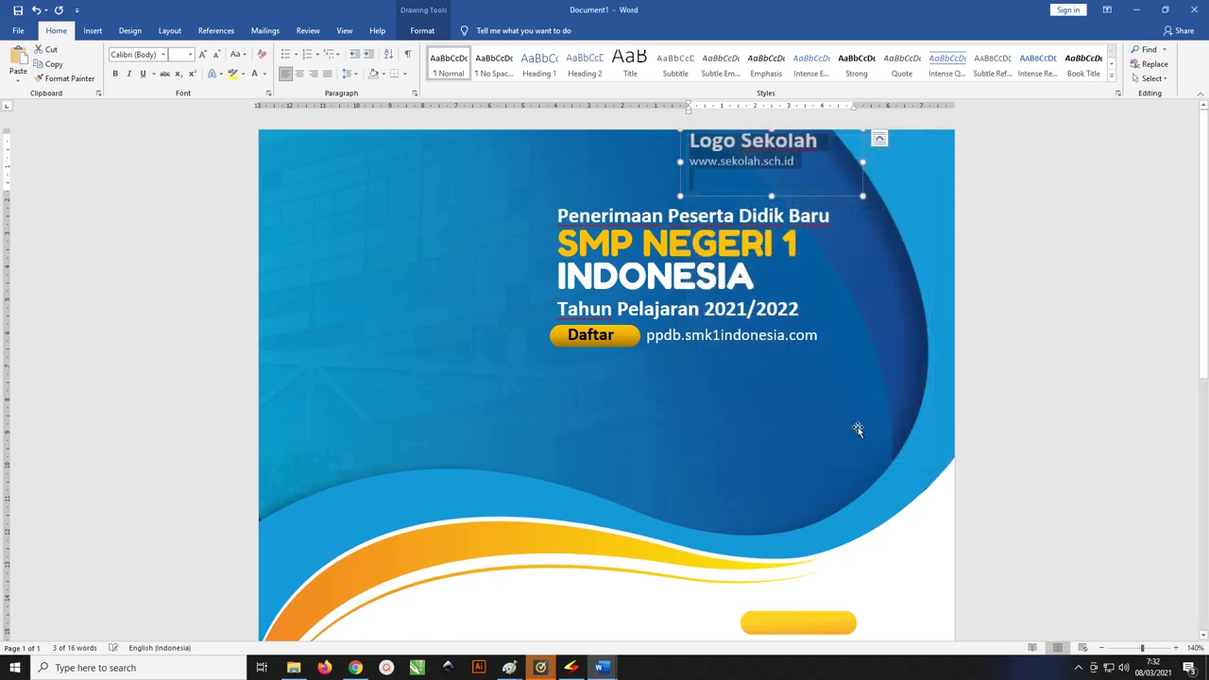
Step: Remove the empty line under the web address and tighten the box into the top-right corner
drag(812, 201, 804, 216)
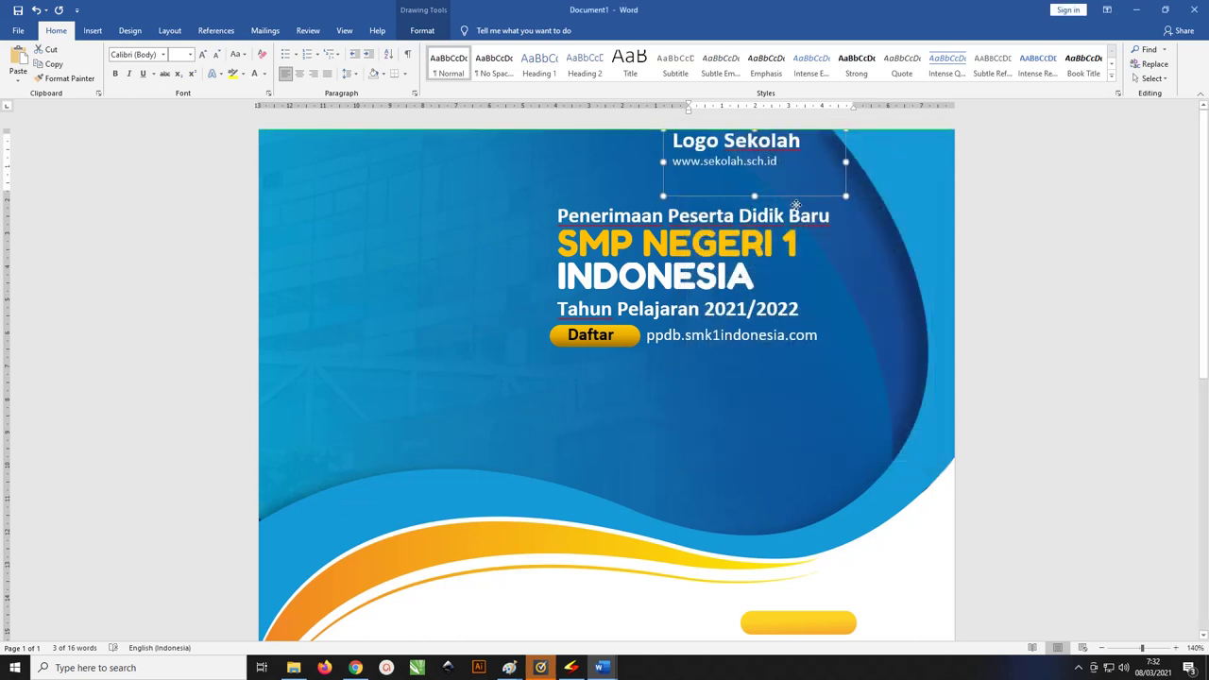
click(780, 192)
key(BackSpace)
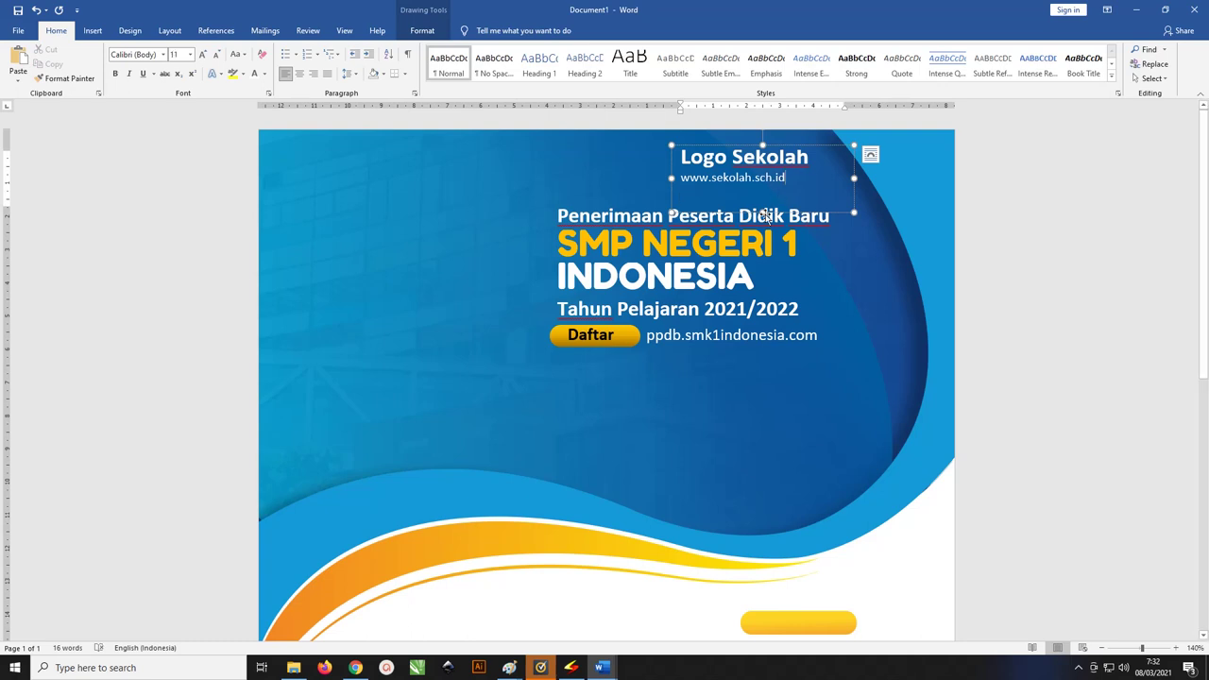
drag(762, 213, 763, 192)
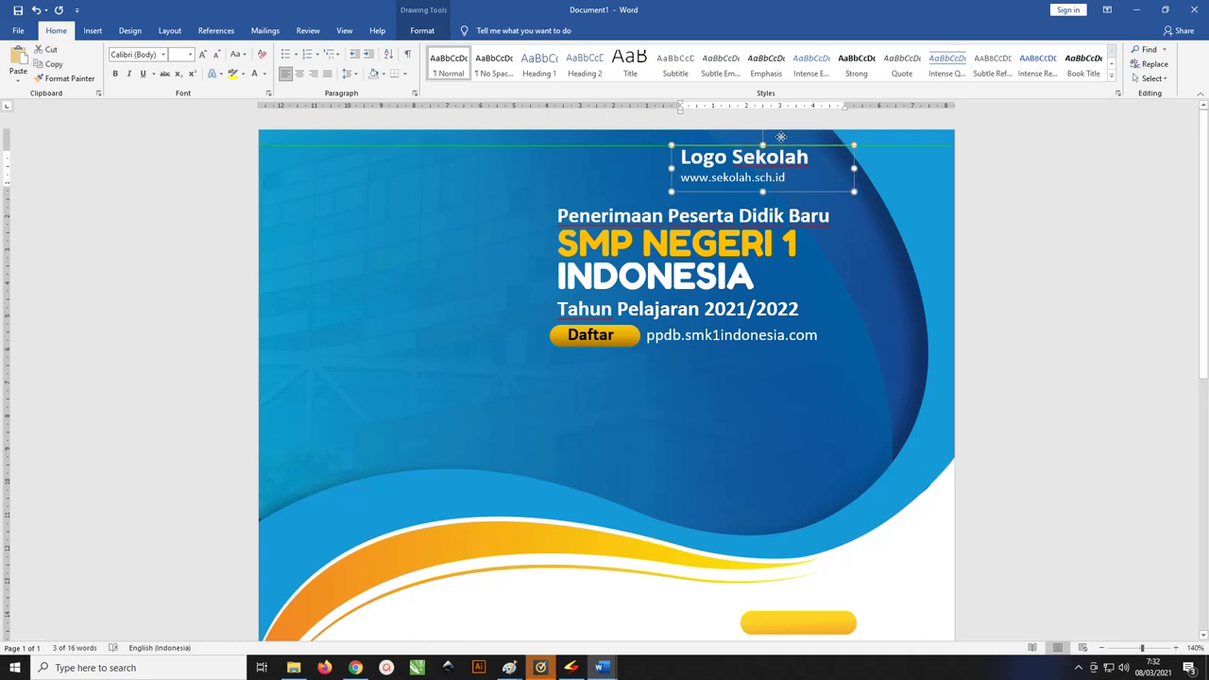
drag(780, 148, 781, 140)
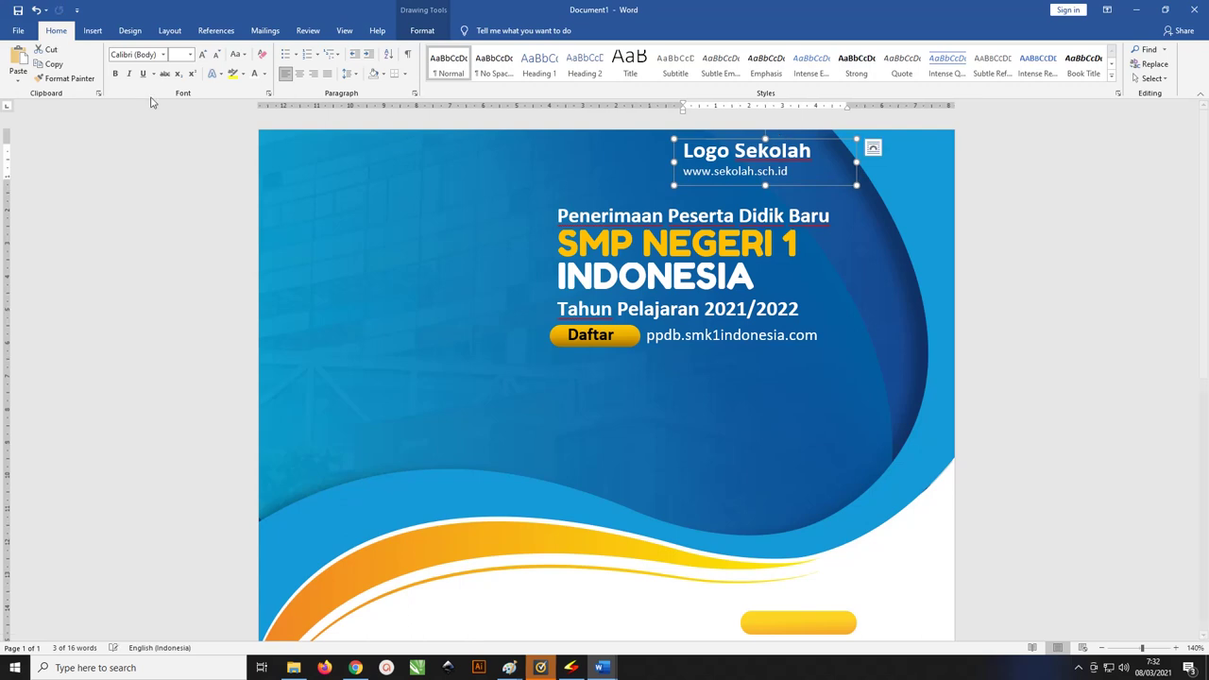
click(92, 30)
Step: Insert the red striped logo image from Pictures and set it to float in front of text
click(145, 71)
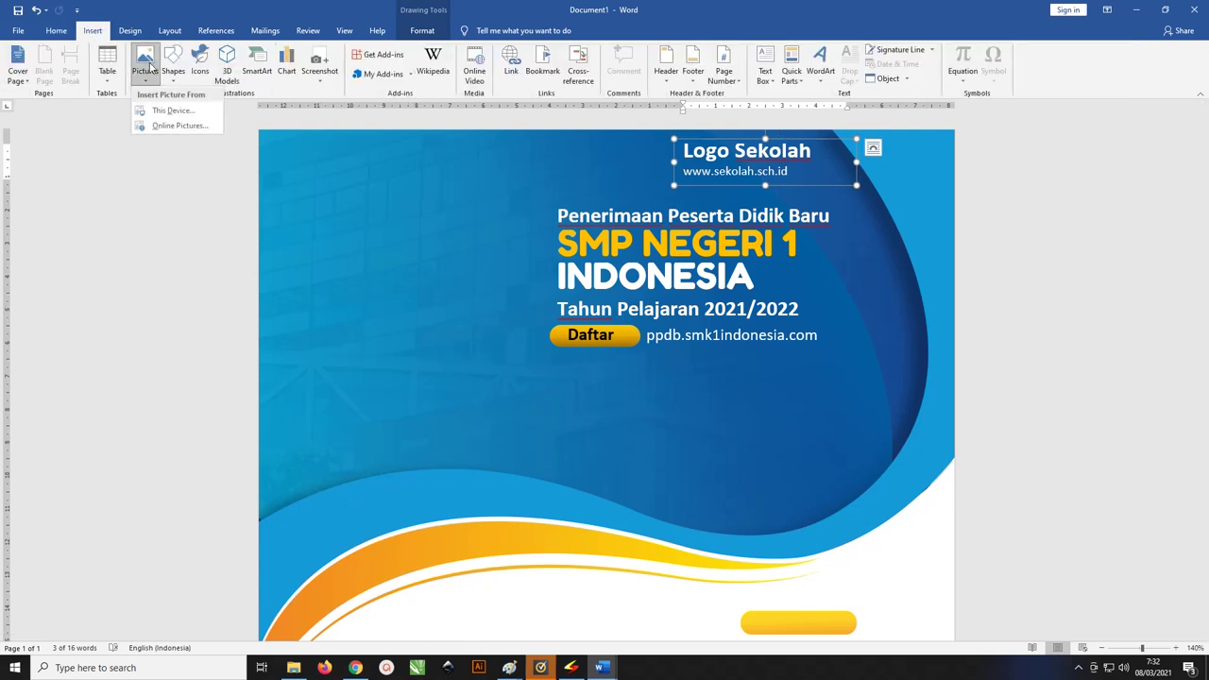
click(158, 107)
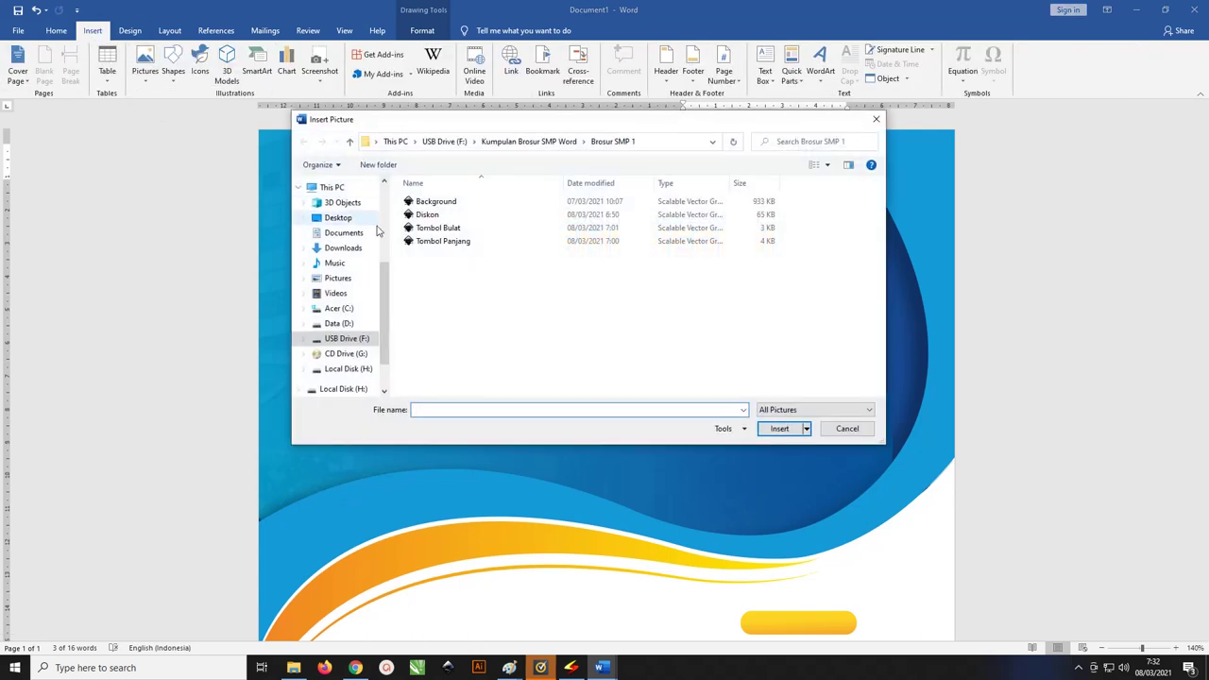
click(337, 278)
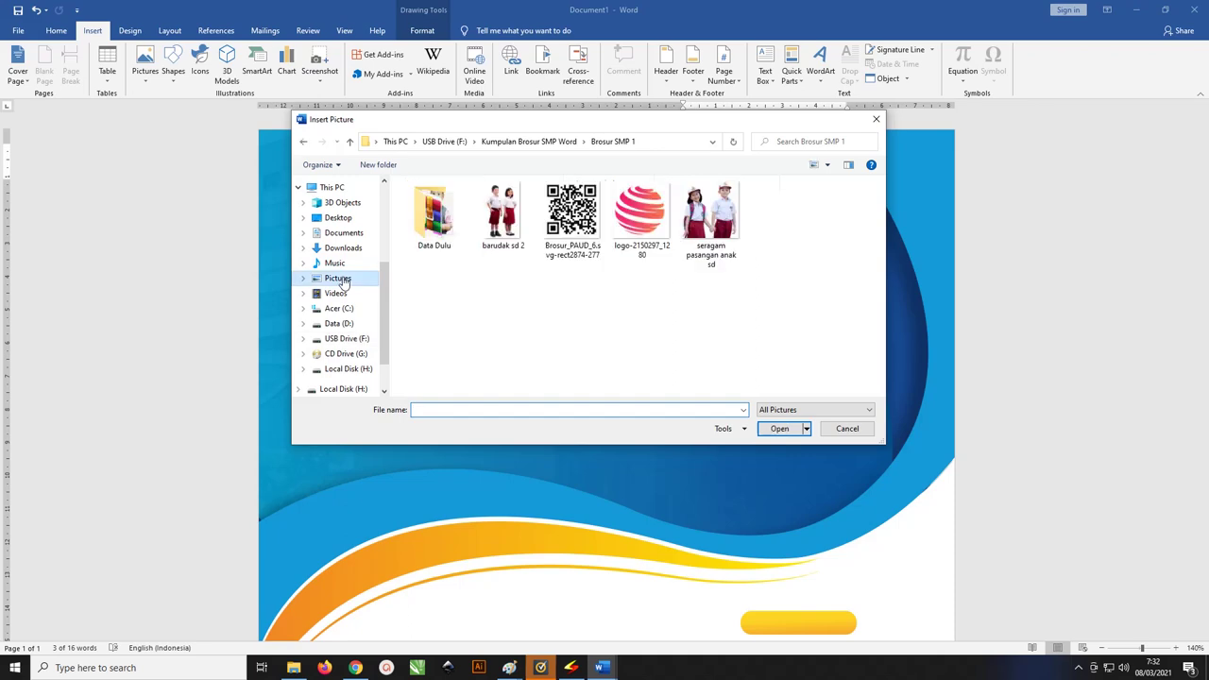
click(642, 216)
click(779, 428)
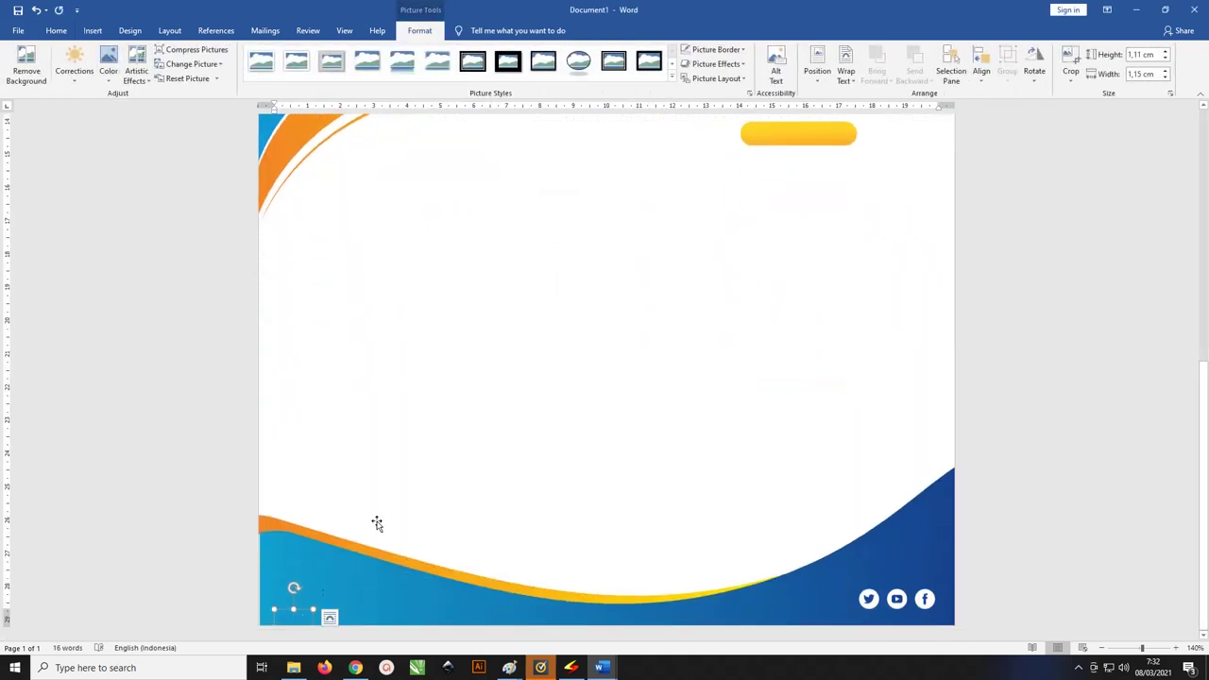
click(848, 75)
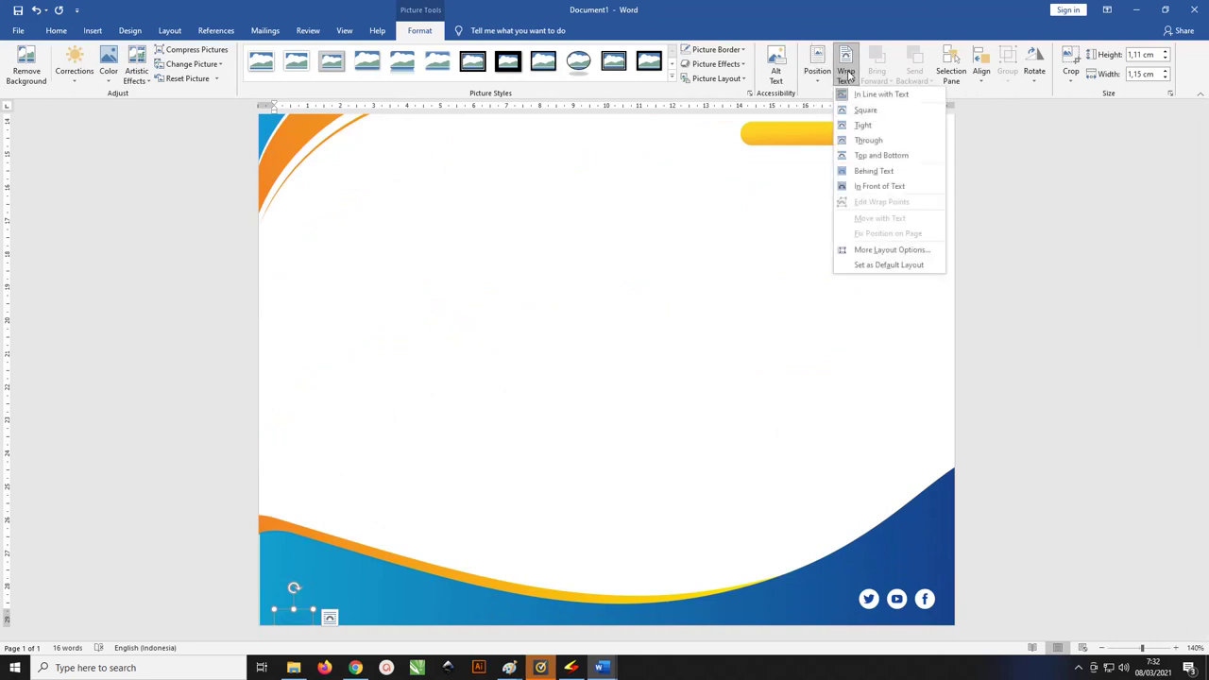
click(883, 189)
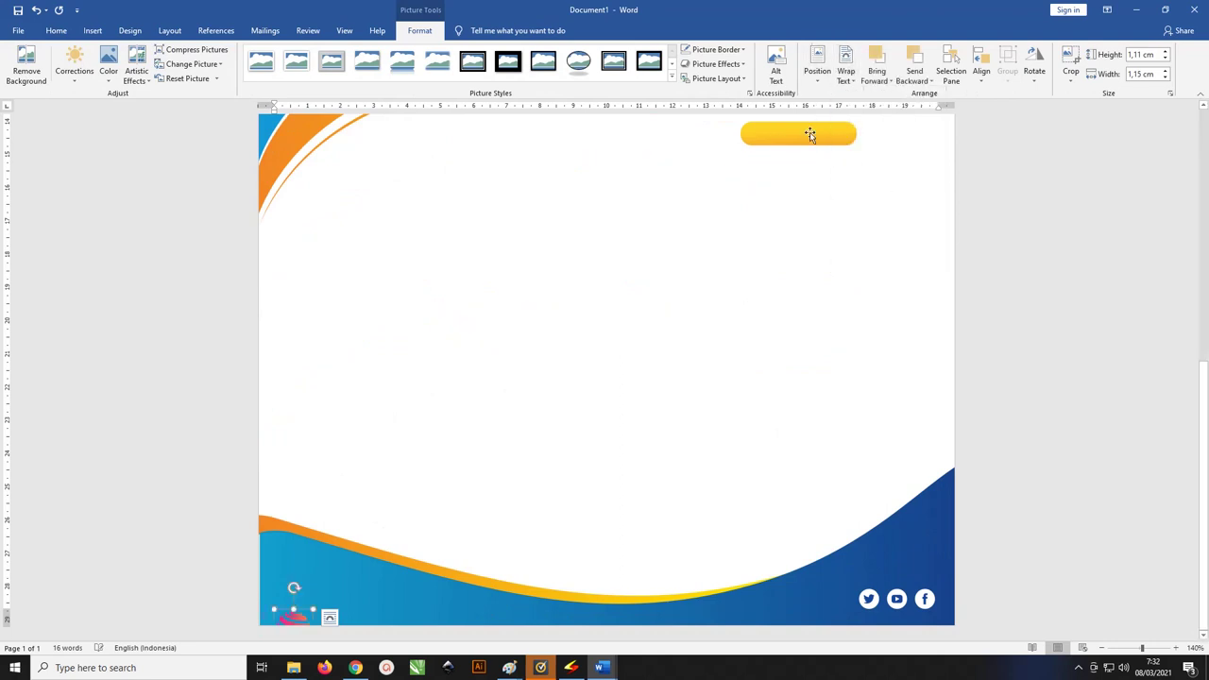
click(818, 71)
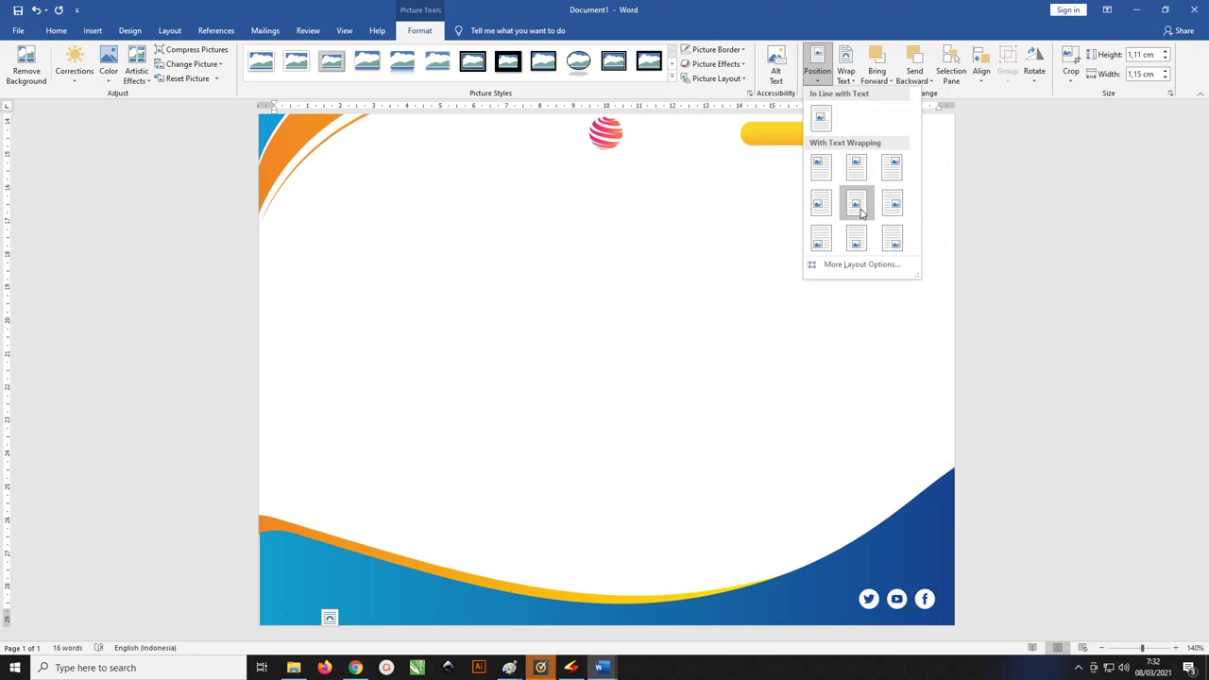
key(Escape)
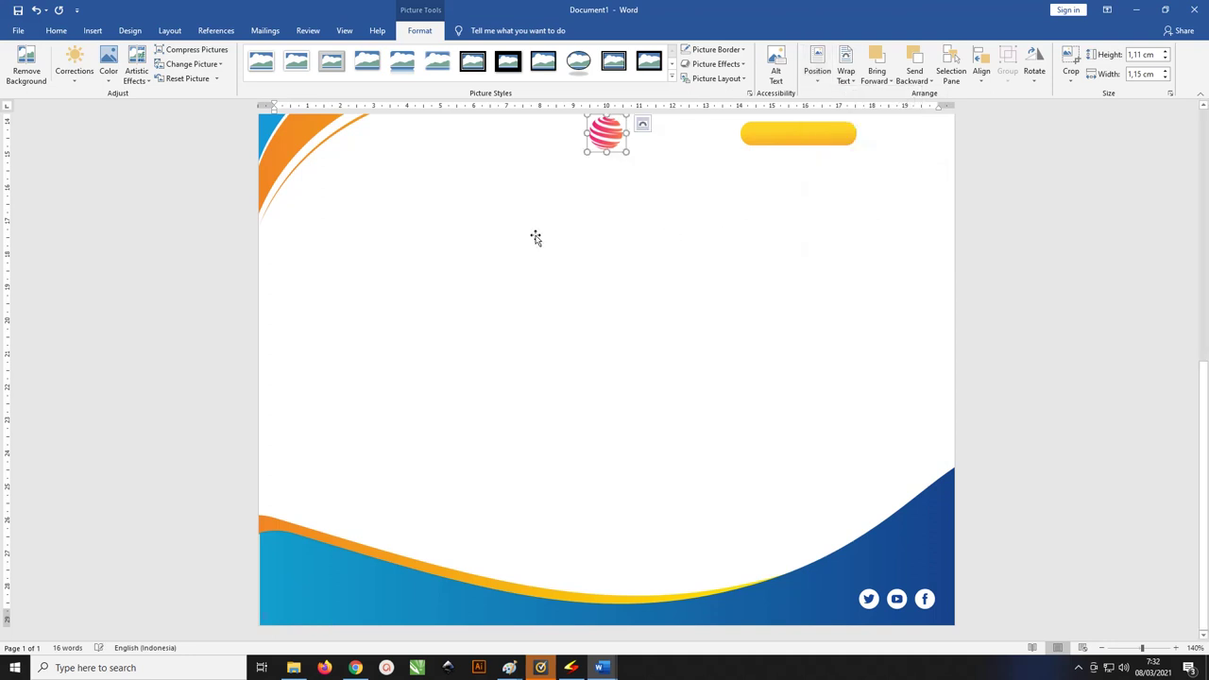
Step: Move the logo up to sit just left of the Logo Sekolah heading
ctrl+scroll(535, 237, down, 5)
ctrl+scroll(545, 234, down, 1)
scroll(558, 233, up, 2)
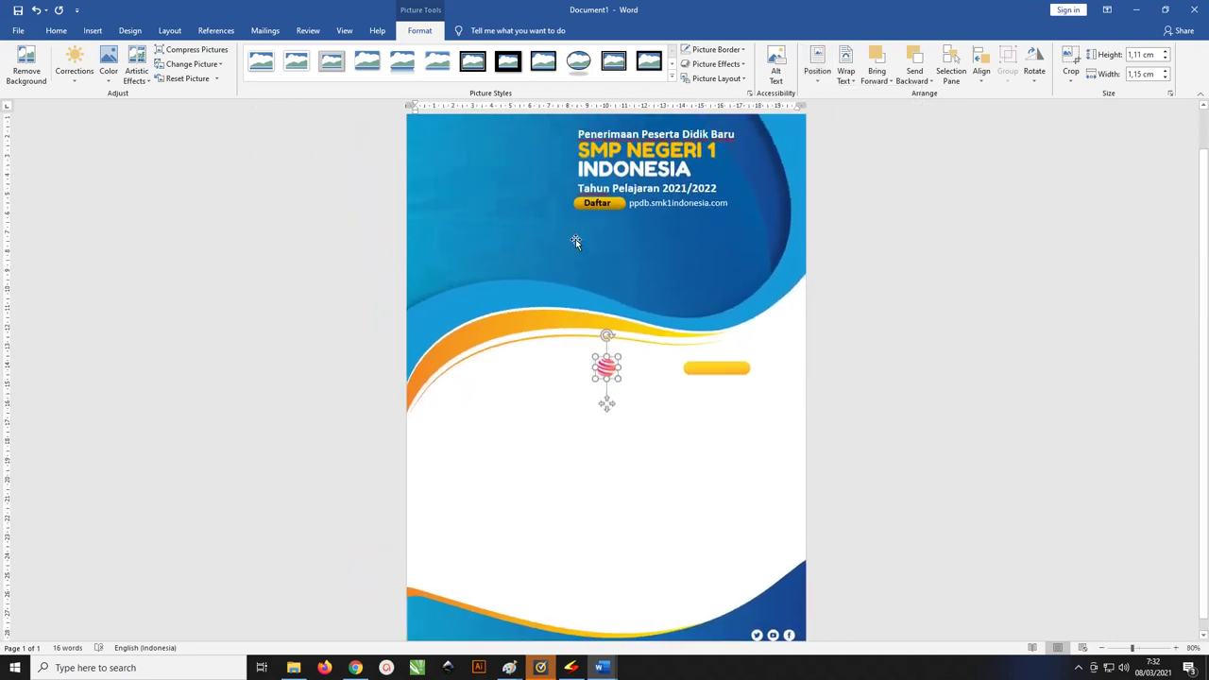
scroll(586, 284, up, 2)
drag(611, 427, 639, 138)
click(896, 240)
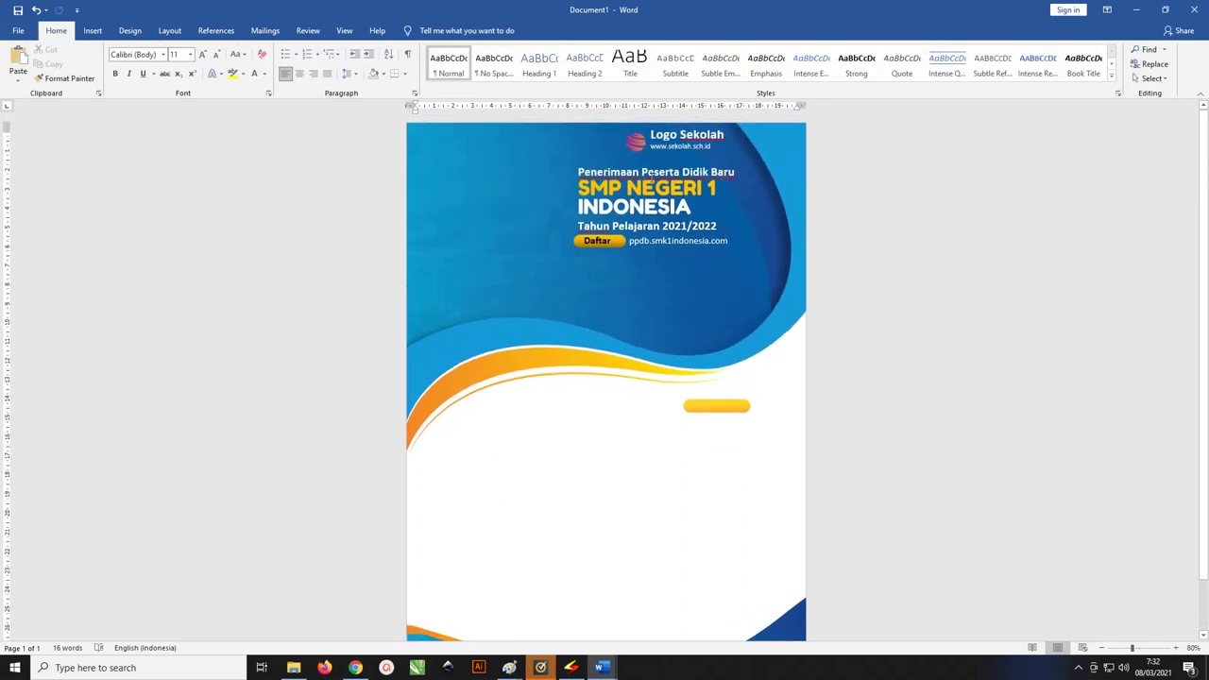
click(635, 140)
click(950, 220)
scroll(951, 220, down, 1)
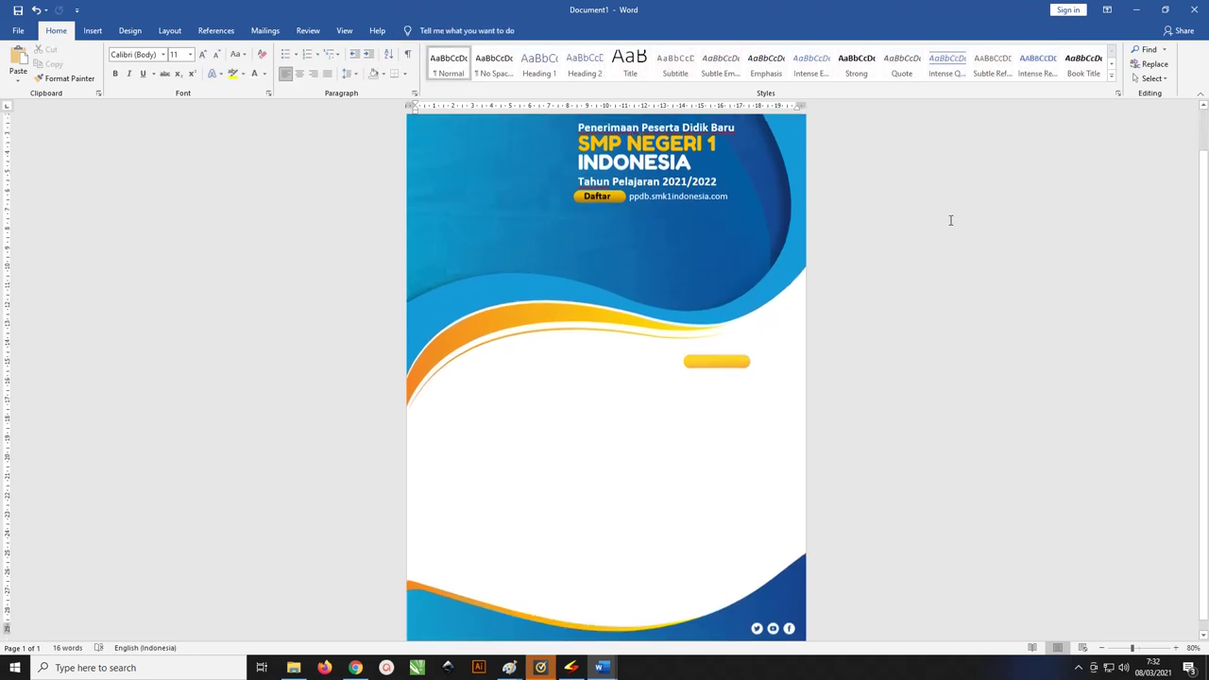
scroll(950, 220, up, 2)
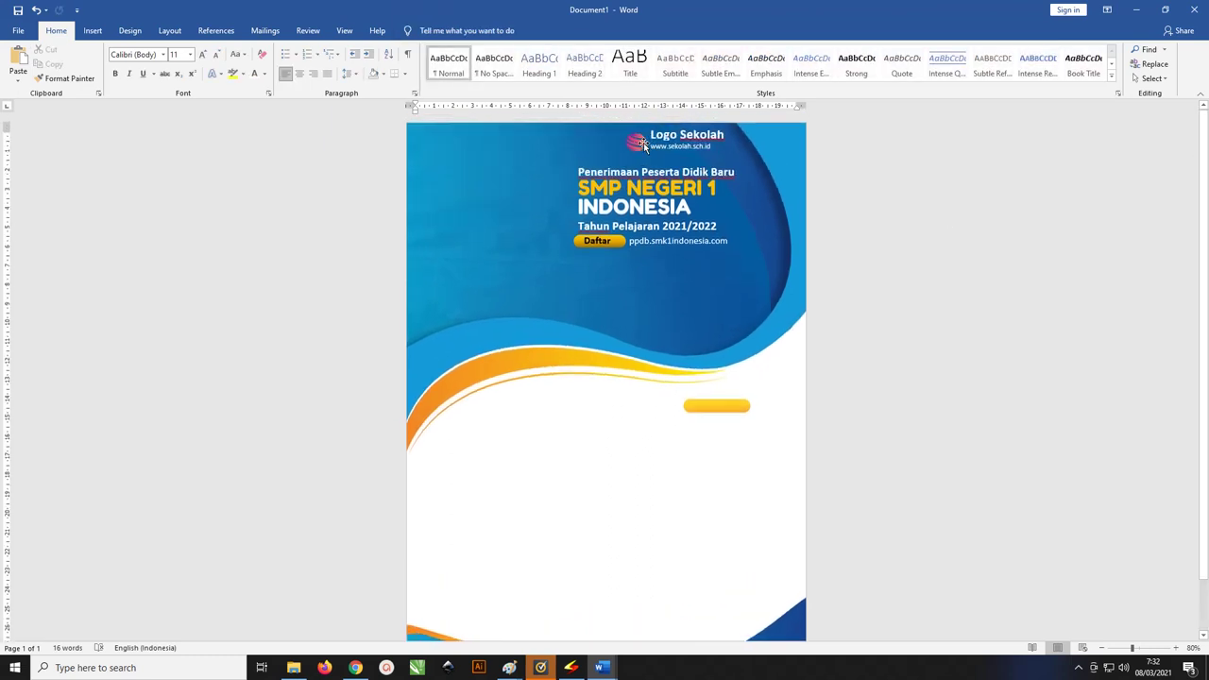
drag(642, 144, 636, 138)
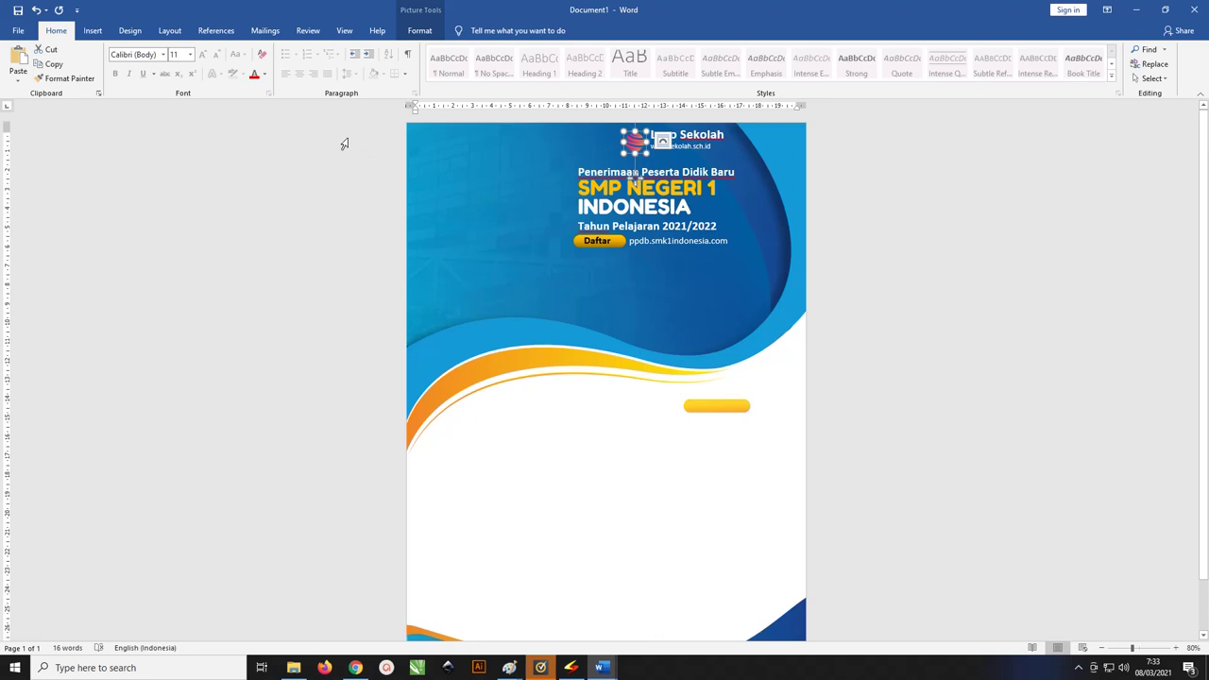
Step: Draw a tall rectangle at the page's upper left
click(92, 30)
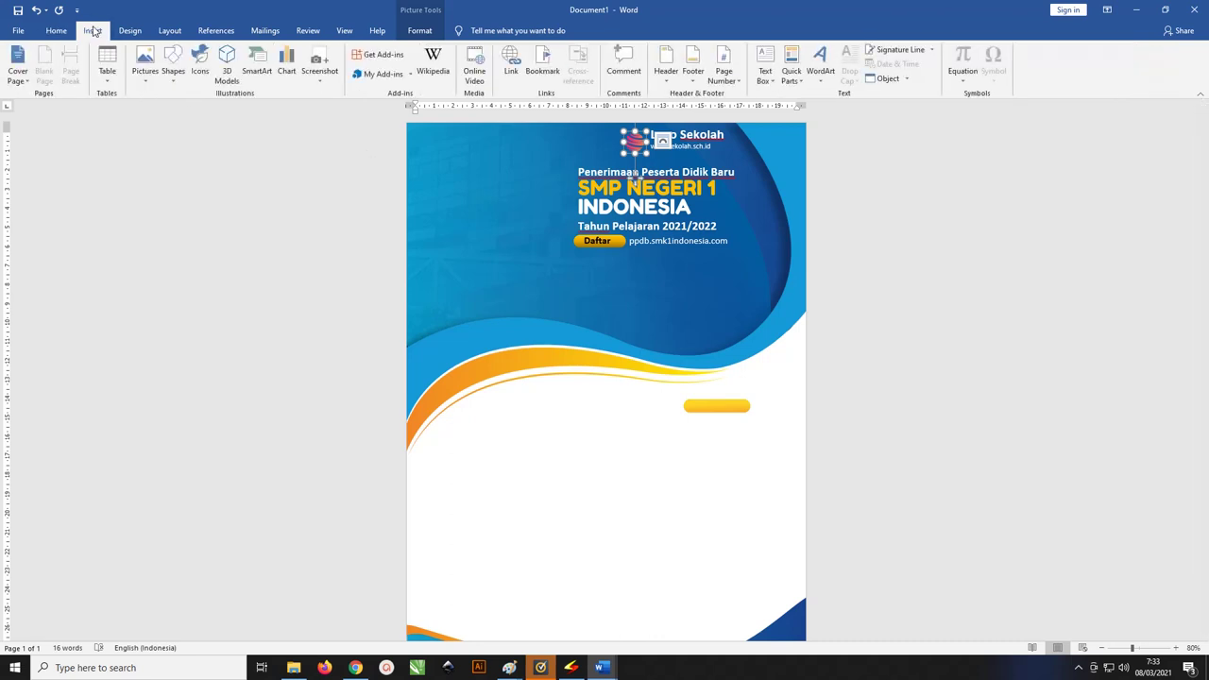
click(174, 75)
click(208, 108)
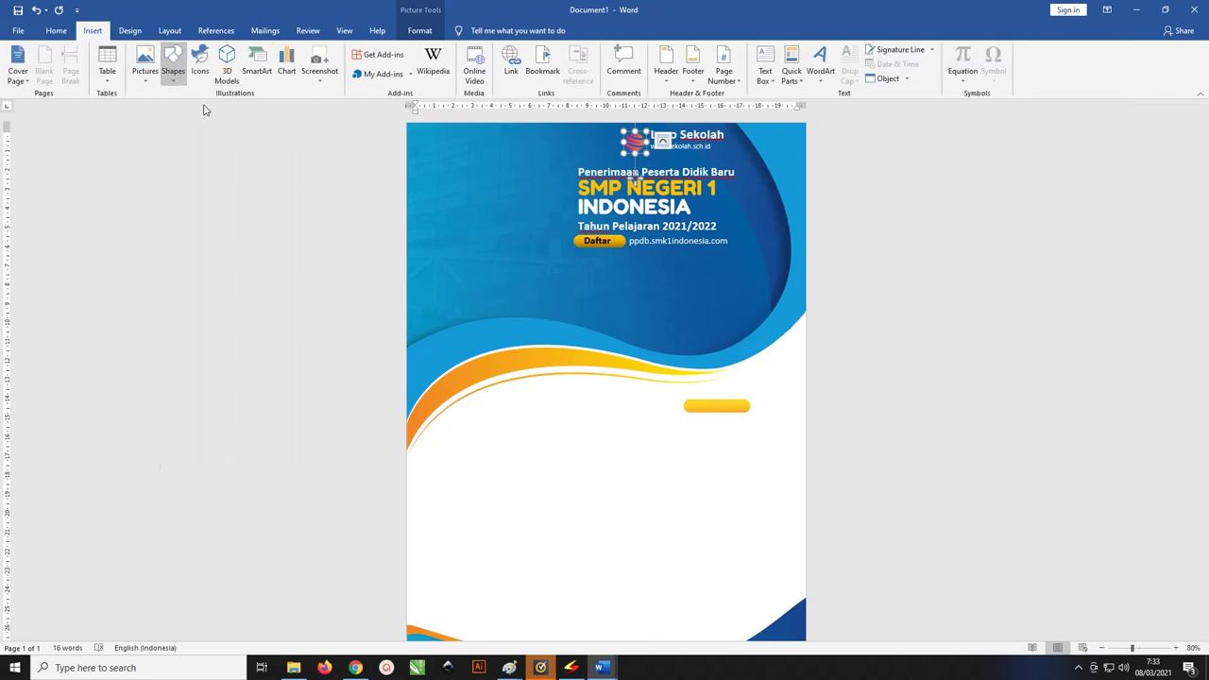
drag(436, 133, 572, 385)
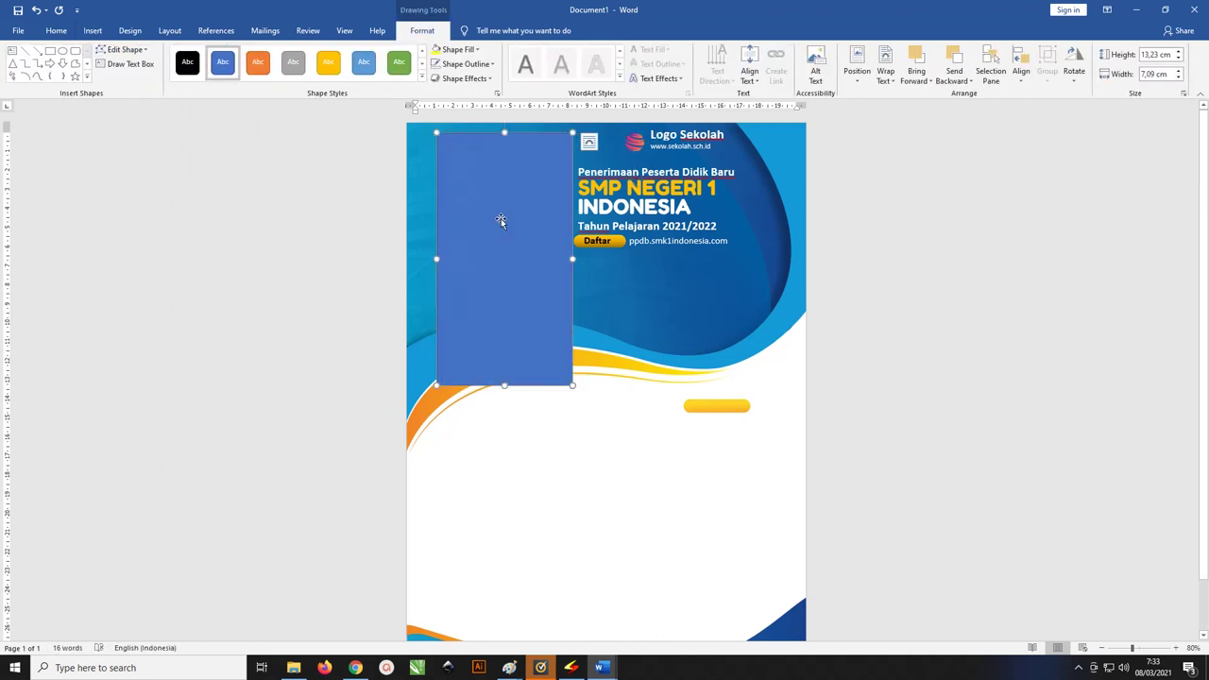
Step: Give the rectangle No Fill so only its outline shows
scroll(484, 222, up, 2)
click(458, 49)
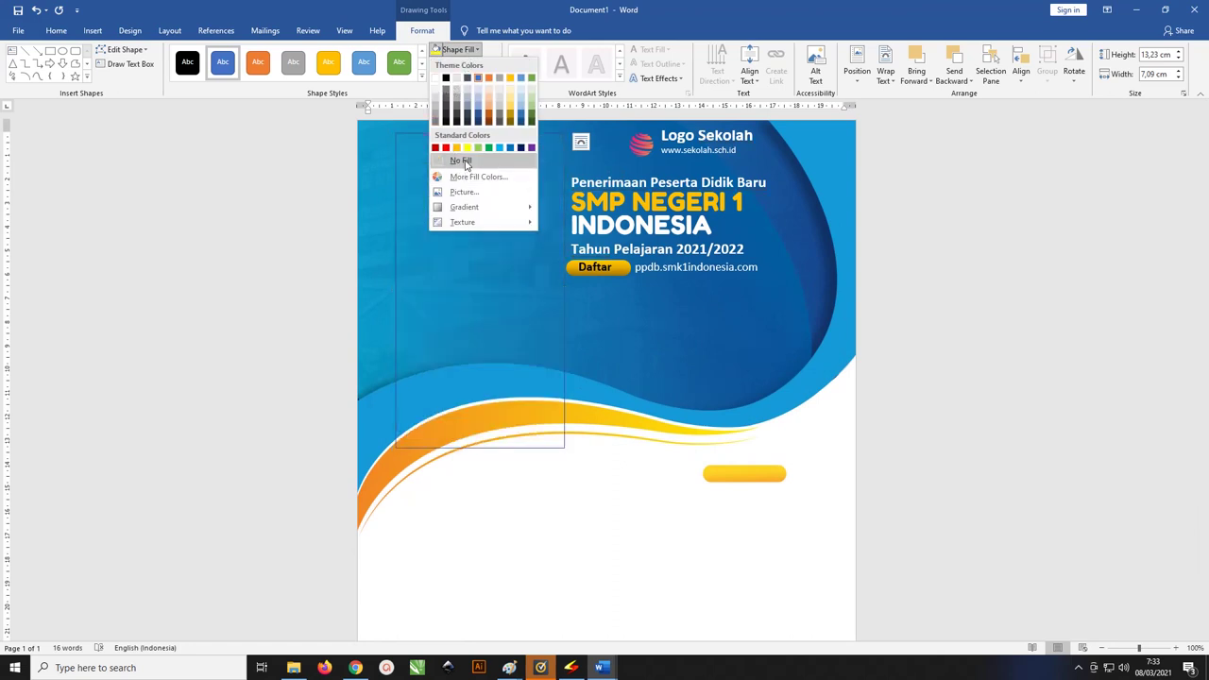
key(Escape)
scroll(421, 441, up, 3)
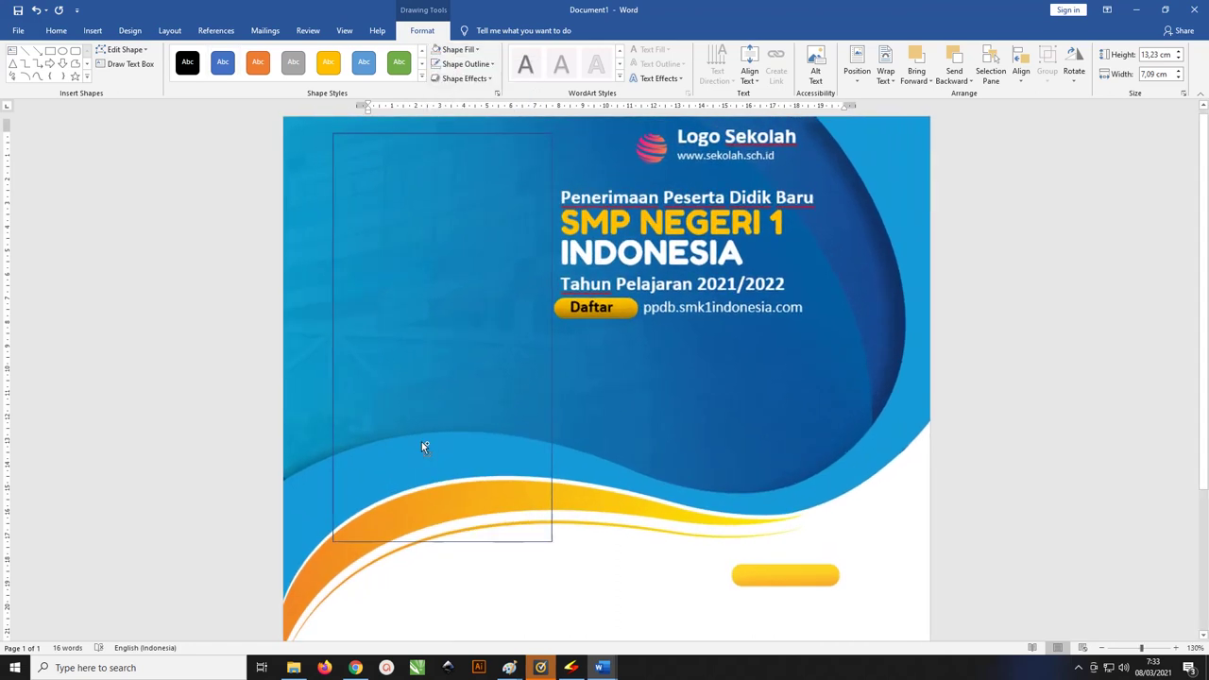
scroll(414, 275, down, 3)
scroll(480, 311, up, 3)
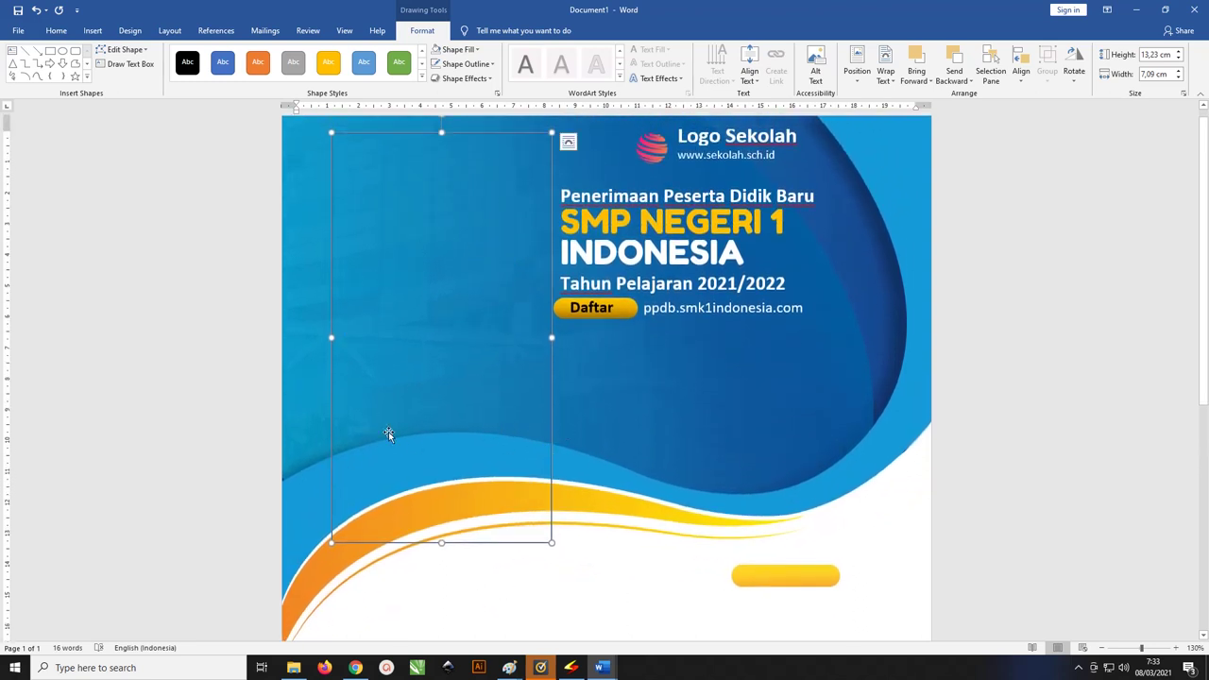
Step: Edit the rectangle's points, raising its bottom corners and curving the bottom edge to match the wave
click(121, 50)
click(120, 82)
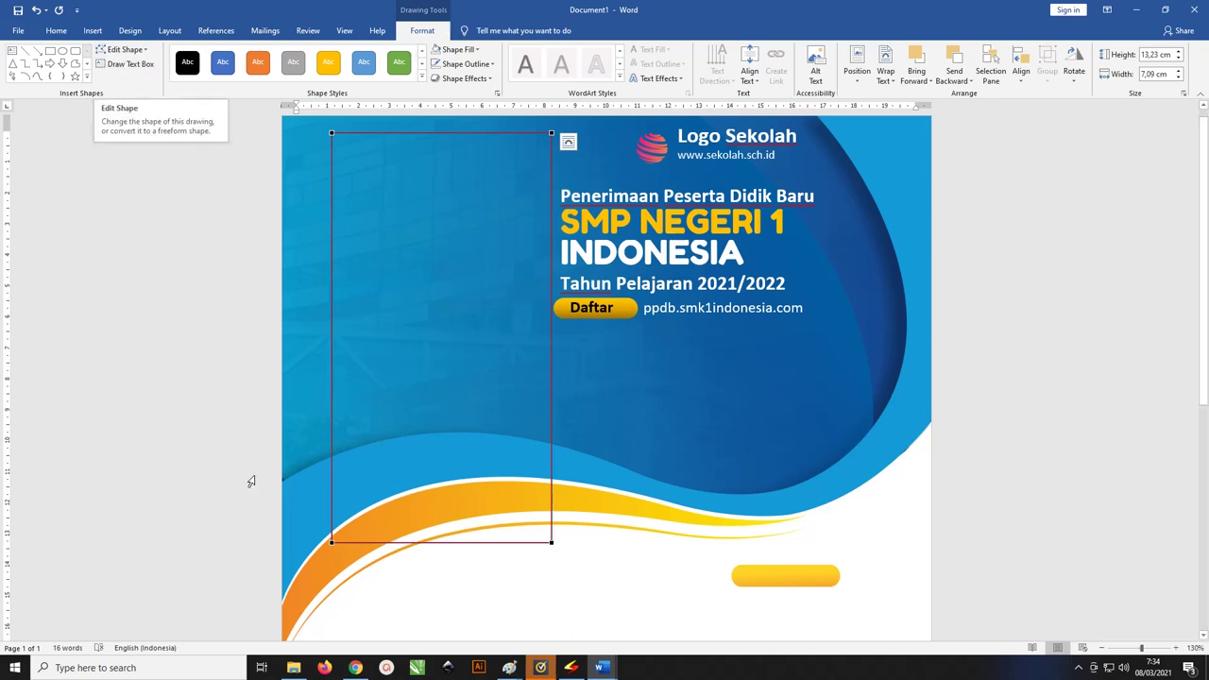
drag(331, 541, 332, 458)
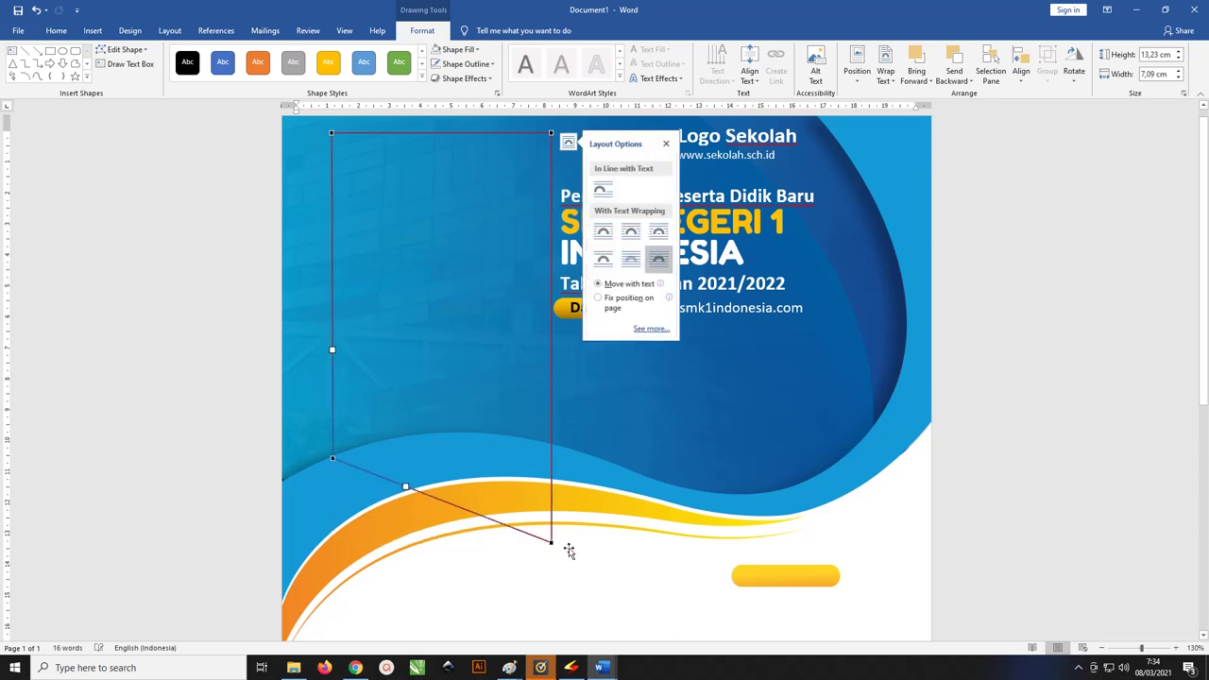
drag(551, 543, 548, 441)
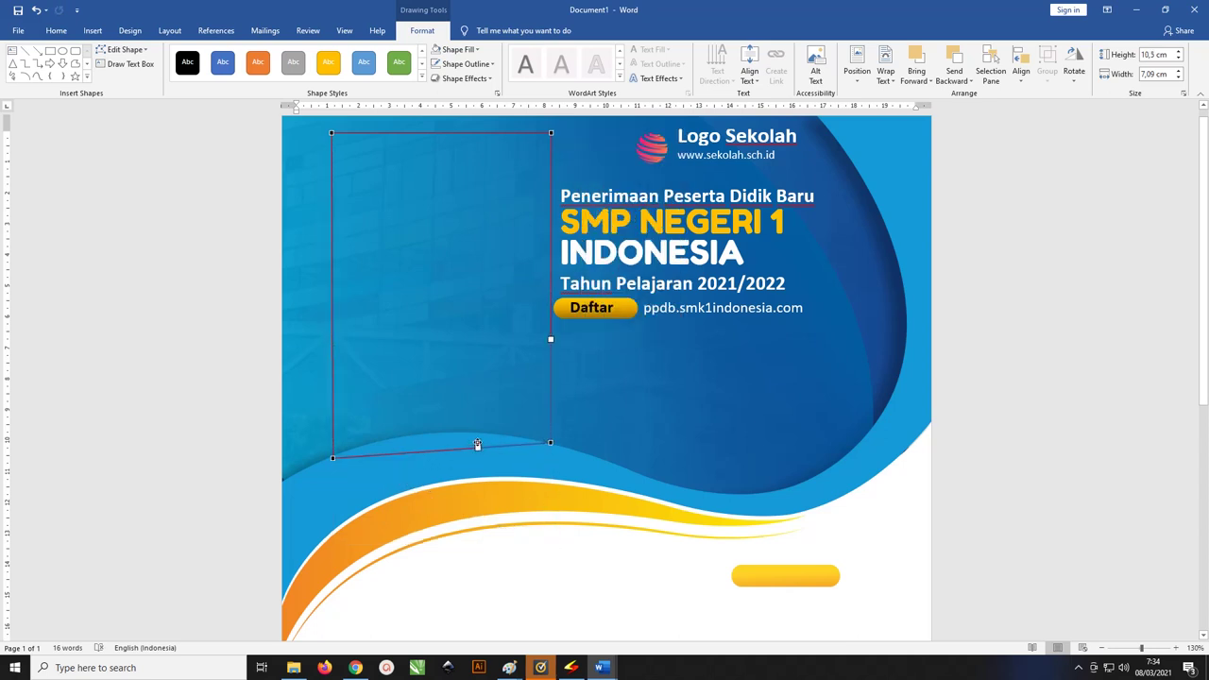
drag(478, 448, 474, 425)
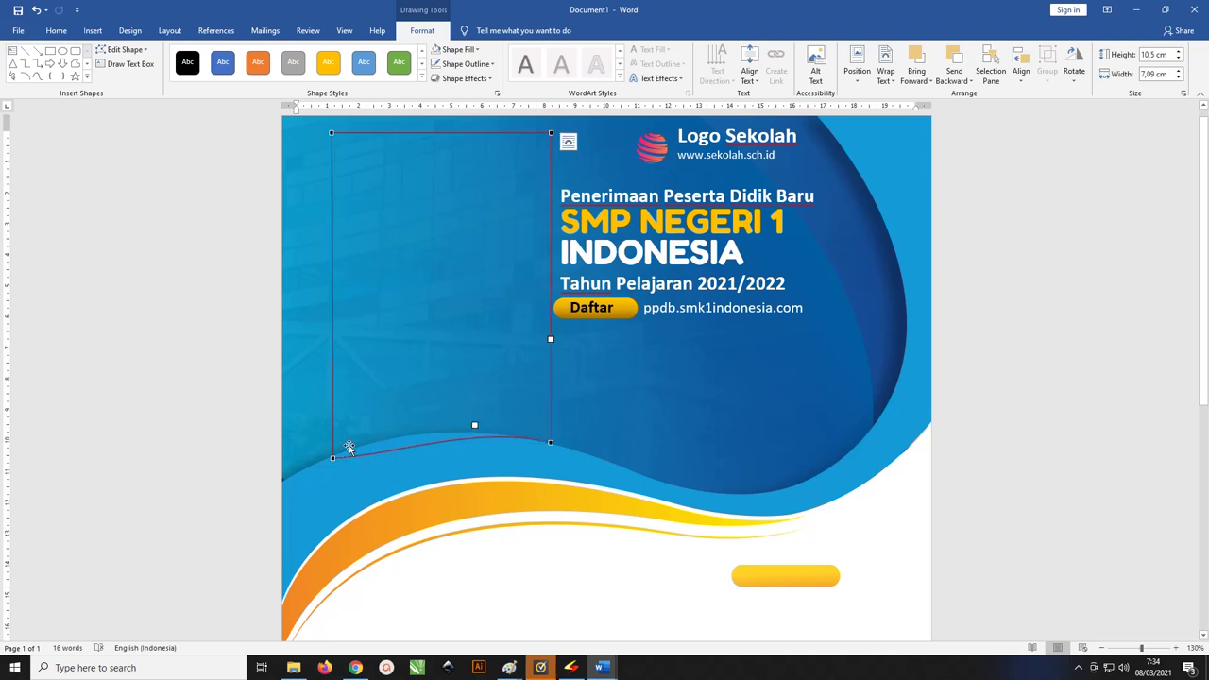
mouse_move(407, 457)
mouse_down()
mouse_move(403, 432)
mouse_move(384, 432)
mouse_move(331, 456)
mouse_up()
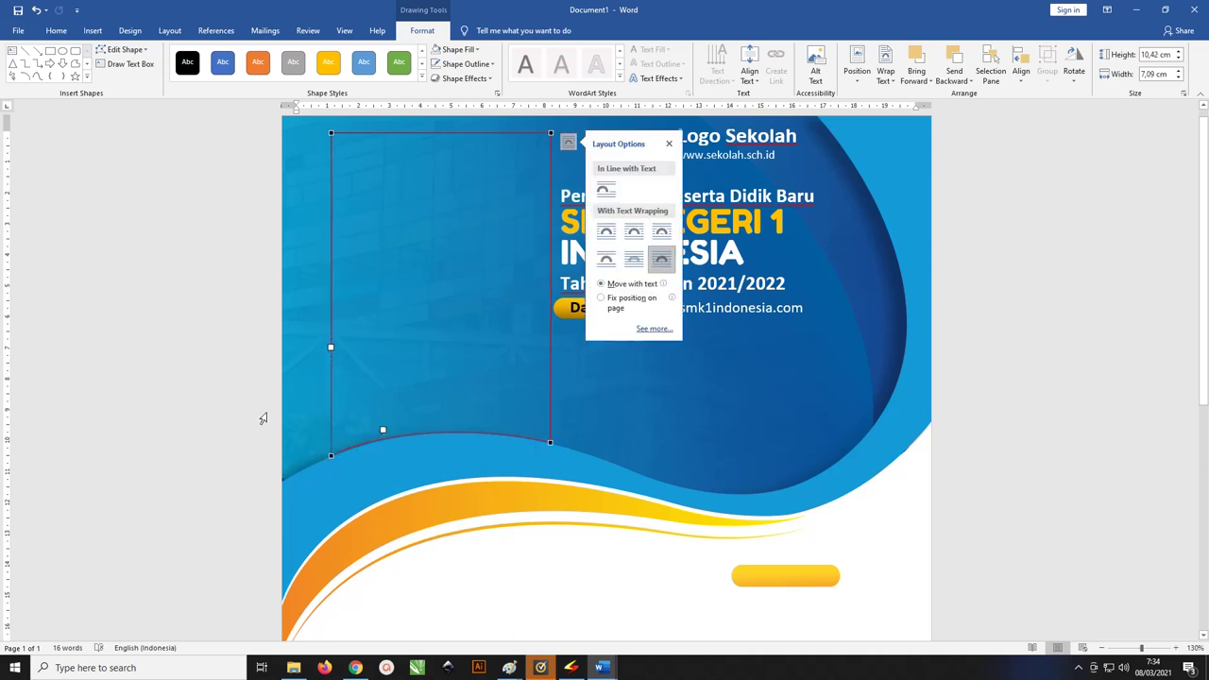
click(263, 418)
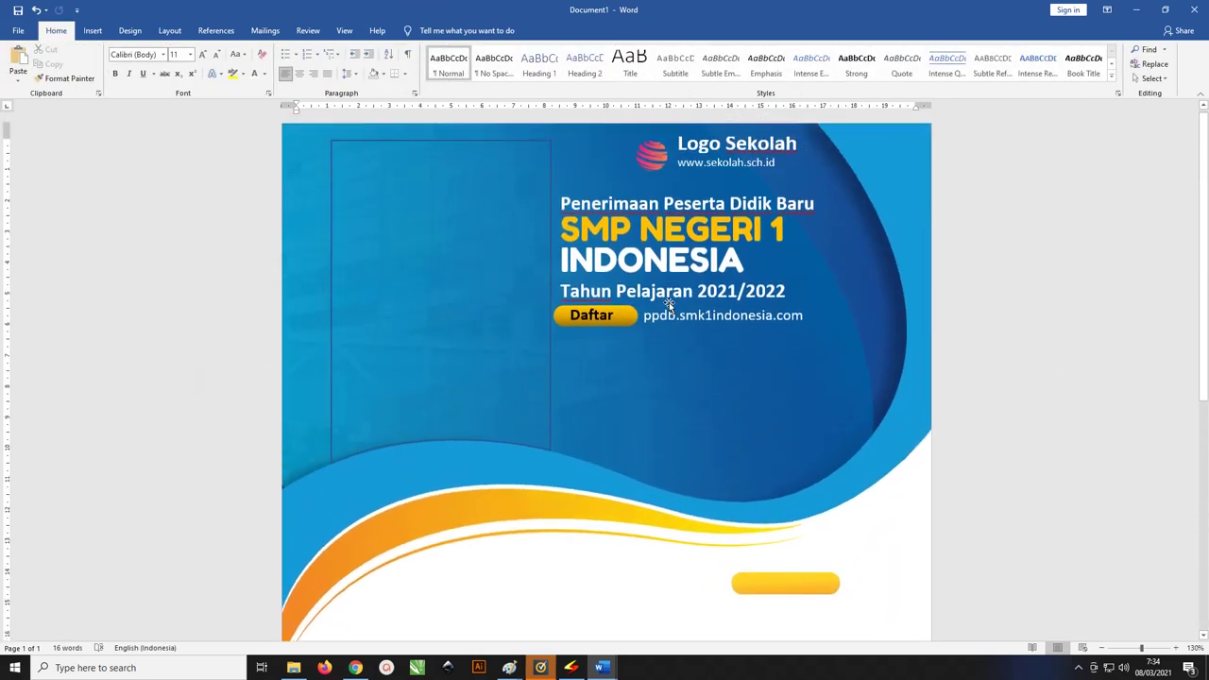
click(527, 146)
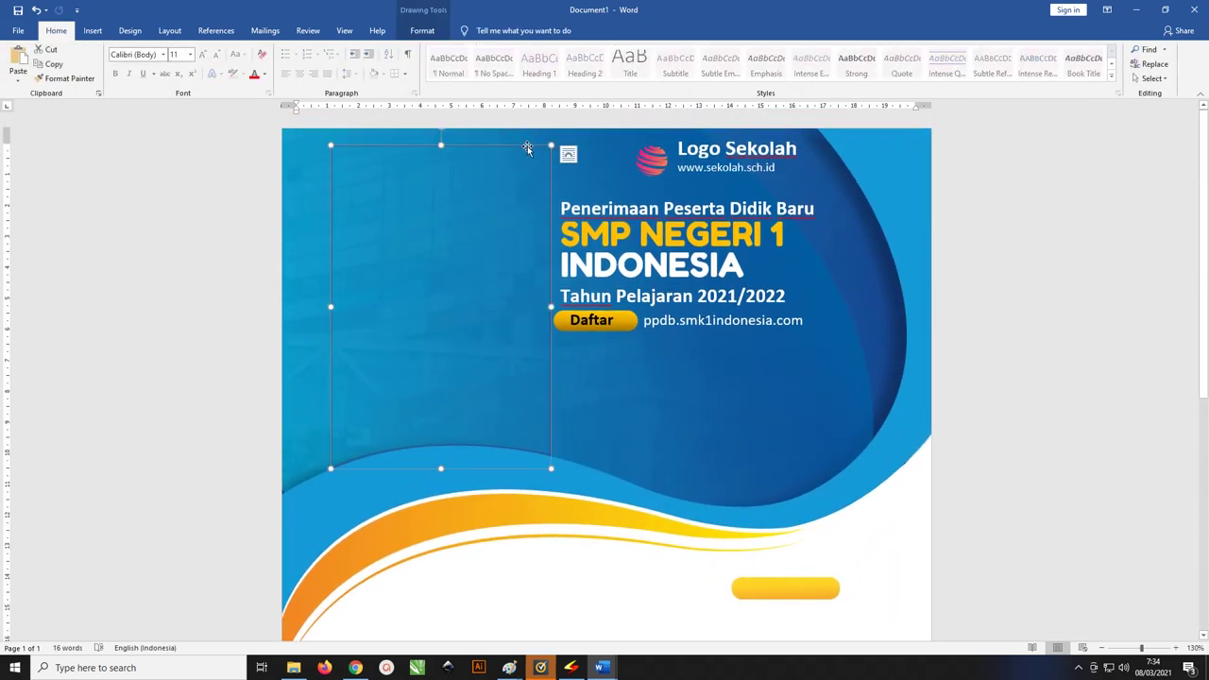
click(438, 31)
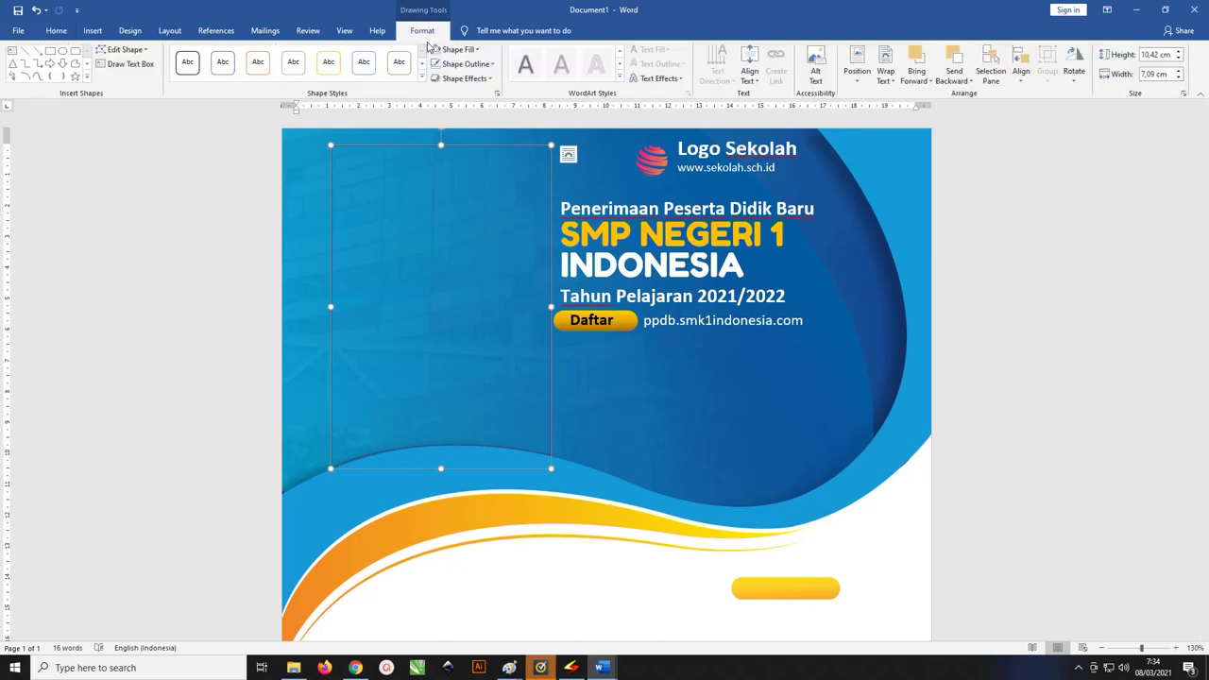
Step: Fill the curved frame with the 'Model Uji smp' photo
click(459, 49)
click(476, 194)
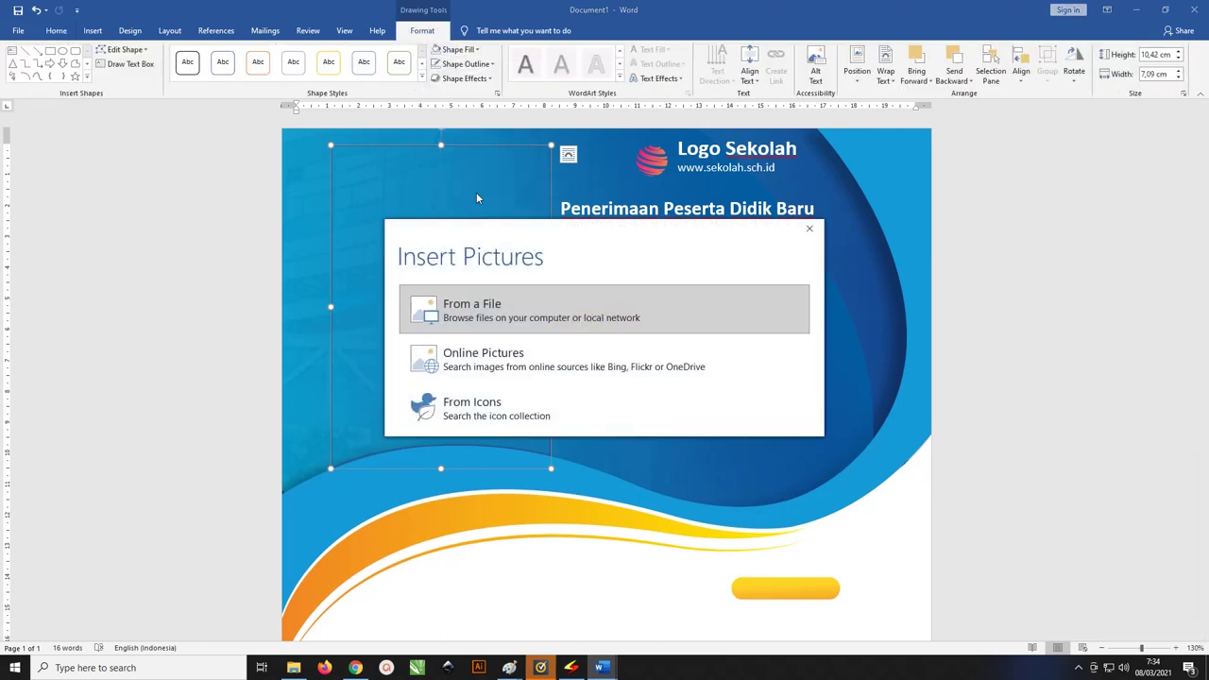
click(454, 306)
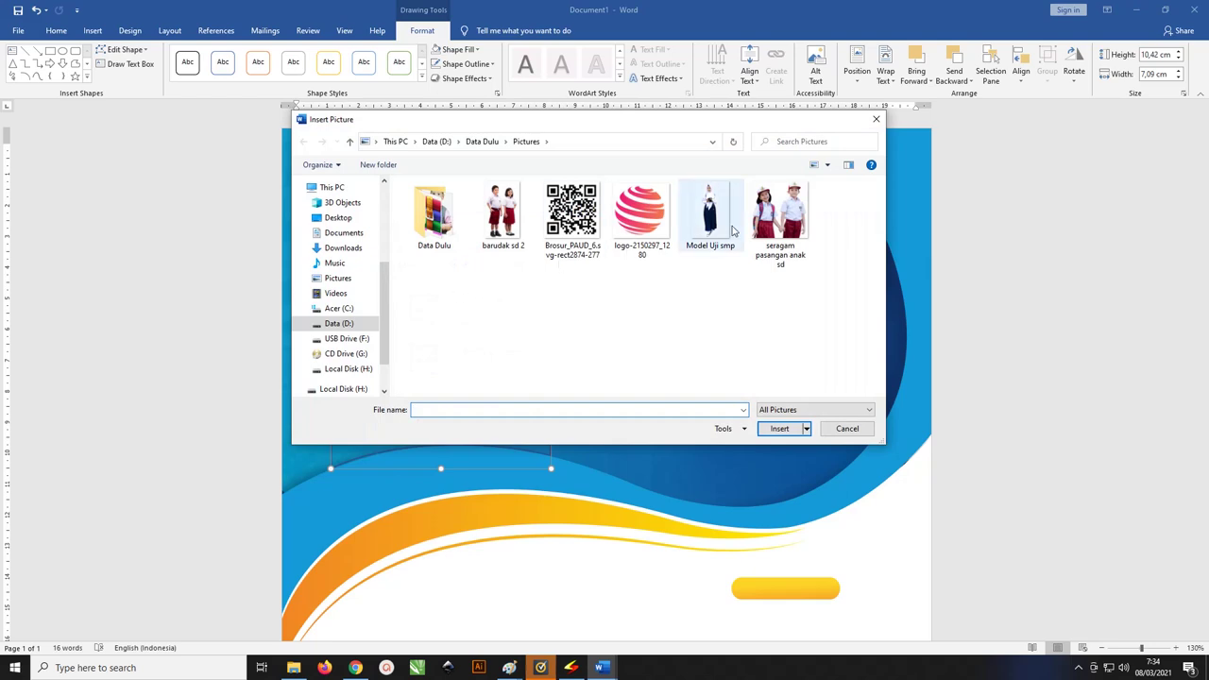
click(710, 212)
click(779, 428)
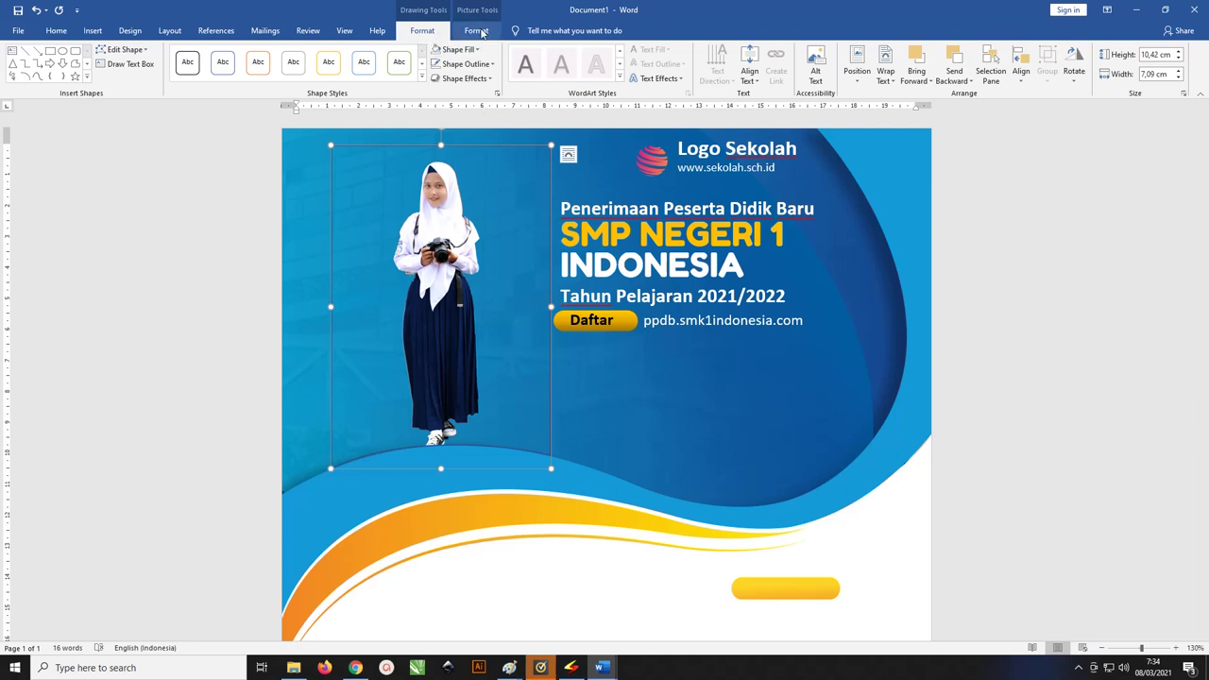
Step: Crop to enlarge the photo and shift it left so the student fills the frame
click(482, 32)
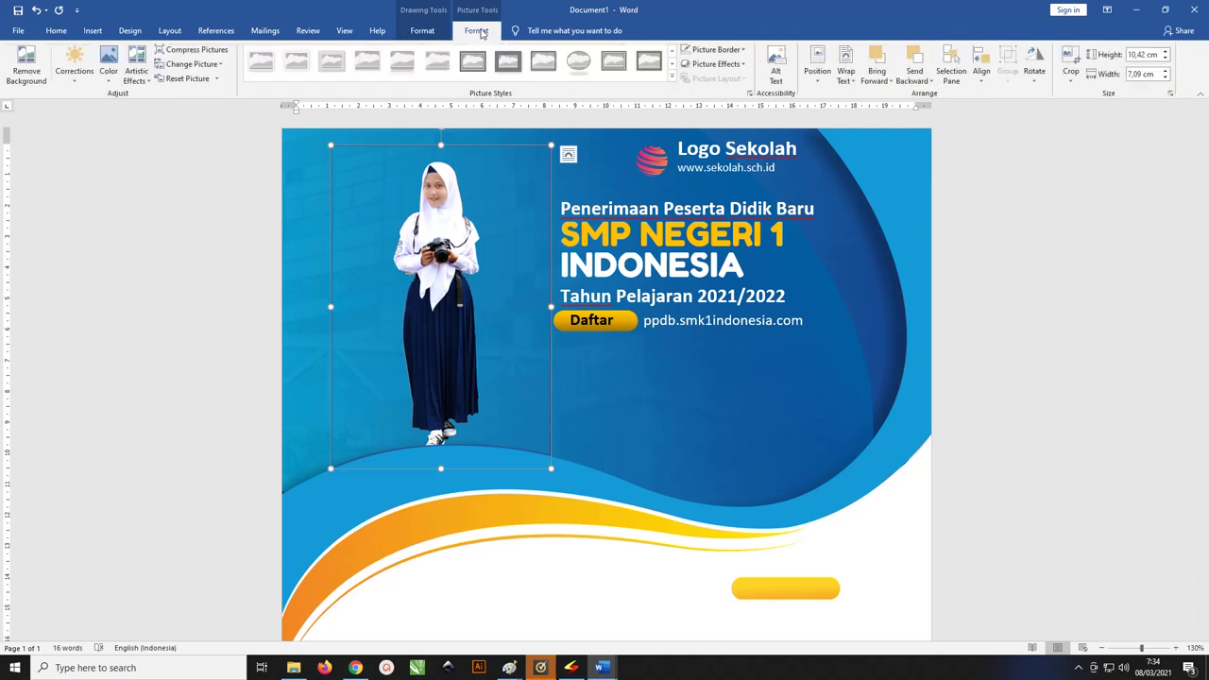
click(1070, 65)
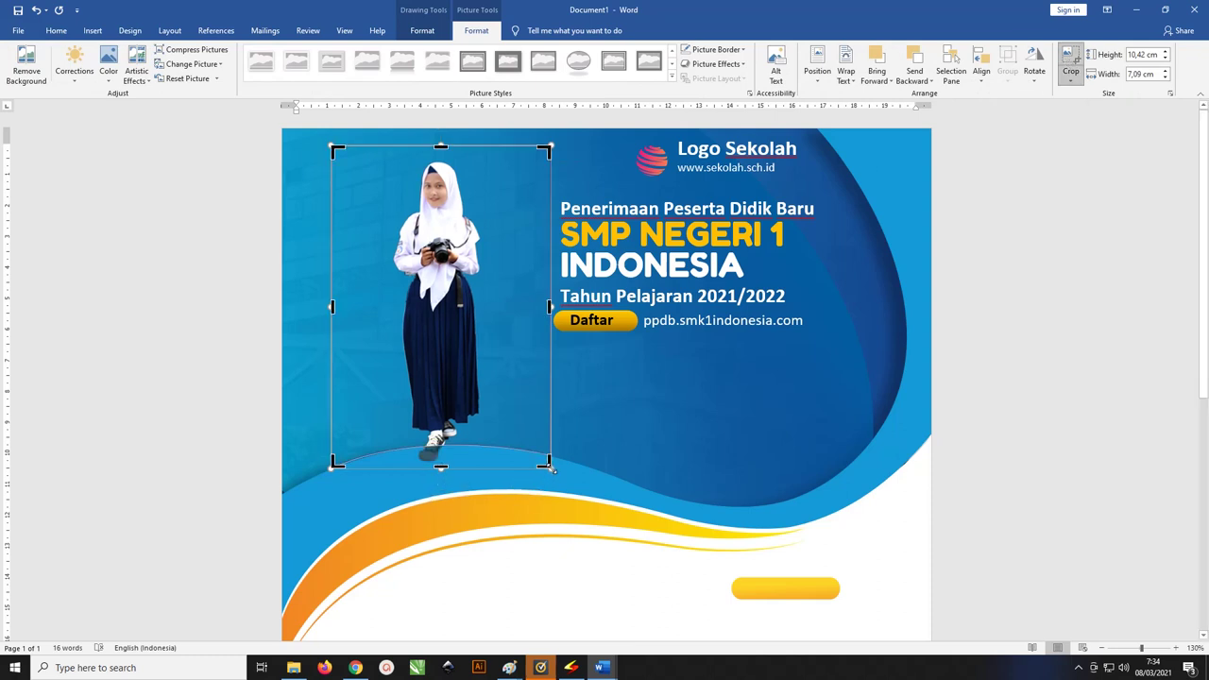
drag(551, 466, 654, 570)
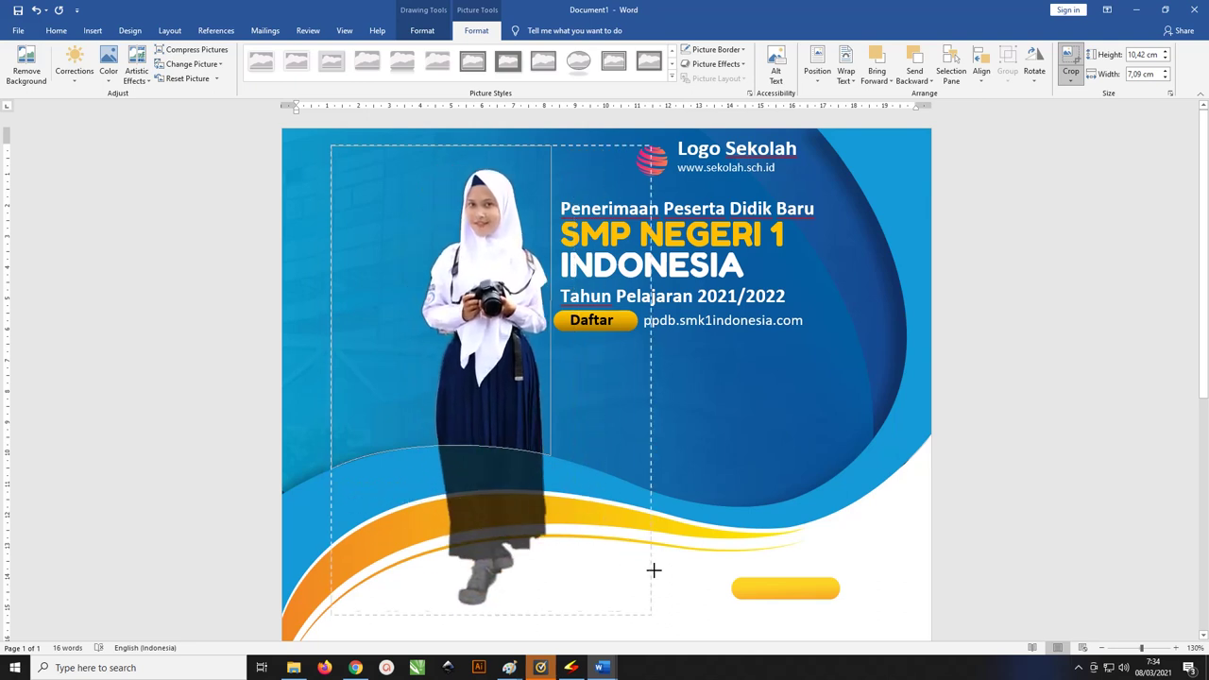
drag(654, 570, 710, 623)
mouse_move(516, 345)
mouse_down()
mouse_move(432, 325)
mouse_move(434, 348)
mouse_up()
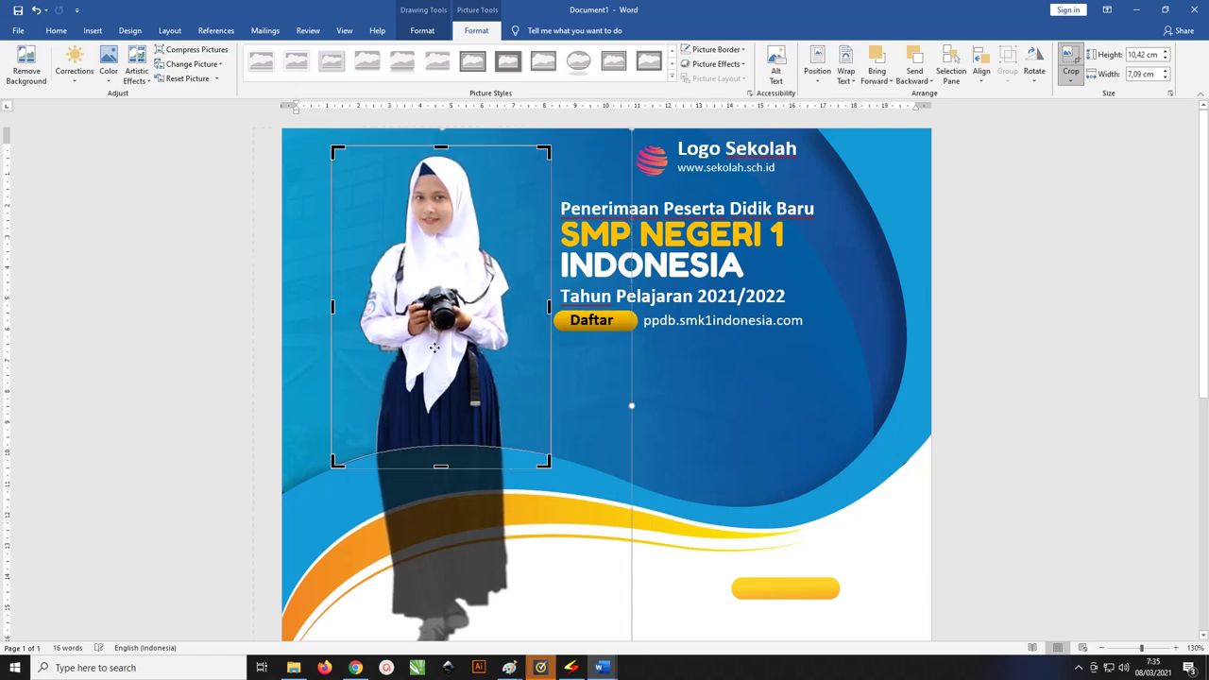
click(1033, 393)
scroll(1032, 393, down, 5)
scroll(643, 381, up, 2)
scroll(643, 381, up, 3)
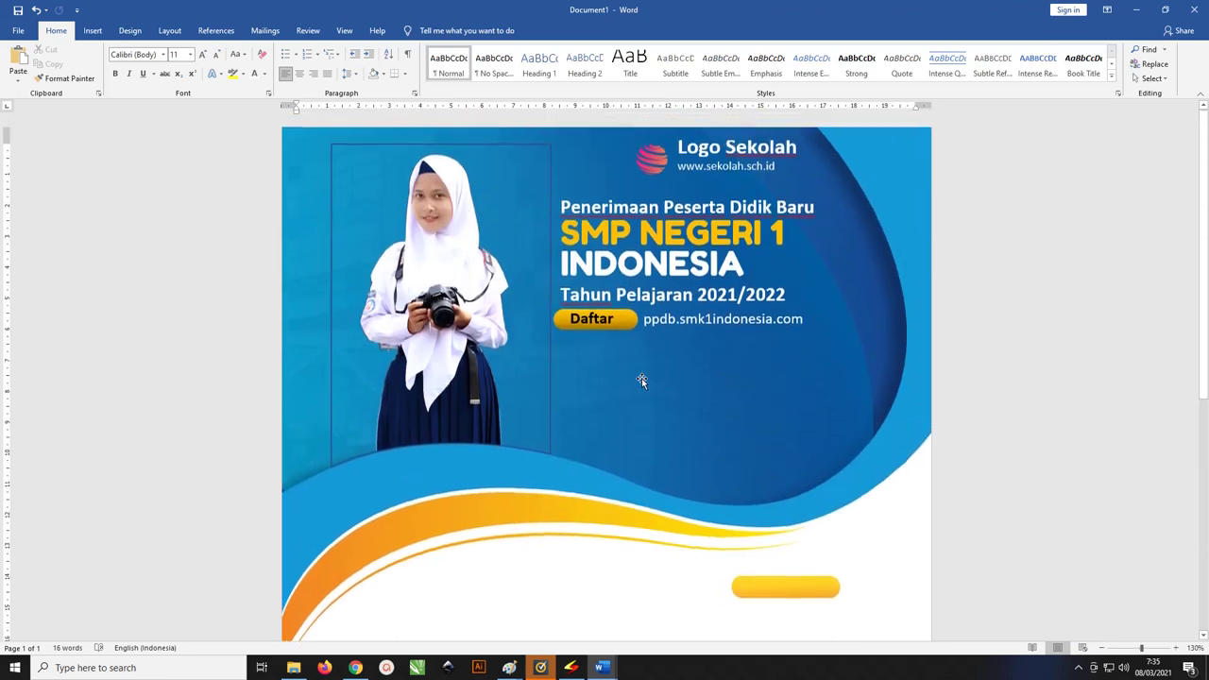
Step: Set the student photo frame's Shape Outline to No Outline
click(434, 242)
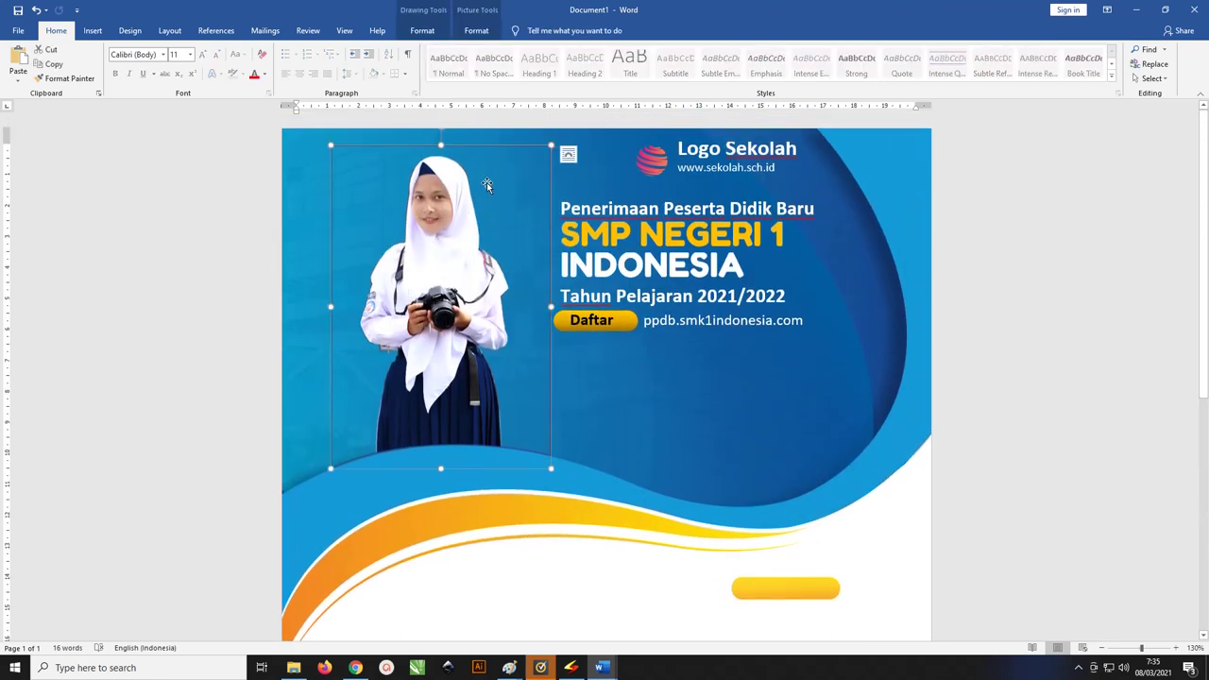
click(476, 31)
click(434, 35)
click(470, 64)
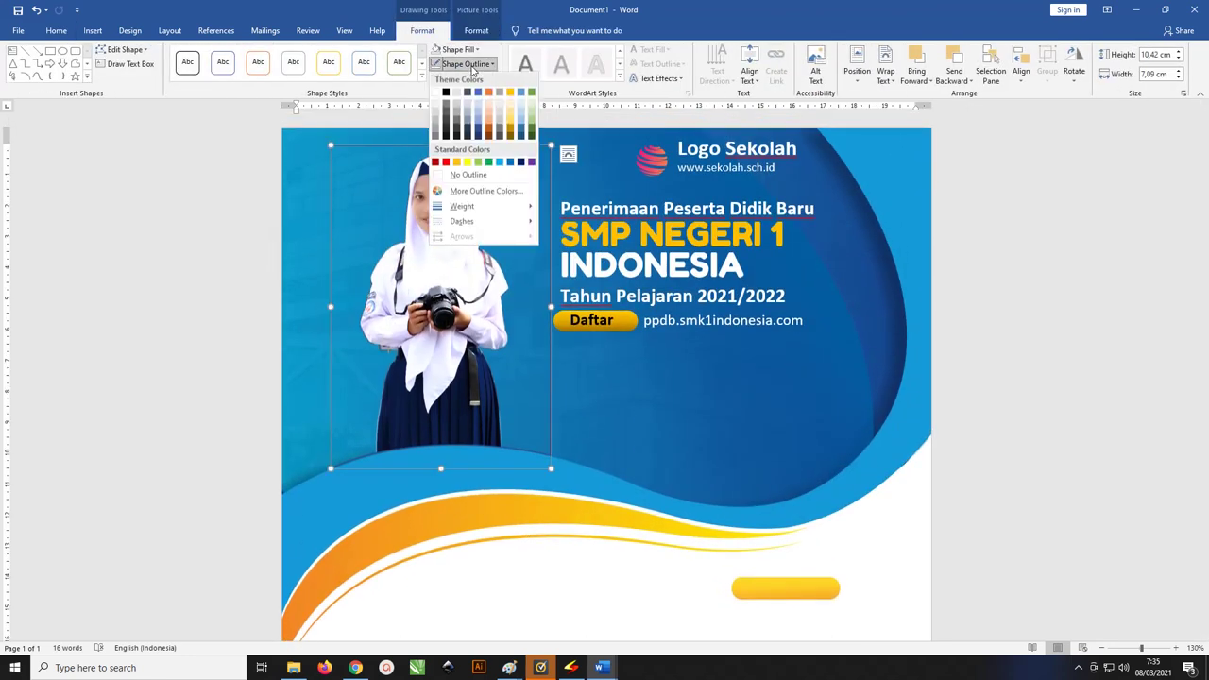
click(469, 176)
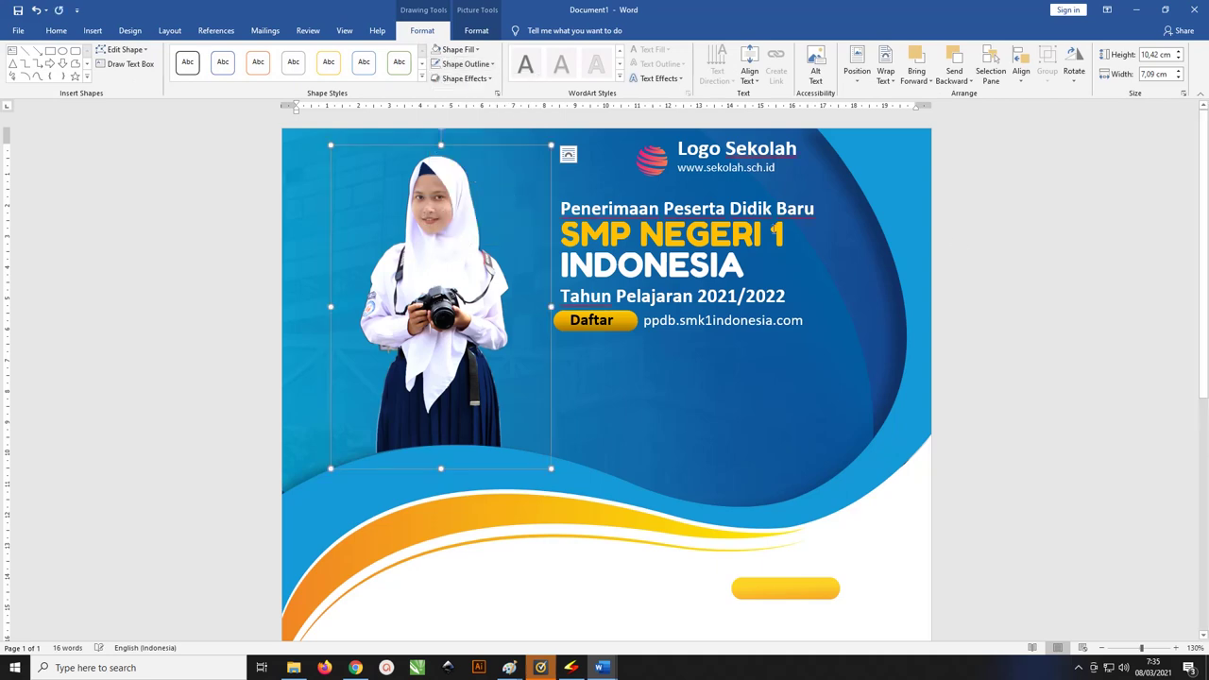
click(1040, 219)
scroll(1040, 219, down, 5)
scroll(803, 305, up, 2)
scroll(804, 305, up, 3)
scroll(491, 316, down, 2)
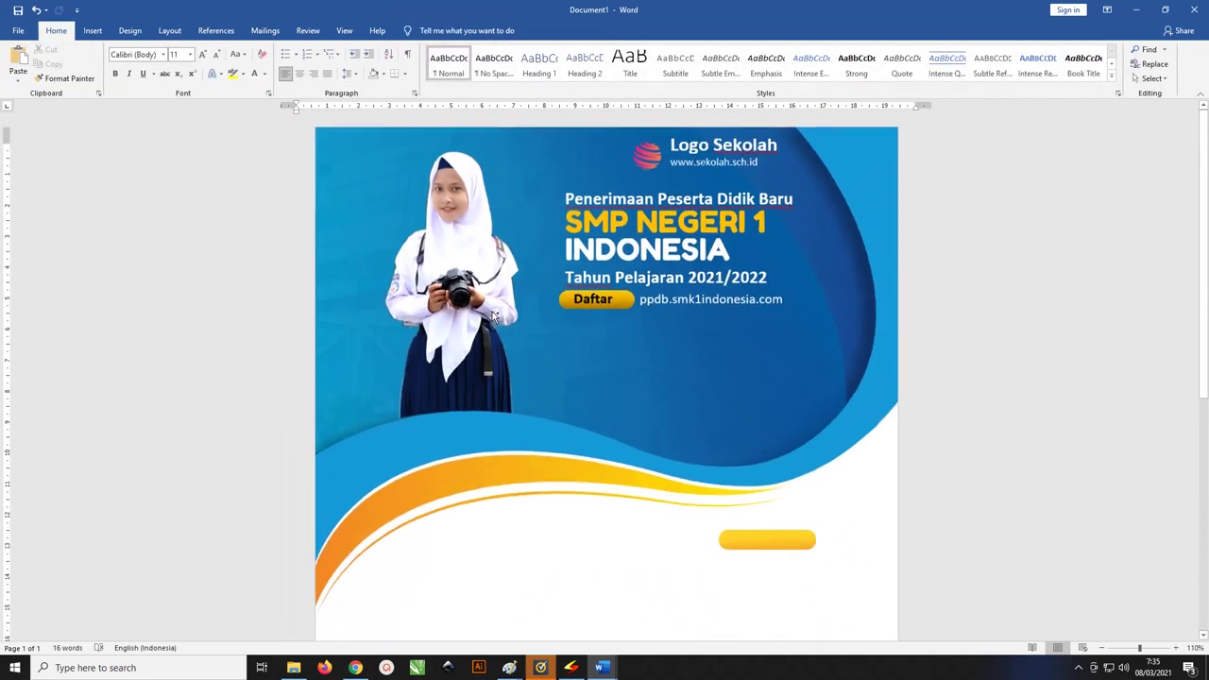
scroll(491, 316, down, 2)
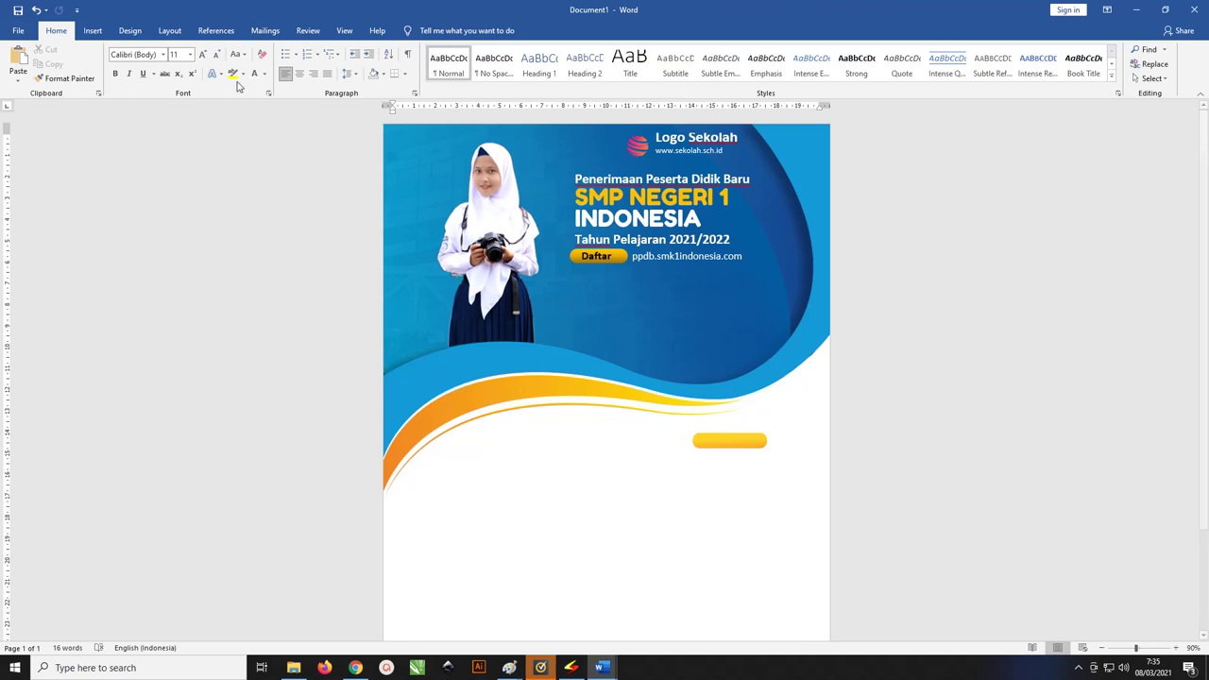
Step: Insert the Diskon graphic from the USB drive's Brosur SMP 1 folder
click(94, 31)
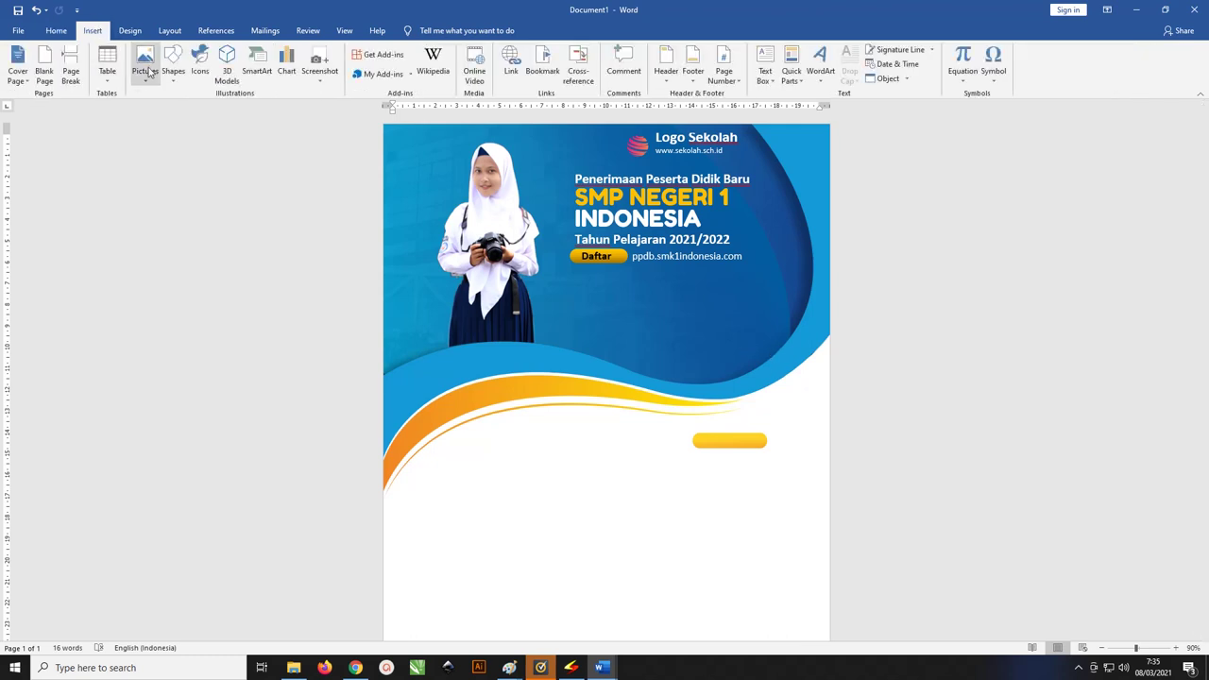
click(145, 65)
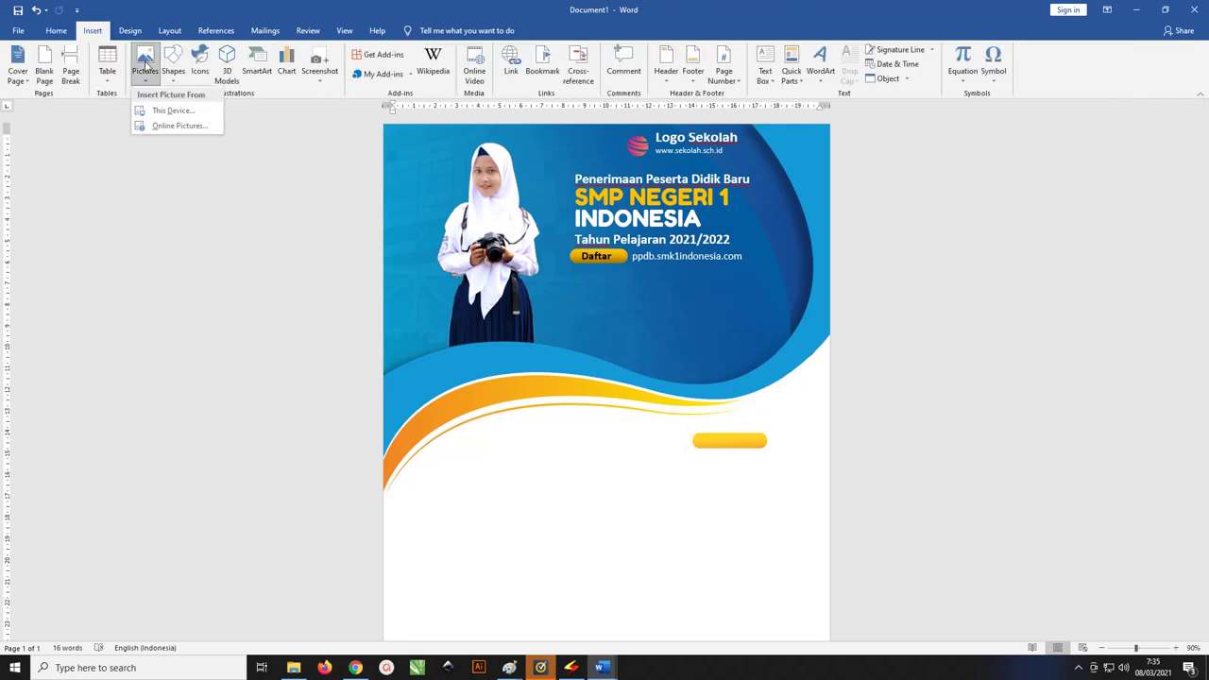
click(163, 111)
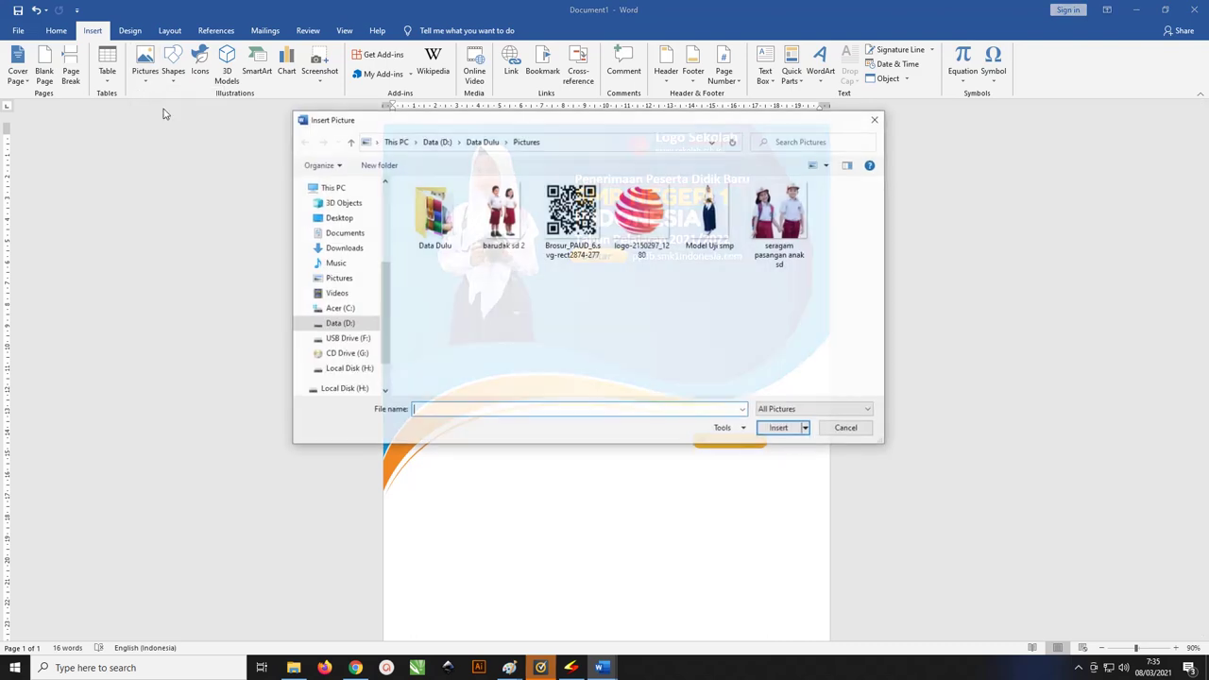
click(347, 338)
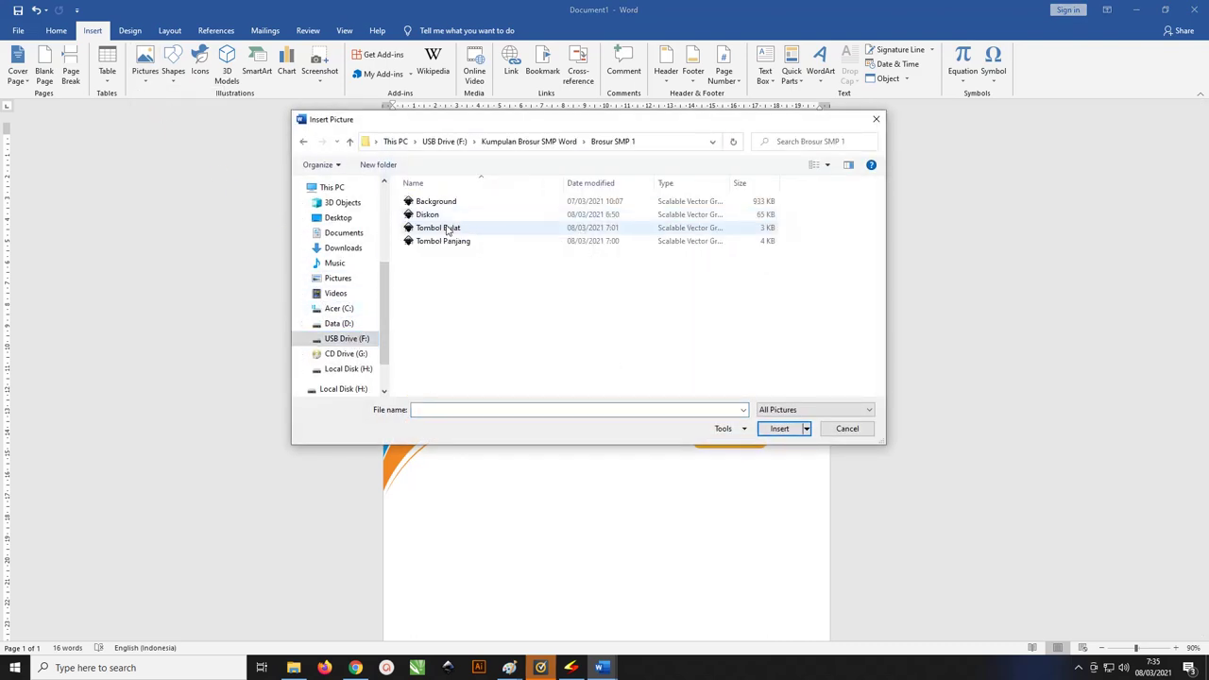
click(432, 215)
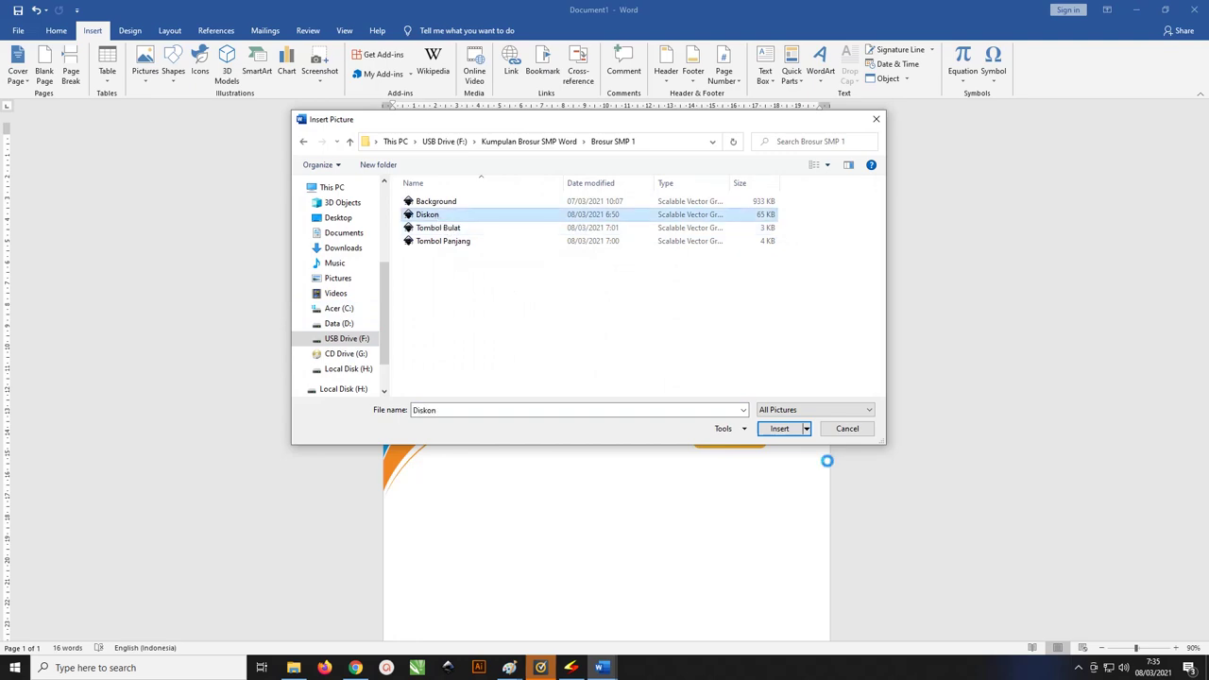
click(780, 428)
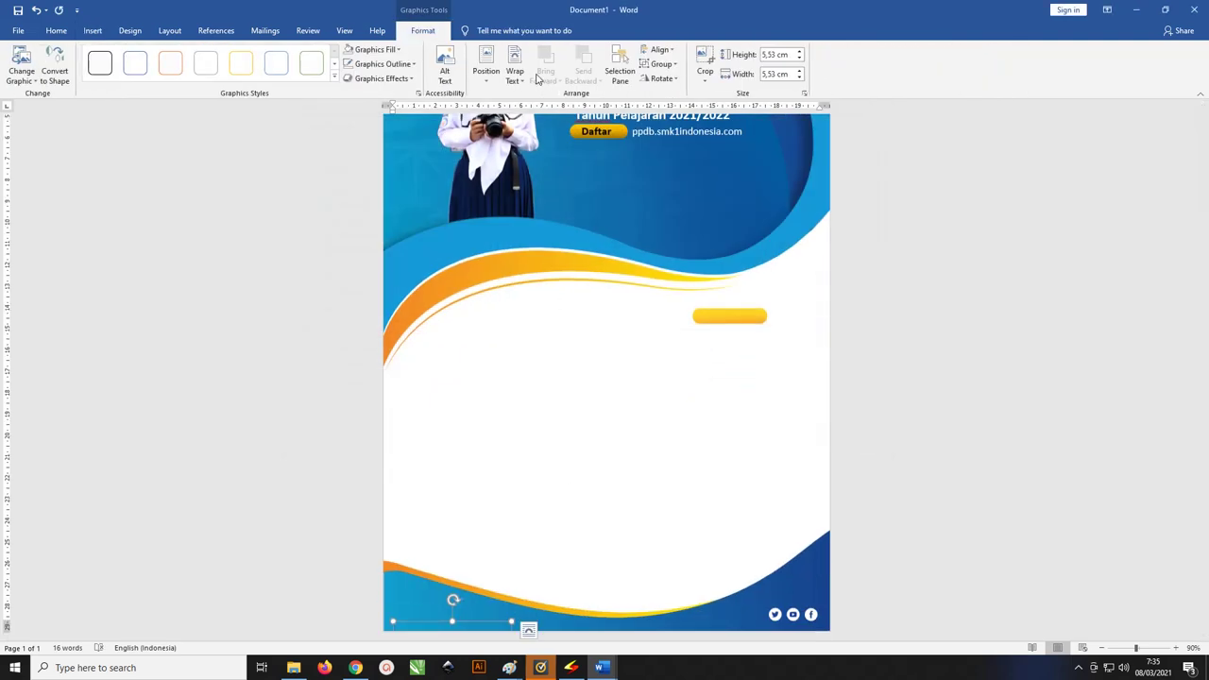
Step: Float the Diskon badge in front of text at the right edge above the yellow bar
click(513, 69)
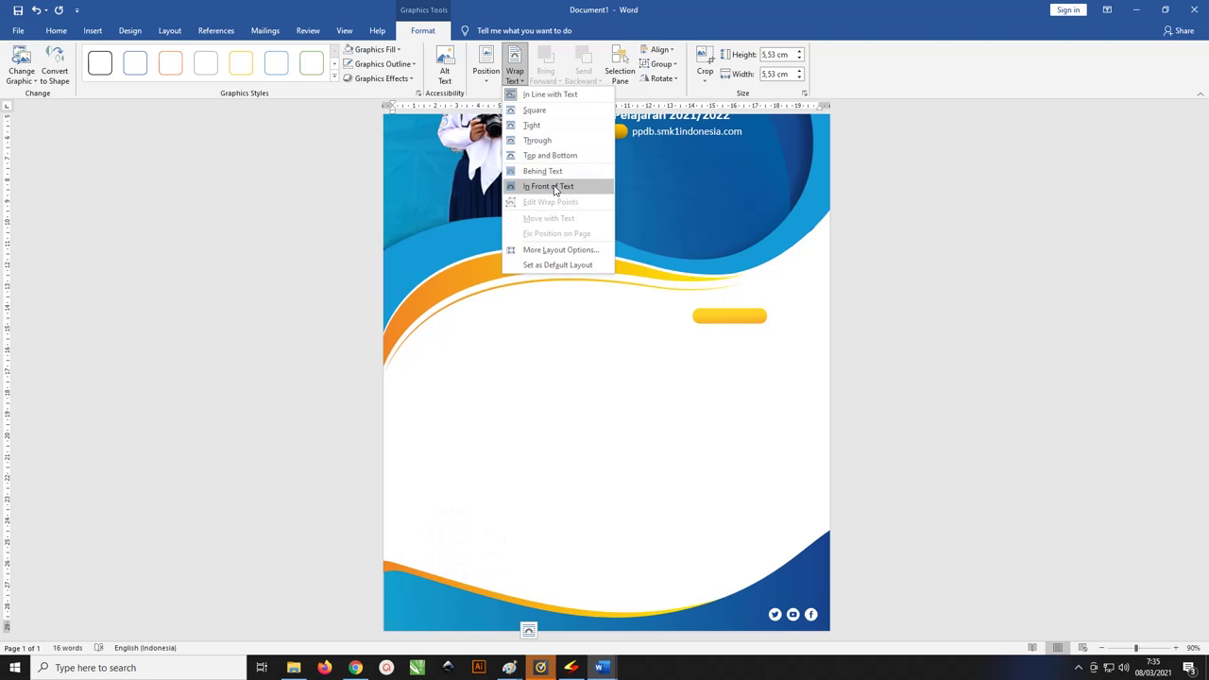
click(556, 187)
click(485, 68)
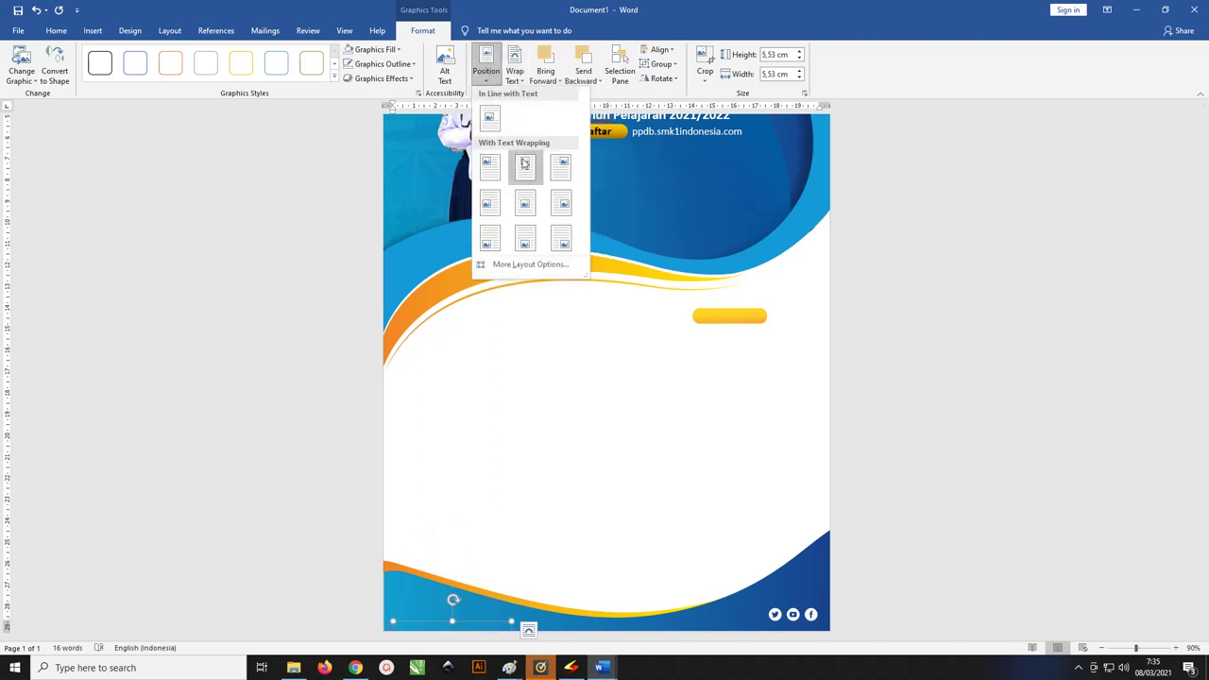
click(524, 202)
drag(621, 312, 756, 243)
scroll(760, 283, up, 3)
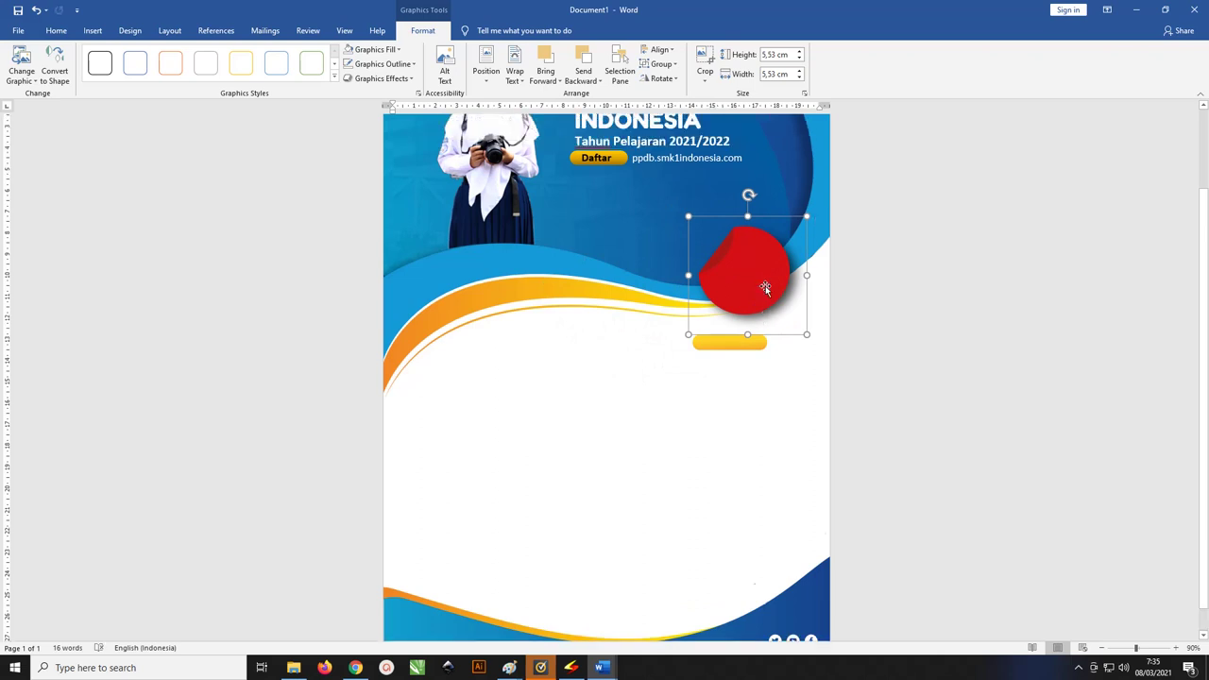
scroll(718, 311, up, 1)
scroll(718, 312, down, 2)
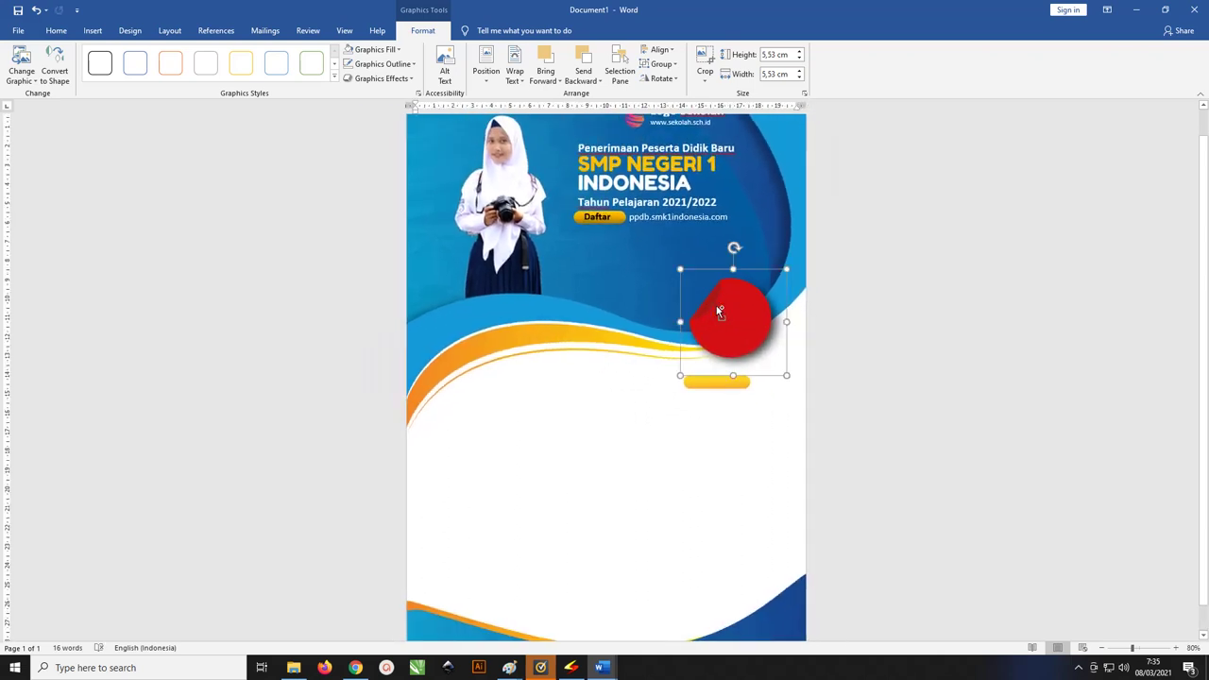
ctrl+scroll(715, 305, down, 1)
click(683, 142)
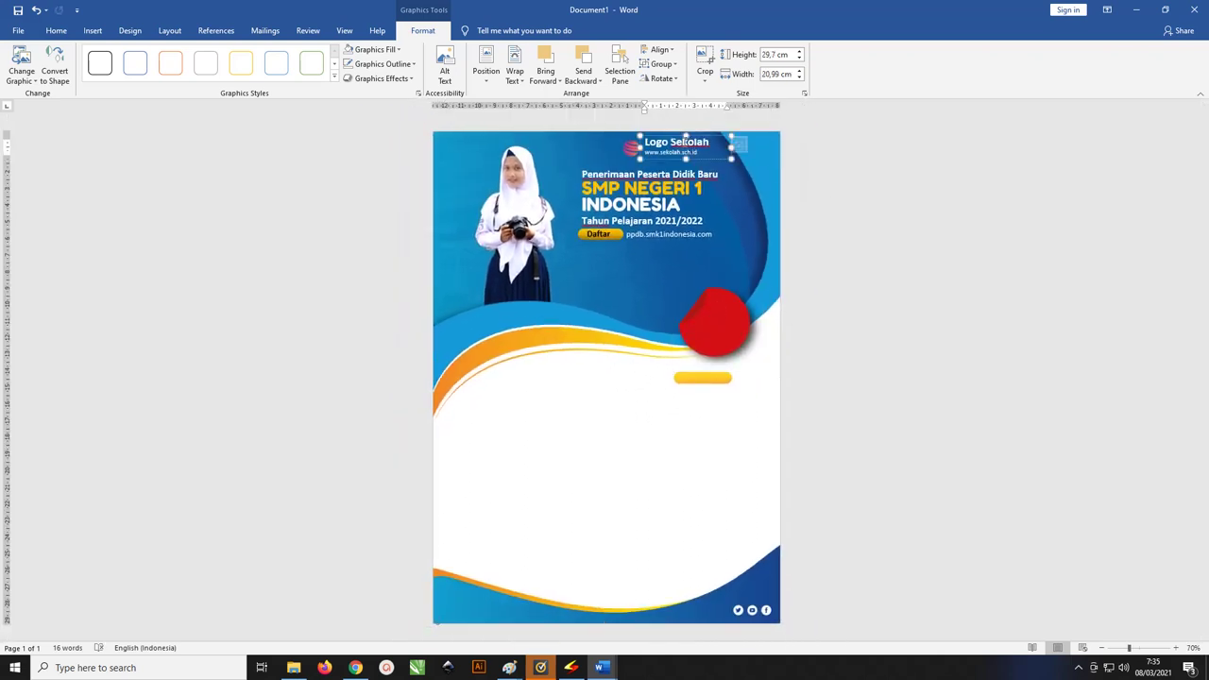
Step: Copy the Logo Sekolah text box onto the red badge and retype it as 'Off' over '50%'
mouse_move(683, 141)
ctrl+mouse_down()
mouse_move(744, 274)
mouse_move(709, 304)
ctrl+mouse_up()
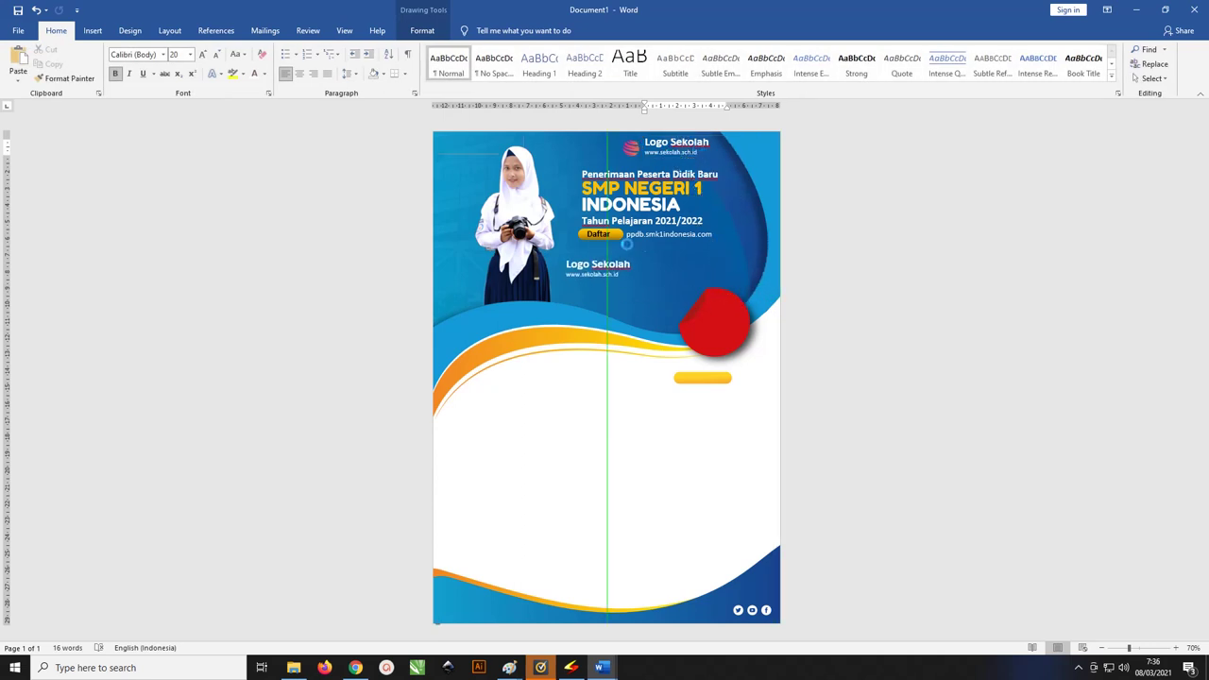
drag(710, 305, 720, 322)
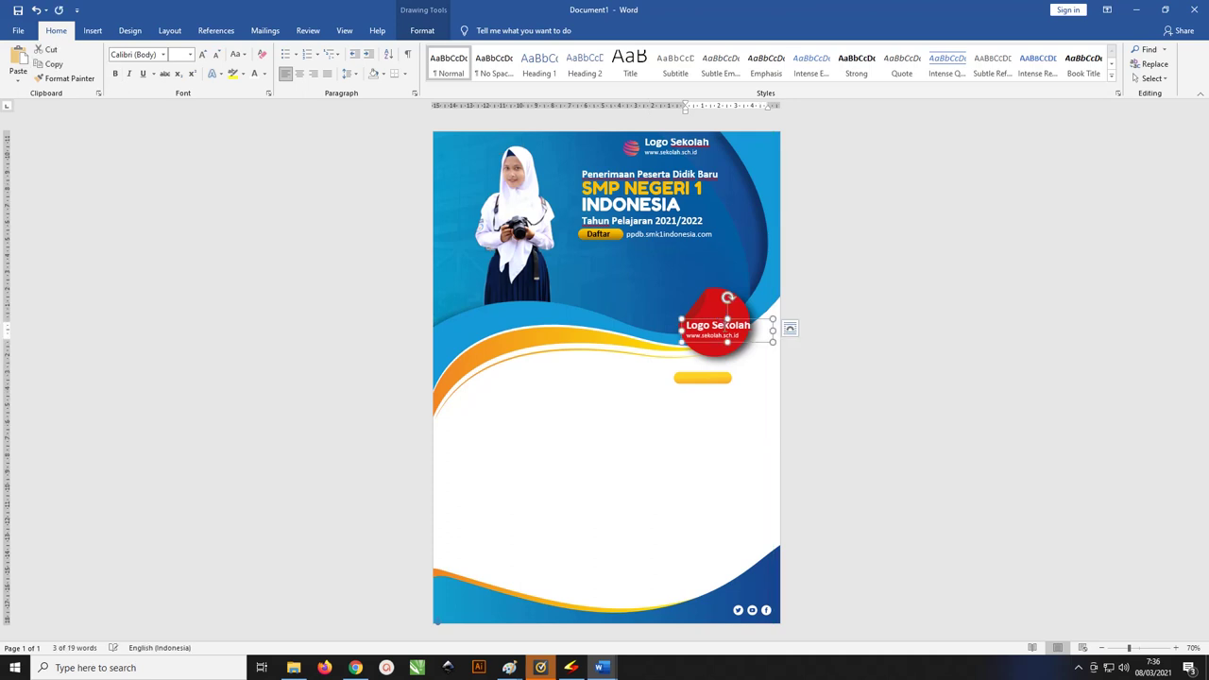
key(ctrl+a)
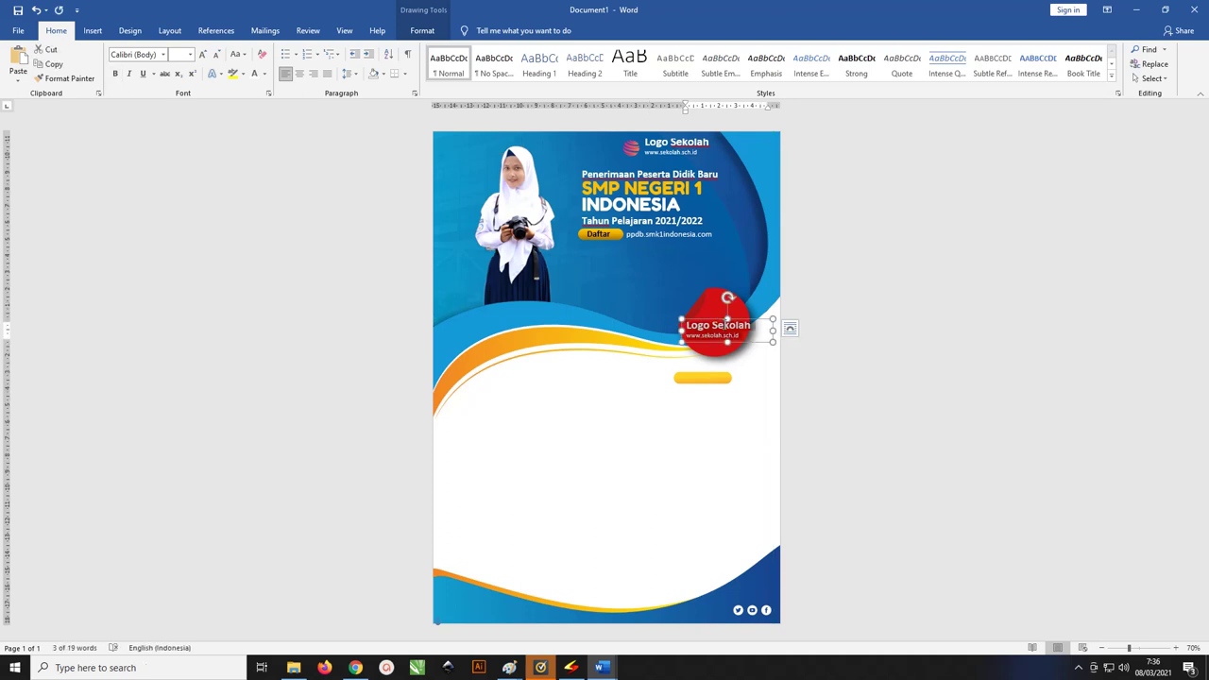
text(off)
key(Return)
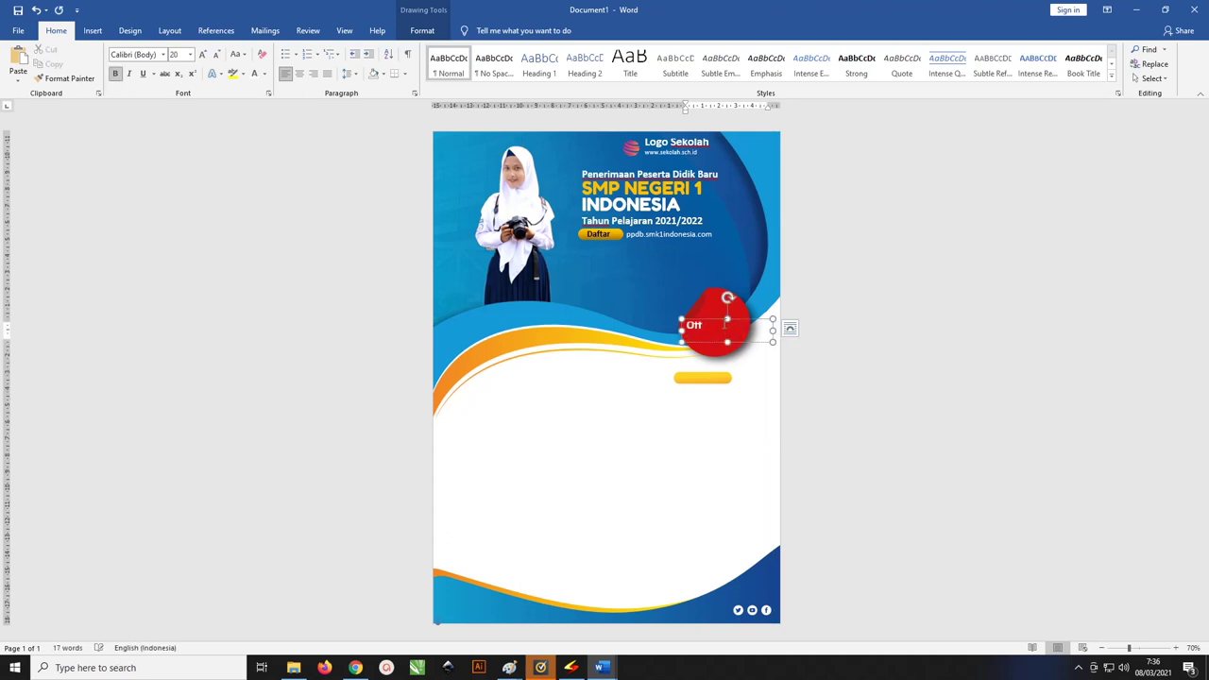
text(30)
key(BackSpace)
key(BackSpace)
text(50)
text(%)
mouse_move(727, 321)
mouse_down()
mouse_move(727, 299)
mouse_move(747, 328)
mouse_move(722, 324)
mouse_up()
Step: Enlarge the badge text to 30 pt and set exact 15 pt line spacing
click(715, 319)
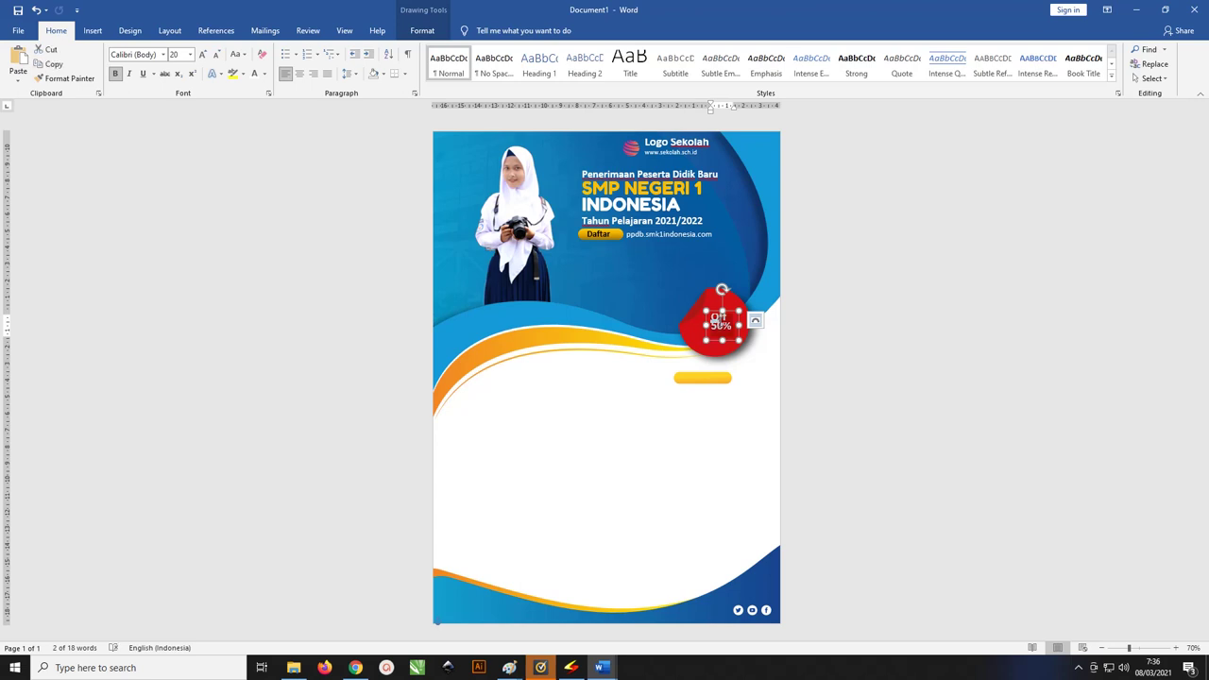
key(ctrl+bracketright)
key(ctrl+bracketright)
key(ctrl+bracketright)
key(ctrl+bracketright)
key(ctrl+bracketright)
key(ctrl+bracketright)
key(ctrl+bracketright)
key(ctrl+bracketright)
key(ctrl+bracketright)
key(ctrl+bracketright)
drag(704, 337, 693, 349)
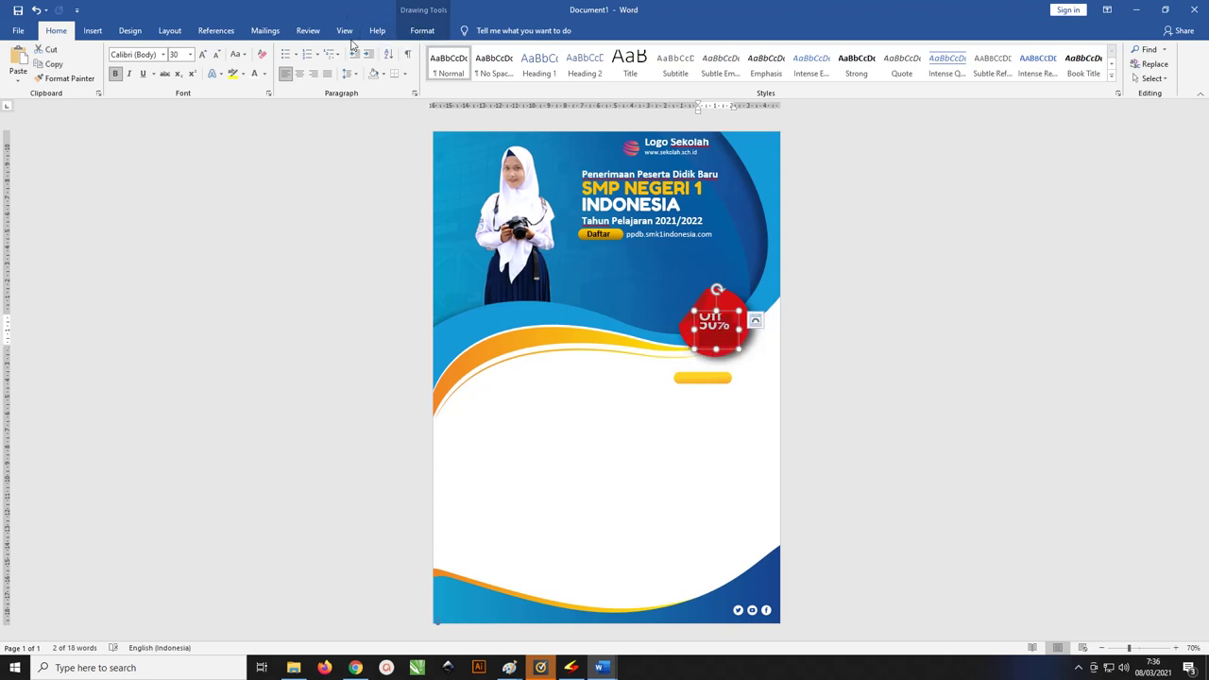
click(350, 76)
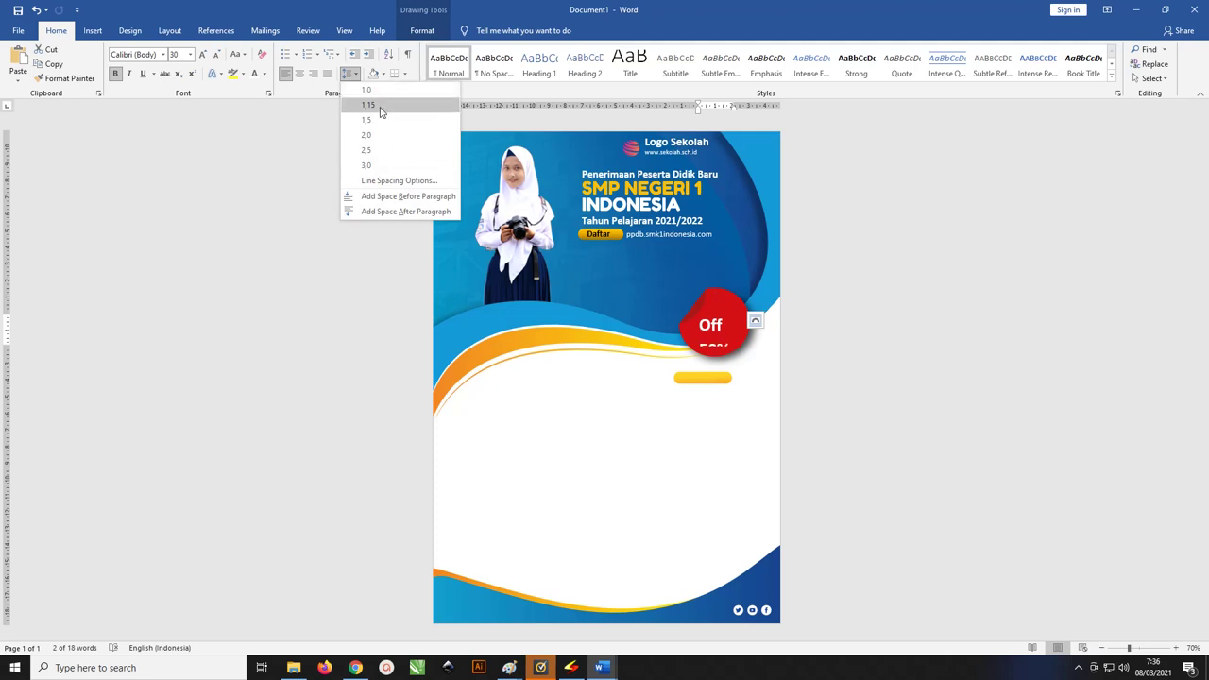
click(395, 180)
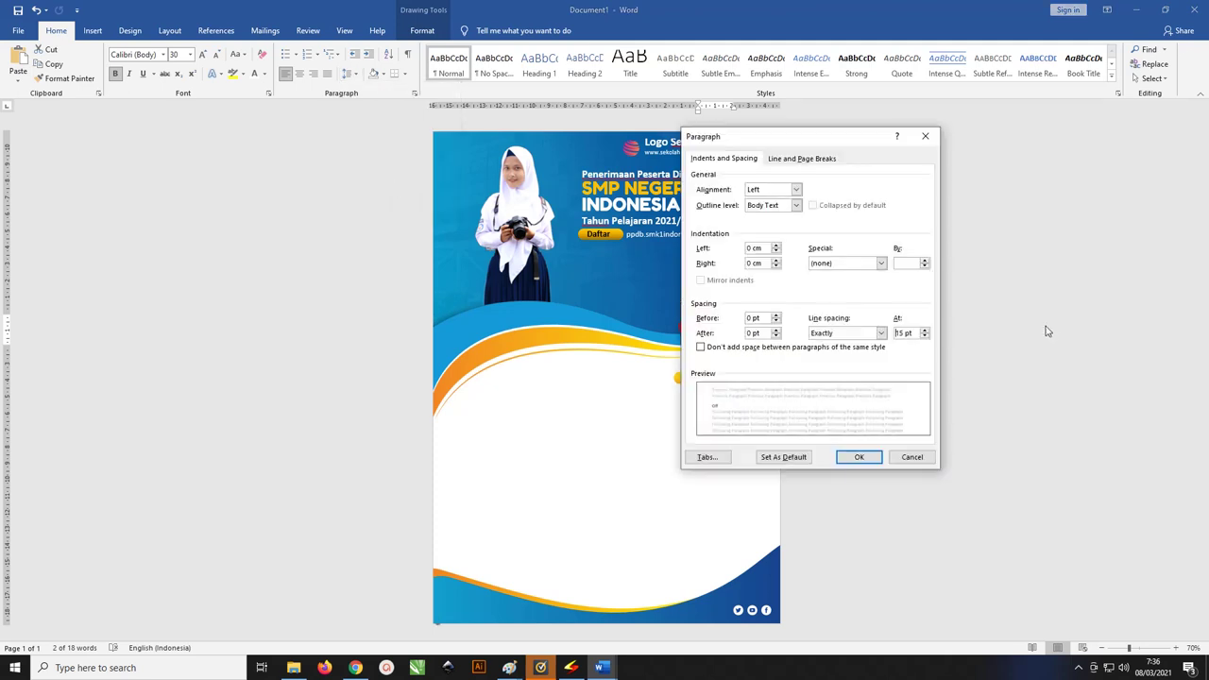
drag(915, 333, 888, 331)
click(854, 456)
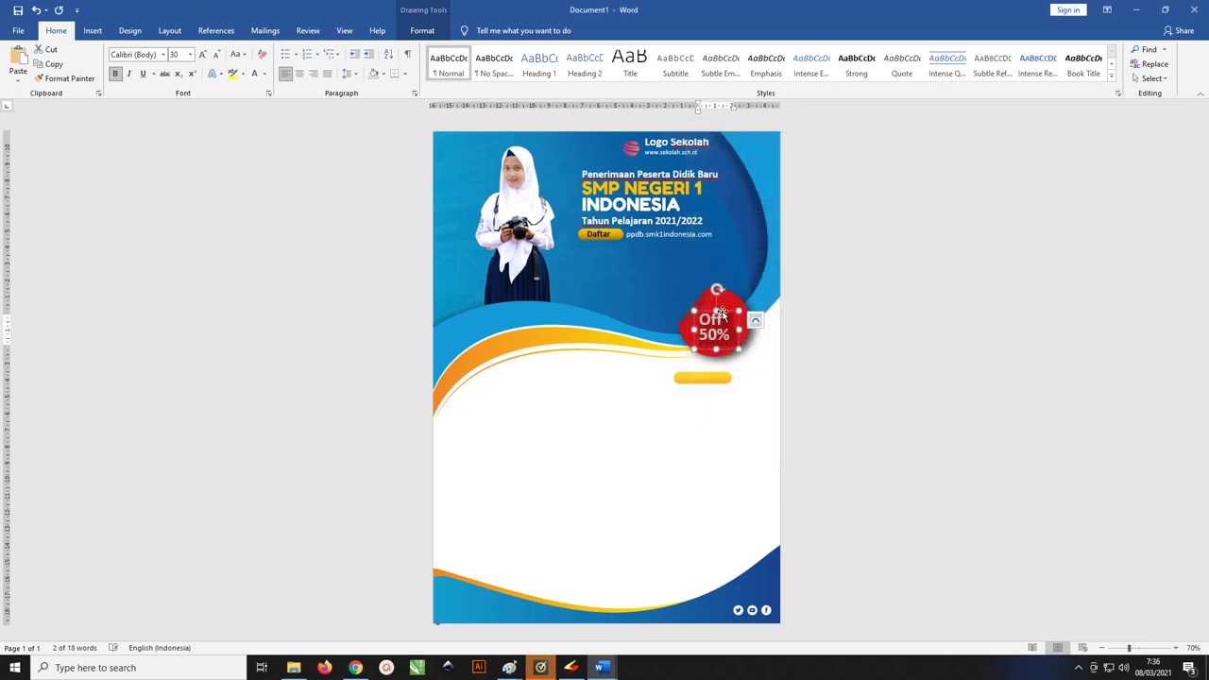
key(Up)
Step: Enlarge the badge text to 33 pt and delete the yellow bar beneath the badge
ctrl+scroll(848, 315, up, 2)
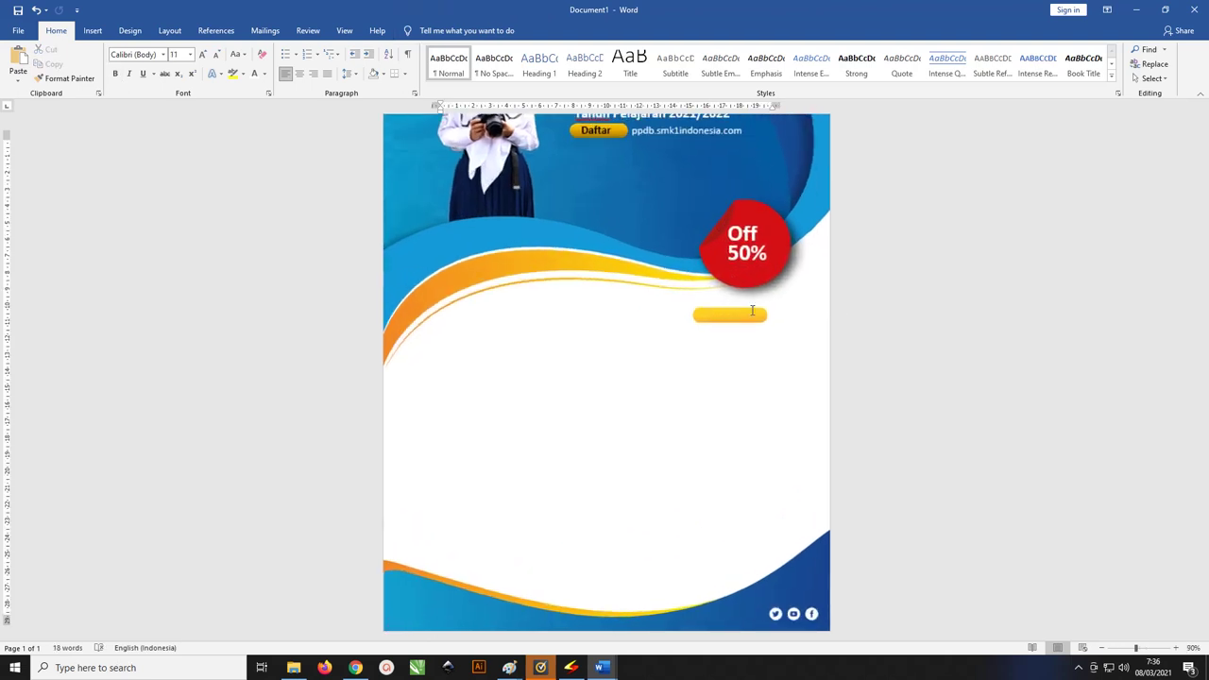
click(759, 233)
key(ctrl+a)
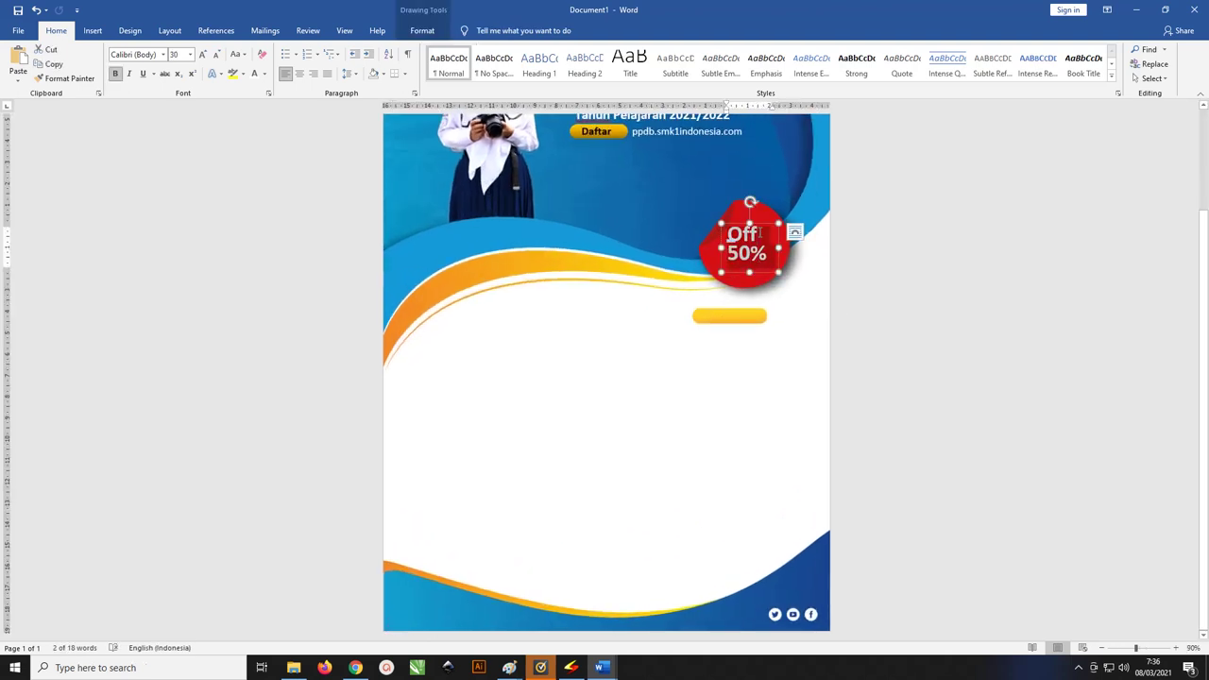
key(ctrl+bracketright)
key(ctrl+bracketright)
key(ctrl+bracketright)
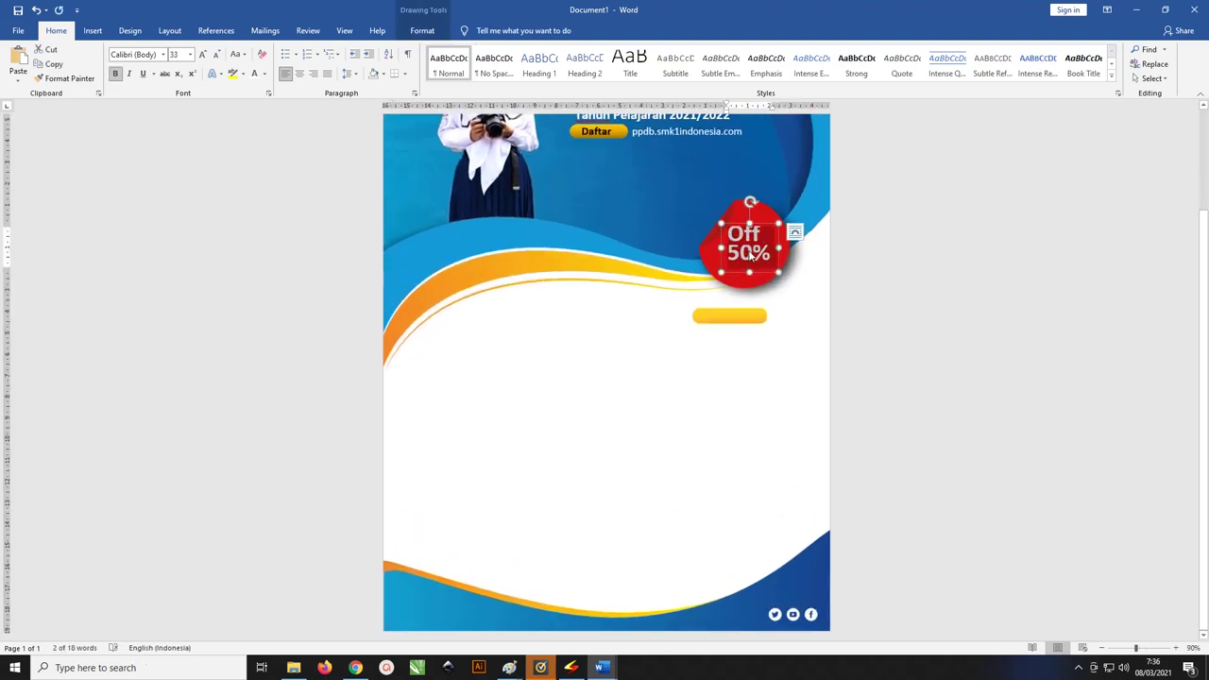
click(737, 318)
key(Delete)
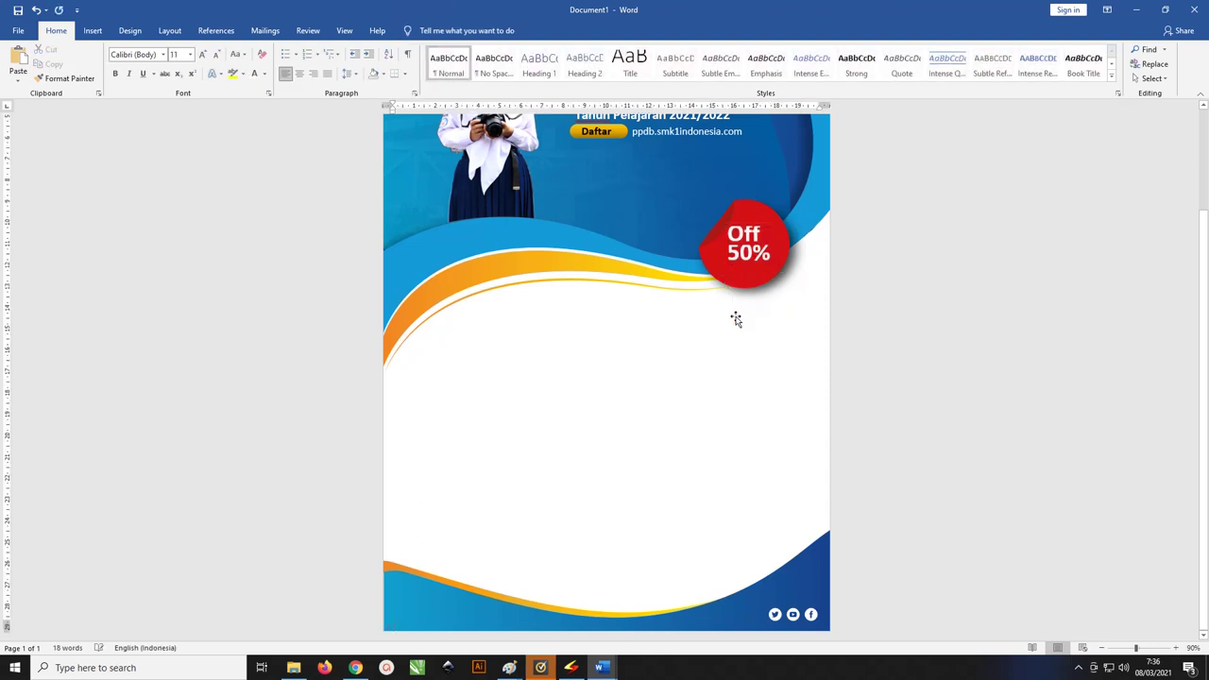
ctrl+scroll(736, 321, down, 1)
ctrl+scroll(736, 321, down, 2)
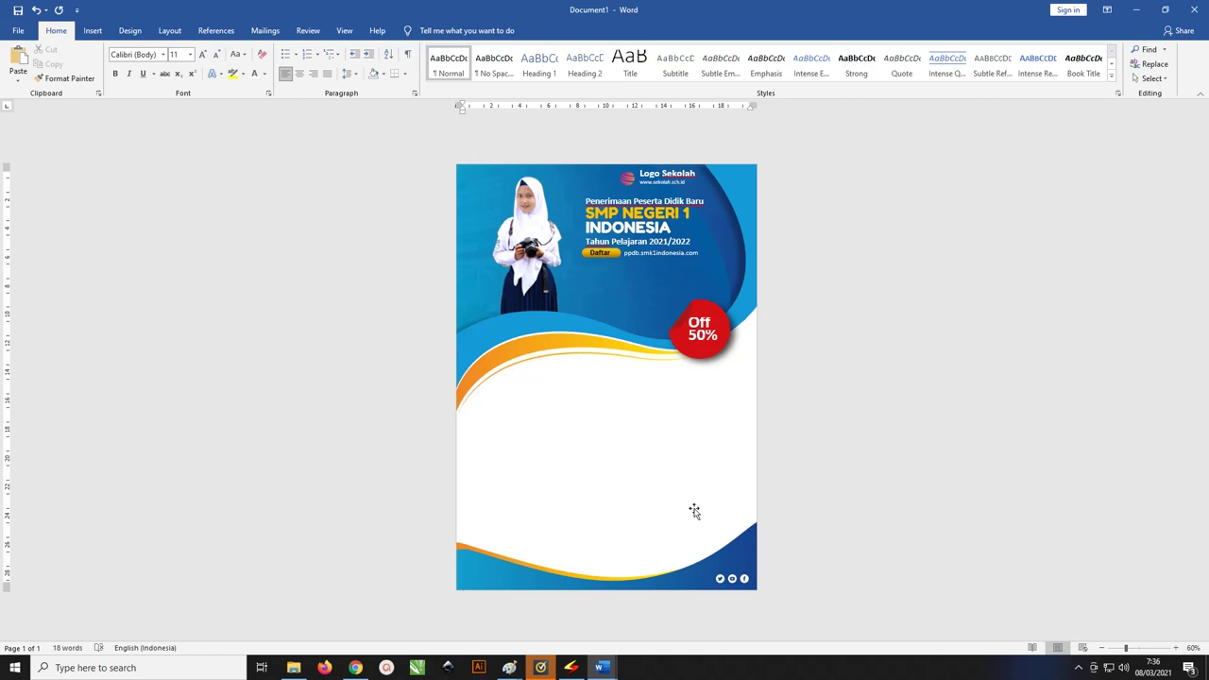
Step: Switch to the Brosur SMP Word 1 document and click into its Lorem Ipsum heading
click(603, 668)
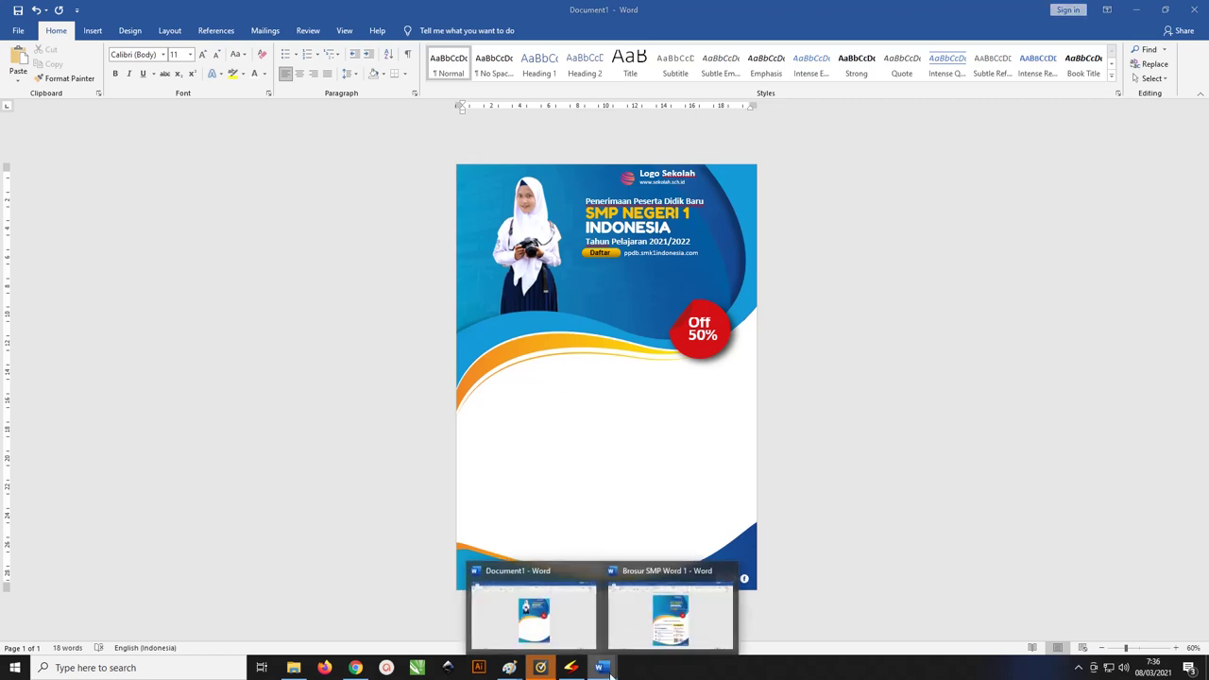
click(671, 614)
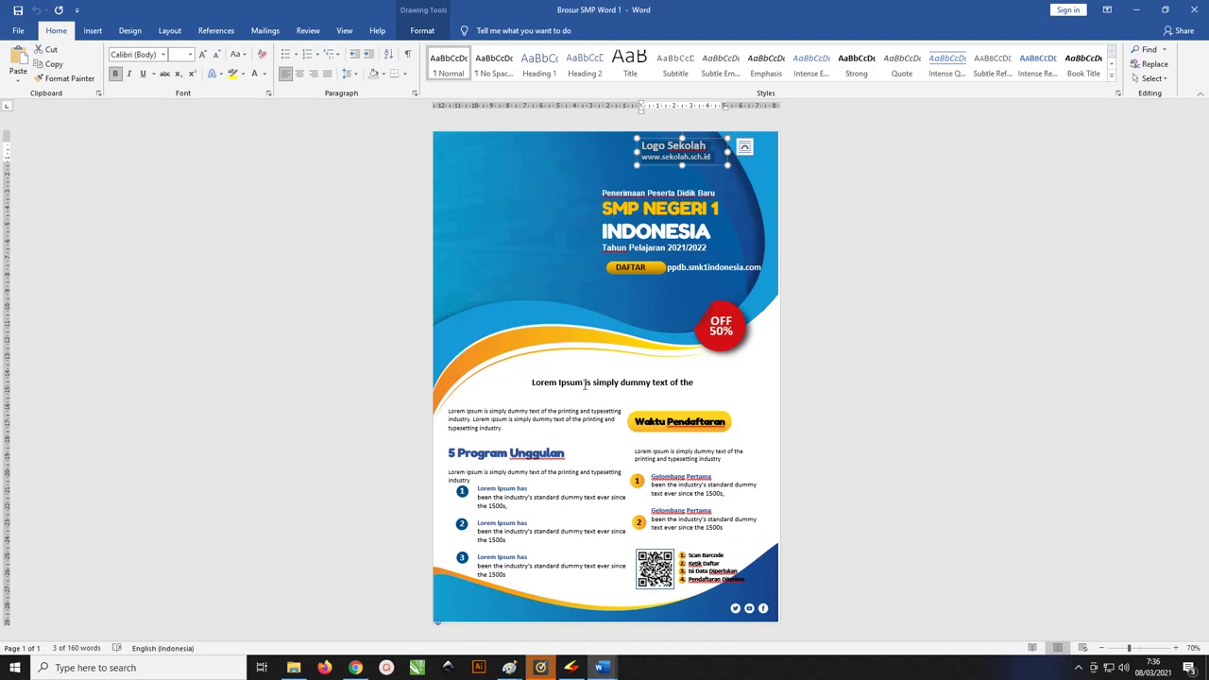
click(619, 383)
click(582, 382)
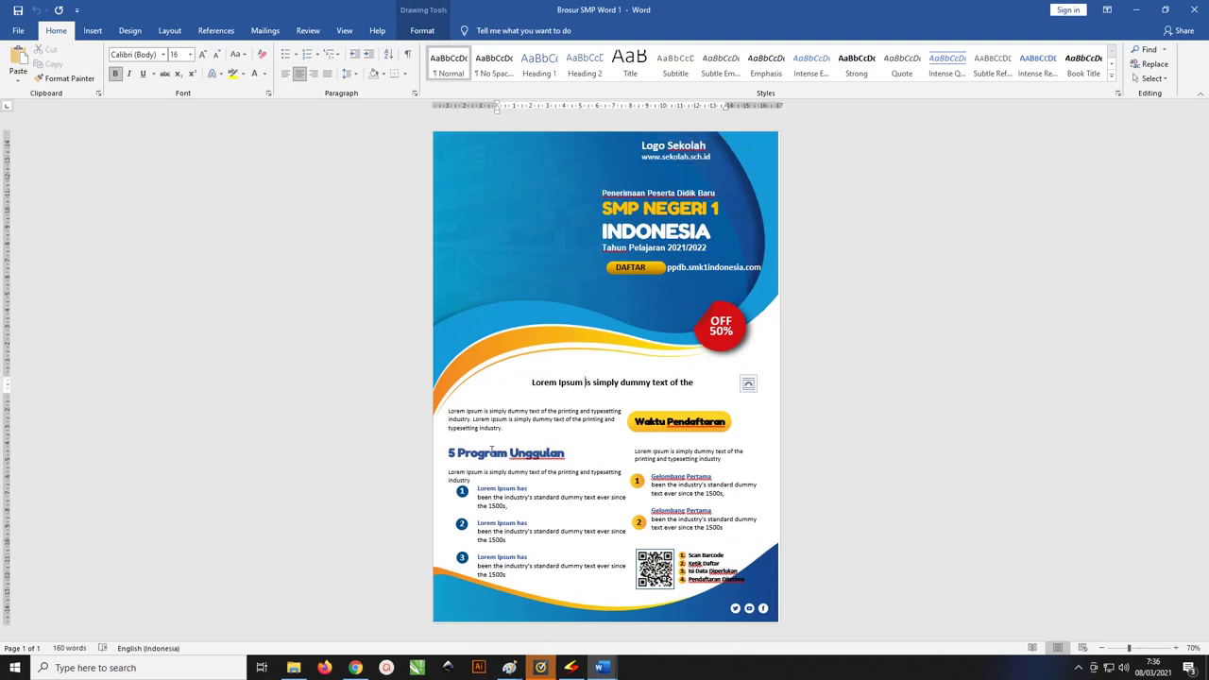